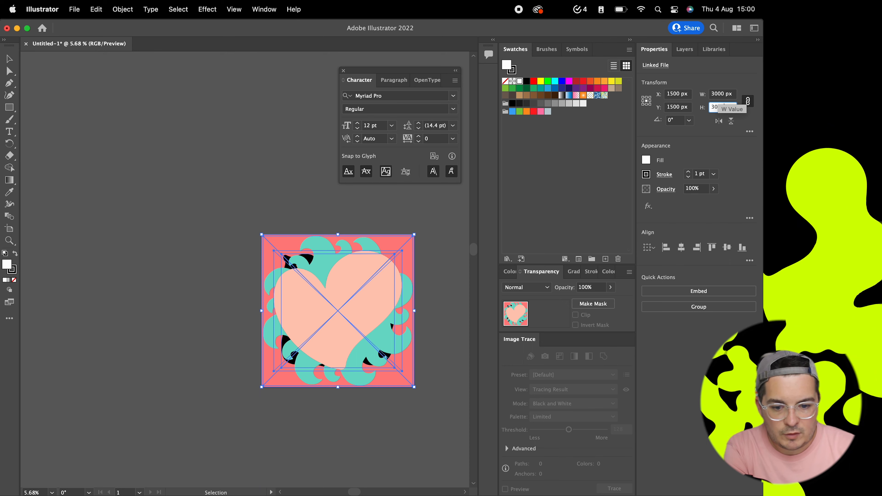
Step: Send the teal wave shape and the peach heart behind the black BIG LOVE lettering
{"action": "left_click", "coordinate": [240, 135]}
{"action": "scroll", "coordinate": [274, 208], "scroll_direction": "up", "scroll_amount": 5, "text": "alt"}
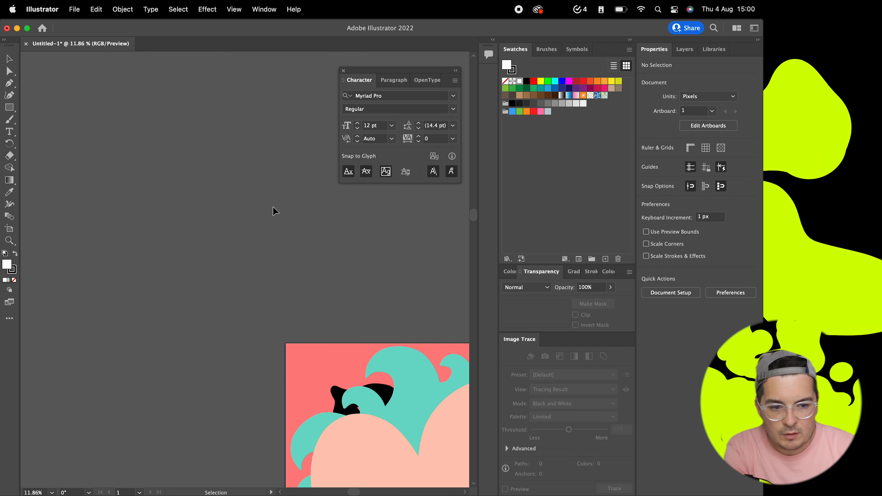
{"action": "left_click", "coordinate": [281, 238]}
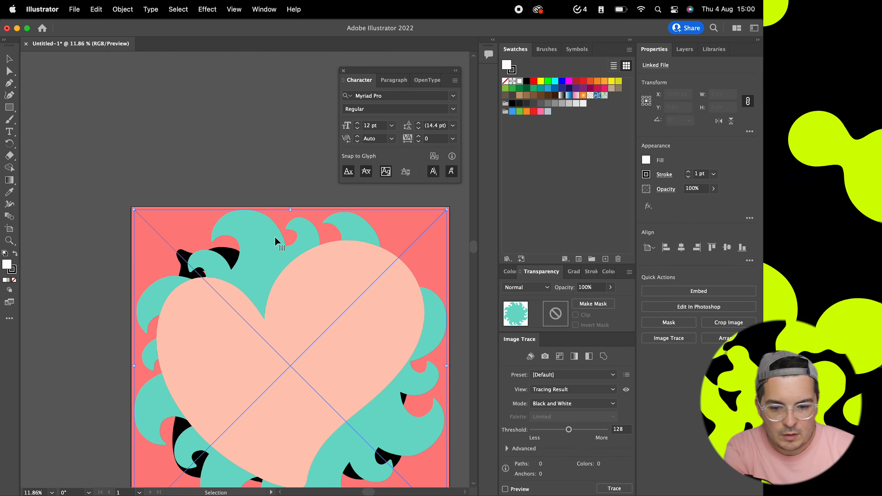
{"action": "left_click", "coordinate": [319, 302]}
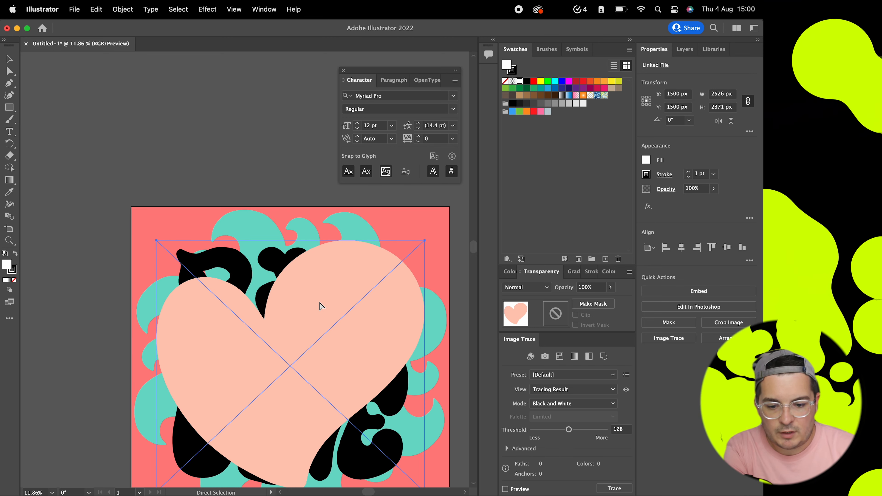
{"action": "key", "text": "BackSpace"}
{"action": "scroll", "coordinate": [223, 170], "scroll_direction": "down", "scroll_amount": 5, "text": "alt"}
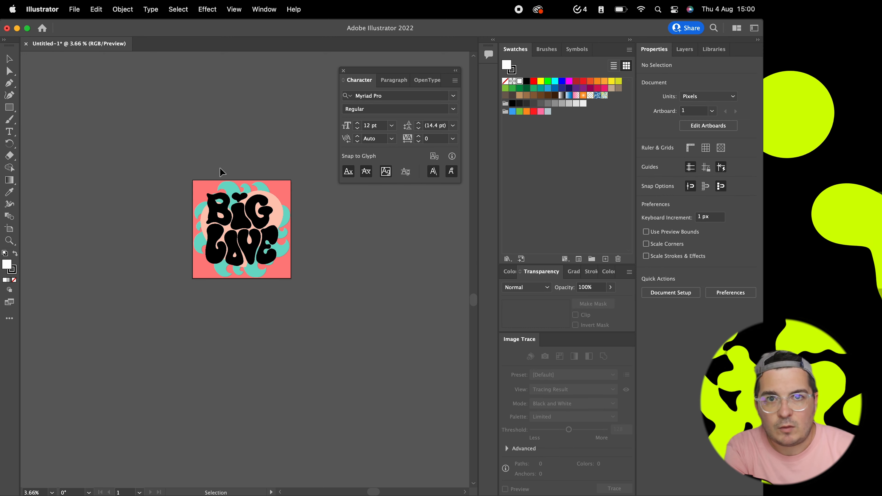
Step: Image trace the BIG LOVE lettering with the Line Art preset
{"action": "scroll", "coordinate": [222, 170], "scroll_direction": "up", "scroll_amount": 4, "text": "alt"}
{"action": "left_click", "coordinate": [276, 279]}
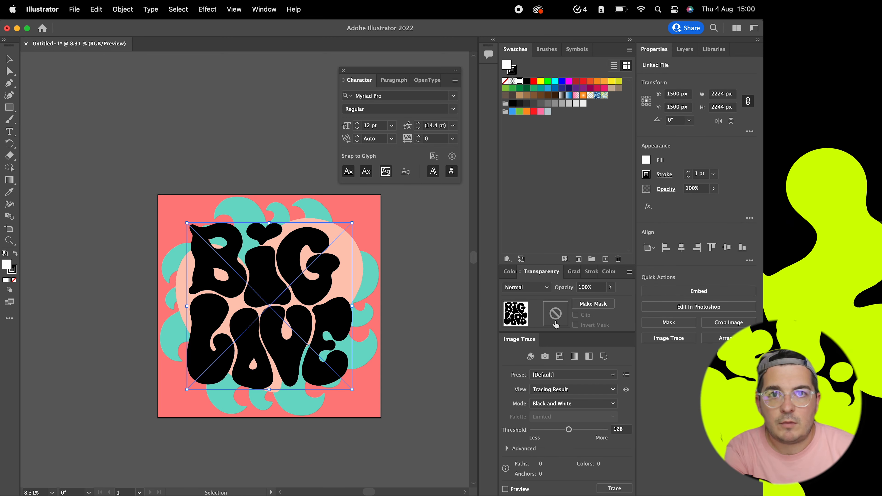
{"action": "left_click", "coordinate": [676, 341]}
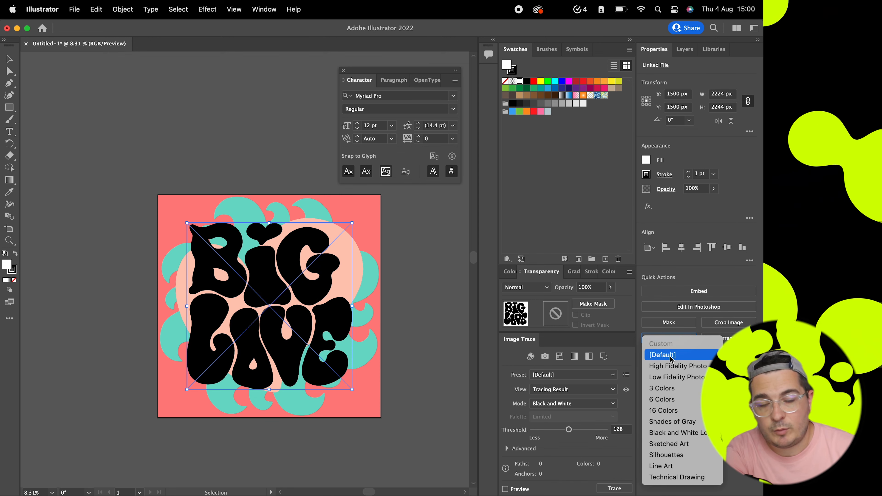
{"action": "left_click", "coordinate": [667, 467]}
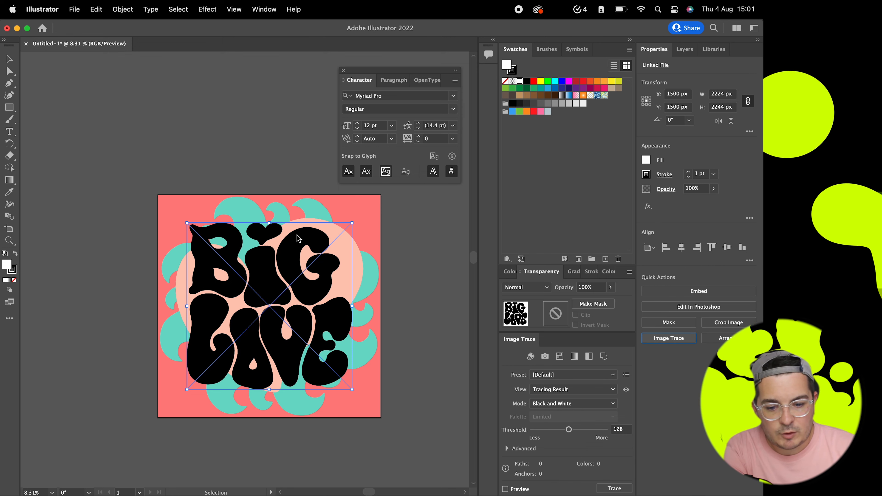
{"action": "scroll", "coordinate": [296, 235], "scroll_direction": "up", "scroll_amount": 5, "text": "alt"}
{"action": "scroll", "coordinate": [297, 235], "scroll_direction": "down", "scroll_amount": 6, "text": "alt"}
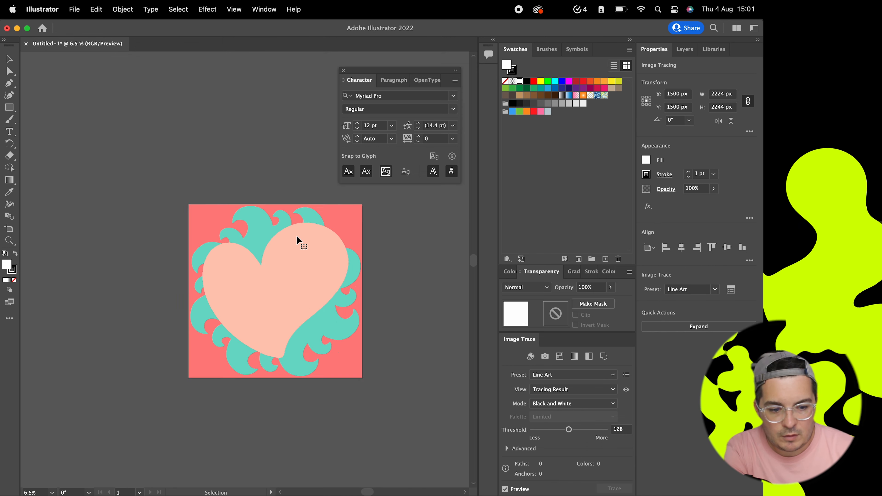
{"action": "scroll", "coordinate": [251, 103], "scroll_direction": "up", "scroll_amount": 1, "text": "alt"}
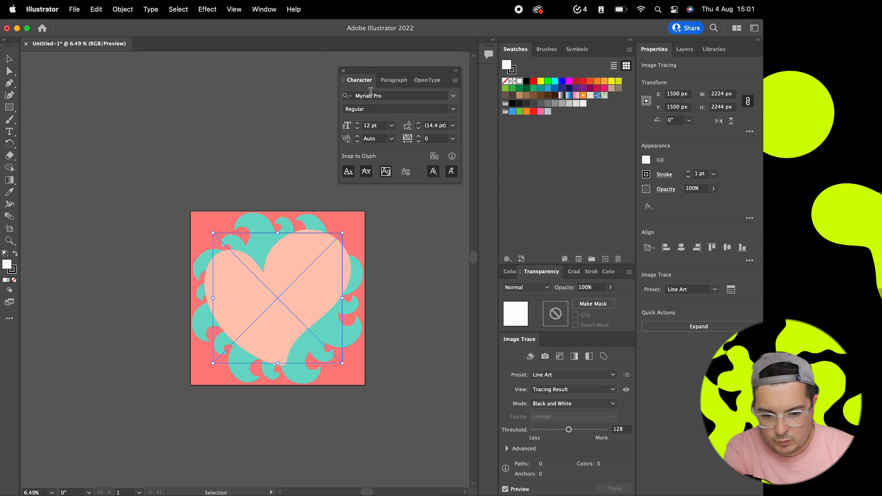
{"action": "scroll", "coordinate": [289, 110], "scroll_direction": "up", "scroll_amount": 8, "text": "alt"}
{"action": "scroll", "coordinate": [289, 111], "scroll_direction": "down", "scroll_amount": 3}
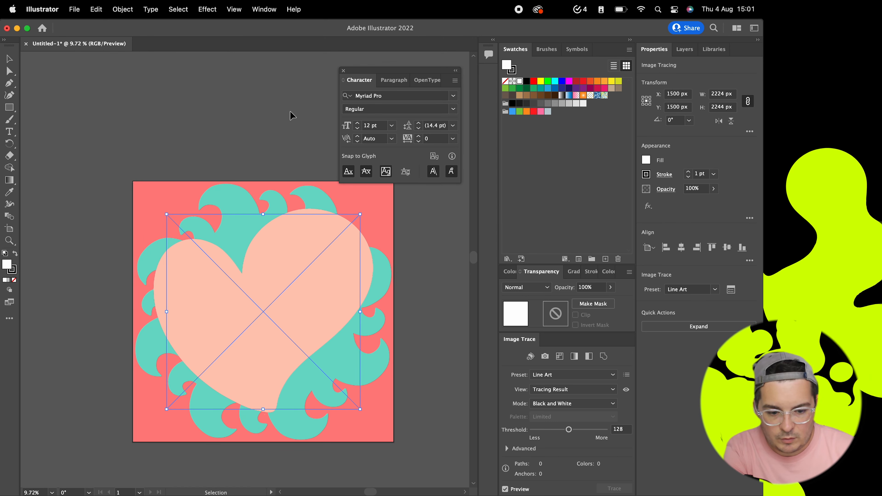
Step: Try other tracing thresholds for the lettering, first raising it to 208 and then lowering it to 54
{"action": "left_click", "coordinate": [264, 9]}
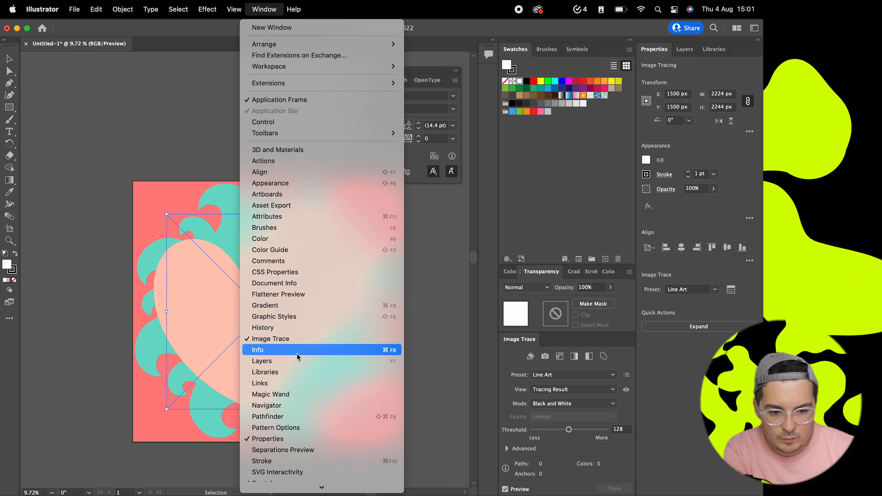
{"action": "left_click", "coordinate": [700, 416]}
{"action": "left_click", "coordinate": [592, 430]}
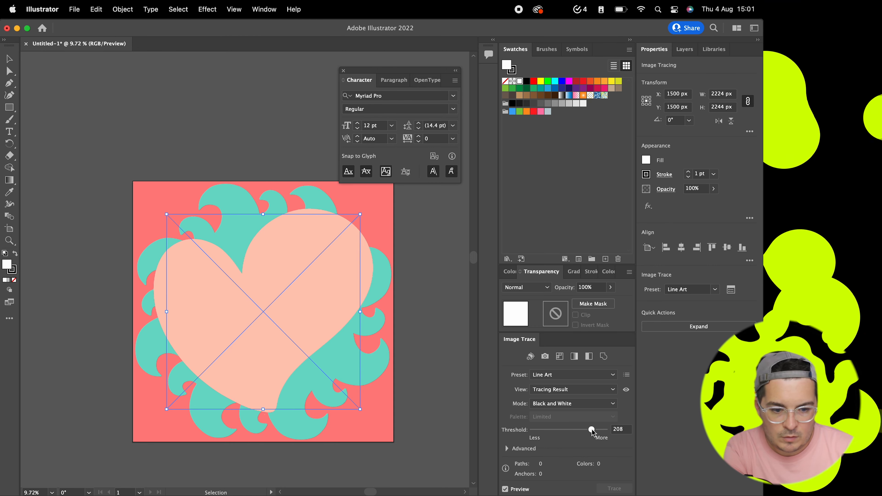
{"action": "left_click", "coordinate": [547, 430]}
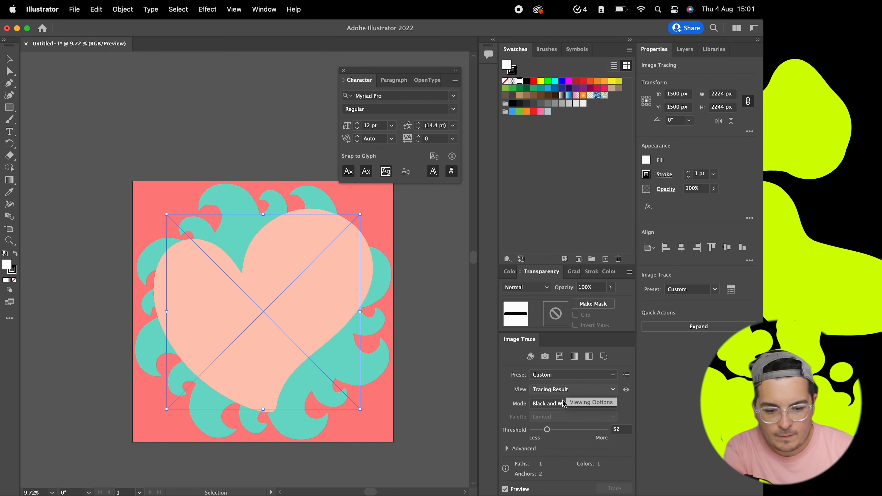
{"action": "left_click", "coordinate": [547, 429]}
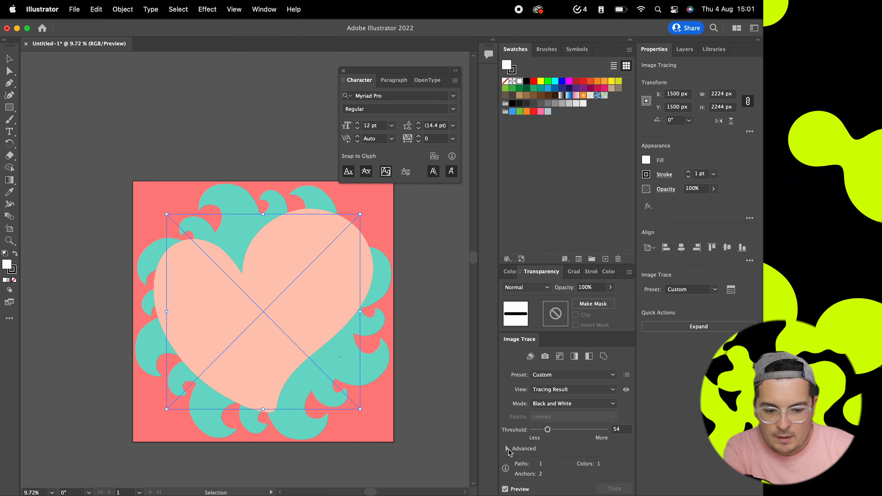
Step: Reveal the advanced tracing options and try the Technical Drawing preset on the lettering
{"action": "left_click", "coordinate": [507, 449]}
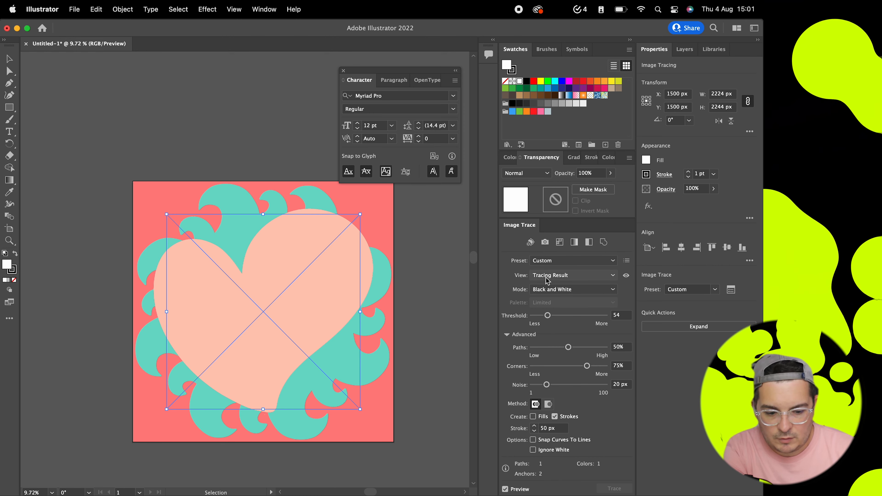
{"action": "left_click", "coordinate": [557, 290]}
{"action": "left_click", "coordinate": [557, 290]}
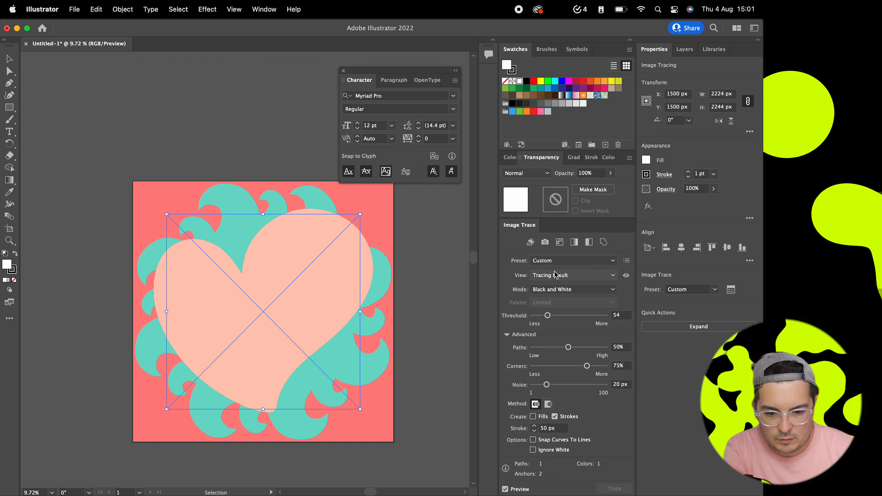
{"action": "left_click", "coordinate": [557, 261]}
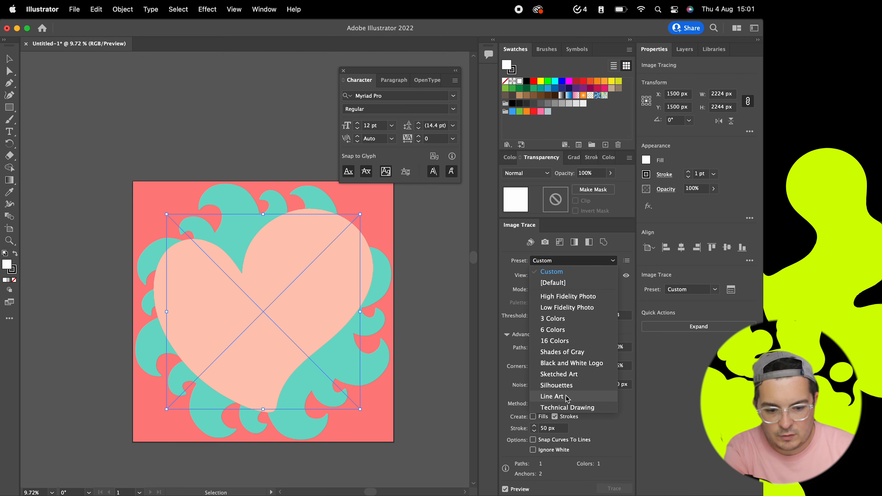
{"action": "left_click", "coordinate": [566, 408]}
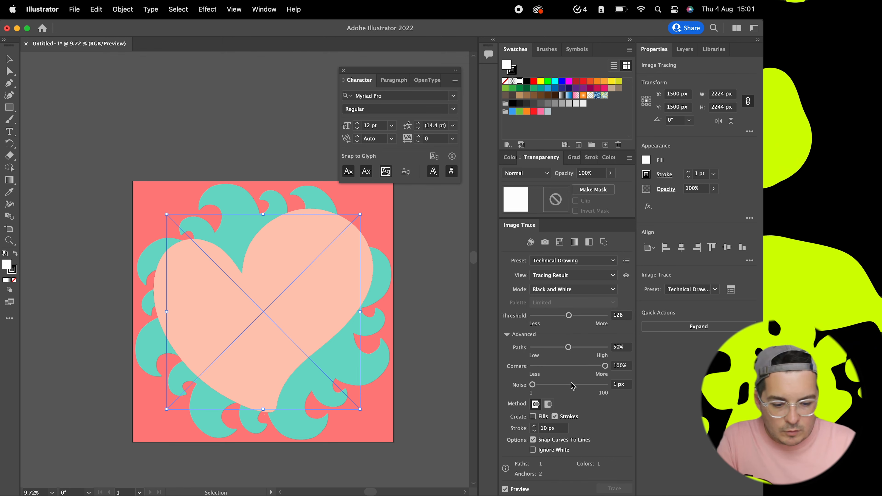
Step: Trace the lettering with the Black and White Logo preset, ignore white, and check the letter edges up close
{"action": "left_click", "coordinate": [574, 261]}
{"action": "left_click", "coordinate": [568, 365]}
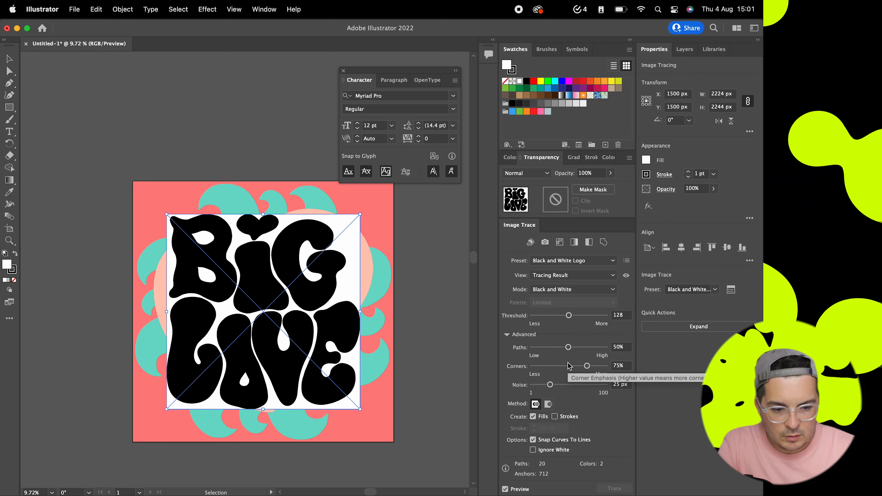
{"action": "left_click", "coordinate": [533, 450]}
{"action": "scroll", "coordinate": [326, 257], "scroll_direction": "up", "scroll_amount": 6, "text": "alt"}
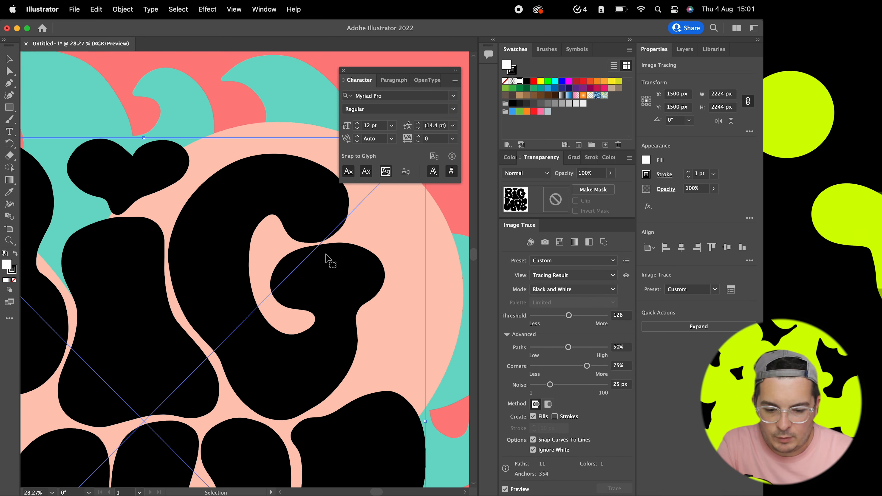
{"action": "scroll", "coordinate": [326, 257], "scroll_direction": "down", "scroll_amount": 4, "text": "alt"}
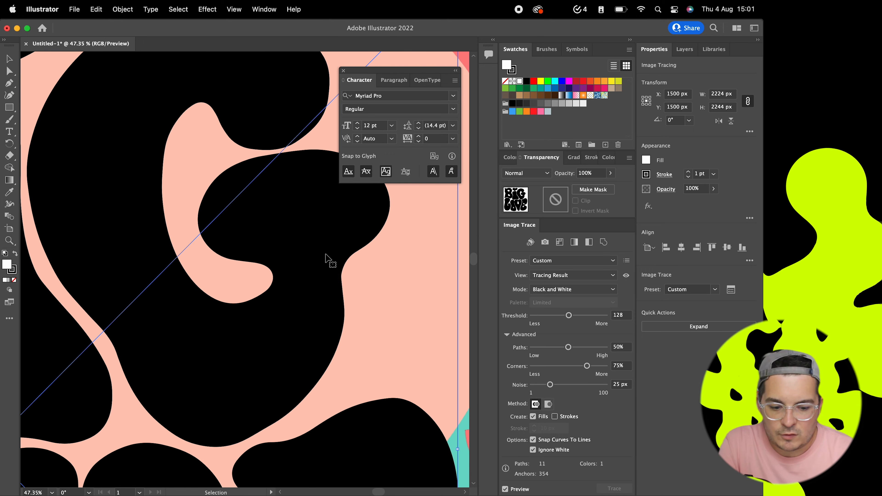
{"action": "scroll", "coordinate": [327, 259], "scroll_direction": "down", "scroll_amount": 4}
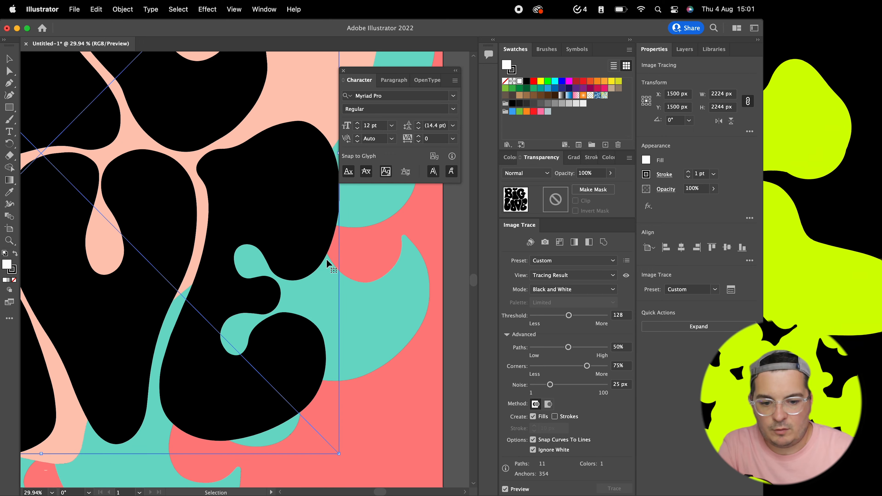
Step: Expand the lettering's tracing into editable vector shapes and deselect it
{"action": "left_click", "coordinate": [680, 328]}
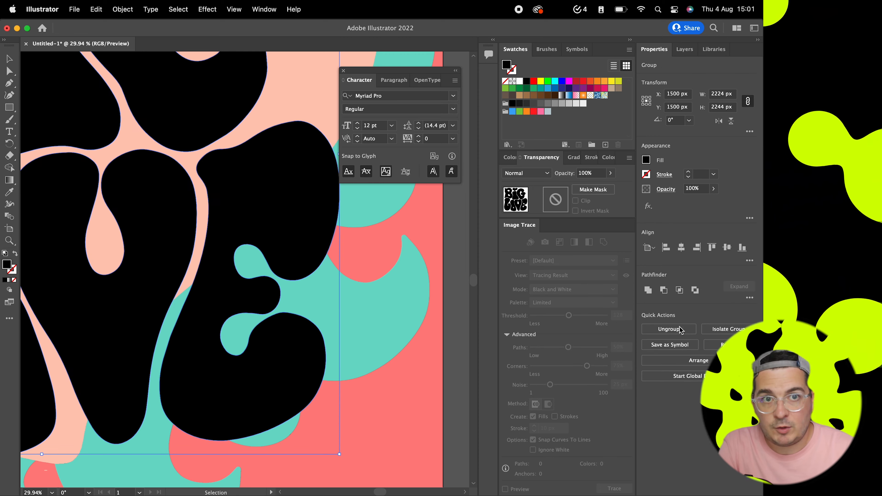
{"action": "key", "text": "super+0"}
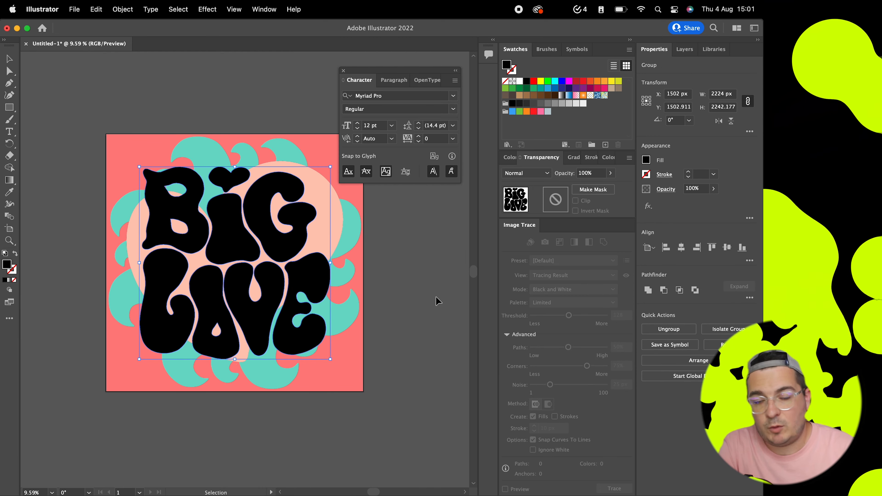
{"action": "left_click", "coordinate": [437, 300]}
Step: Trace the peach heart with the Black and White Logo preset, threshold 235 and white ignored, and expand it into vector shapes
{"action": "left_click", "coordinate": [335, 205]}
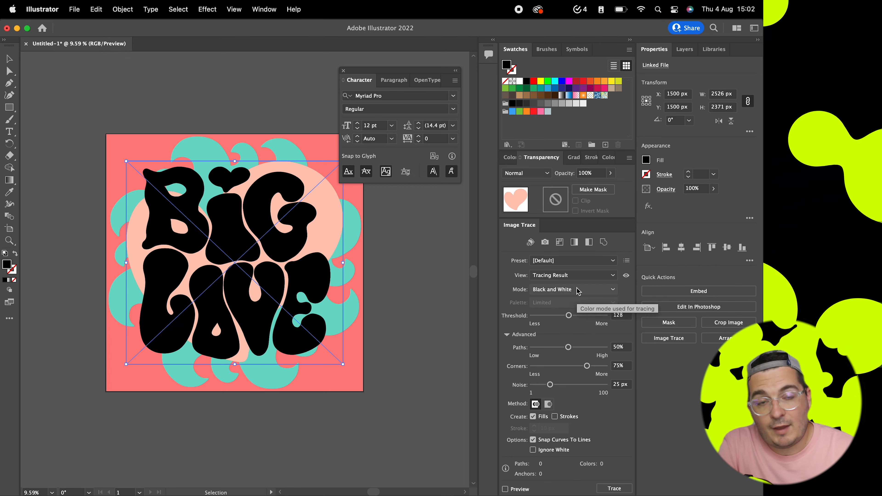
{"action": "left_click", "coordinate": [573, 260]}
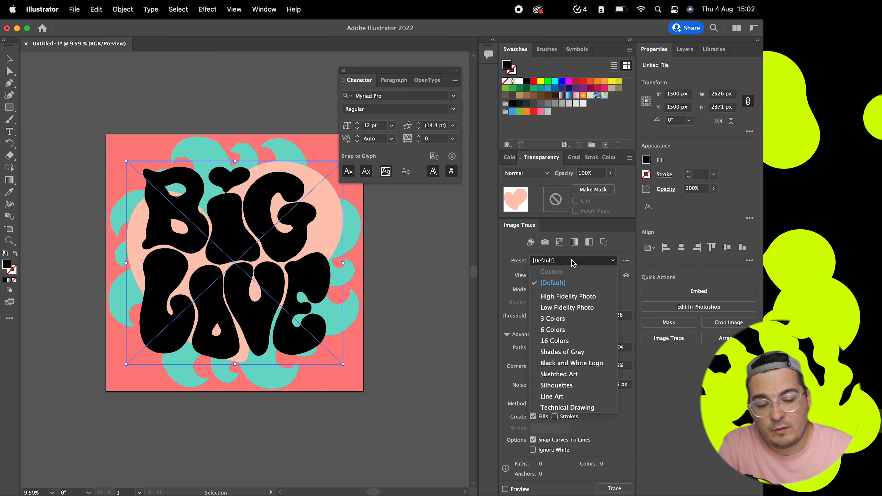
{"action": "left_click", "coordinate": [575, 363]}
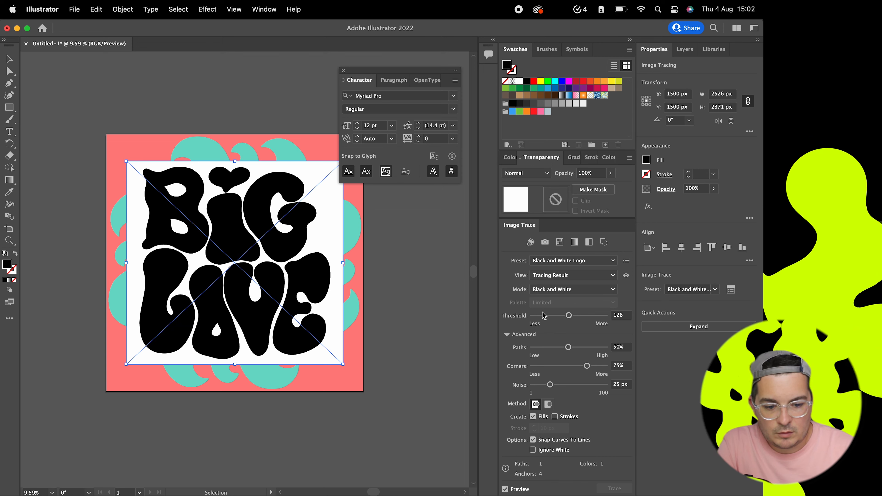
{"action": "left_click_drag", "start_coordinate": [543, 315], "coordinate": [600, 315]}
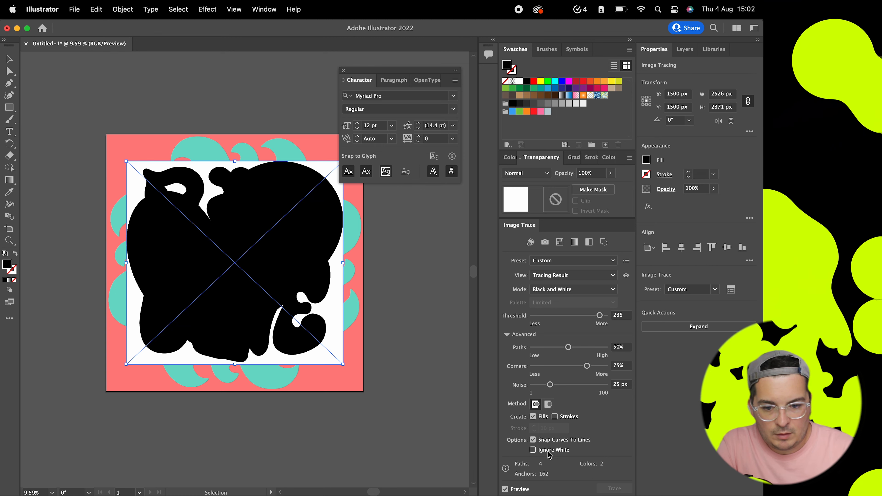
{"action": "left_click", "coordinate": [533, 449]}
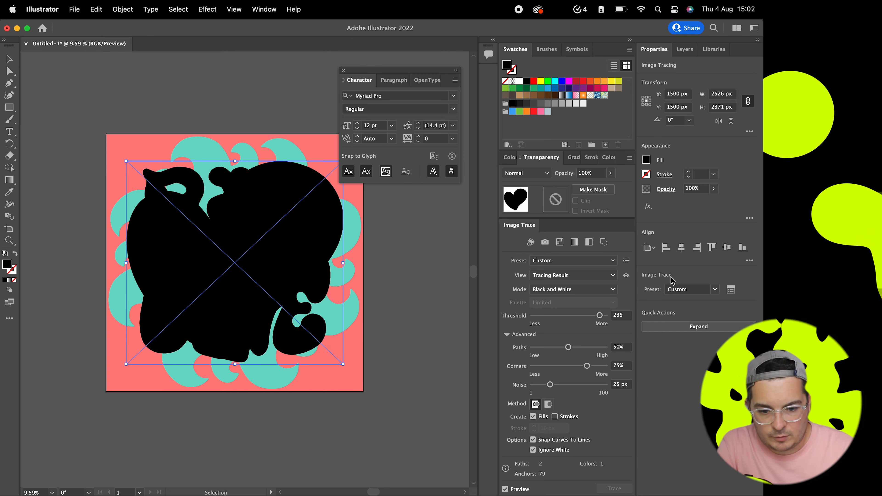
{"action": "left_click", "coordinate": [698, 326]}
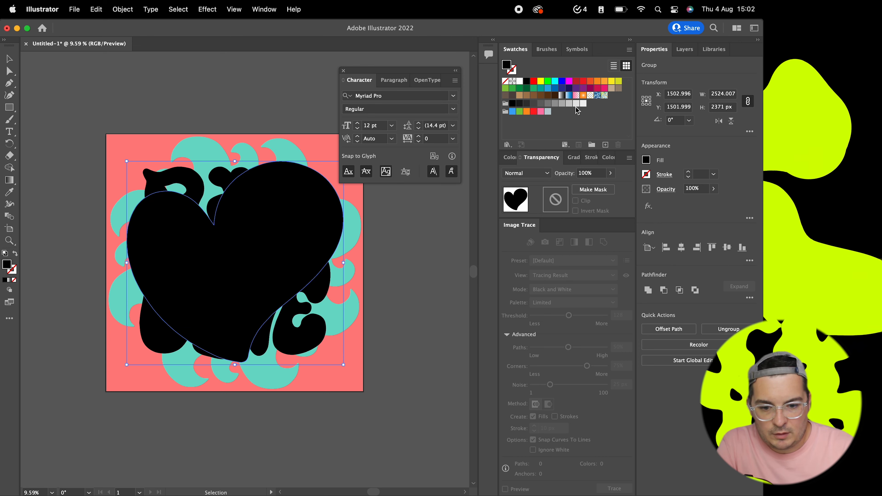
{"action": "left_click_drag", "start_coordinate": [575, 104], "coordinate": [249, 195]}
{"action": "key", "text": "a"}
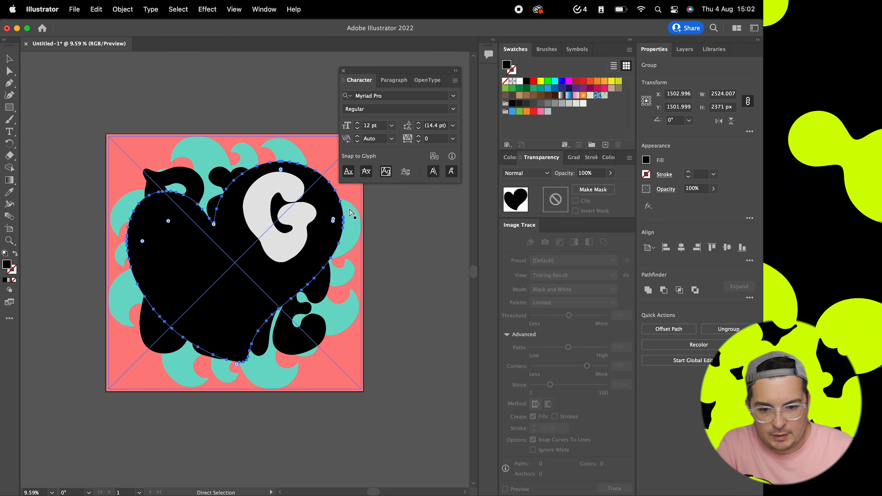
{"action": "key", "text": "super+z"}
Step: Fill the expanded heart with a light gray swatch and deselect it
{"action": "left_click_drag", "start_coordinate": [569, 105], "coordinate": [330, 201]}
{"action": "left_click", "coordinate": [441, 298]}
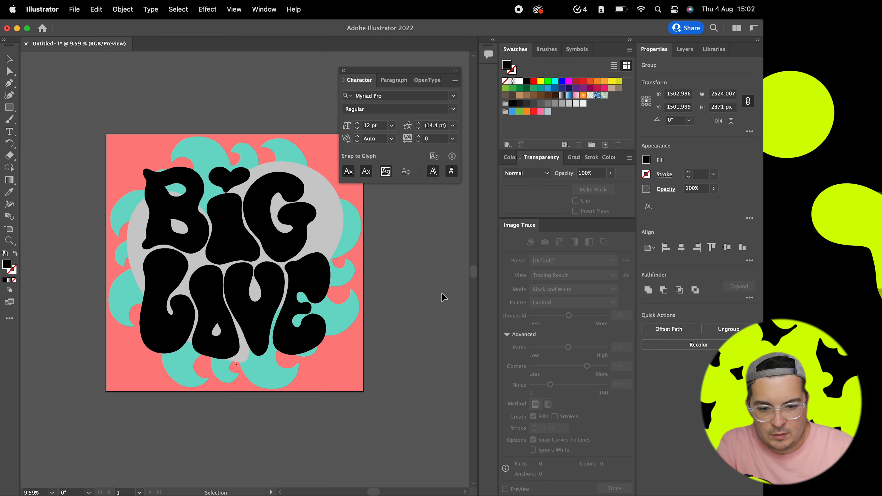
Step: Trace the teal waves with the Black and White Logo preset, threshold 220 and white ignored, and expand them into vector shapes
{"action": "left_click", "coordinate": [352, 231]}
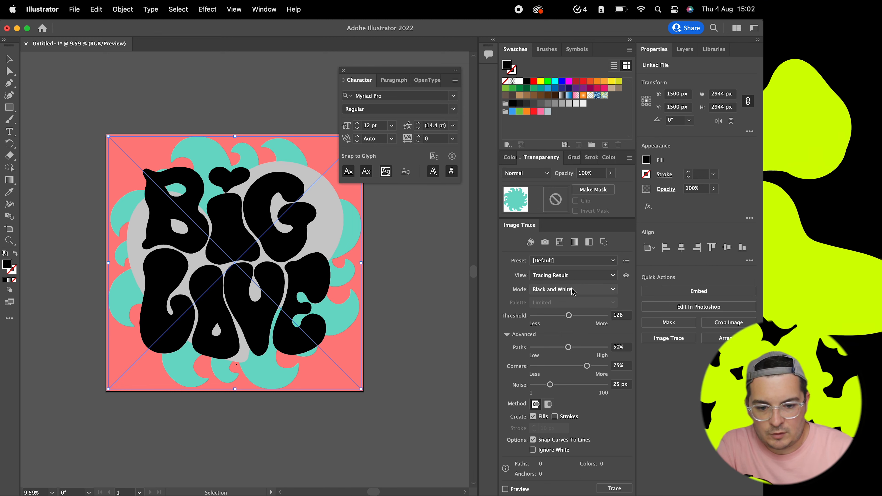
{"action": "left_click", "coordinate": [568, 263]}
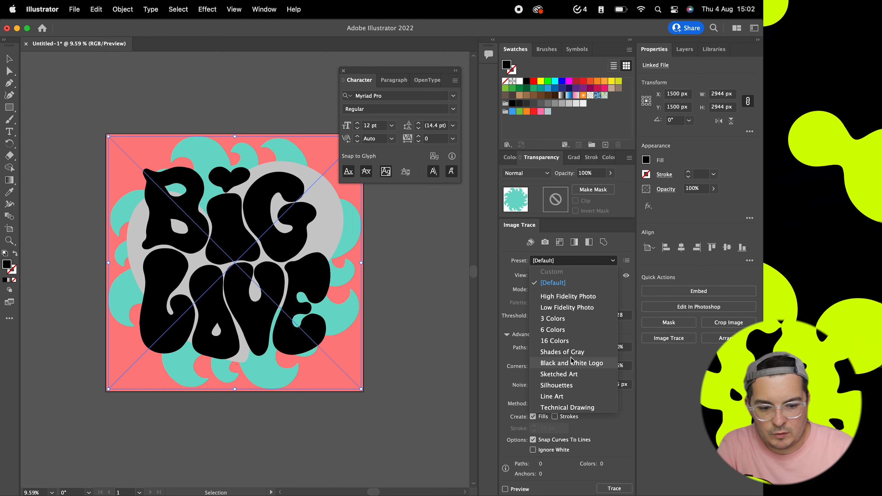
{"action": "left_click", "coordinate": [571, 362]}
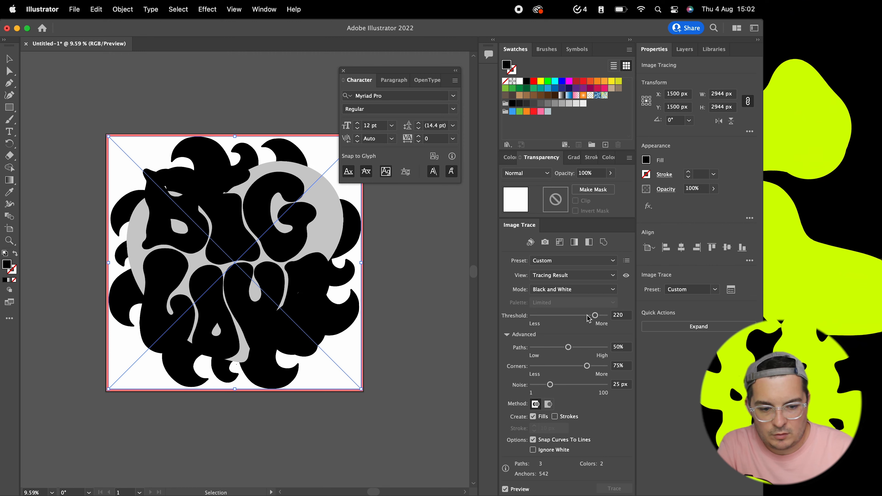
{"action": "left_click", "coordinate": [533, 450]}
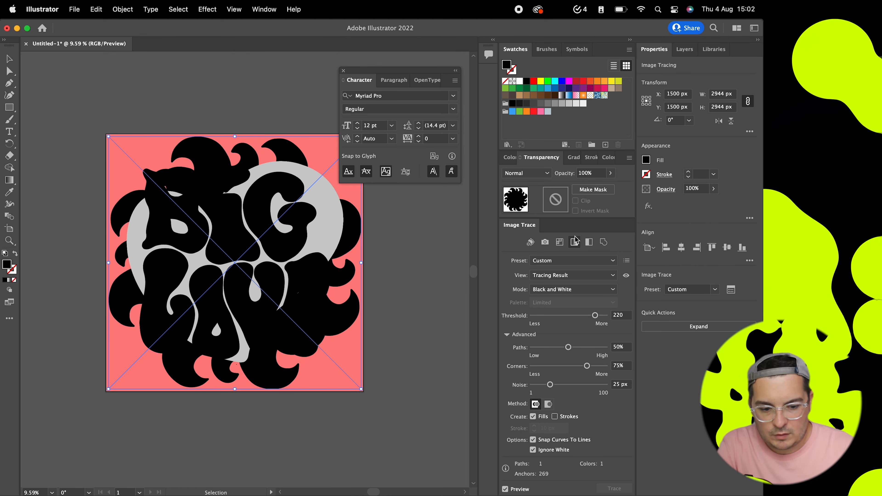
{"action": "left_click", "coordinate": [664, 326]}
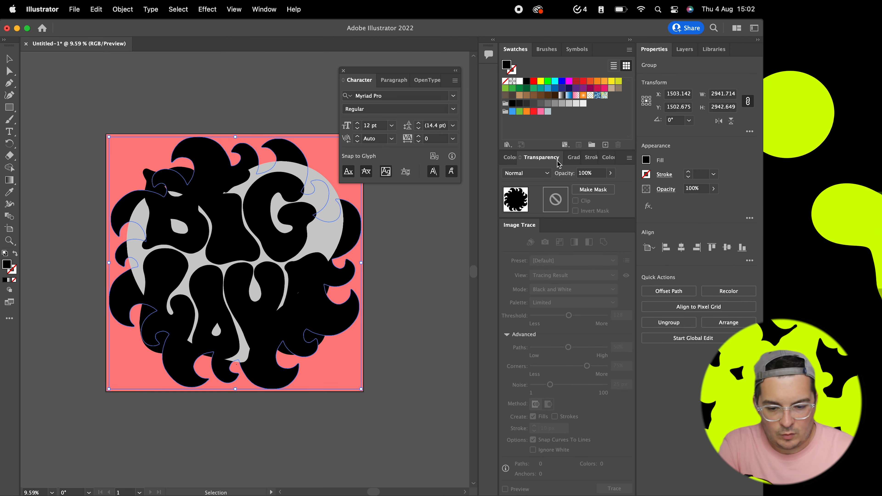
Step: Recolor the expanded waves blue and the heart bright green, trying several other swatches along the way
{"action": "left_click", "coordinate": [520, 111]}
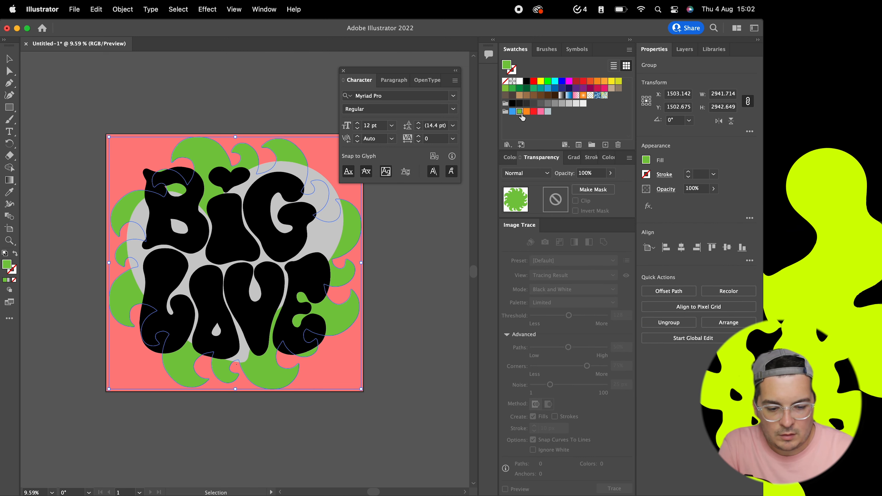
{"action": "left_click", "coordinate": [546, 89]}
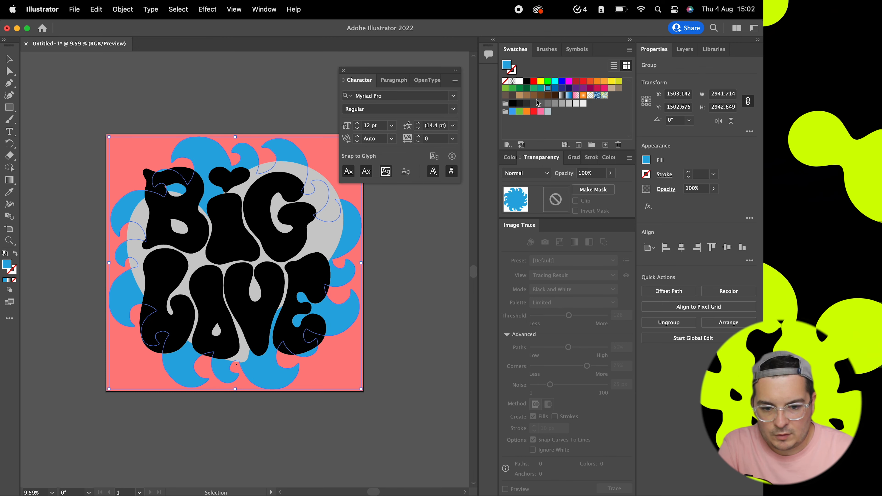
{"action": "left_click", "coordinate": [335, 241]}
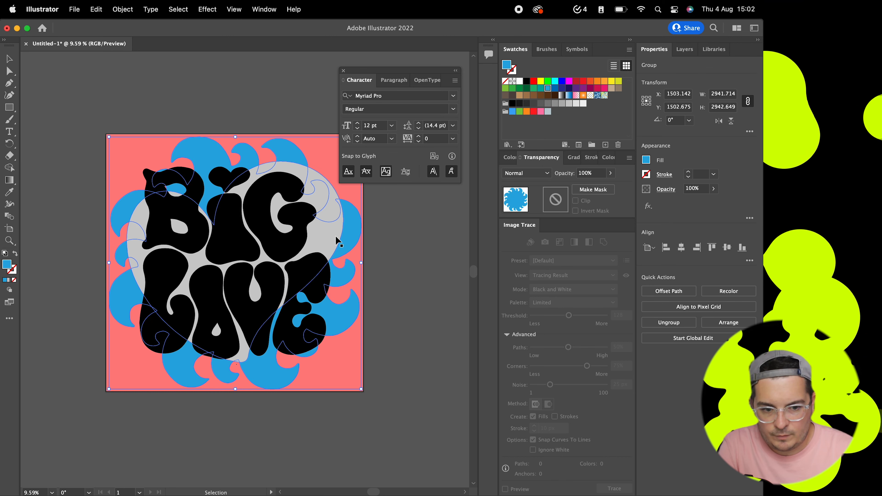
{"action": "left_click", "coordinate": [570, 81]}
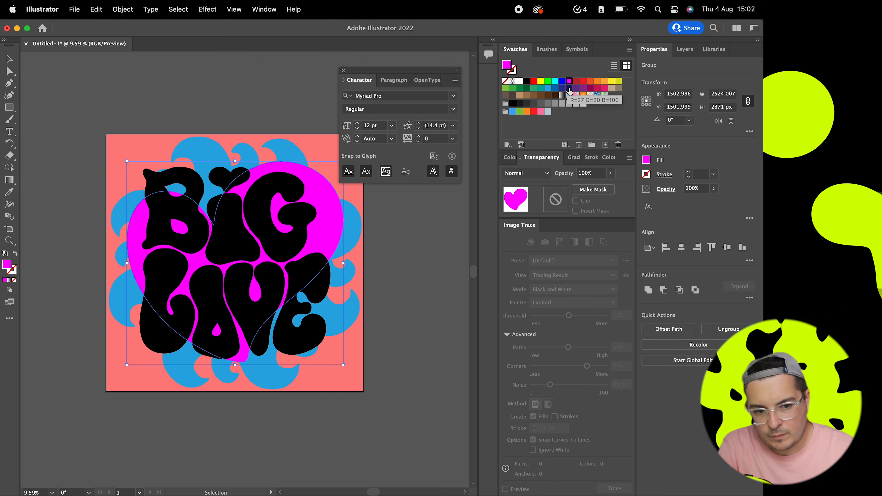
{"action": "left_click", "coordinate": [533, 88]}
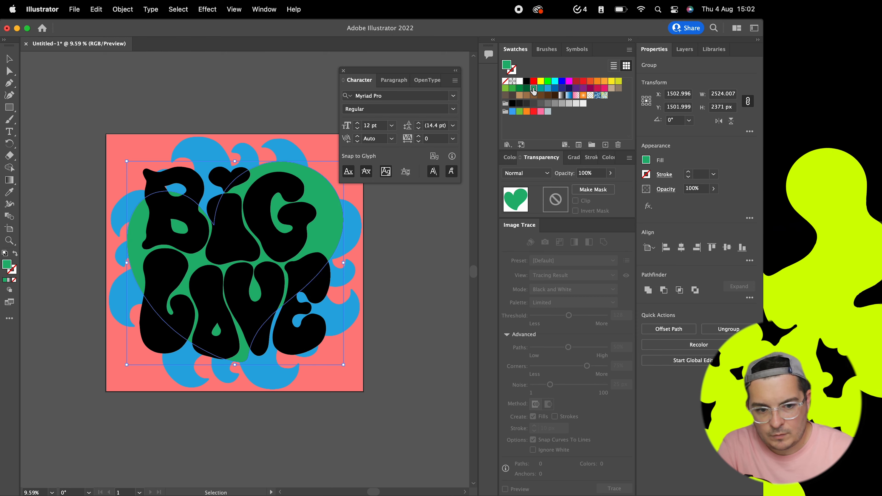
{"action": "left_click", "coordinate": [611, 82]}
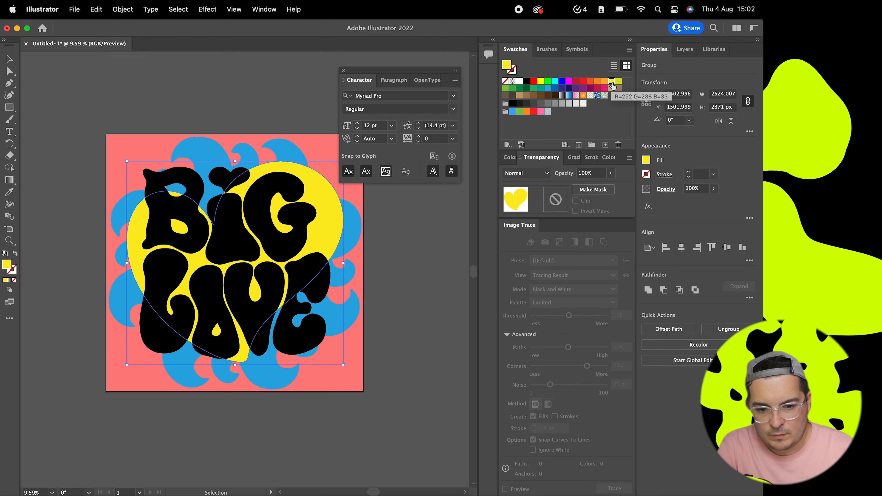
{"action": "left_click", "coordinate": [619, 81]}
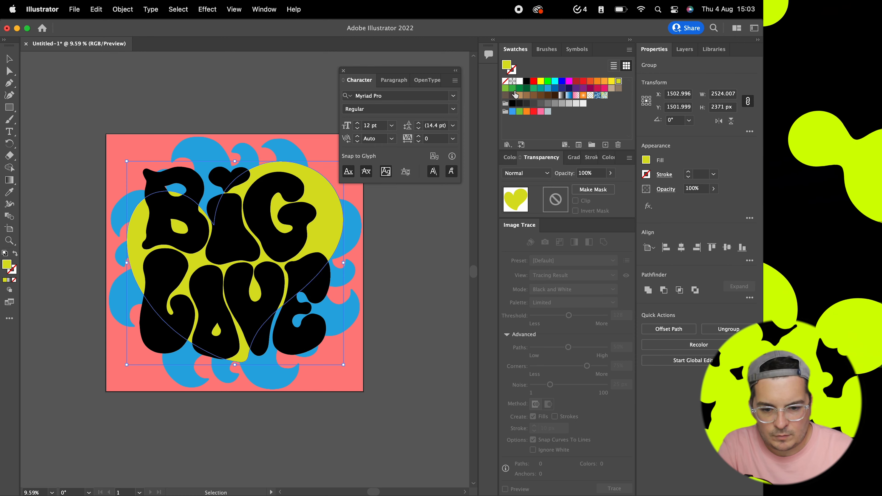
{"action": "left_click", "coordinate": [540, 81]}
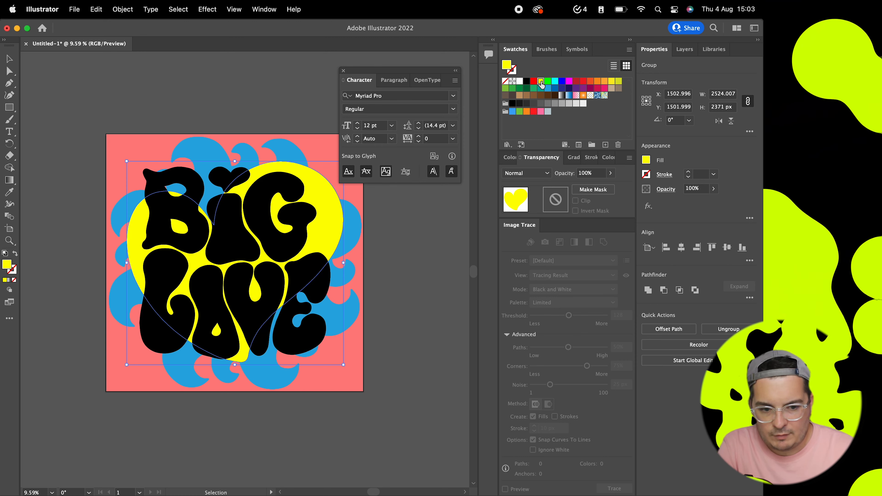
{"action": "left_click", "coordinate": [548, 82]}
Step: Fill the BIG LOVE lettering with an orange-red swatch and deselect it
{"action": "left_click", "coordinate": [302, 237]}
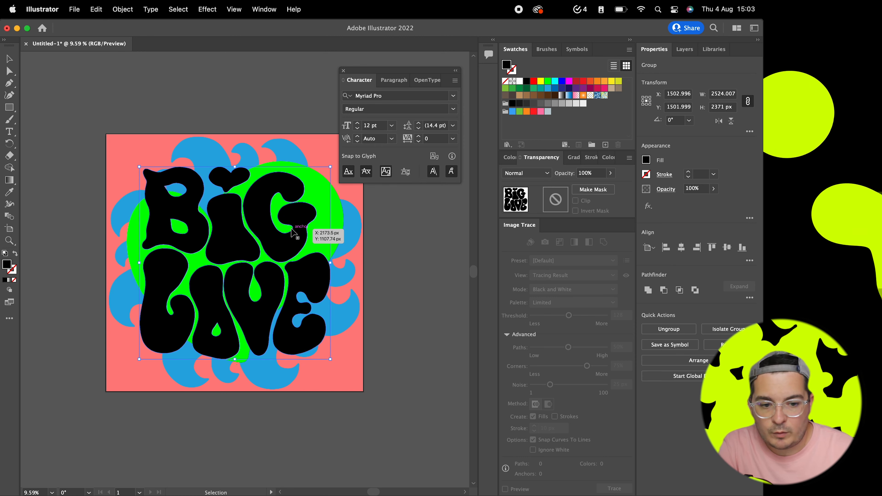
{"action": "left_click", "coordinate": [590, 81]}
{"action": "left_click", "coordinate": [425, 290]}
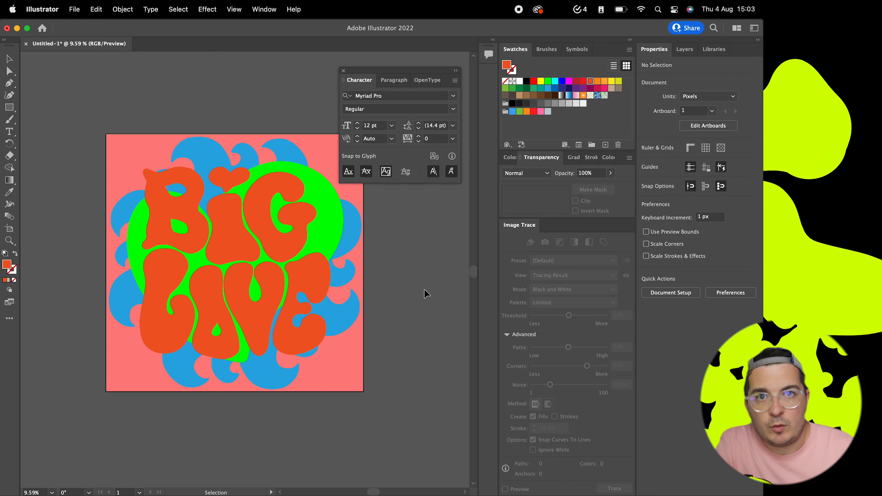
Step: Delete the pink background image behind the artwork
{"action": "scroll", "coordinate": [424, 289], "scroll_direction": "up", "scroll_amount": 5, "text": "alt"}
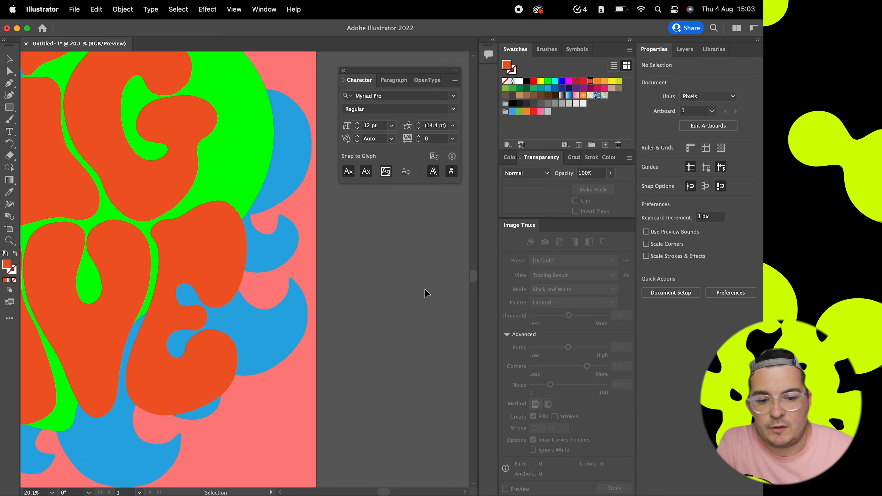
{"action": "scroll", "coordinate": [424, 289], "scroll_direction": "down", "scroll_amount": 3, "text": "alt"}
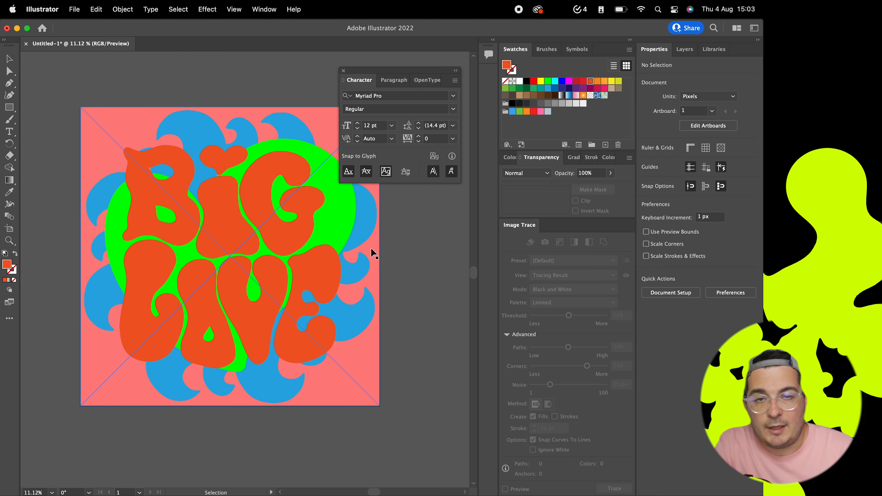
{"action": "scroll", "coordinate": [371, 247], "scroll_direction": "up", "scroll_amount": 3}
{"action": "scroll", "coordinate": [370, 247], "scroll_direction": "left", "scroll_amount": 4}
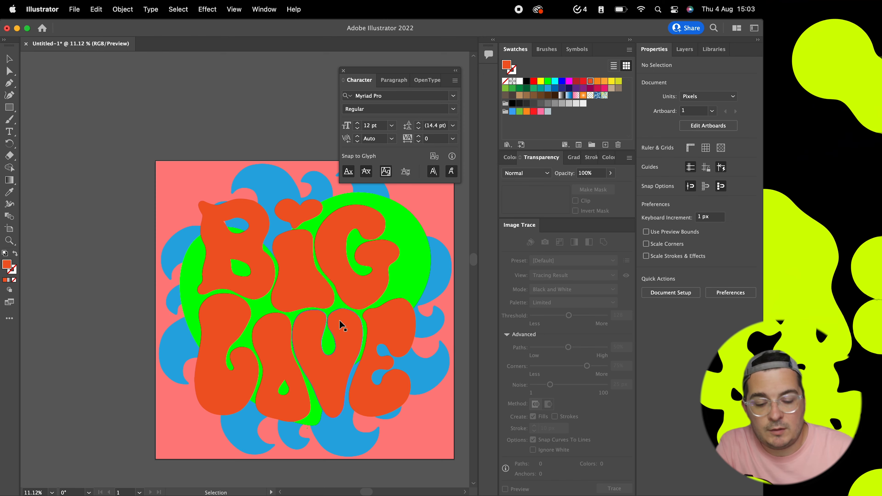
{"action": "scroll", "coordinate": [339, 320], "scroll_direction": "down", "scroll_amount": 3, "text": "alt"}
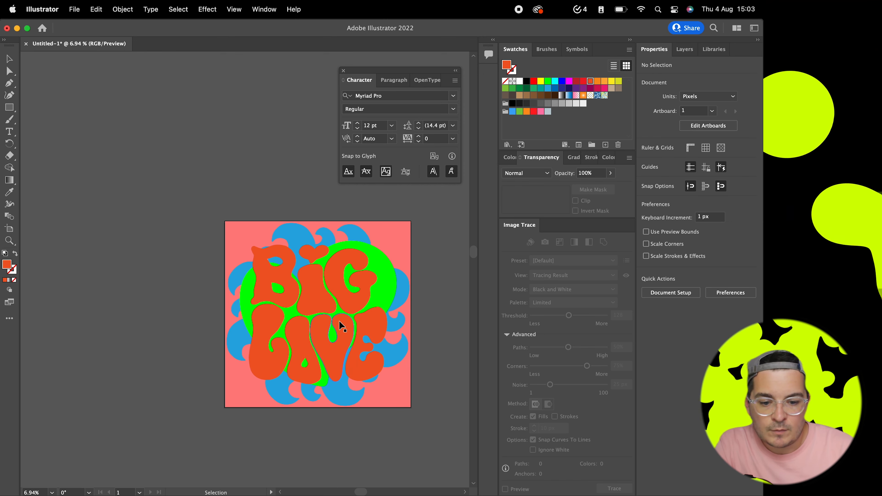
{"action": "scroll", "coordinate": [378, 338], "scroll_direction": "up", "scroll_amount": 3, "text": "alt"}
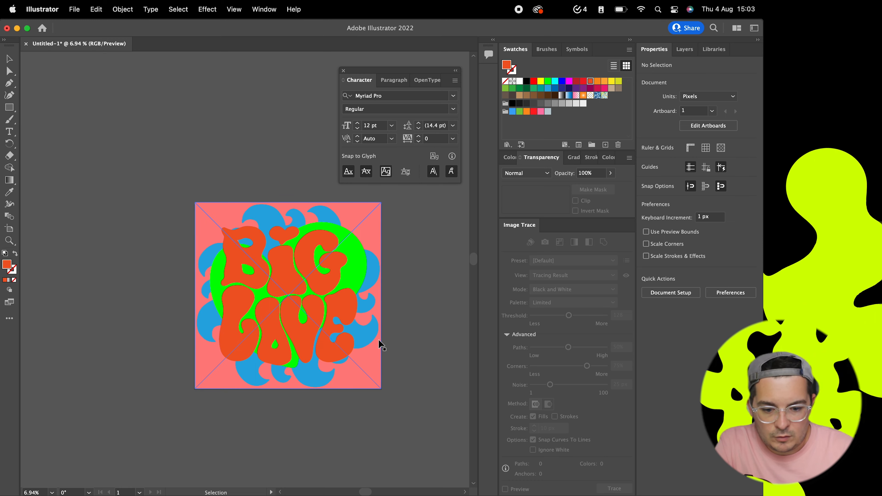
{"action": "left_click", "coordinate": [377, 336]}
{"action": "key", "text": "Delete"}
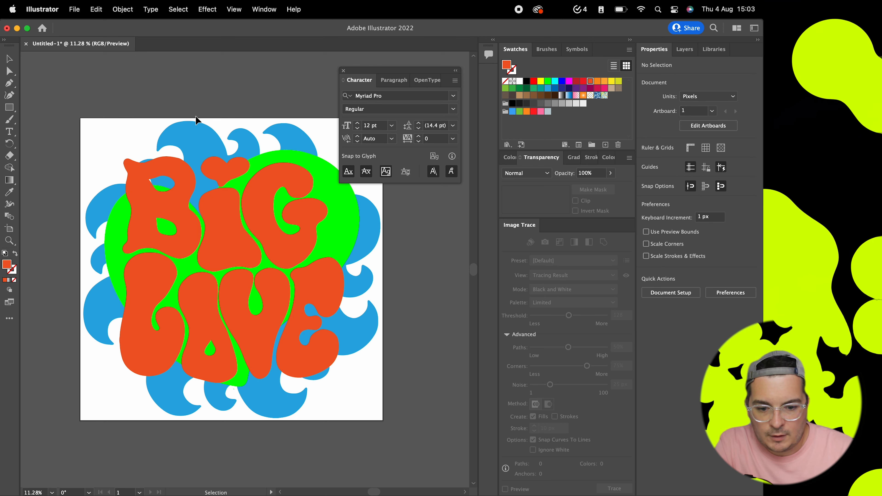
Step: Start saving the document under a new name in SVG format, with the Assets folder as destination
{"action": "left_click", "coordinate": [74, 10]}
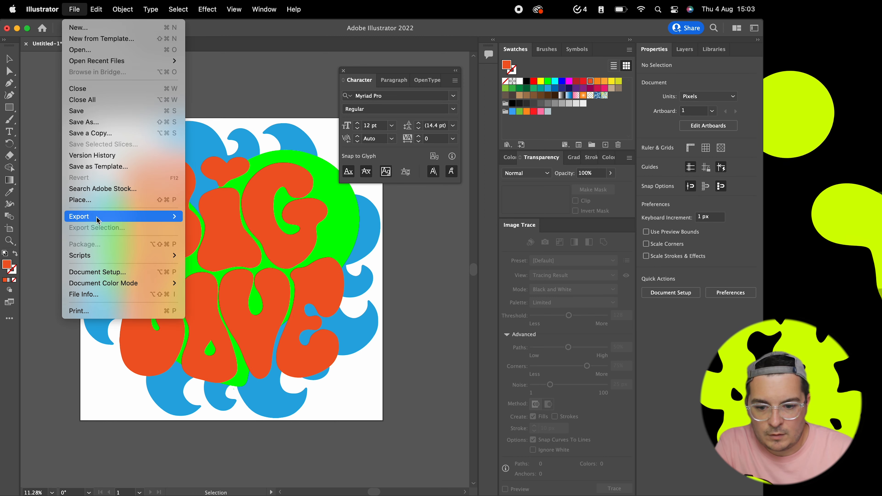
{"action": "left_click", "coordinate": [104, 123]}
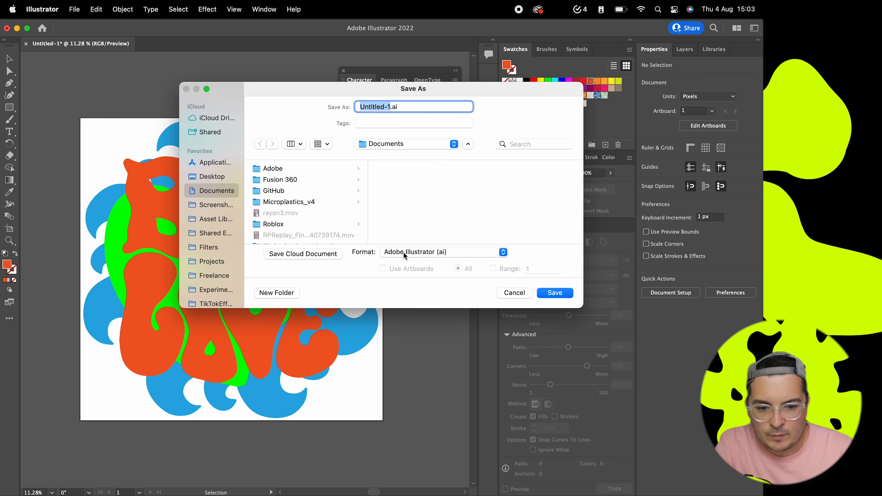
{"action": "left_click", "coordinate": [404, 256]}
{"action": "left_click", "coordinate": [403, 309]}
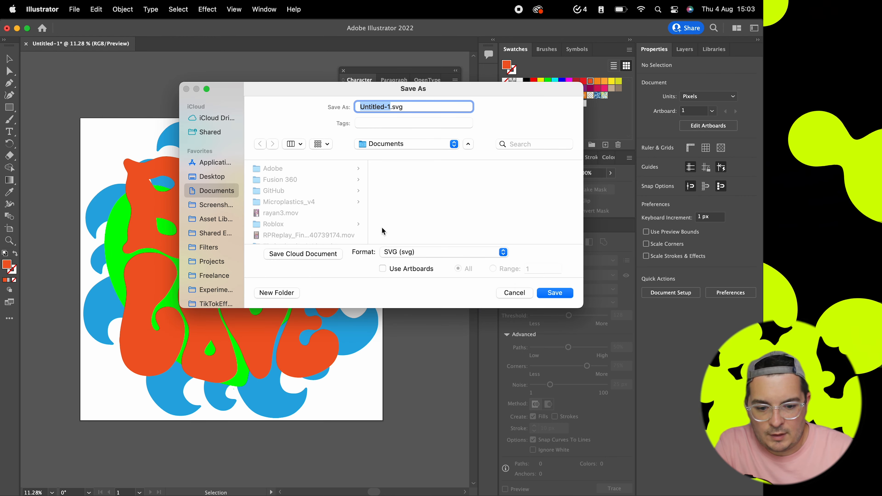
{"action": "left_click", "coordinate": [396, 149]}
{"action": "left_click", "coordinate": [388, 217]}
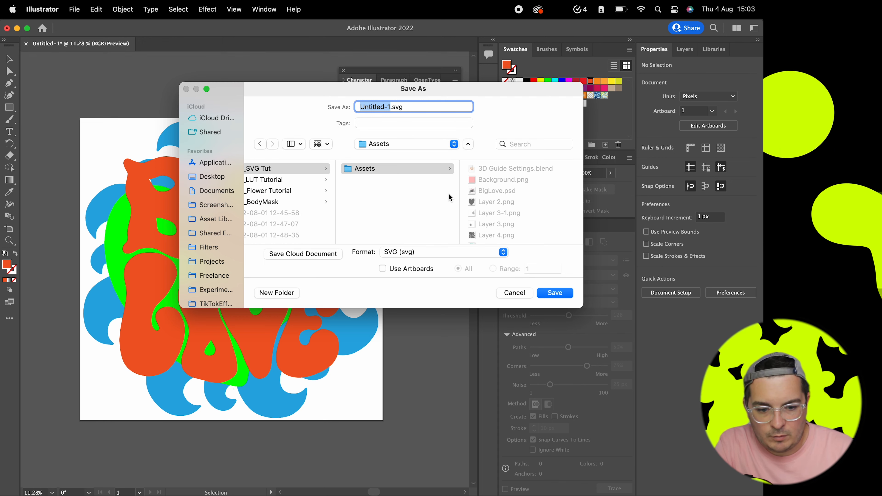
Step: Name the file Layers, include all artboards, and save it with the SVG 1.1 profile, SVG font type and linked images
{"action": "type", "text": "Layers"}
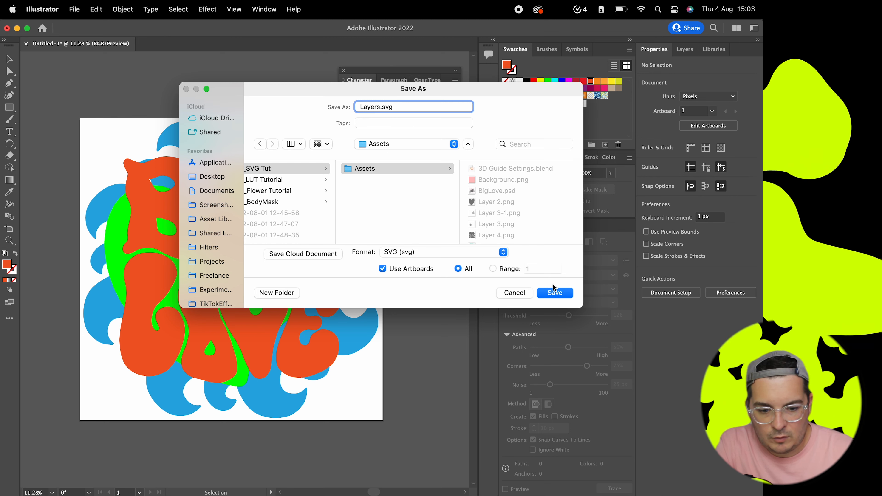
{"action": "left_click", "coordinate": [547, 293]}
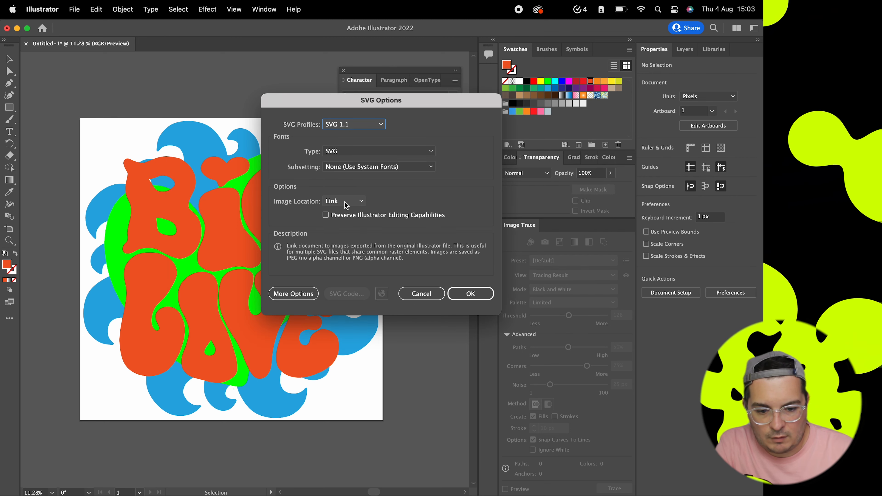
{"action": "left_click", "coordinate": [367, 152]}
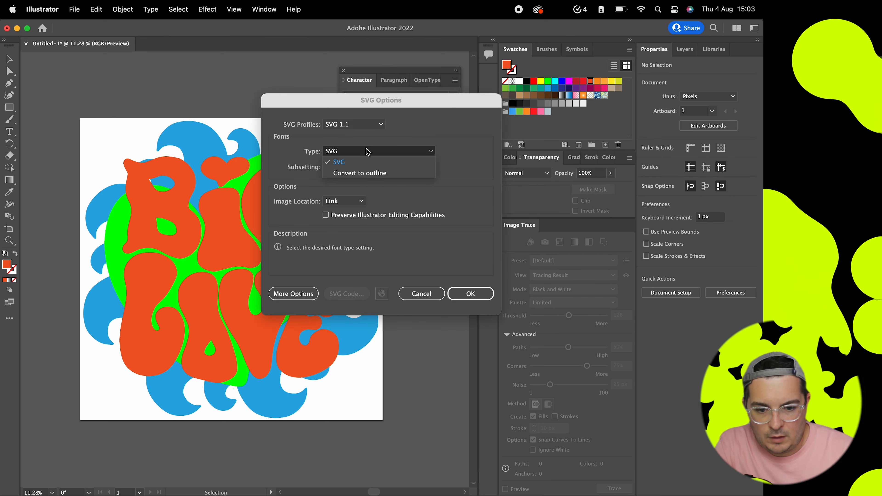
{"action": "left_click", "coordinate": [421, 139]}
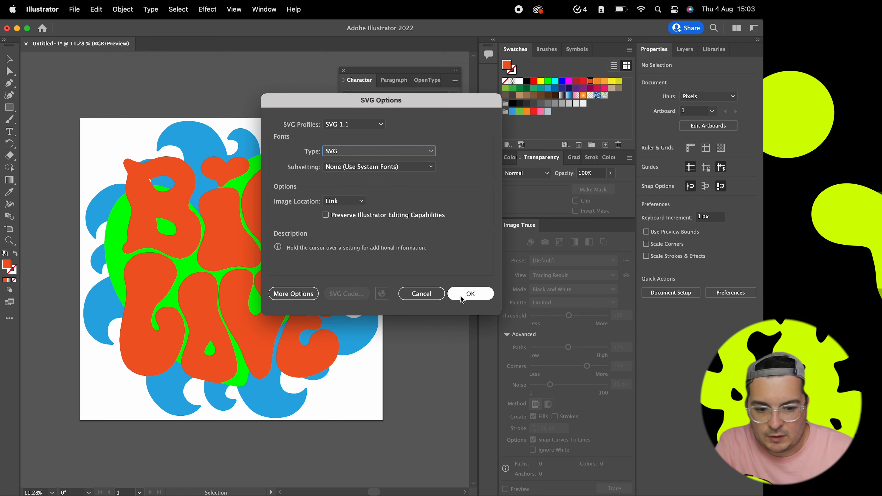
{"action": "left_click", "coordinate": [470, 294]}
Step: Select the letter G with Direct Selection and examine its anchor points up close
{"action": "key", "text": "a"}
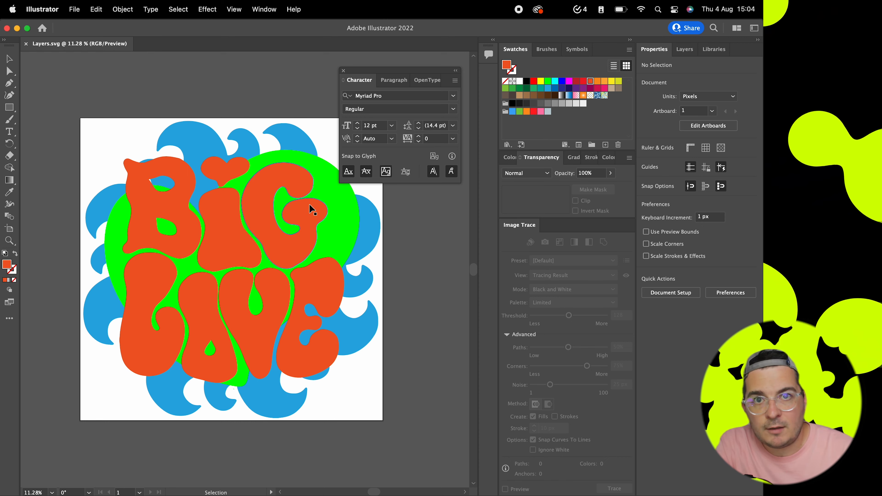
{"action": "scroll", "coordinate": [307, 210], "scroll_direction": "up", "scroll_amount": 3, "text": "alt"}
{"action": "key", "text": "a"}
{"action": "left_click", "coordinate": [191, 350]}
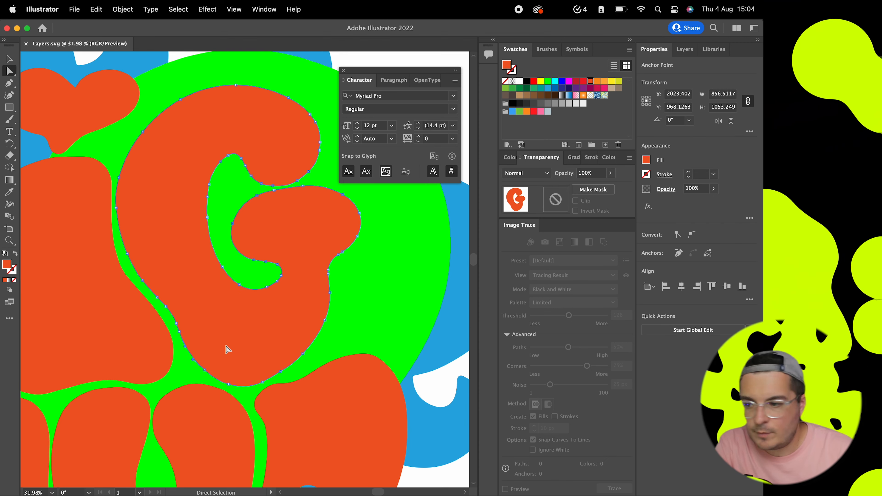
{"action": "scroll", "coordinate": [227, 349], "scroll_direction": "down", "scroll_amount": 2, "text": "alt"}
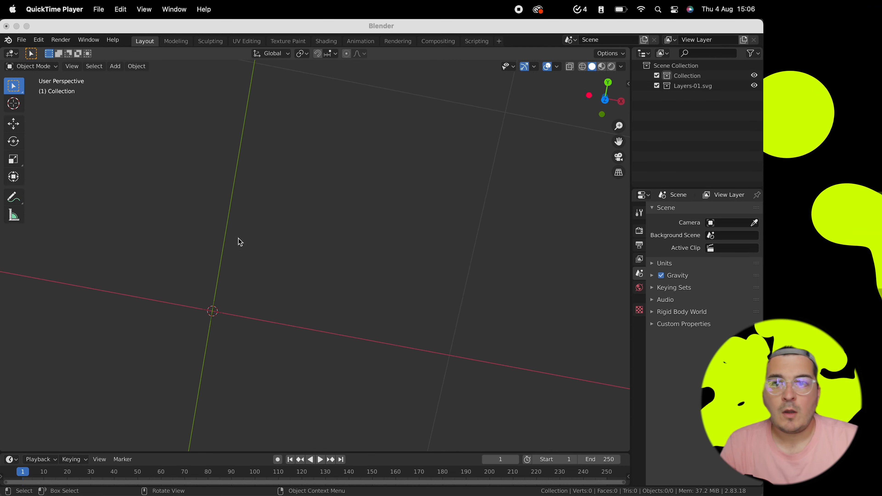
Step: Switch to Blender and set the viewport to the top orthographic view
{"action": "scroll", "coordinate": [241, 242], "scroll_direction": "right", "scroll_amount": 1}
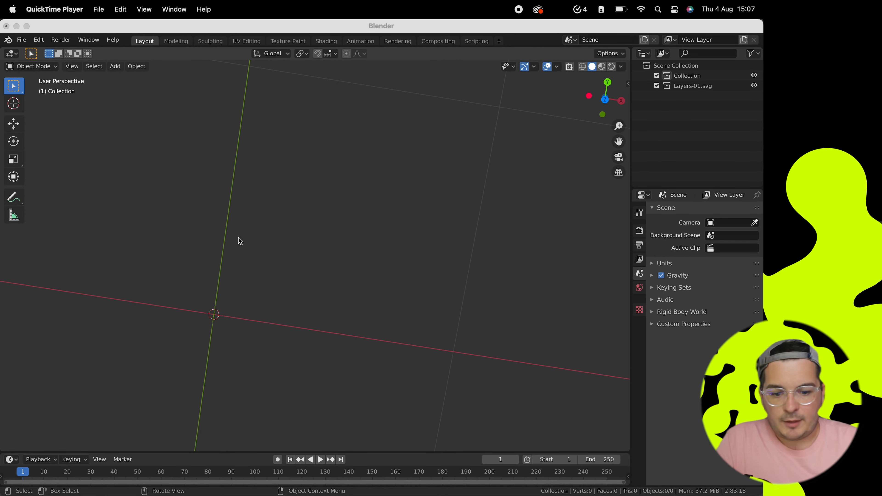
{"action": "left_click", "coordinate": [238, 237]}
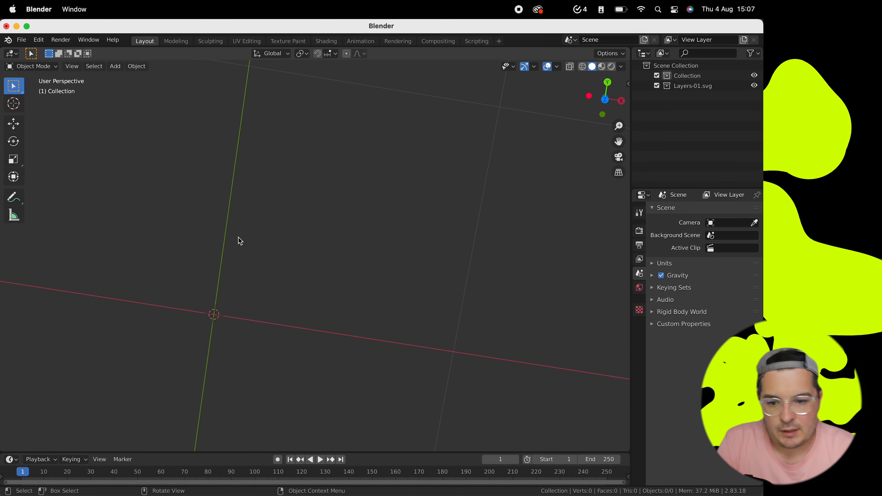
{"action": "key", "text": "KP_7"}
{"action": "key", "text": "super+space"}
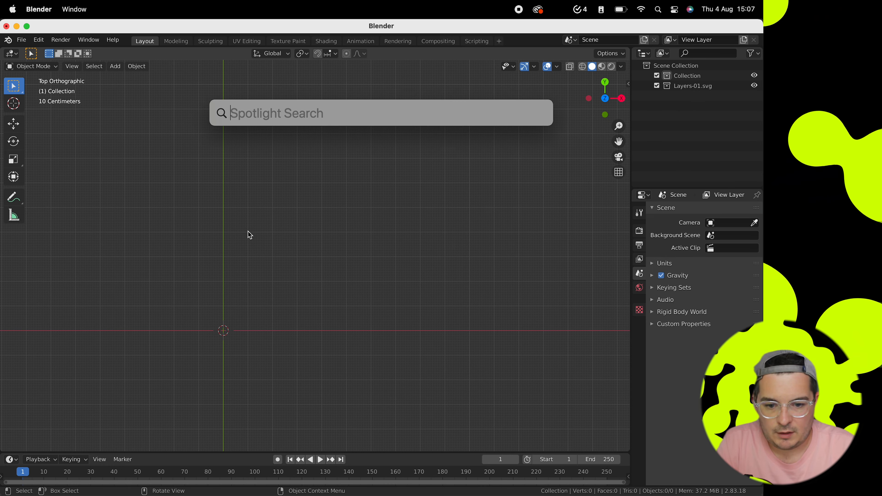
Step: Launch the KeyCastr keystroke display utility and return to Blender
{"action": "type", "text": "keyCastr"}
{"action": "key", "text": "Return"}
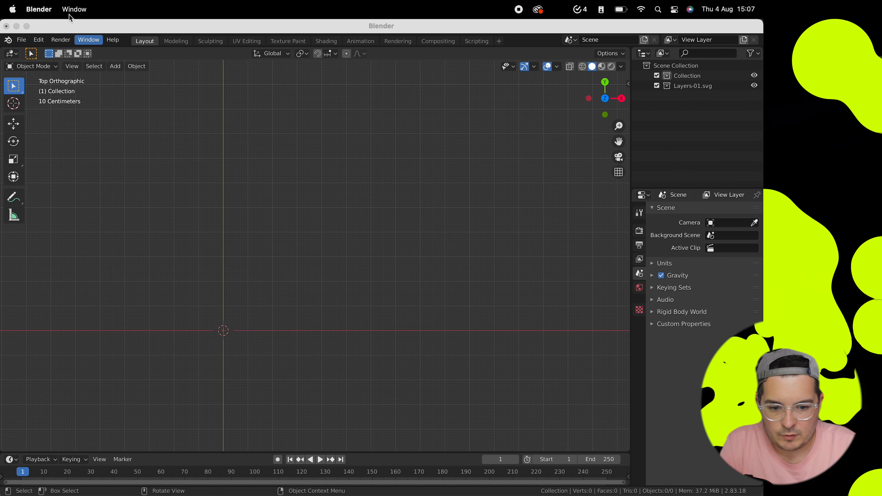
{"action": "left_click", "coordinate": [288, 121]}
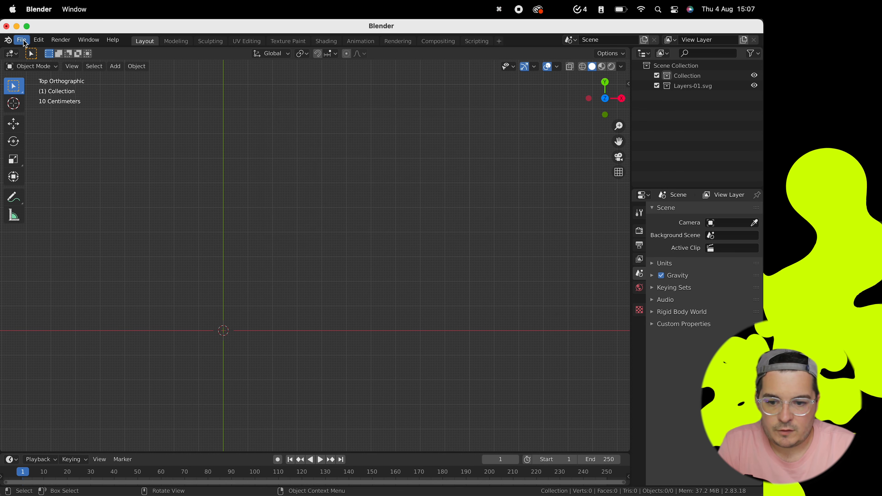
Step: Import Layers-01.svg from the Assets folder as Scalable Vector Graphics and highlight all of its curves to check the outlines
{"action": "left_click", "coordinate": [24, 42]}
{"action": "mouse_move", "coordinate": [64, 189]}
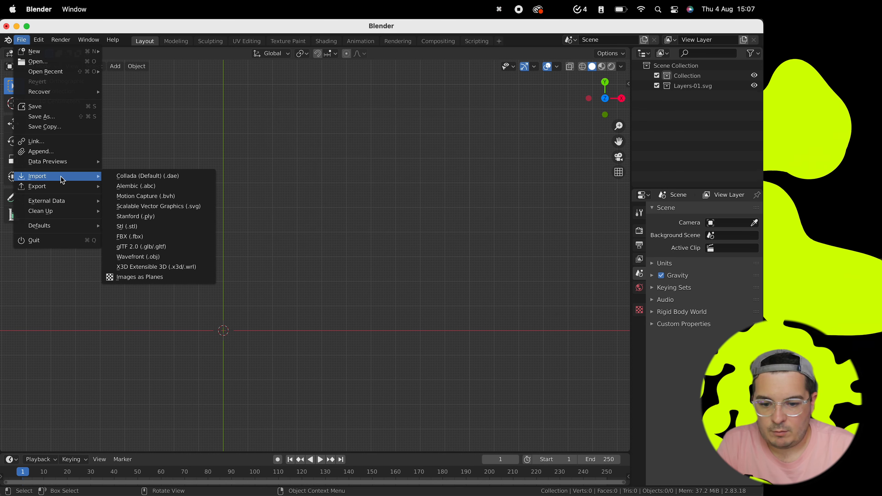
{"action": "left_click", "coordinate": [149, 206]}
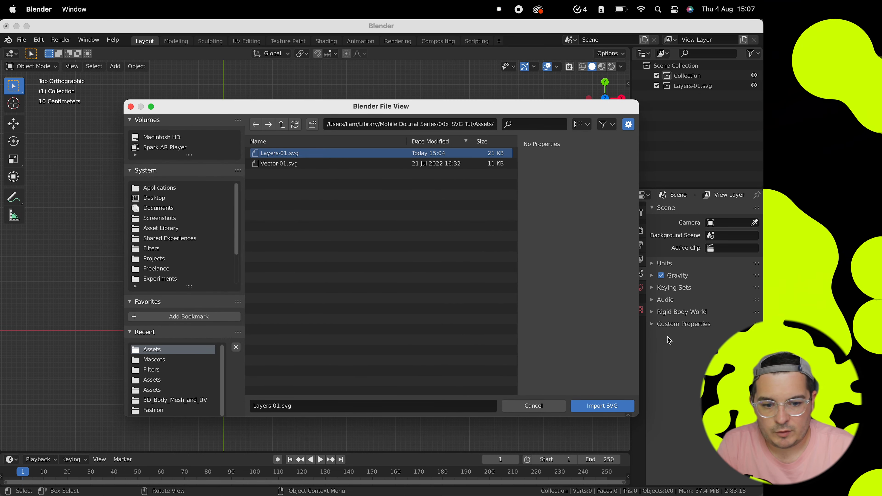
{"action": "left_click", "coordinate": [608, 407]}
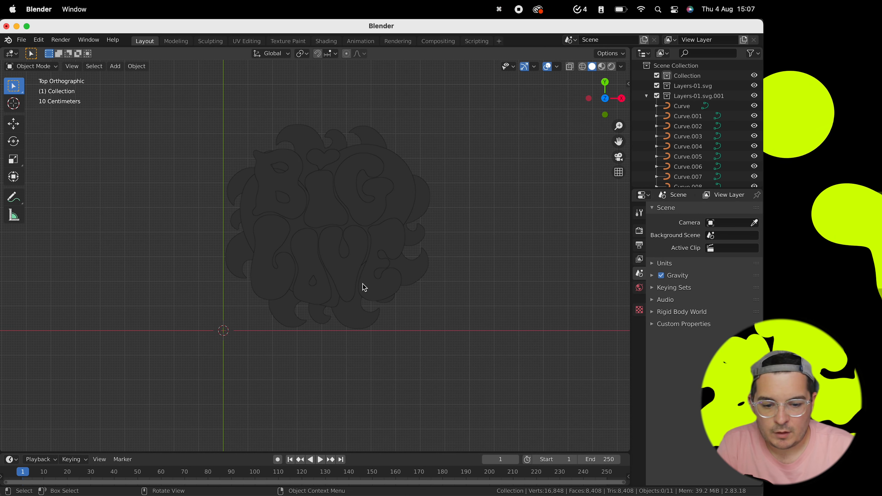
{"action": "key", "text": "a"}
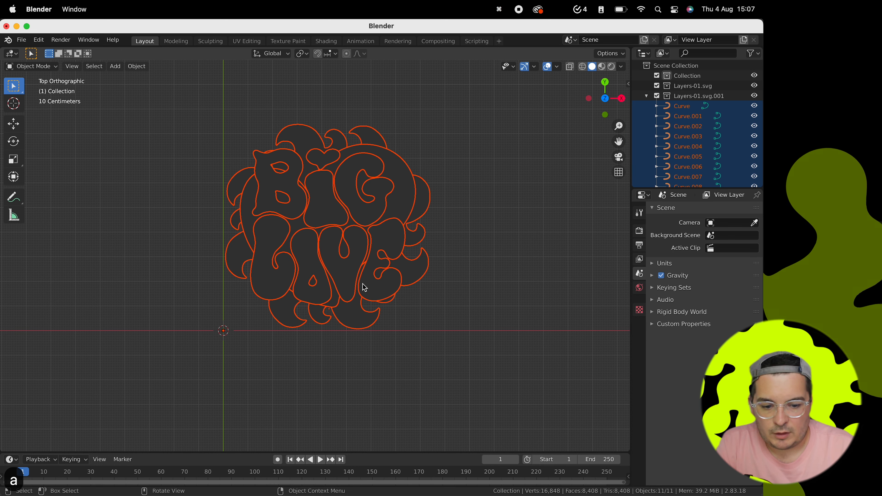
{"action": "left_click", "coordinate": [415, 328]}
Step: Set the base color of the outer wavy curve's SVG material to light blue: hue 0.528, saturation 0.541, value 0.993
{"action": "left_click", "coordinate": [353, 321]}
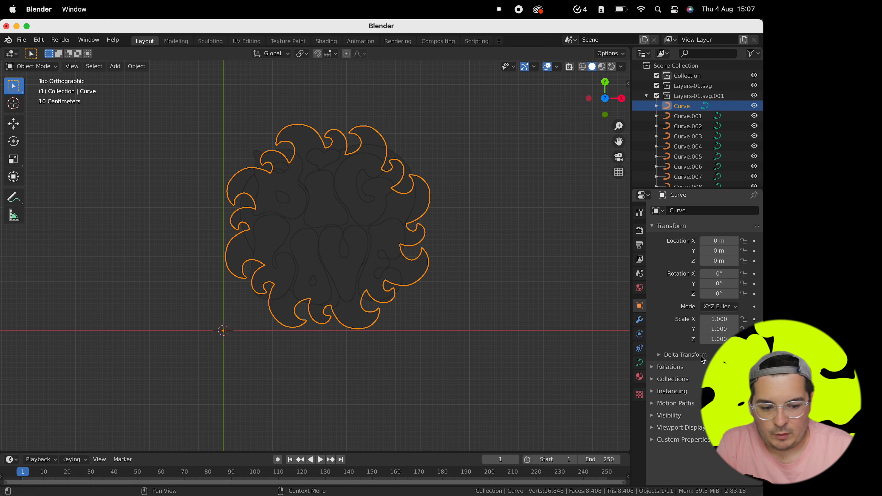
{"action": "left_click", "coordinate": [640, 377]}
{"action": "left_click", "coordinate": [723, 314]}
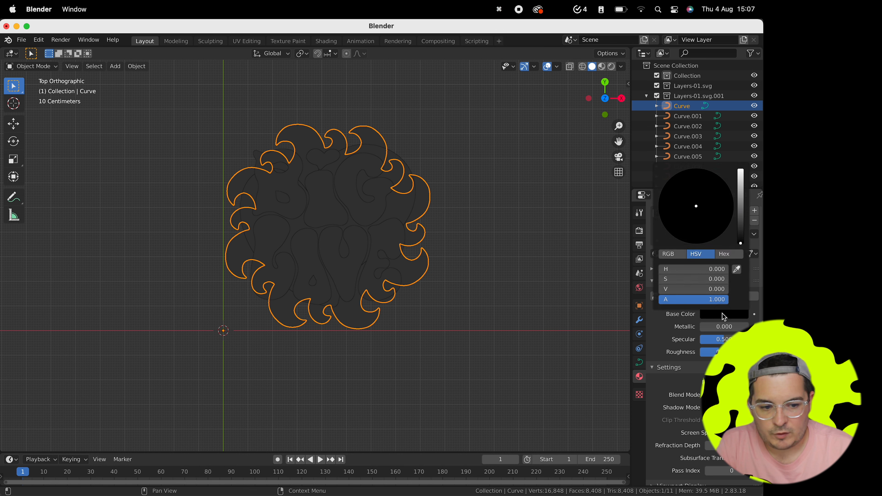
{"action": "left_click", "coordinate": [739, 200]}
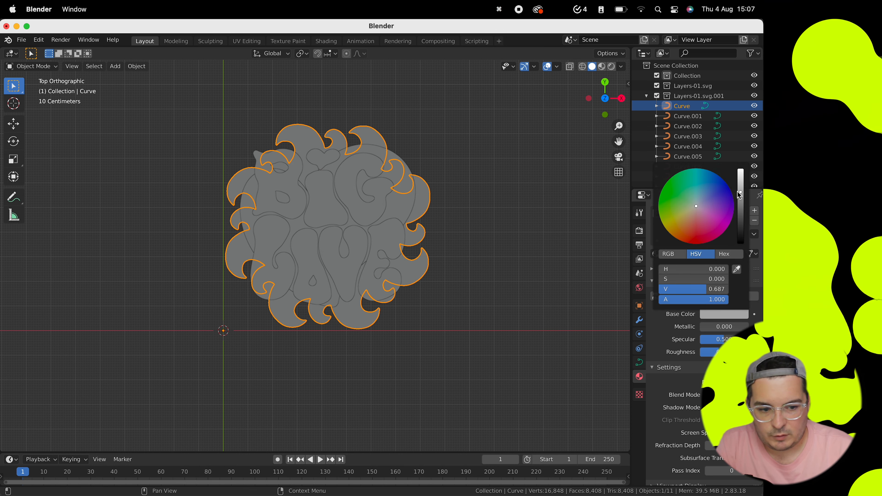
{"action": "left_click_drag", "start_coordinate": [739, 200], "coordinate": [740, 172]}
{"action": "left_click_drag", "start_coordinate": [695, 204], "coordinate": [700, 186]}
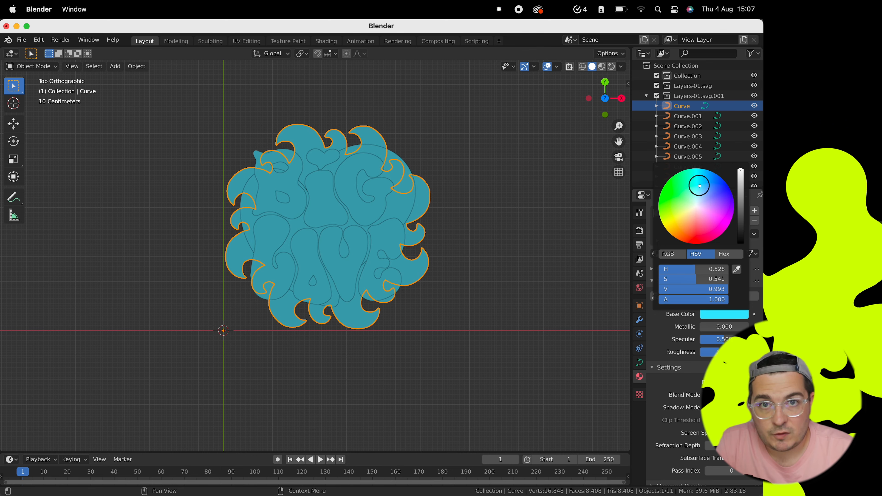
{"action": "left_click", "coordinate": [474, 149]}
Step: Add a new material with a pale salmon base color to the large heart curve and assign it to all its points
{"action": "left_click", "coordinate": [412, 190]}
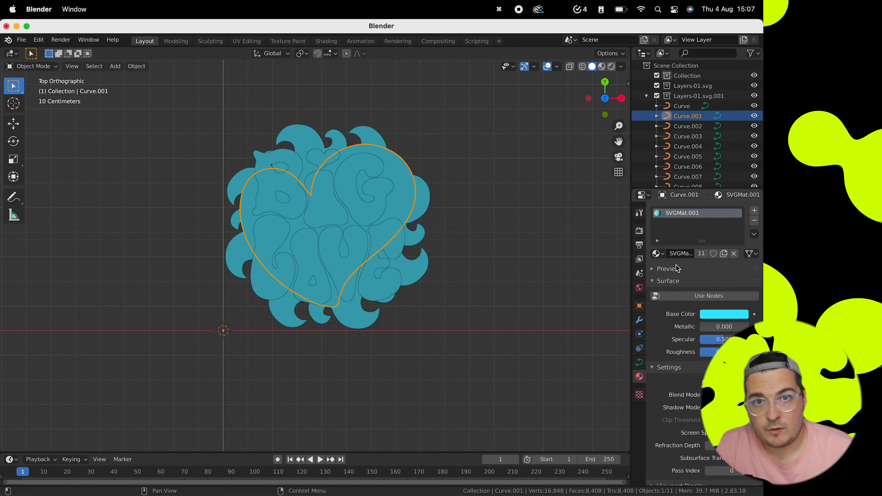
{"action": "left_click", "coordinate": [755, 211]}
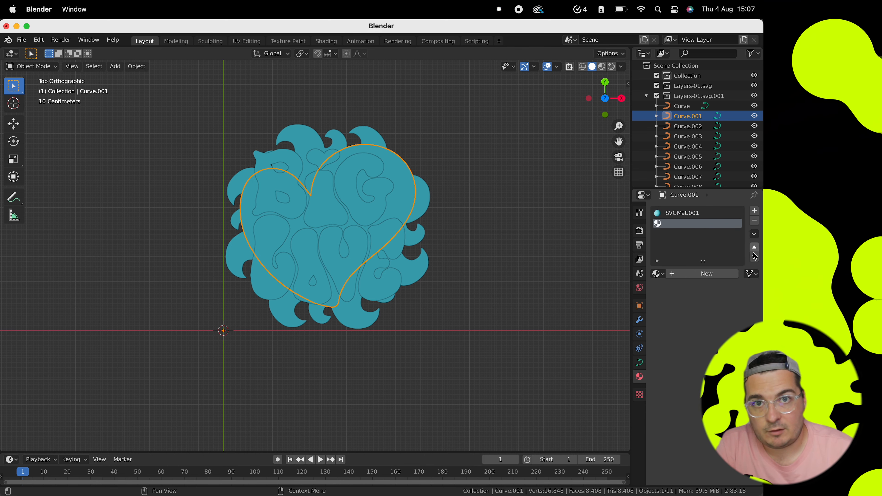
{"action": "left_click", "coordinate": [705, 273]}
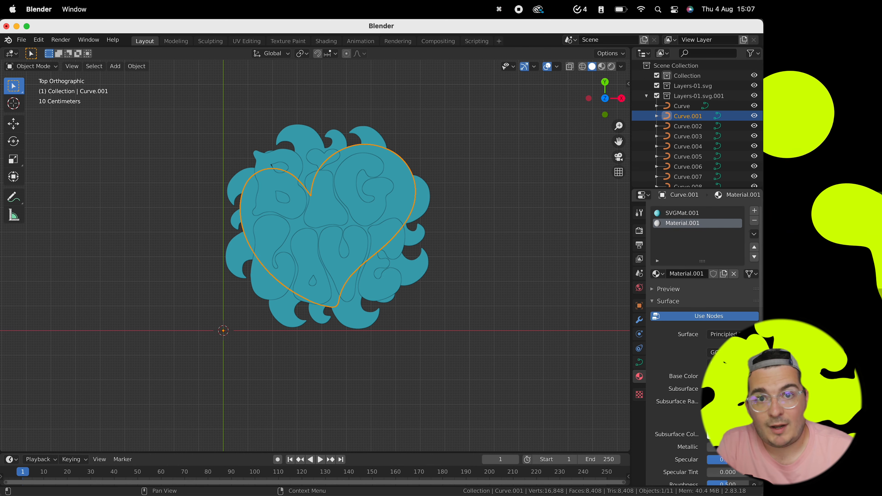
{"action": "left_click", "coordinate": [724, 376]}
{"action": "left_click_drag", "start_coordinate": [692, 276], "coordinate": [693, 283]}
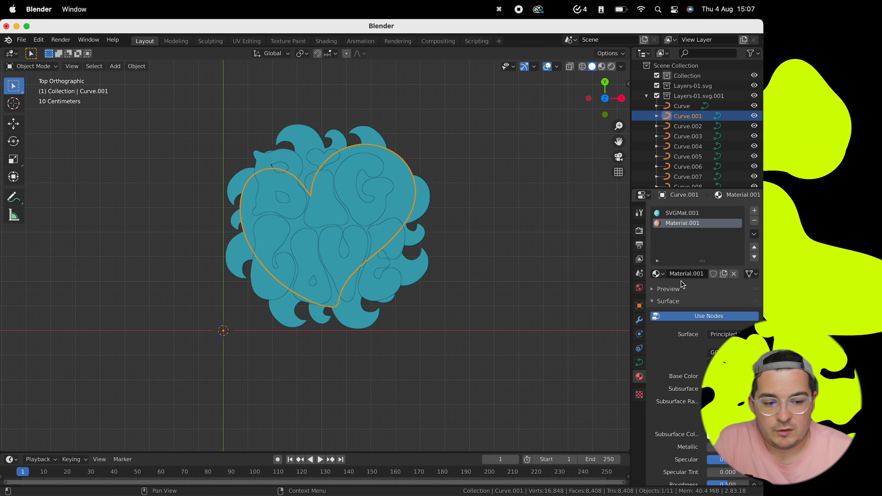
{"action": "key", "text": "Tab"}
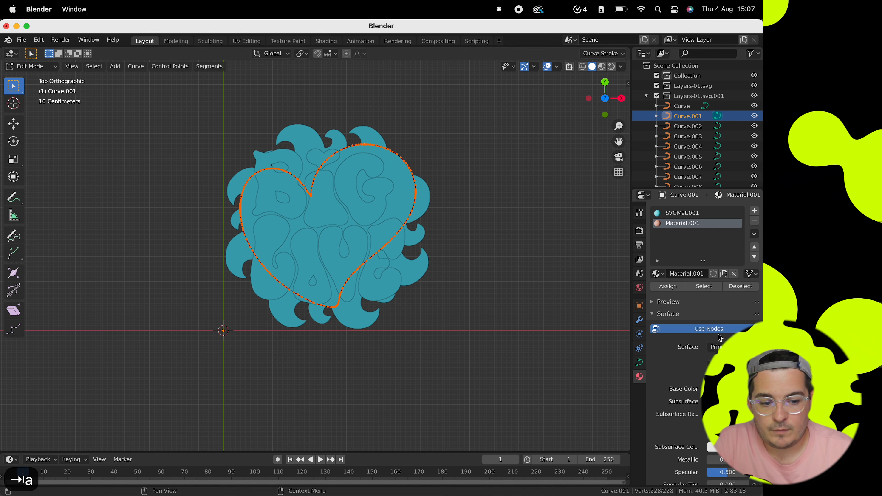
{"action": "left_click", "coordinate": [673, 286]}
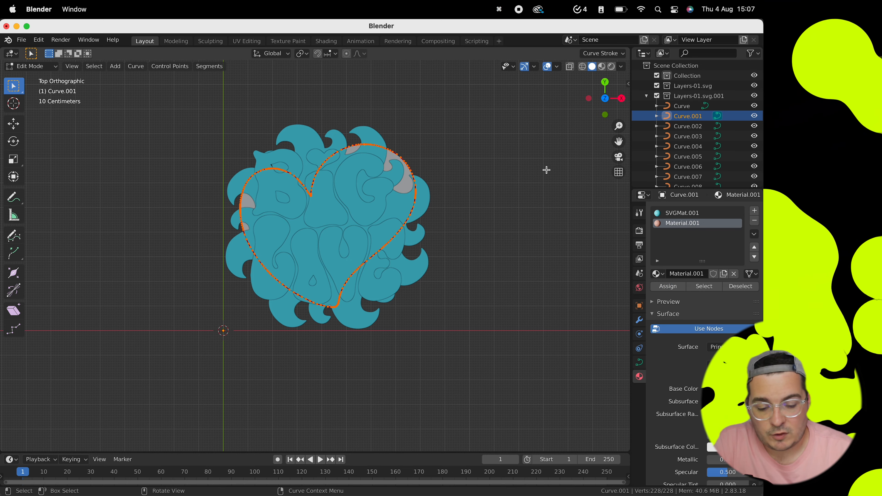
Step: Examine the overlapping flat shapes at an angle, leaving Edit Mode and picking the letter E and the outer wavy curve
{"action": "scroll", "coordinate": [452, 150], "scroll_direction": "down", "scroll_amount": 10}
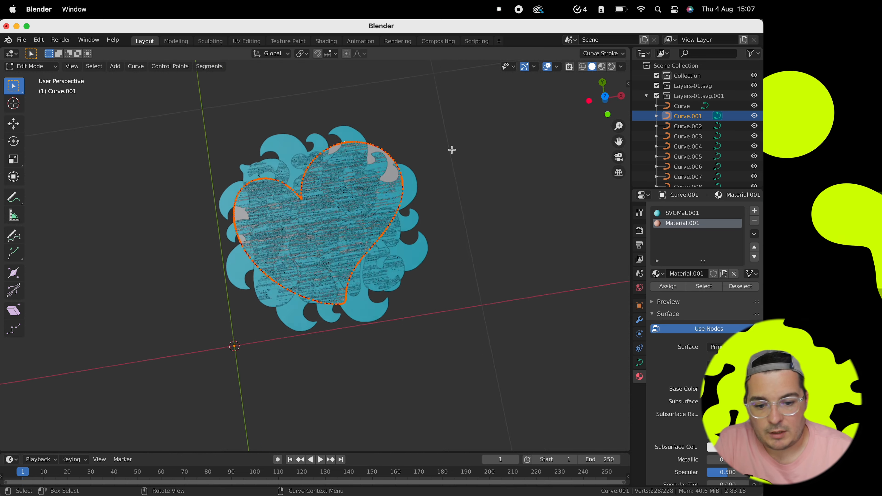
{"action": "scroll", "coordinate": [451, 150], "scroll_direction": "down", "scroll_amount": 10}
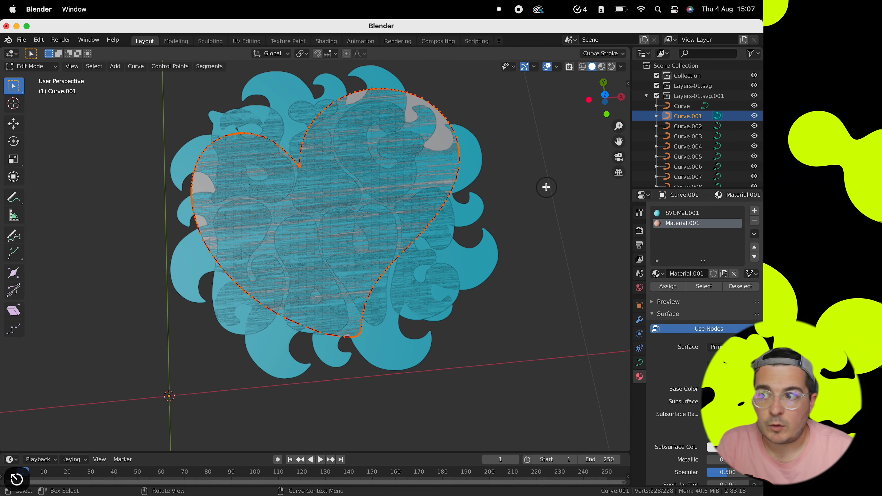
{"action": "left_click", "coordinate": [453, 225]}
{"action": "key", "text": "Tab"}
{"action": "left_click", "coordinate": [442, 229], "text": "shift"}
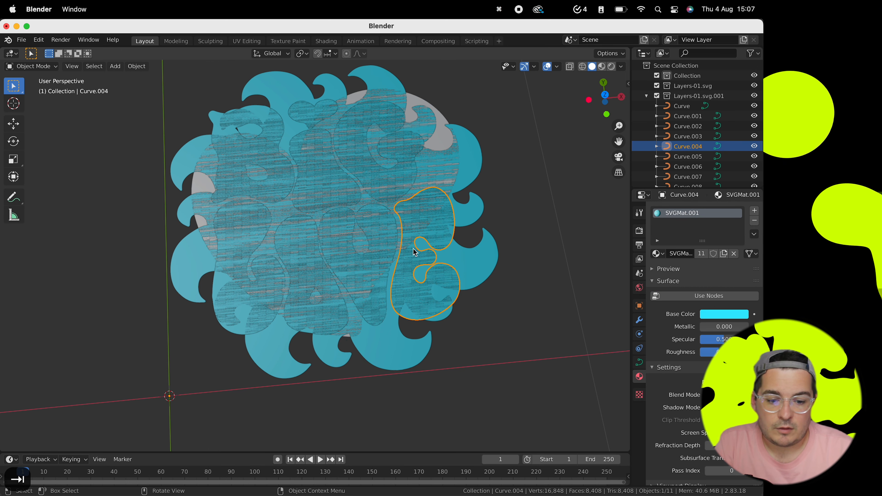
{"action": "left_click", "coordinate": [419, 305]}
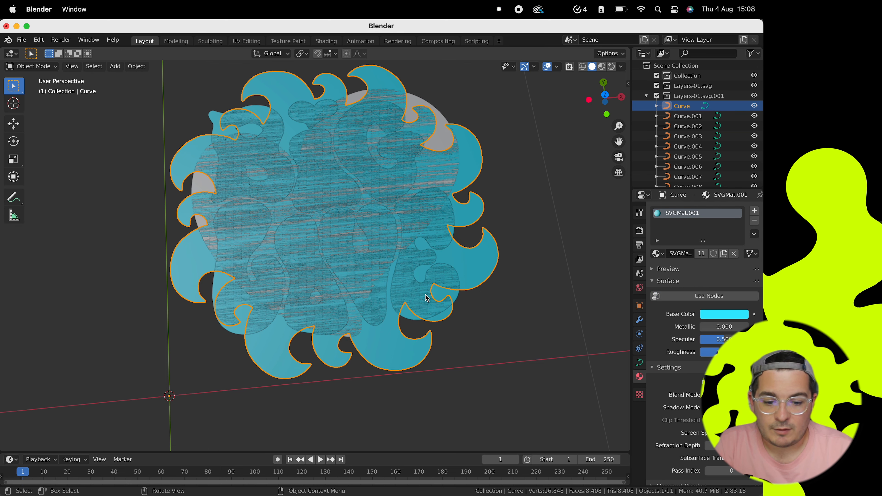
{"action": "left_click", "coordinate": [435, 295]}
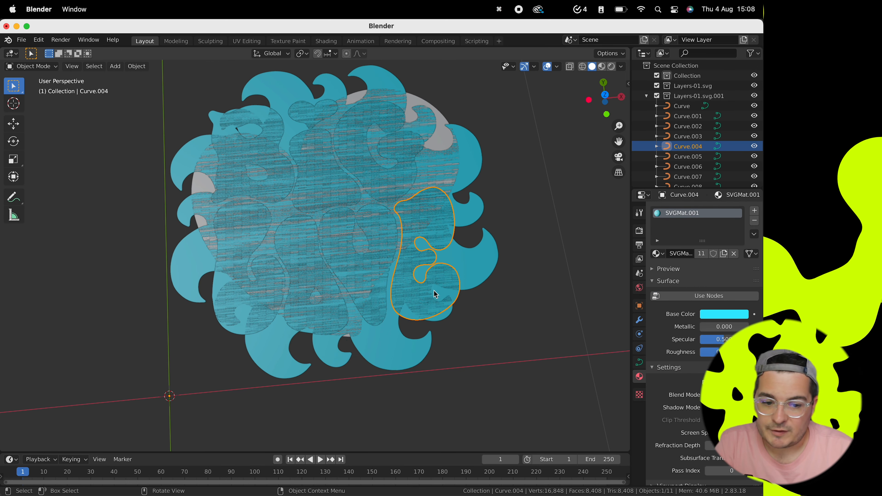
{"action": "left_click", "coordinate": [416, 160], "text": "shift"}
Step: Move the outer wavy curve -0.1 m along the global Z axis
{"action": "scroll", "coordinate": [479, 187], "scroll_direction": "left", "scroll_amount": 5}
{"action": "left_click", "coordinate": [486, 184]}
{"action": "key", "text": "g"}
{"action": "key", "text": "z"}
{"action": "type", "text": "-"}
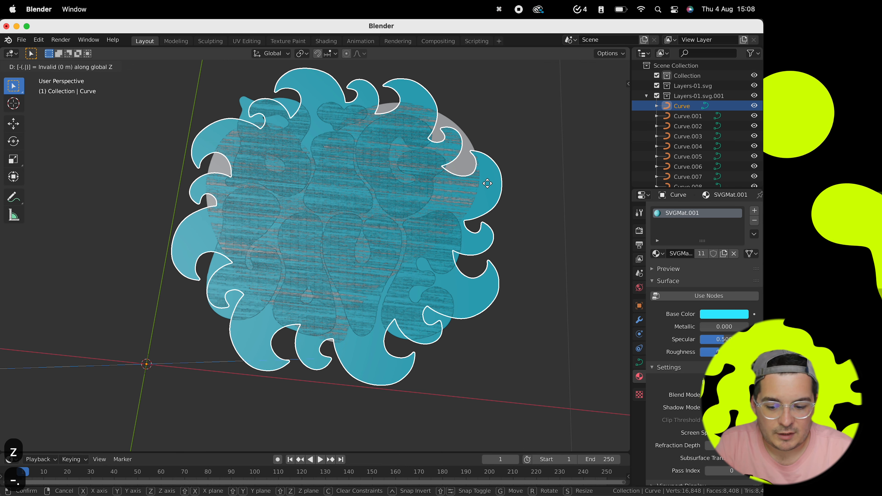
{"action": "type", "text": "1"}
{"action": "key", "text": "Return"}
Step: Move the large heart curve -0.05 m along Z and inspect the layer spacing from the side
{"action": "left_click", "coordinate": [468, 177]}
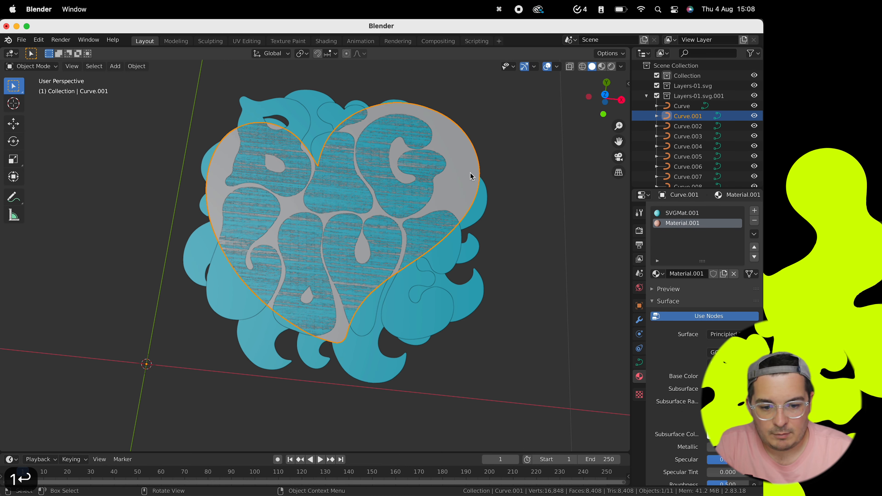
{"action": "type", "text": "gz-.05"}
{"action": "key", "text": "Return"}
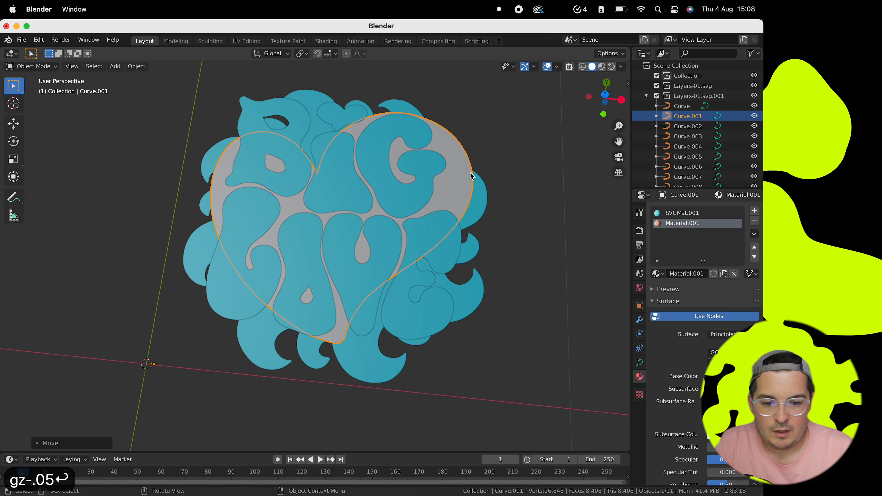
{"action": "scroll", "coordinate": [470, 173], "scroll_direction": "up", "scroll_amount": 10}
{"action": "scroll", "coordinate": [471, 176], "scroll_direction": "up", "scroll_amount": 5}
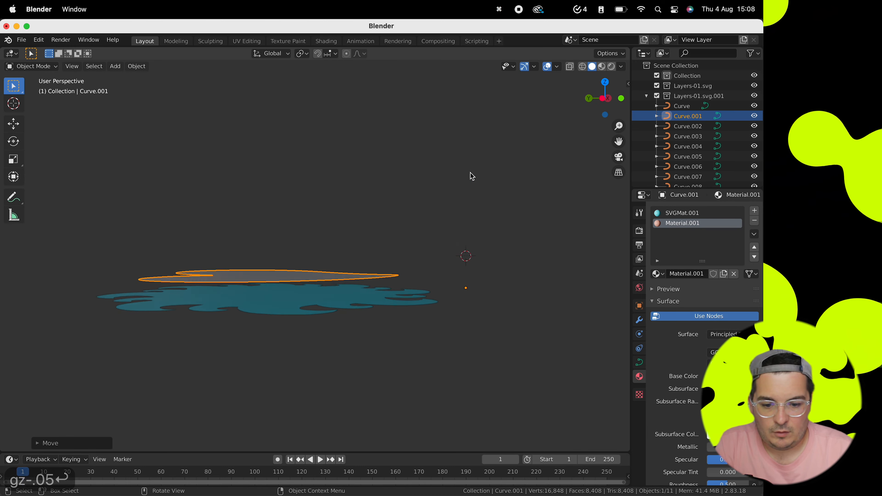
Step: Select all the BIG LOVE letters together with the small heart and join them into one curve object
{"action": "scroll", "coordinate": [471, 176], "scroll_direction": "down", "scroll_amount": 15}
{"action": "left_click", "coordinate": [429, 309]}
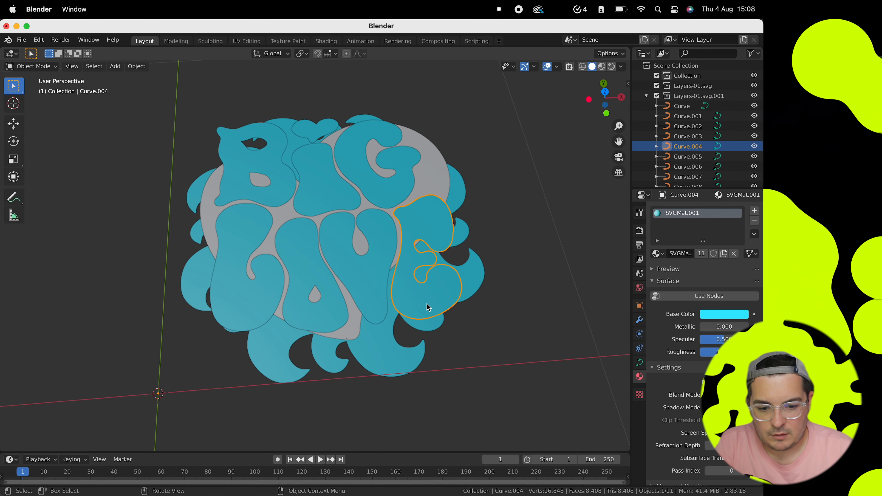
{"action": "left_click", "coordinate": [371, 272], "text": "shift"}
{"action": "left_click", "coordinate": [308, 292], "text": "shift"}
{"action": "left_click", "coordinate": [250, 227], "text": "shift"}
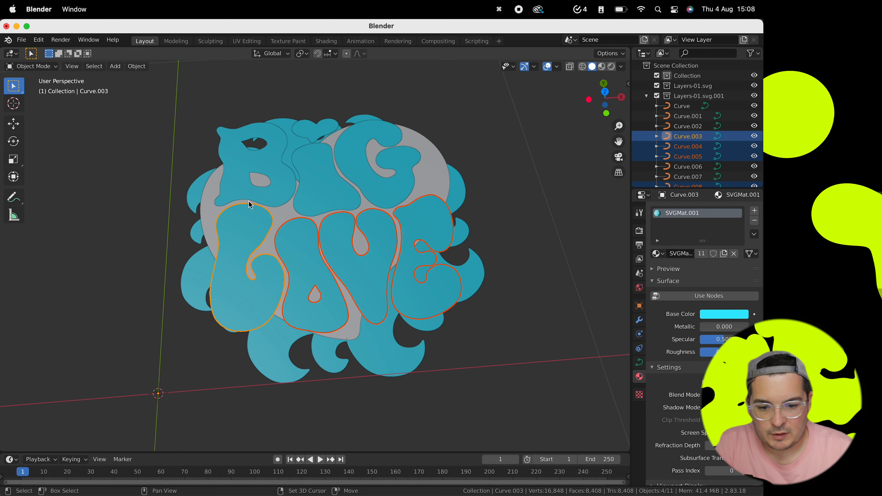
{"action": "left_click", "coordinate": [244, 177], "text": "shift"}
{"action": "left_click", "coordinate": [320, 186], "text": "shift"}
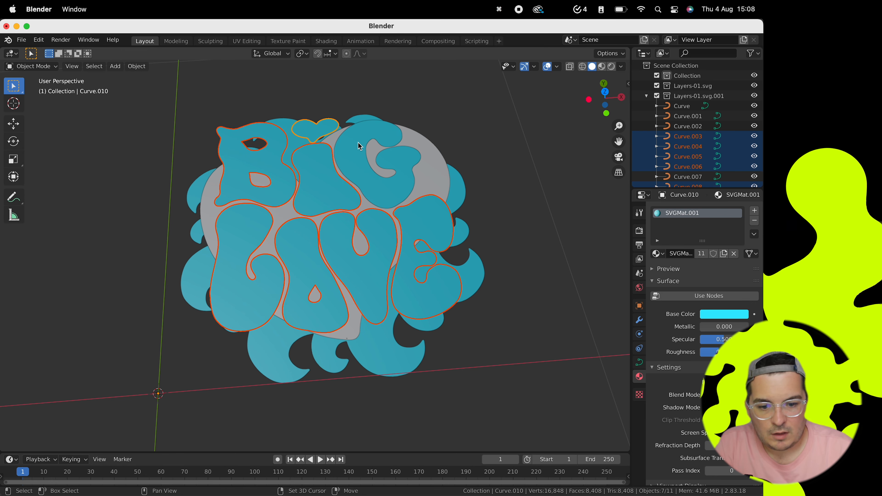
{"action": "key", "text": "super+j"}
{"action": "scroll", "coordinate": [359, 146], "scroll_direction": "right", "scroll_amount": 10}
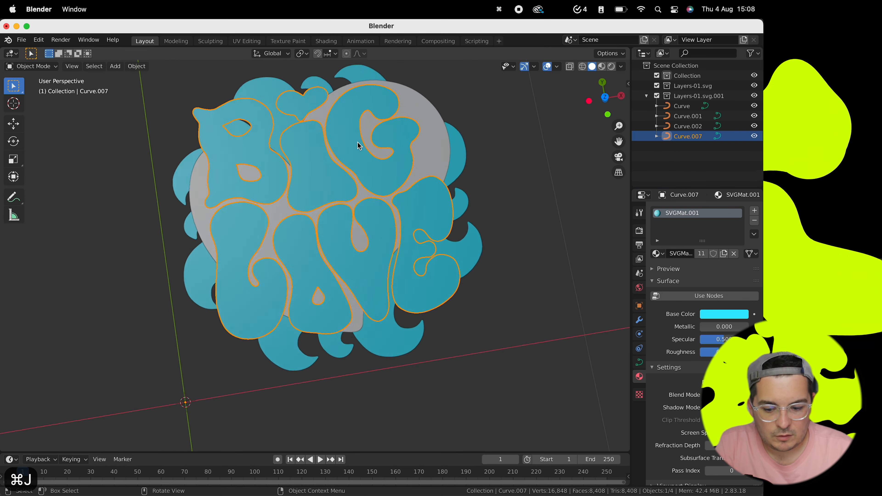
Step: Add a new material to the joined lettering and set its base color to orange, hue 0.084 and saturation 0.741
{"action": "scroll", "coordinate": [359, 146], "scroll_direction": "right", "scroll_amount": 10}
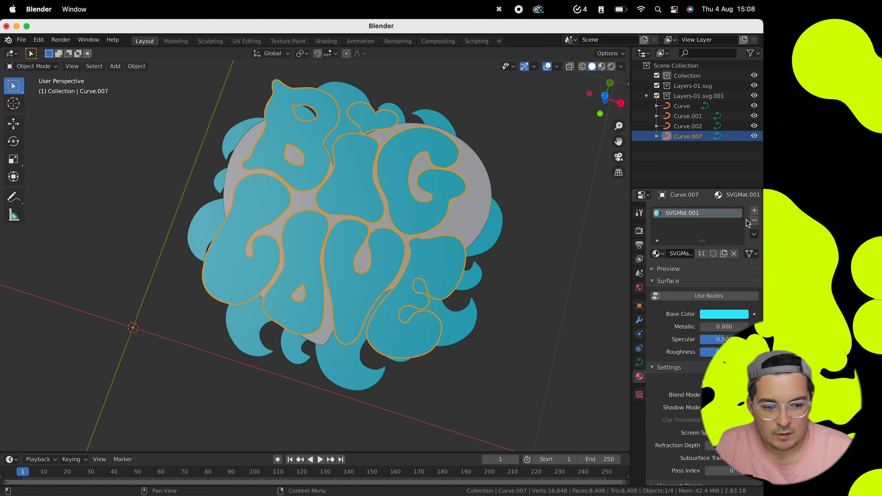
{"action": "left_click", "coordinate": [754, 210]}
{"action": "left_click", "coordinate": [704, 274]}
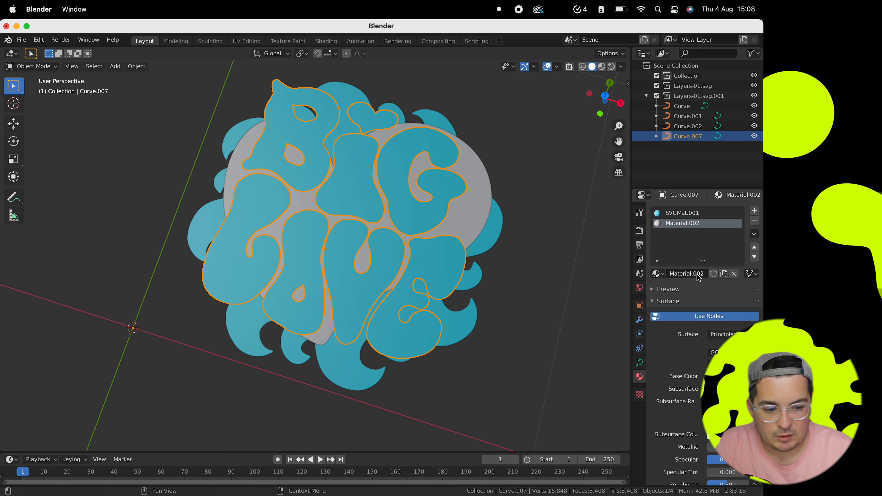
{"action": "left_click", "coordinate": [724, 376]}
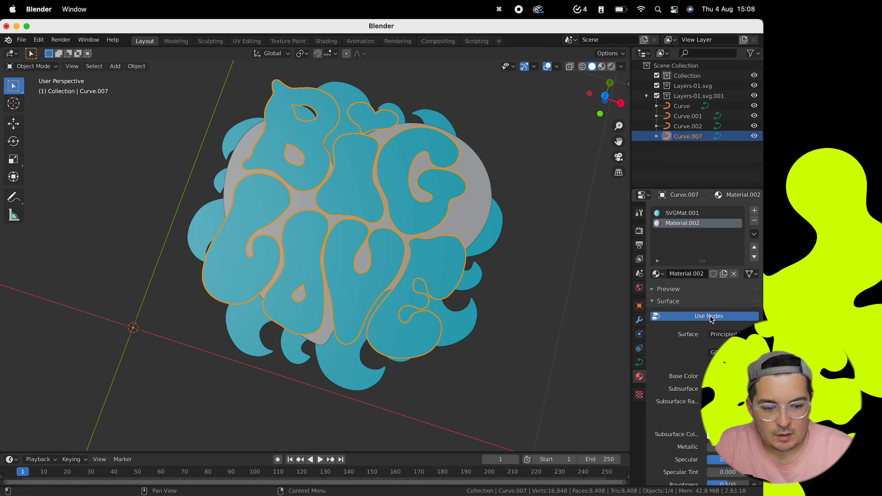
{"action": "left_click", "coordinate": [724, 375]}
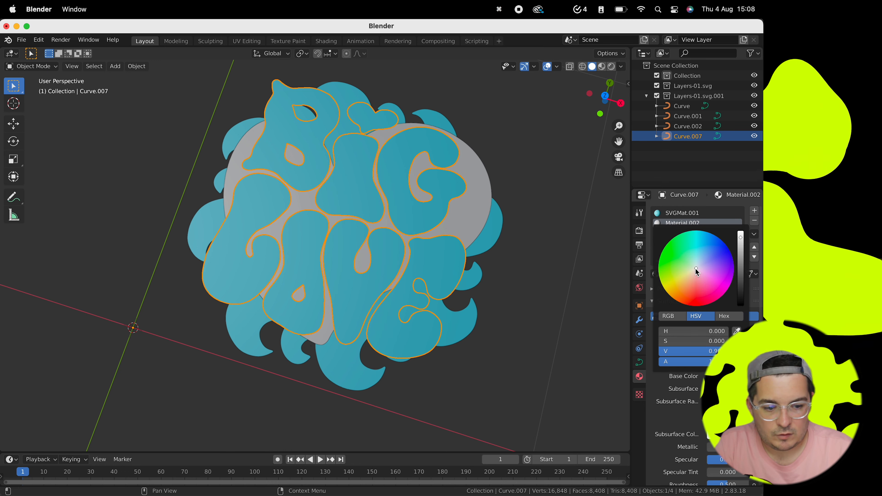
{"action": "left_click_drag", "start_coordinate": [695, 268], "coordinate": [682, 292]}
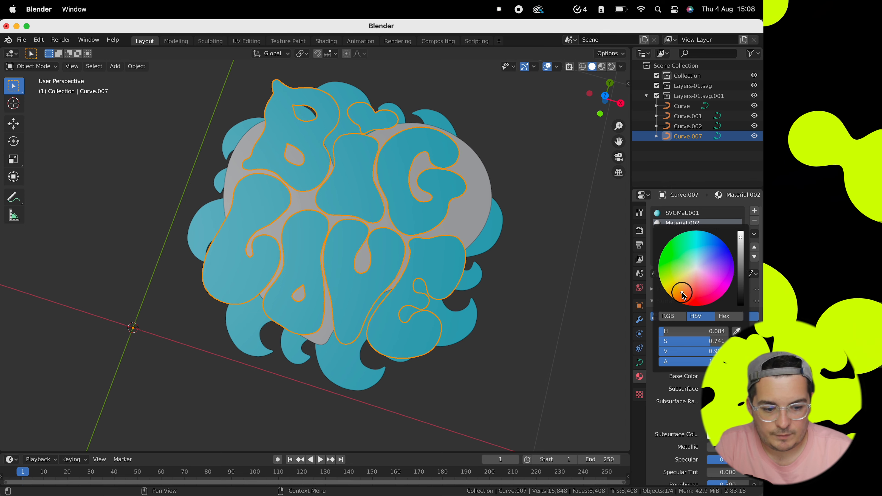
Step: Assign the orange material to all of the lettering and switch the viewport shading to Material Preview
{"action": "key", "text": "Tab"}
{"action": "key", "text": "a"}
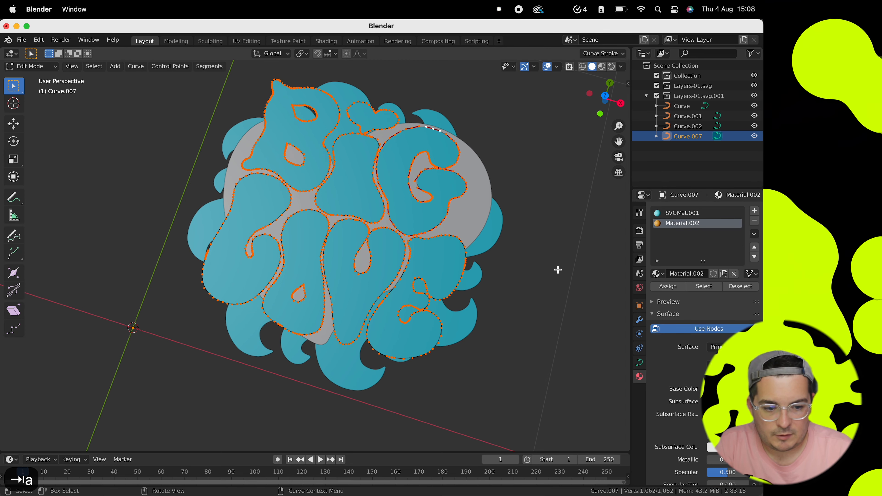
{"action": "left_click", "coordinate": [672, 290]}
{"action": "mouse_move", "coordinate": [539, 250]}
{"action": "middle_mouse_down"}
{"action": "mouse_move", "coordinate": [523, 246]}
{"action": "mouse_move", "coordinate": [525, 254]}
{"action": "middle_mouse_up"}
{"action": "left_click", "coordinate": [522, 251]}
{"action": "key", "text": "Tab"}
{"action": "key", "text": "z"}
{"action": "left_click", "coordinate": [522, 311]}
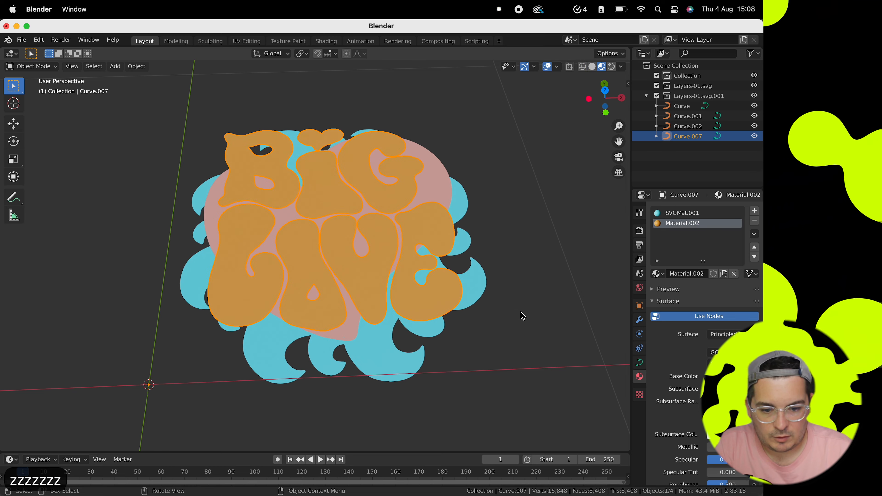
{"action": "mouse_move", "coordinate": [521, 315]}
{"action": "middle_mouse_down"}
{"action": "mouse_move", "coordinate": [506, 267]}
{"action": "mouse_move", "coordinate": [444, 249]}
{"action": "middle_mouse_up"}
{"action": "left_click", "coordinate": [506, 268]}
{"action": "left_click", "coordinate": [441, 246]}
{"action": "key", "text": "Tab"}
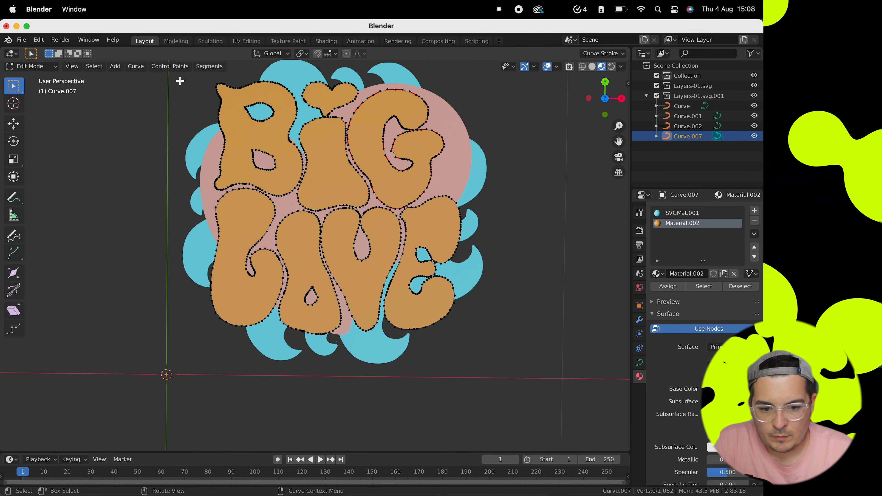
{"action": "key", "text": "a"}
{"action": "right_click", "coordinate": [281, 177]}
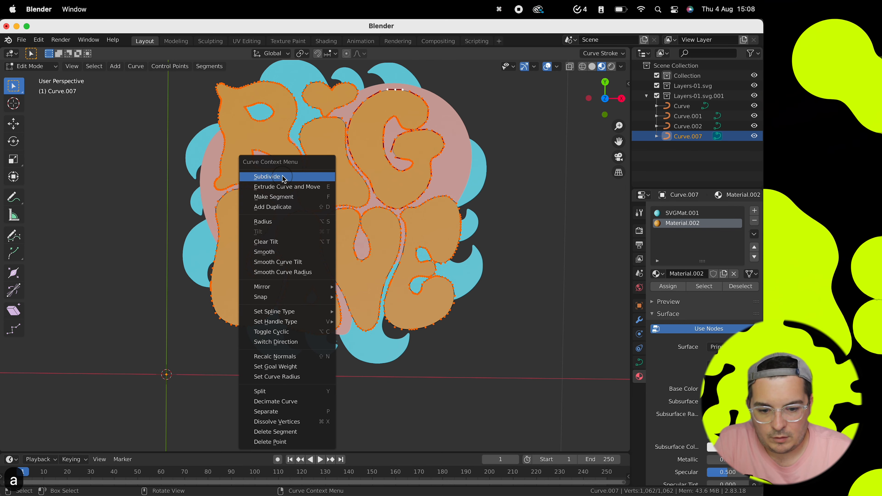
{"action": "key", "text": "Escape"}
{"action": "key", "text": "Tab"}
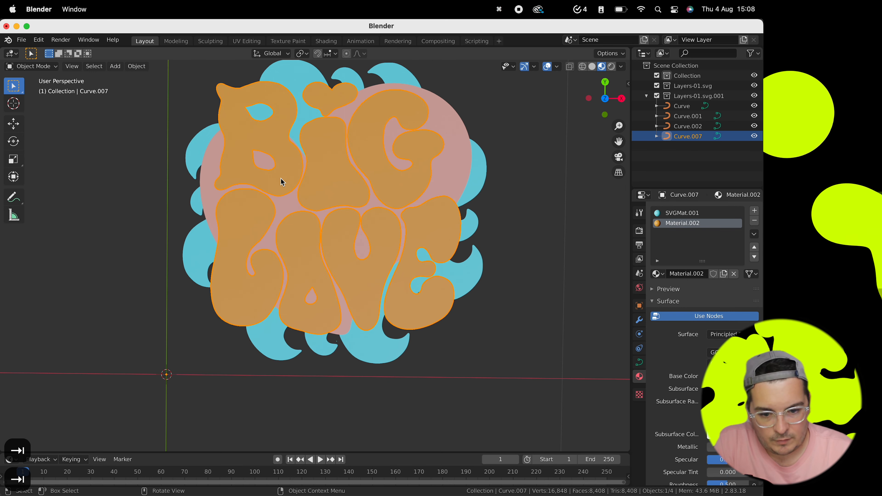
Step: Convert the lettering, the large heart and the outer wavy shape from curves to meshes
{"action": "right_click", "coordinate": [281, 181]}
{"action": "mouse_move", "coordinate": [312, 182]}
{"action": "left_click", "coordinate": [320, 164]}
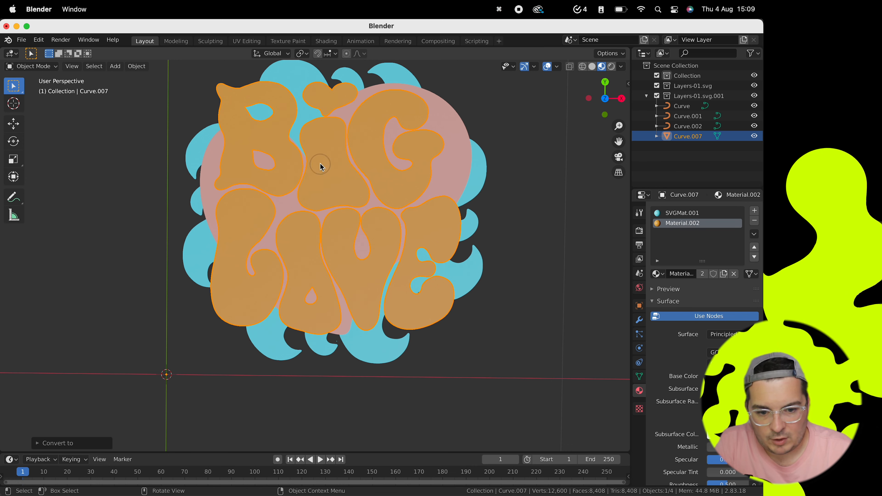
{"action": "left_click", "coordinate": [464, 150]}
{"action": "right_click", "coordinate": [445, 151]}
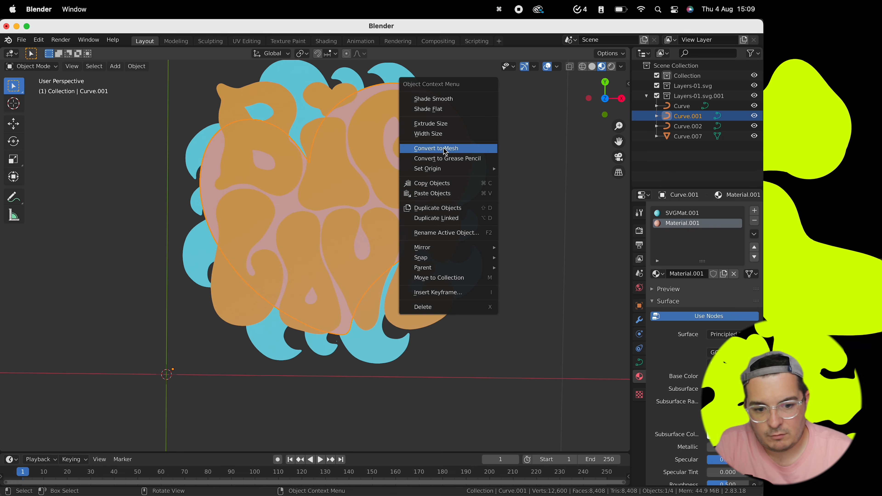
{"action": "left_click", "coordinate": [447, 153]}
{"action": "left_click", "coordinate": [472, 187]}
{"action": "right_click", "coordinate": [472, 187]}
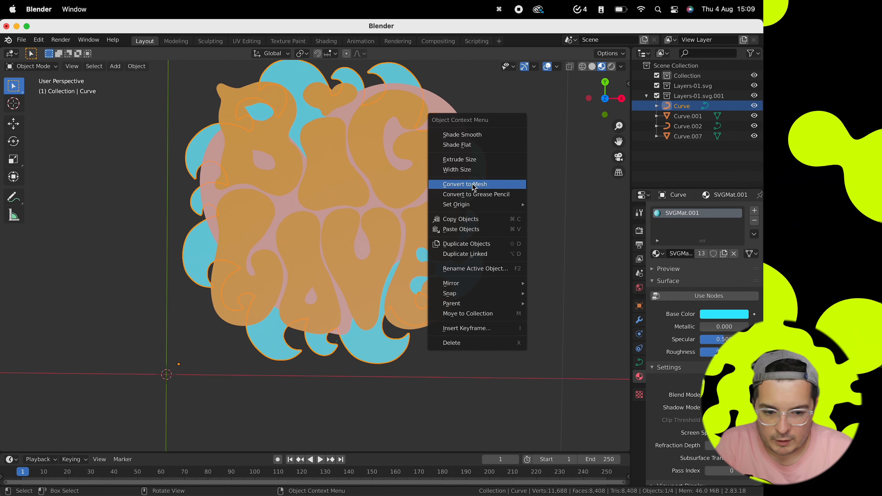
{"action": "left_click", "coordinate": [473, 186]}
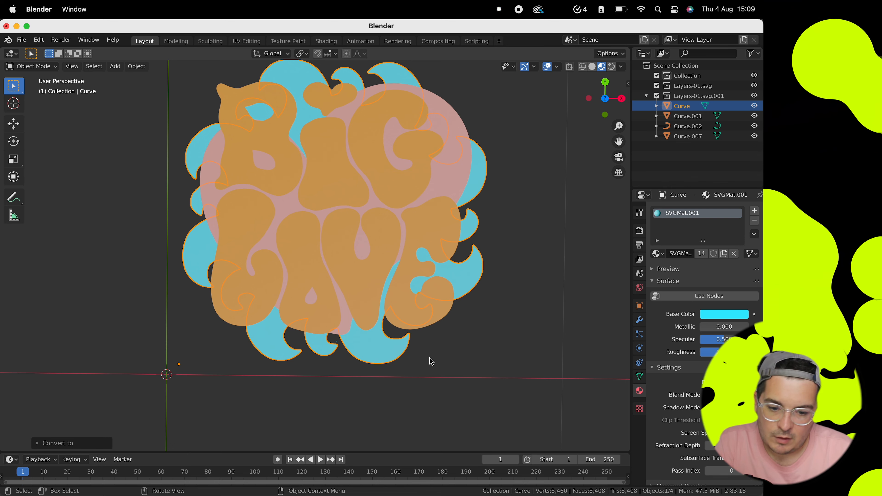
Step: Select all the artwork objects and move them -0.425 m along both the global X and Y axes
{"action": "key", "text": "a"}
{"action": "key", "text": "7"}
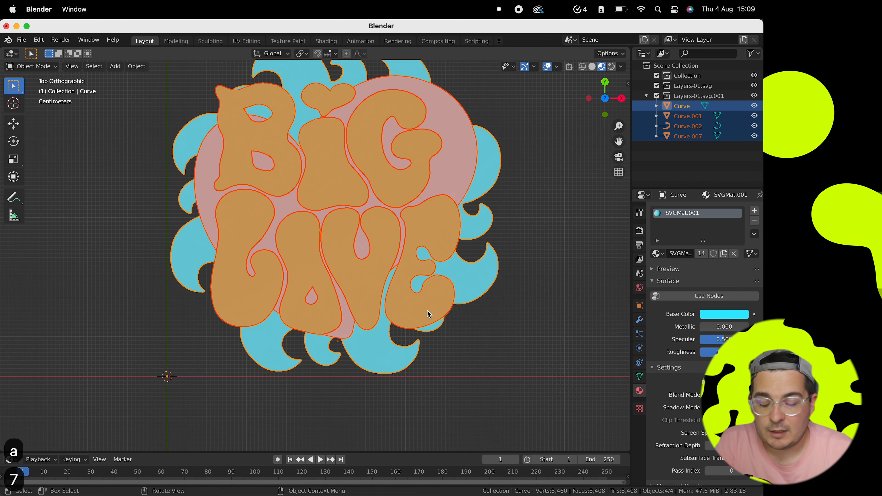
{"action": "scroll", "coordinate": [429, 314], "scroll_direction": "down", "scroll_amount": 3}
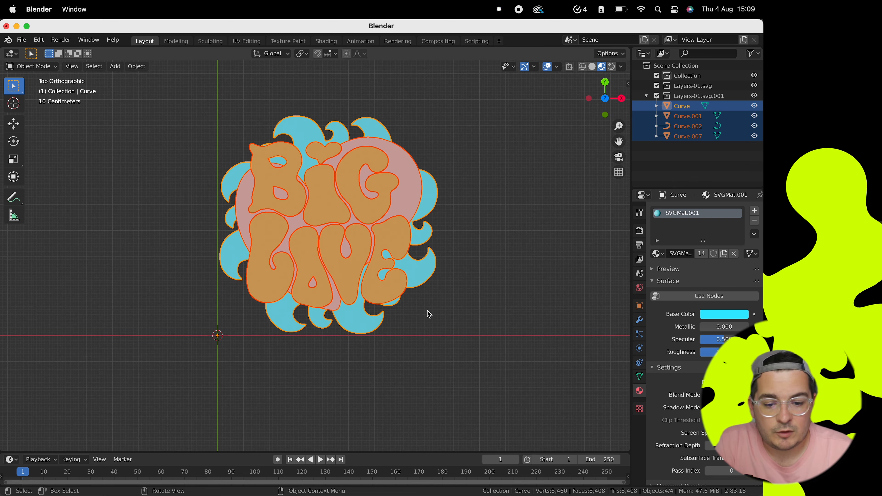
{"action": "type", "text": "gx-.4"}
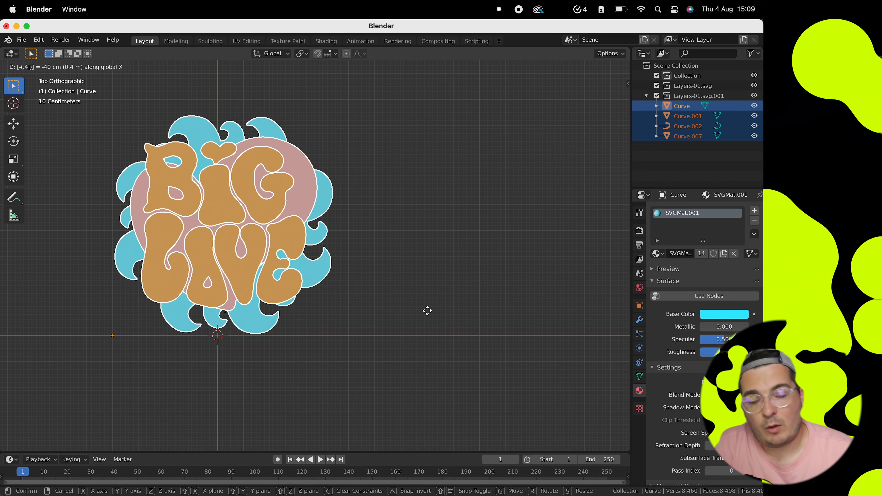
{"action": "type", "text": "5"}
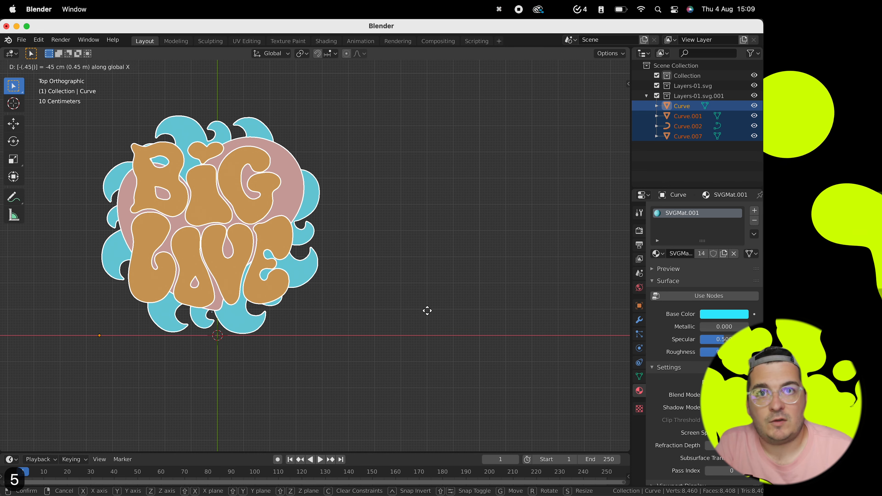
{"action": "key", "text": "BackSpace"}
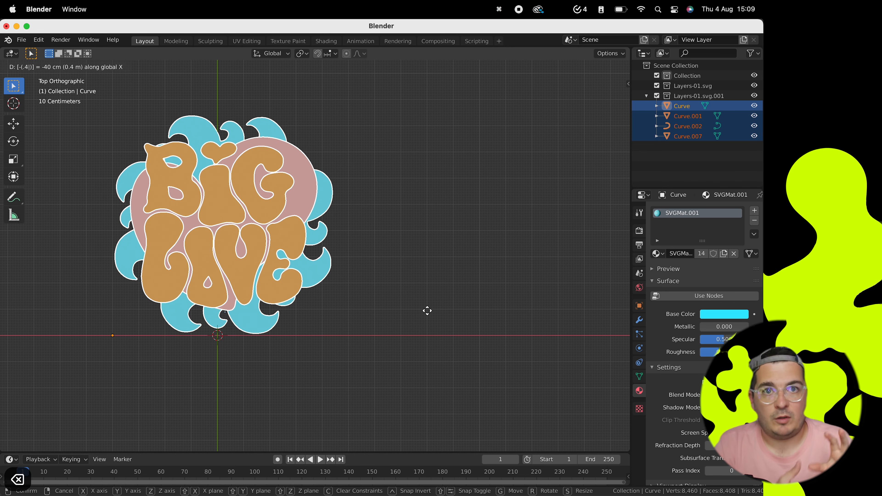
{"action": "type", "text": "25"}
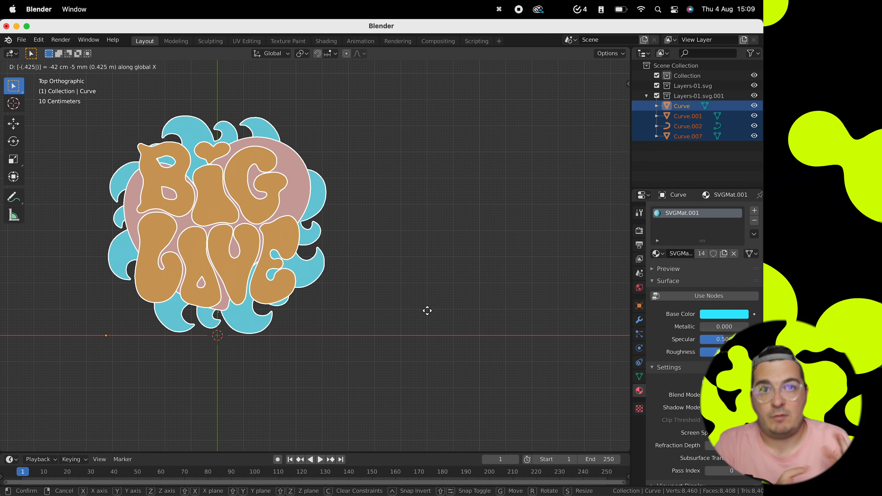
{"action": "key", "text": "Return"}
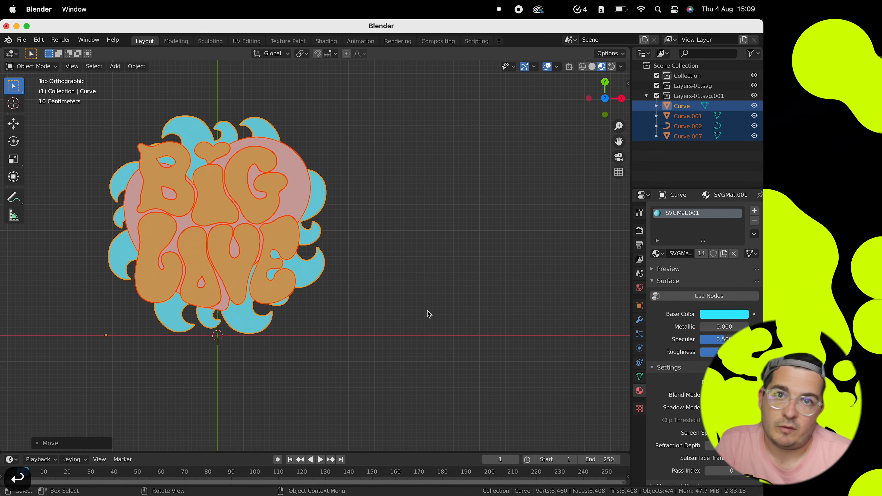
{"action": "type", "text": "gy-.425"}
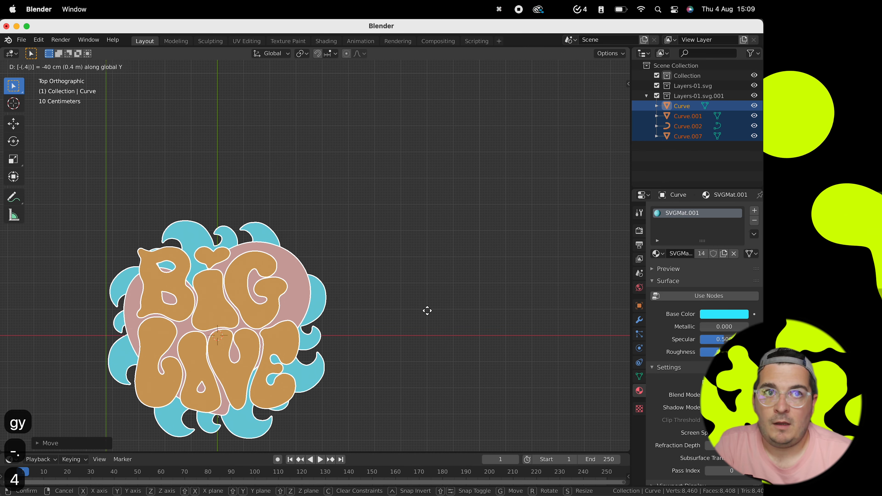
{"action": "key", "text": "Return"}
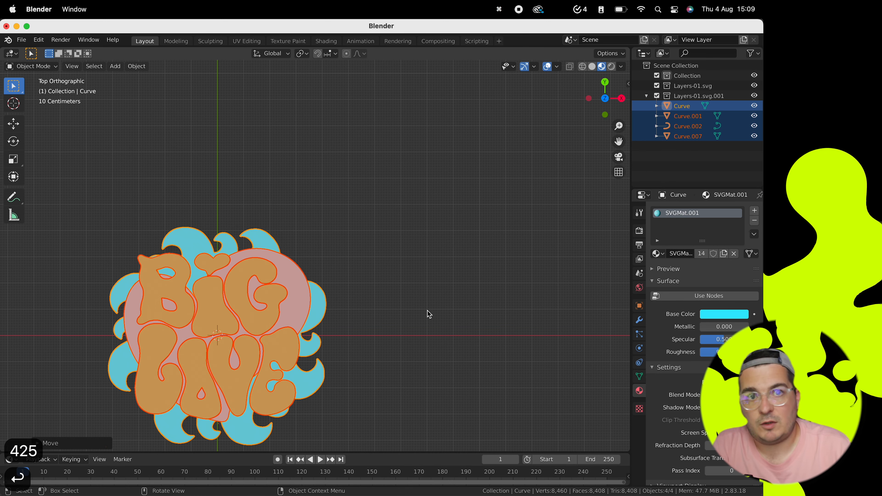
Step: Set the origin of all selected artwork objects to the 3D cursor and inspect the layers from several angles
{"action": "middle_click_drag", "start_coordinate": [429, 314], "coordinate": [236, 311]}
{"action": "right_click", "coordinate": [234, 311]}
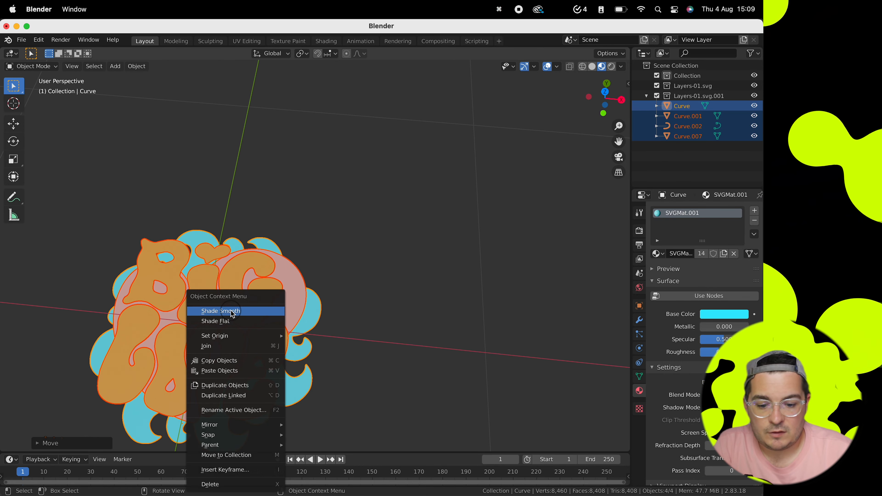
{"action": "mouse_move", "coordinate": [239, 336]}
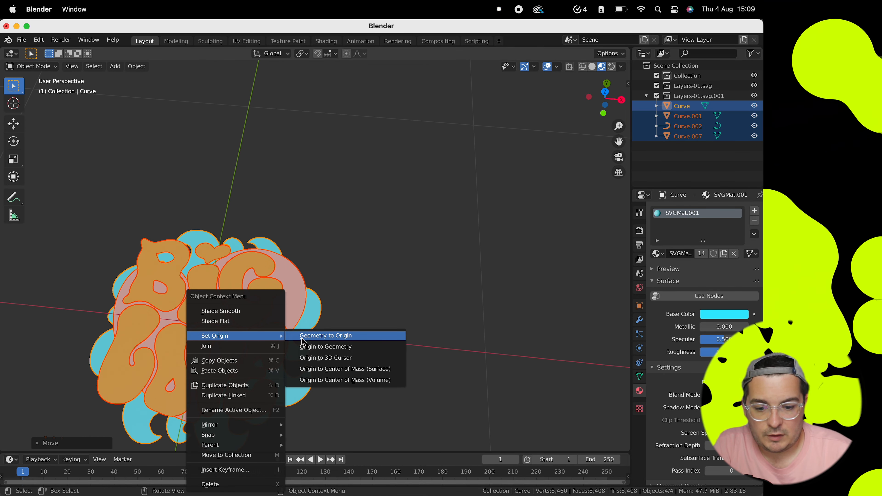
{"action": "left_click", "coordinate": [320, 358]}
{"action": "scroll", "coordinate": [324, 345], "scroll_direction": "down", "scroll_amount": 3, "text": "ctrl"}
{"action": "scroll", "coordinate": [324, 345], "scroll_direction": "down", "scroll_amount": 10}
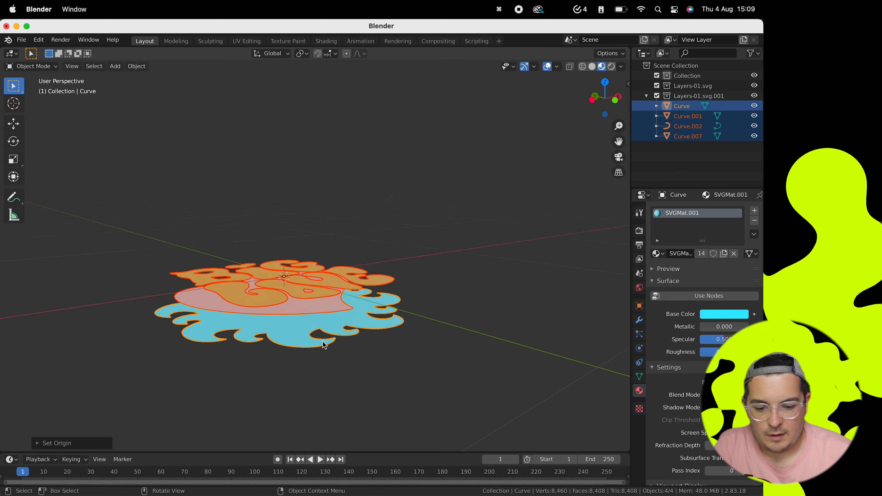
{"action": "scroll", "coordinate": [324, 345], "scroll_direction": "up", "scroll_amount": 4}
{"action": "scroll", "coordinate": [324, 346], "scroll_direction": "down", "scroll_amount": 8}
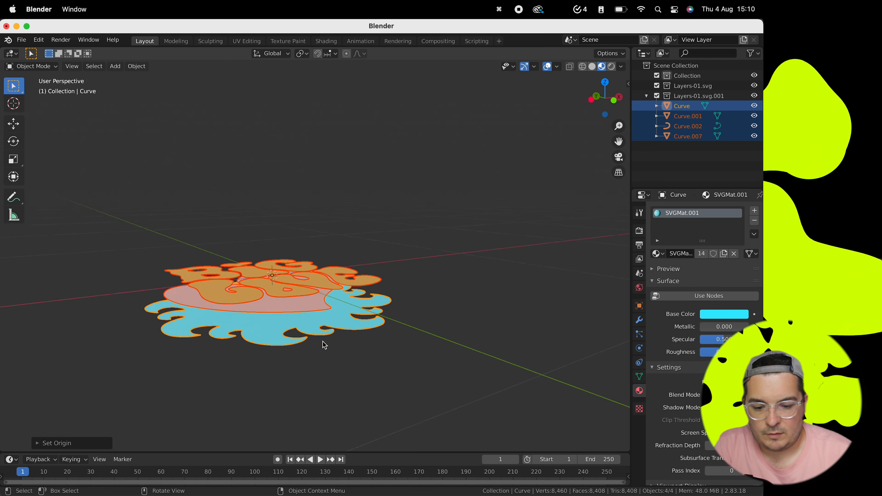
{"action": "scroll", "coordinate": [325, 346], "scroll_direction": "up", "scroll_amount": 10}
{"action": "scroll", "coordinate": [323, 345], "scroll_direction": "up", "scroll_amount": 3}
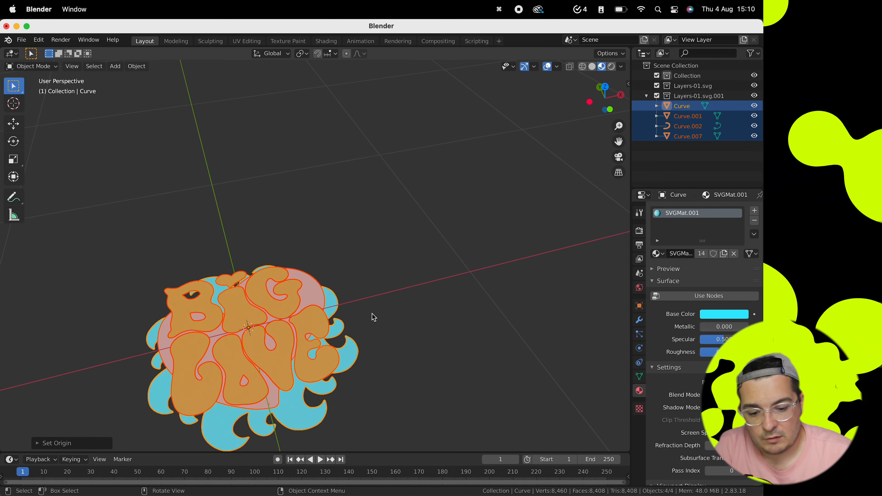
Step: Select the lettering and check the artwork's placement around the world origin from the top and at an angle
{"action": "left_click", "coordinate": [317, 322]}
{"action": "scroll", "coordinate": [317, 323], "scroll_direction": "up", "scroll_amount": 3}
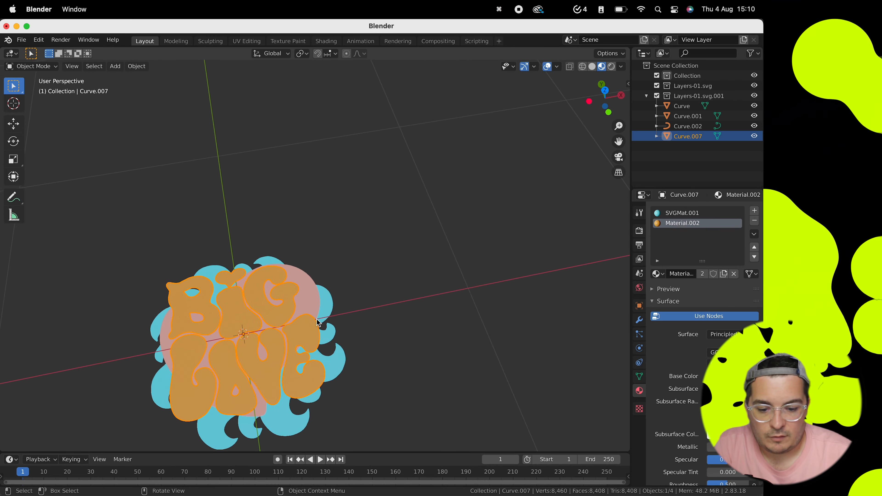
{"action": "scroll", "coordinate": [317, 322], "scroll_direction": "up", "scroll_amount": 4}
{"action": "key", "text": "7"}
{"action": "scroll", "coordinate": [317, 321], "scroll_direction": "up", "scroll_amount": 3}
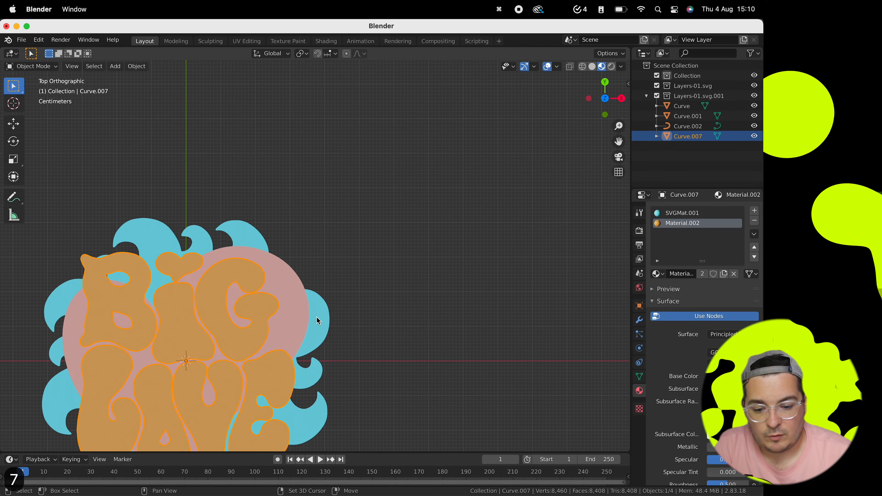
{"action": "scroll", "coordinate": [317, 321], "scroll_direction": "down", "scroll_amount": 5, "text": "shift"}
{"action": "scroll", "coordinate": [328, 264], "scroll_direction": "up", "scroll_amount": 2}
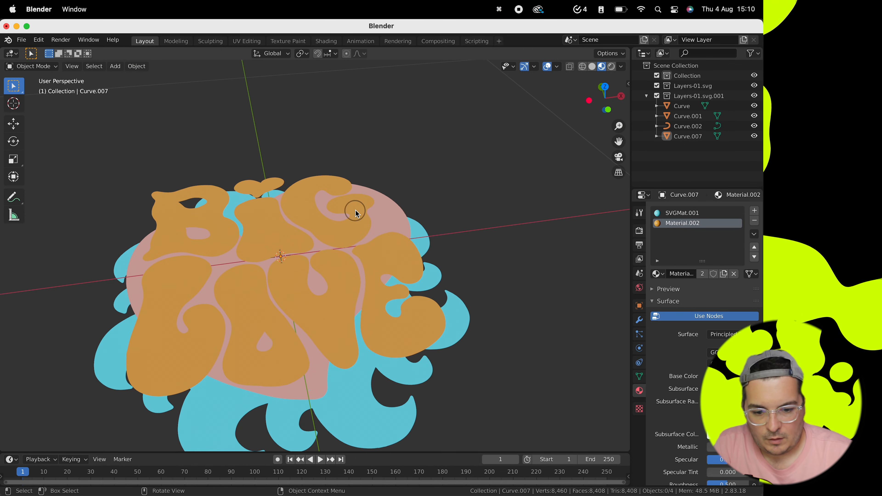
Step: Examine the lettering's mesh geometry in Edit Mode with everything selected
{"action": "left_click", "coordinate": [356, 213]}
{"action": "key", "text": "Tab"}
{"action": "key", "text": "a"}
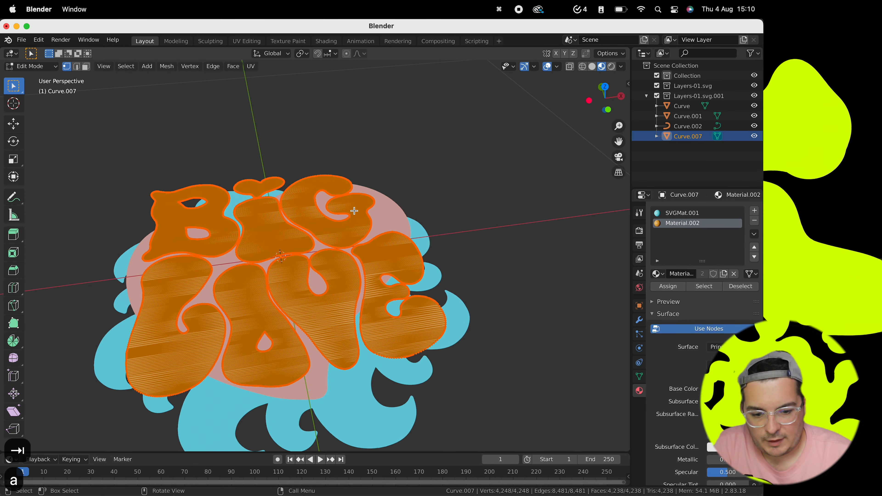
{"action": "scroll", "coordinate": [354, 210], "scroll_direction": "up", "scroll_amount": 5}
{"action": "scroll", "coordinate": [354, 211], "scroll_direction": "down", "scroll_amount": 10}
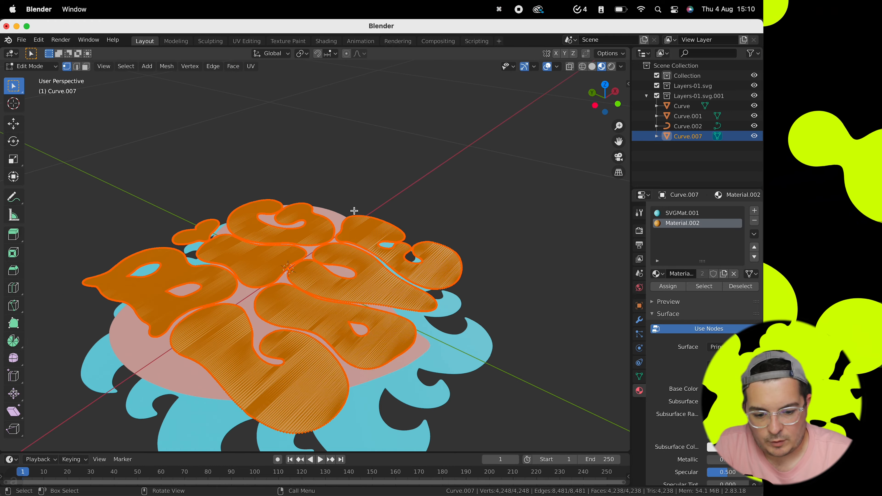
{"action": "scroll", "coordinate": [354, 211], "scroll_direction": "up", "scroll_amount": 3}
{"action": "key", "text": "Tab"}
Step: Examine the large heart and outer wavy shape's meshes in Edit Mode, ending in Object Mode with the lettering selected
{"action": "left_click", "coordinate": [361, 358]}
{"action": "key", "text": "Tab"}
{"action": "key", "text": "Tab"}
{"action": "left_click", "coordinate": [357, 392]}
{"action": "key", "text": "Tab"}
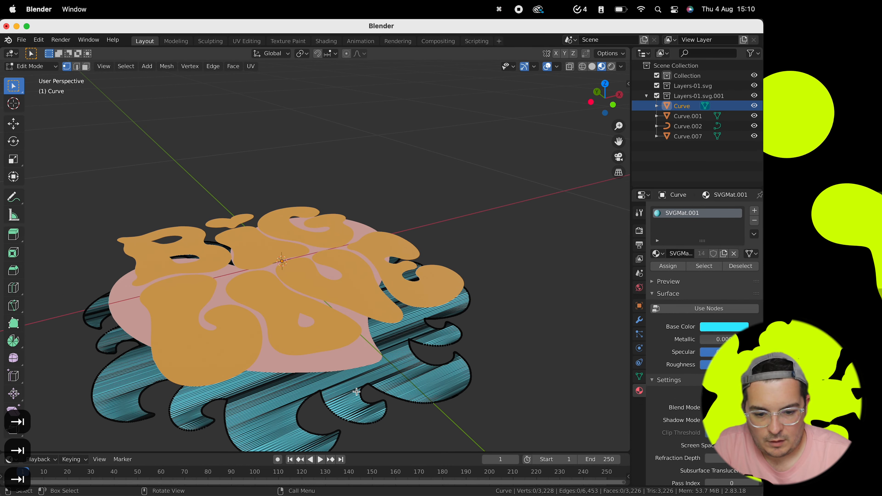
{"action": "key", "text": "Tab"}
{"action": "left_click", "coordinate": [334, 333]}
{"action": "scroll", "coordinate": [334, 333], "scroll_direction": "up", "scroll_amount": 5}
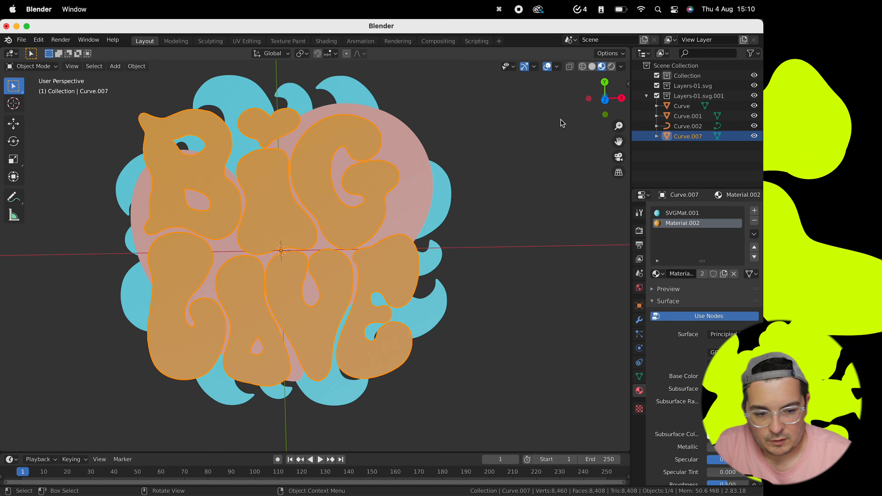
Step: Try to remesh the orange lettering with Quad Remesher at a quad count of 2000
{"action": "key", "text": "7"}
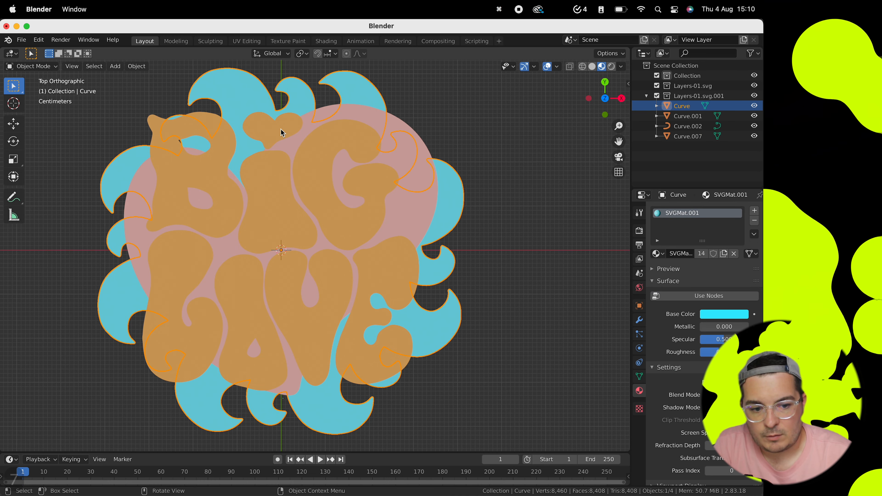
{"action": "left_click", "coordinate": [627, 83]}
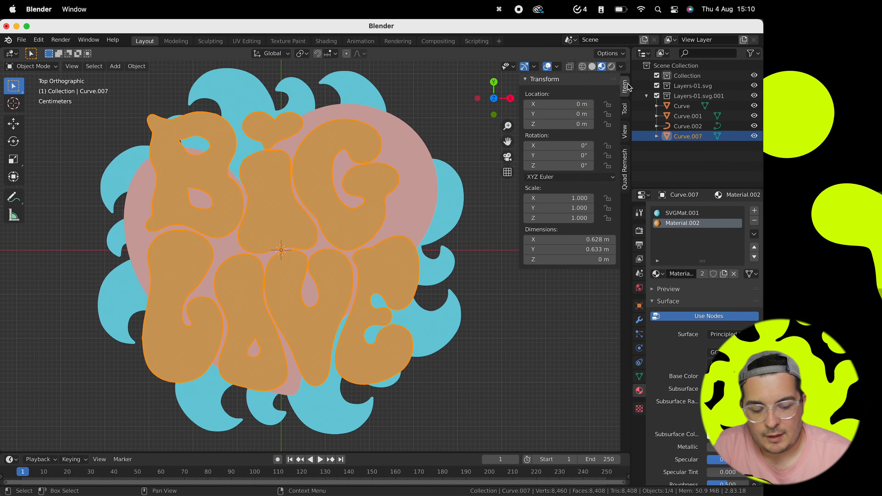
{"action": "left_click", "coordinate": [624, 170]}
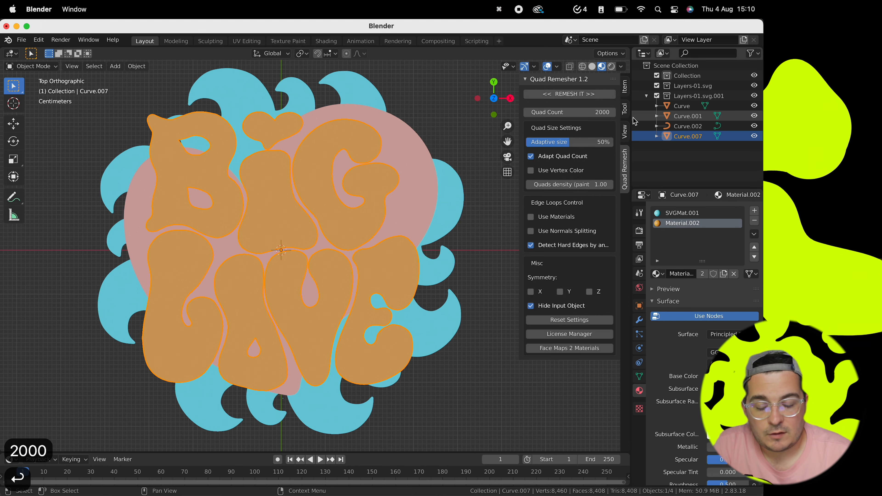
{"action": "key", "text": "Return"}
{"action": "left_click", "coordinate": [580, 97]}
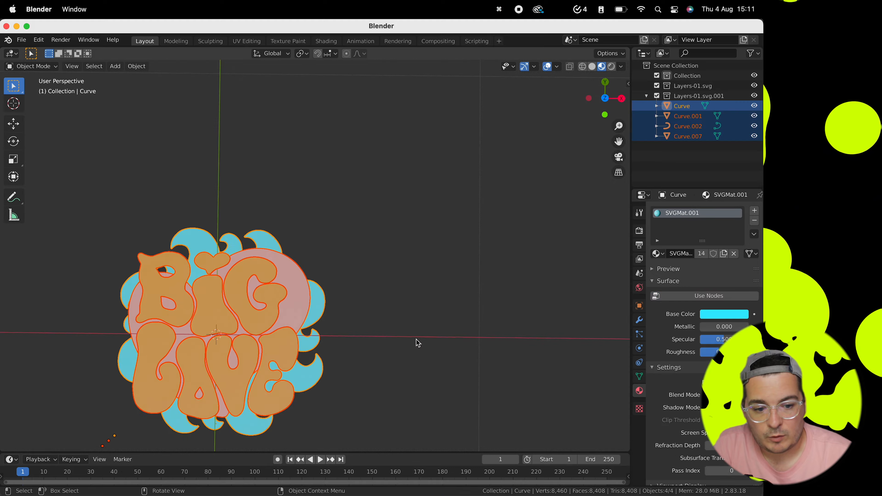
Step: Set the origin of all selected artwork layers to the 3D cursor
{"action": "scroll", "coordinate": [416, 341], "scroll_direction": "up", "scroll_amount": 5}
{"action": "scroll", "coordinate": [416, 342], "scroll_direction": "up", "scroll_amount": 3}
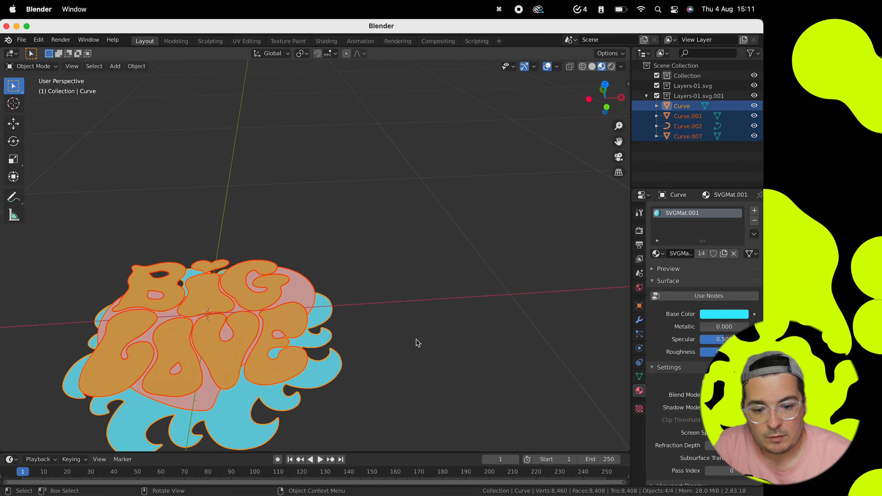
{"action": "right_click", "coordinate": [238, 313]}
{"action": "mouse_move", "coordinate": [260, 336]}
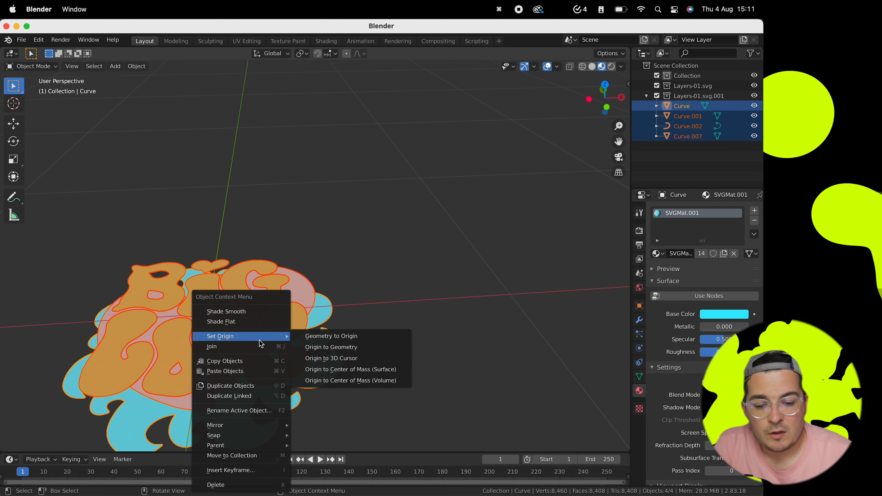
{"action": "left_click", "coordinate": [342, 362]}
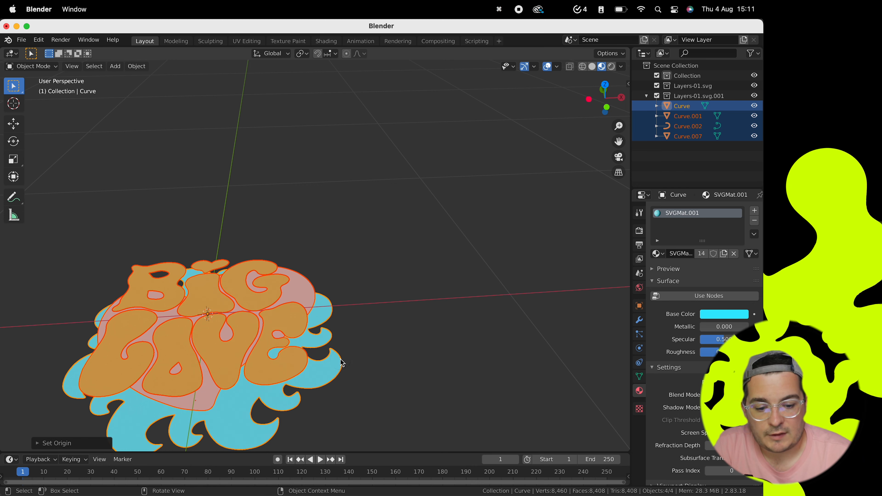
Step: Examine the orange lettering's mesh in Edit Mode with all of its geometry selected
{"action": "scroll", "coordinate": [240, 267], "scroll_direction": "up", "scroll_amount": 8}
{"action": "scroll", "coordinate": [240, 266], "scroll_direction": "up", "scroll_amount": 4}
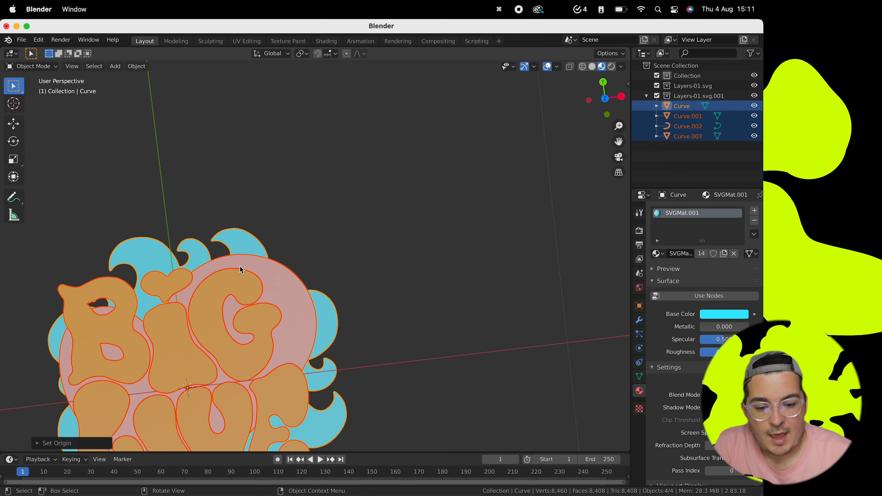
{"action": "scroll", "coordinate": [240, 266], "scroll_direction": "down", "scroll_amount": 2, "text": "shift"}
{"action": "scroll", "coordinate": [241, 270], "scroll_direction": "left", "scroll_amount": 5, "text": "shift"}
{"action": "left_click", "coordinate": [366, 276]}
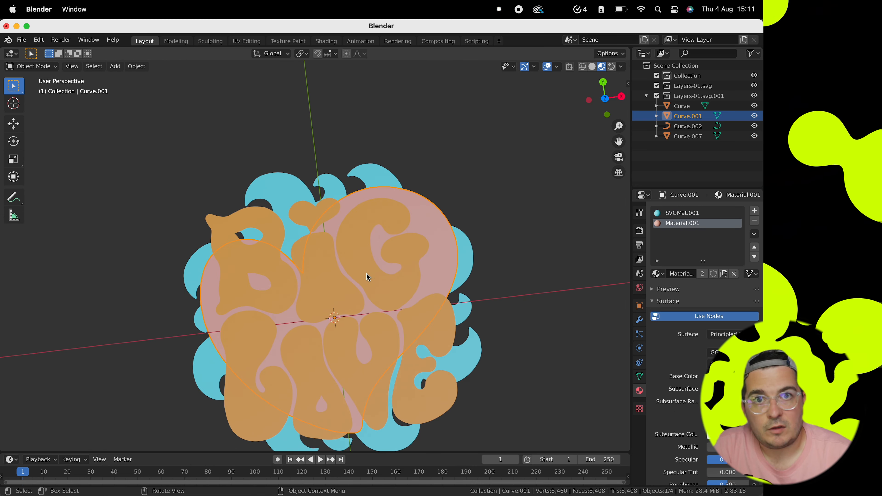
{"action": "key", "text": "Tab"}
{"action": "key", "text": "a"}
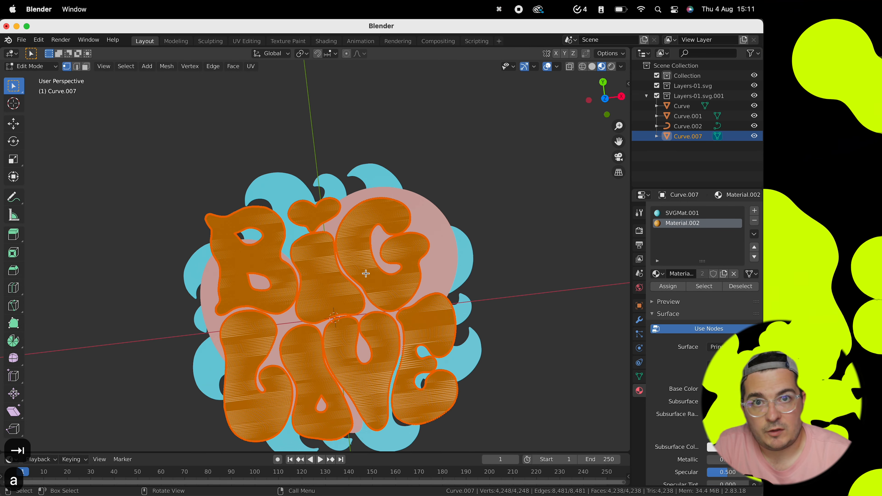
Step: Try Quad Remesher on the lettering at a quad count of 1000 from Object Mode and undo the remesh
{"action": "left_click", "coordinate": [628, 84]}
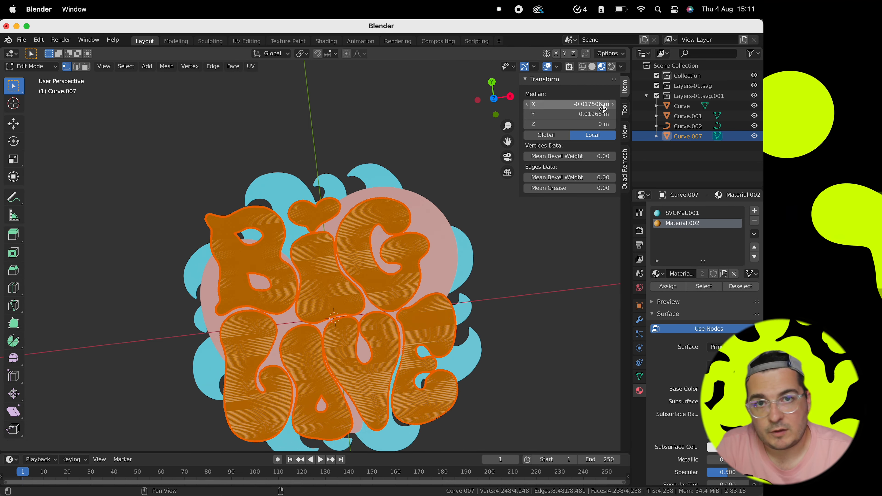
{"action": "left_click", "coordinate": [624, 168]}
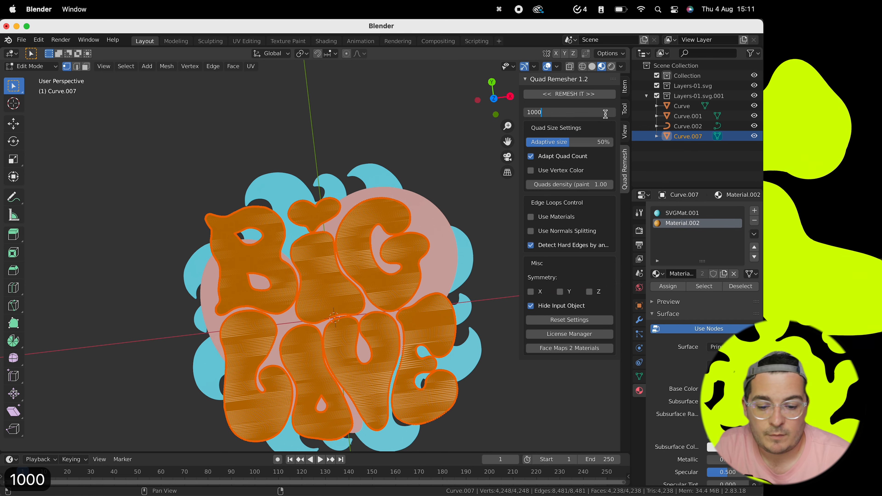
{"action": "key", "text": "Return"}
{"action": "key", "text": "Tab"}
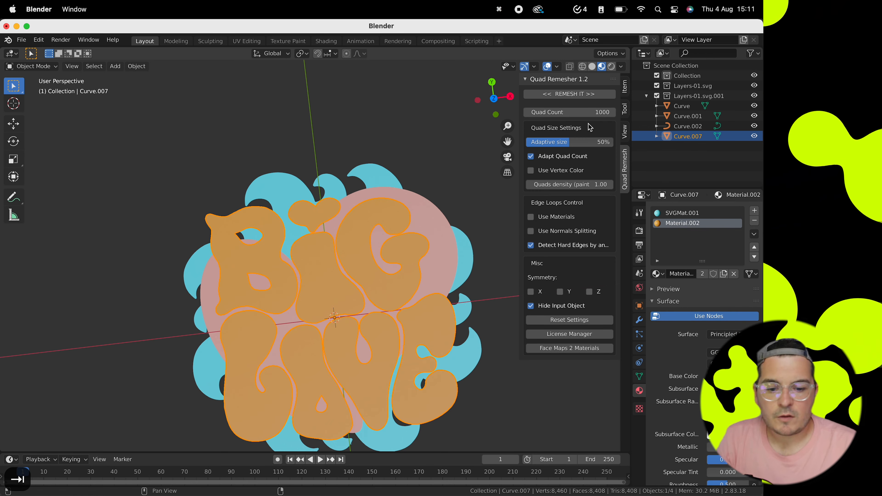
{"action": "left_click", "coordinate": [569, 94]}
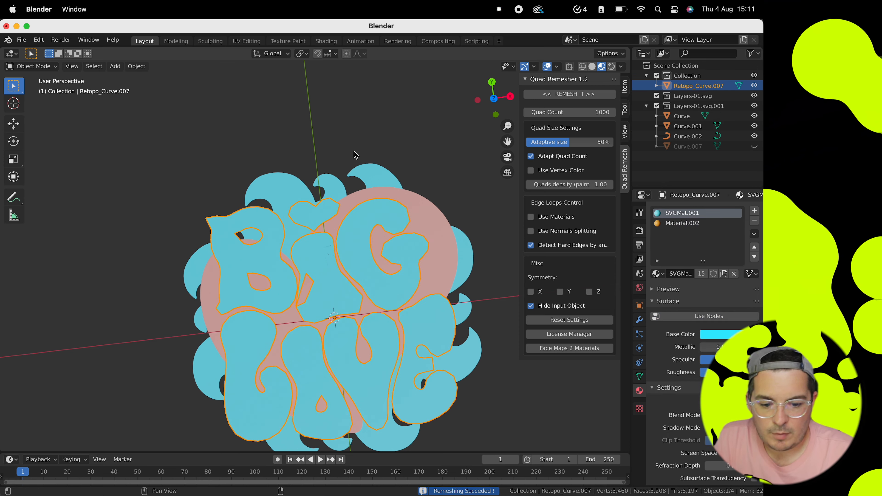
{"action": "key", "text": "super+z"}
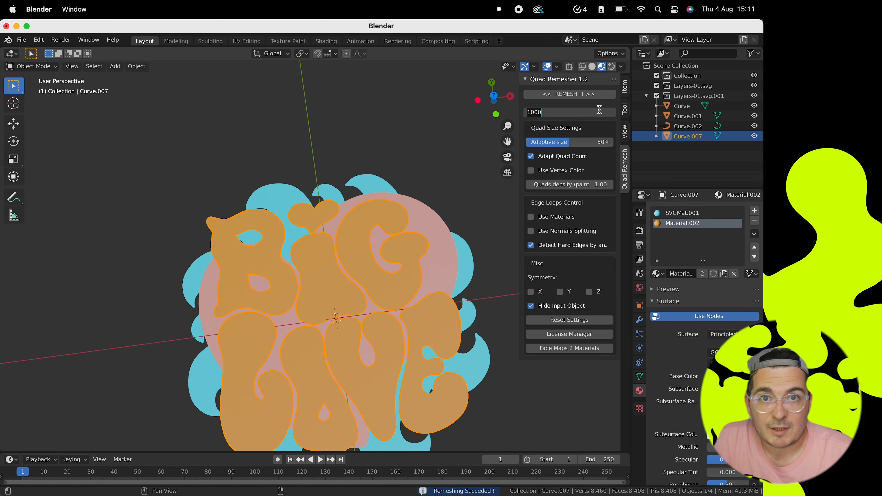
Step: Try remeshing the lettering at a quad count of 3000, inspect the mesh in Edit Mode, and undo the remesh
{"action": "left_click", "coordinate": [569, 94]}
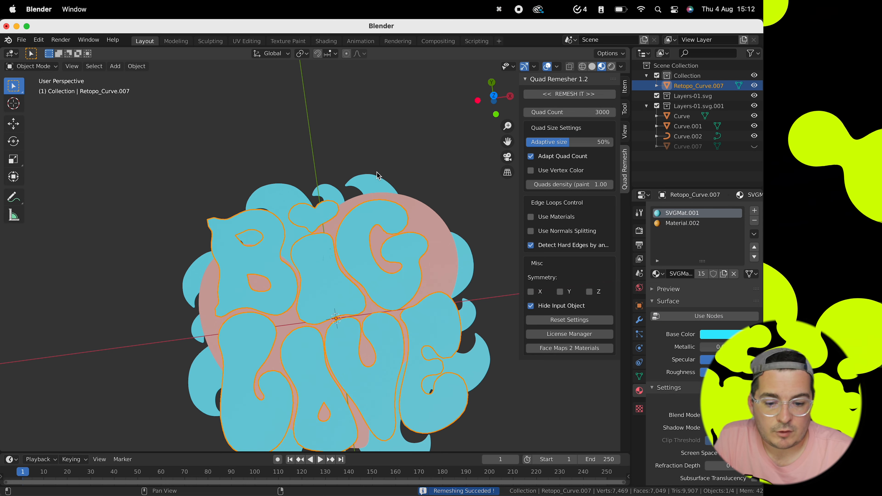
{"action": "scroll", "coordinate": [377, 173], "scroll_direction": "down", "scroll_amount": 5}
{"action": "key", "text": "Tab"}
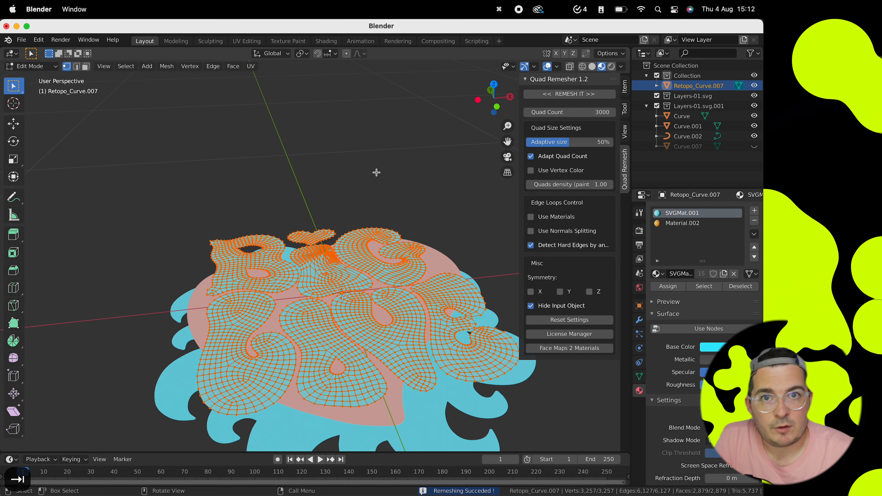
{"action": "scroll", "coordinate": [377, 173], "scroll_direction": "up", "scroll_amount": 8}
{"action": "key", "text": "super+z"}
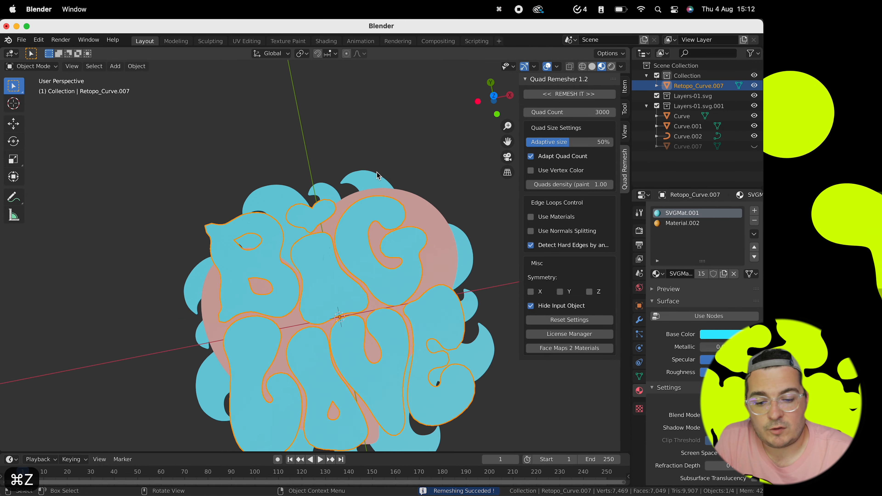
{"action": "scroll", "coordinate": [377, 173], "scroll_direction": "down", "scroll_amount": 3}
{"action": "scroll", "coordinate": [377, 175], "scroll_direction": "down", "scroll_amount": 3}
{"action": "key", "text": "super+z"}
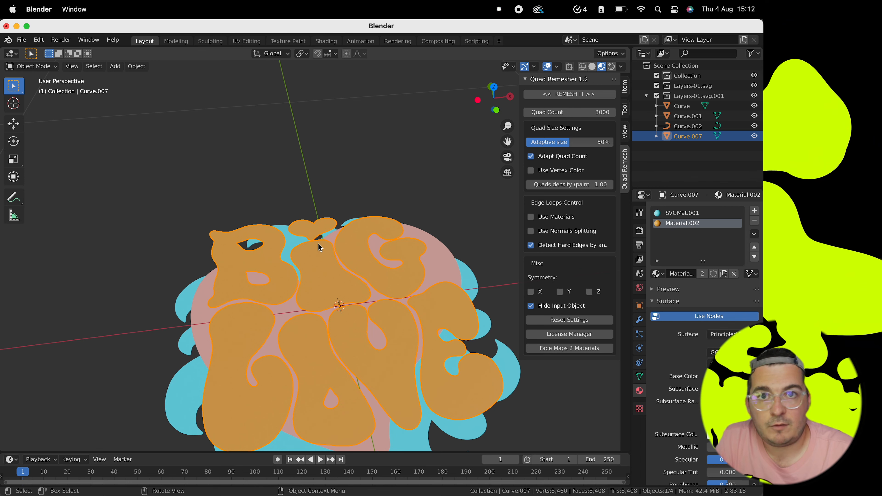
Step: Separate the linked geometry of the letter B from the lettering mesh into its own object
{"action": "key", "text": "p"}
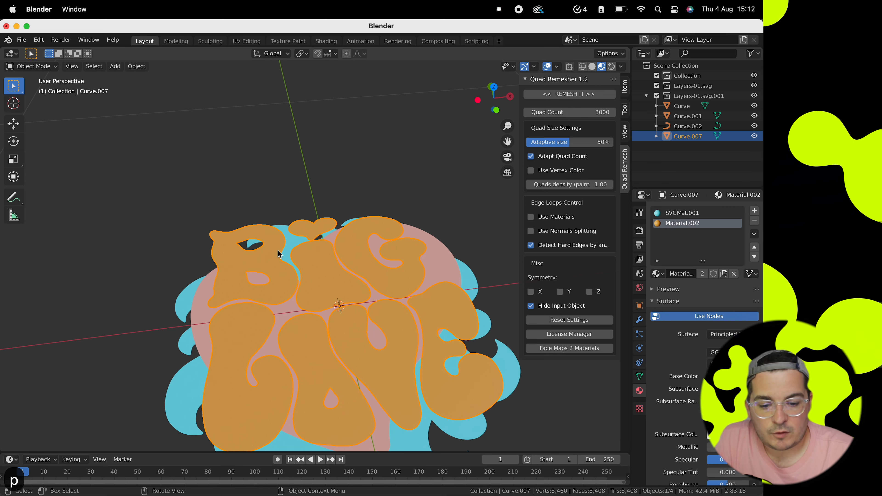
{"action": "key", "text": "Tab"}
{"action": "key", "text": "Tab"}
{"action": "key", "text": "Tab"}
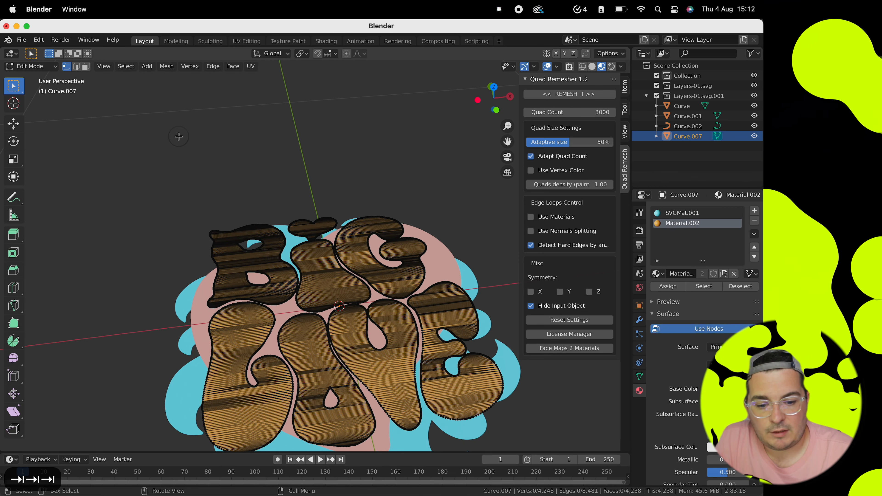
{"action": "key", "text": "l"}
{"action": "key", "text": "p"}
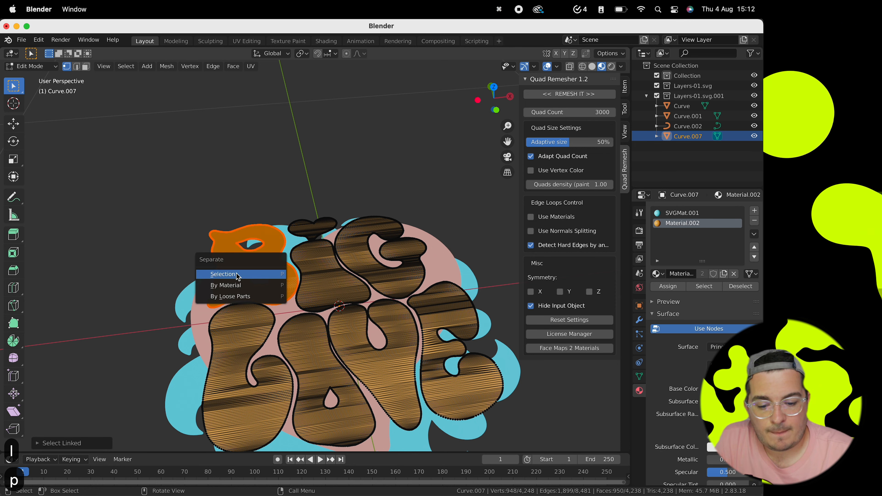
{"action": "key", "text": "Return"}
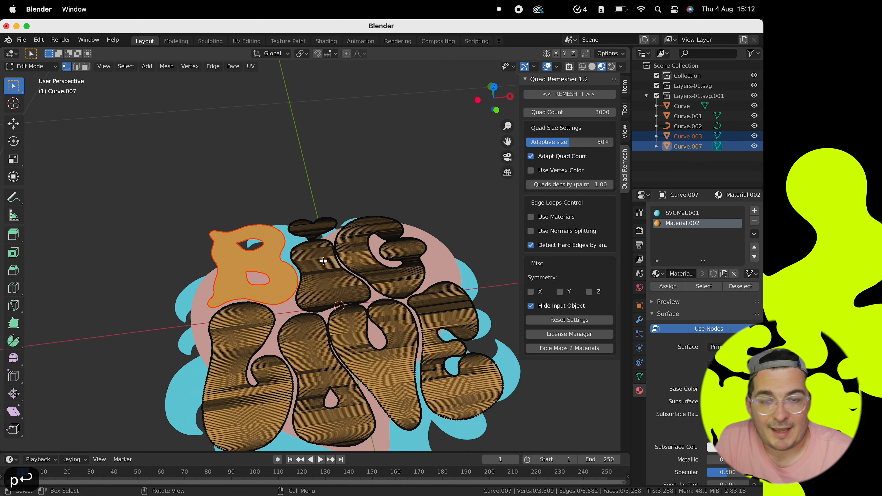
Step: Separate the letter i together with its heart-shaped dot from the lettering mesh into one object
{"action": "key", "text": "period"}
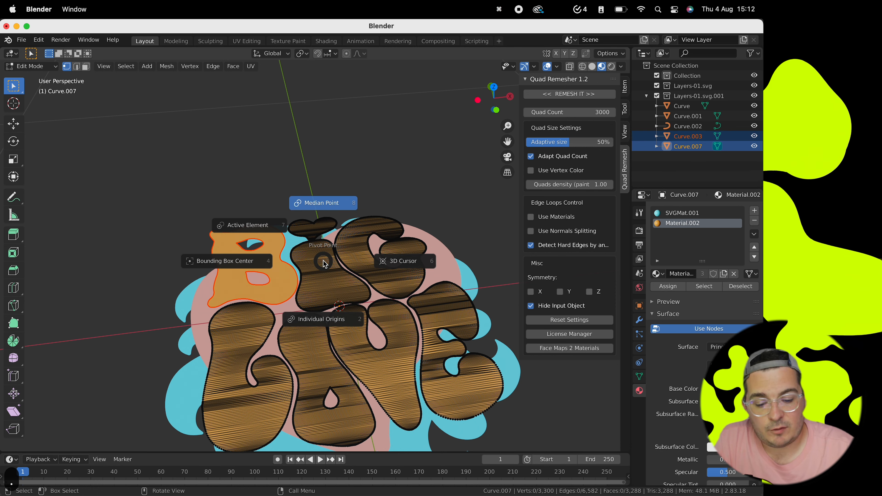
{"action": "key", "text": "Escape"}
{"action": "key", "text": "l"}
{"action": "key", "text": "p"}
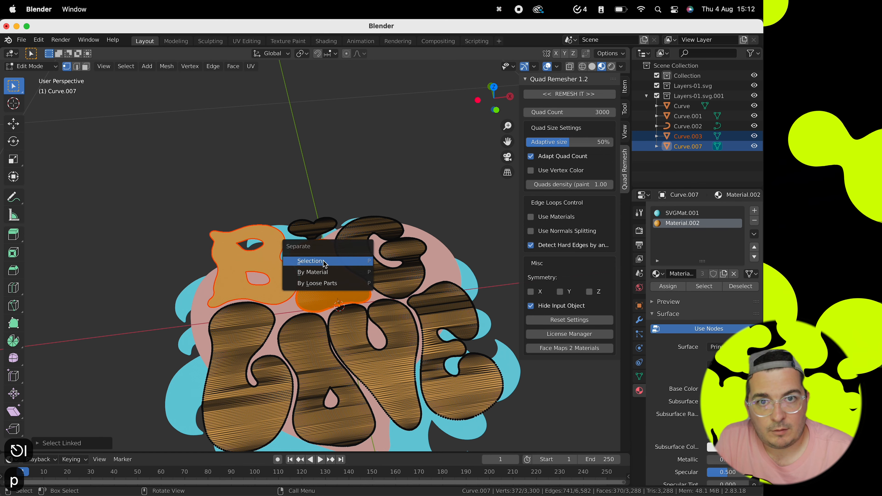
{"action": "key", "text": "Escape"}
{"action": "key", "text": "l"}
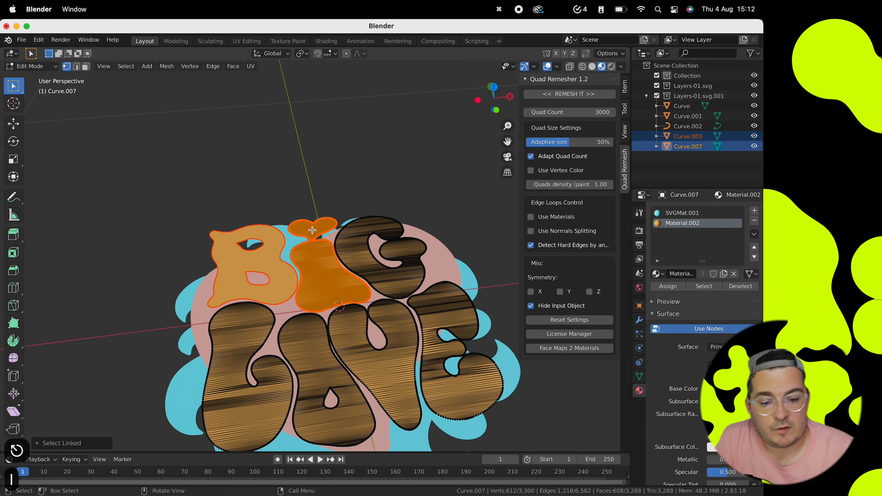
{"action": "key", "text": "p"}
{"action": "key", "text": "Return"}
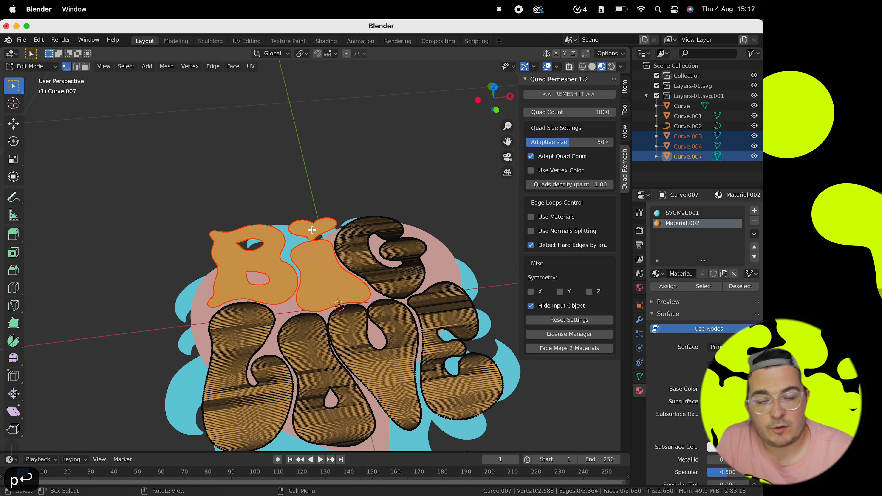
Step: Separate the letters G and L from the lettering mesh, each into its own object
{"action": "key", "text": "l"}
{"action": "key", "text": "p"}
{"action": "key", "text": "Return"}
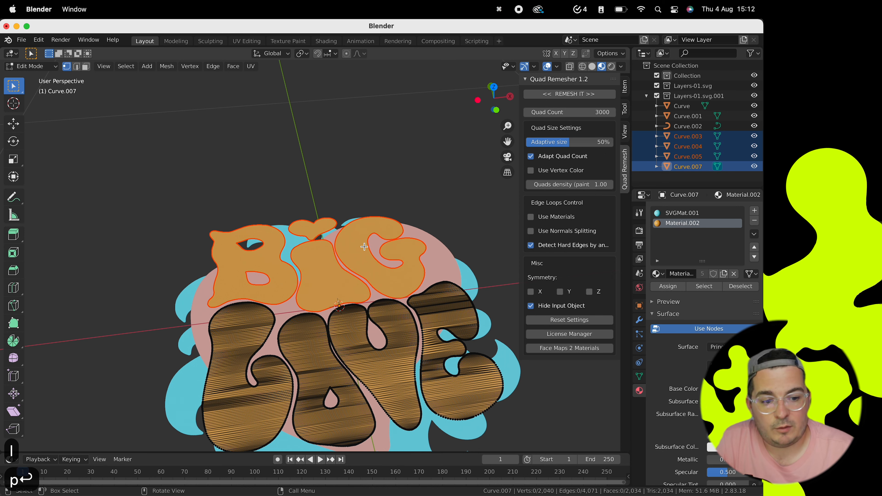
{"action": "key", "text": "l"}
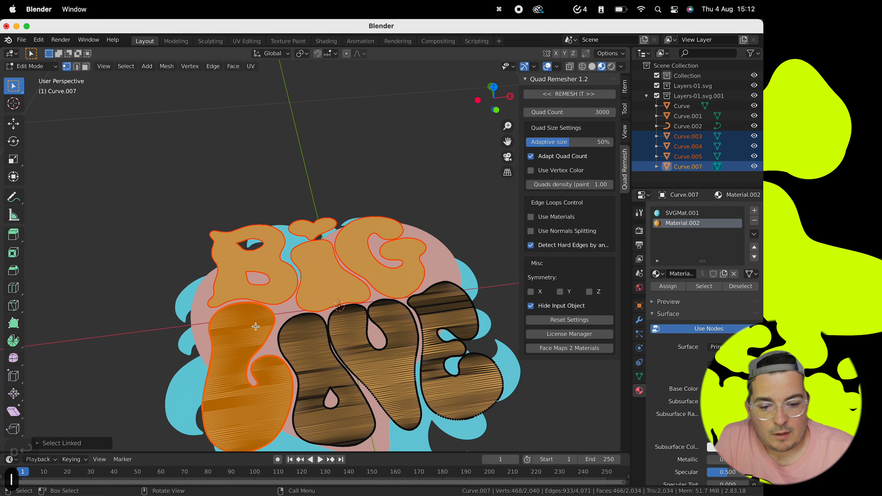
{"action": "key", "text": "p"}
{"action": "key", "text": "Return"}
Step: Separate the O and V of LOVE into individual objects, leaving only the E, and return to Object Mode
{"action": "key", "text": "l"}
{"action": "key", "text": "p"}
{"action": "key", "text": "Return"}
{"action": "key", "text": "Tab"}
Step: Set the quad count to 600 and remesh the letters E and V individually with Quad Remesher
{"action": "left_click", "coordinate": [594, 111]}
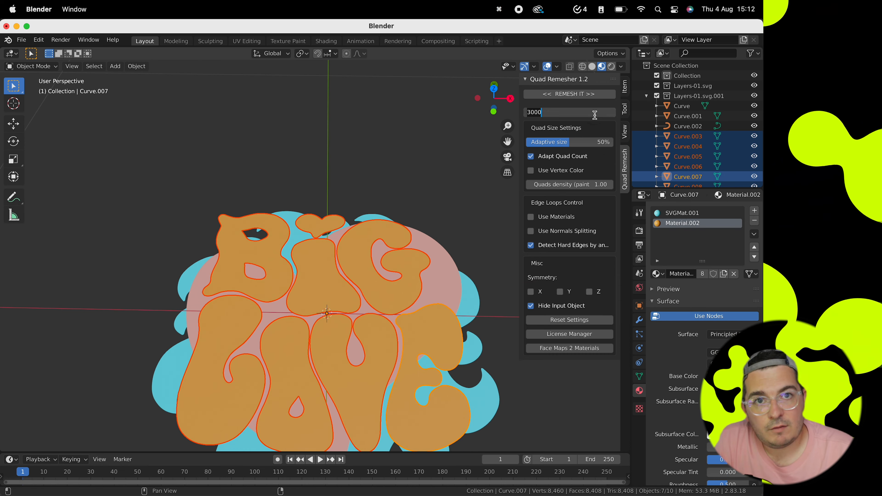
{"action": "left_click", "coordinate": [569, 94]}
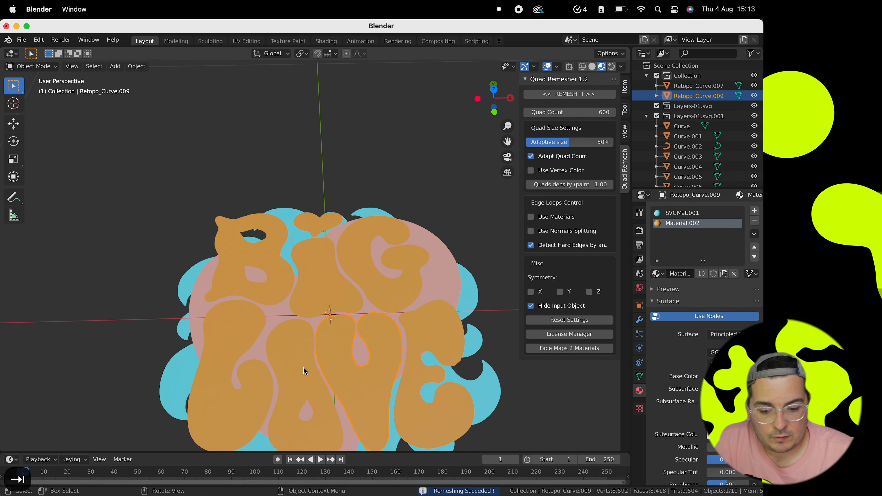
{"action": "key", "text": "Tab"}
Step: Remesh the letters O and L individually at a quad count of 600 and assign the orange Material.002 to the new meshes
{"action": "left_click", "coordinate": [557, 94]}
{"action": "key", "text": "Tab"}
{"action": "left_click", "coordinate": [681, 225]}
{"action": "left_click", "coordinate": [670, 287]}
{"action": "key", "text": "Tab"}
{"action": "key", "text": "Tab"}
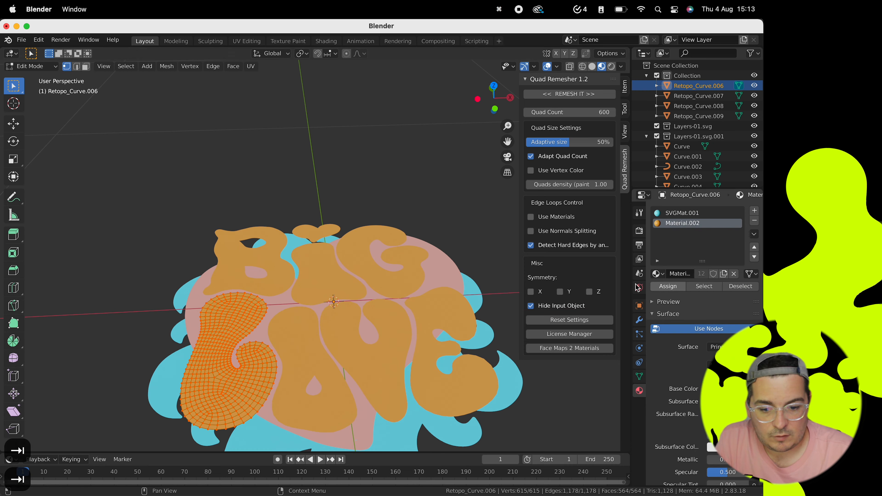
{"action": "key", "text": "Tab"}
Step: Remesh the letter i and its heart-shaped dot at a quad count of 600 and examine the resulting topology in Edit Mode
{"action": "left_click", "coordinate": [326, 265]}
{"action": "scroll", "coordinate": [326, 268], "scroll_direction": "up", "scroll_amount": 2}
{"action": "key", "text": "Tab"}
{"action": "key", "text": "Tab"}
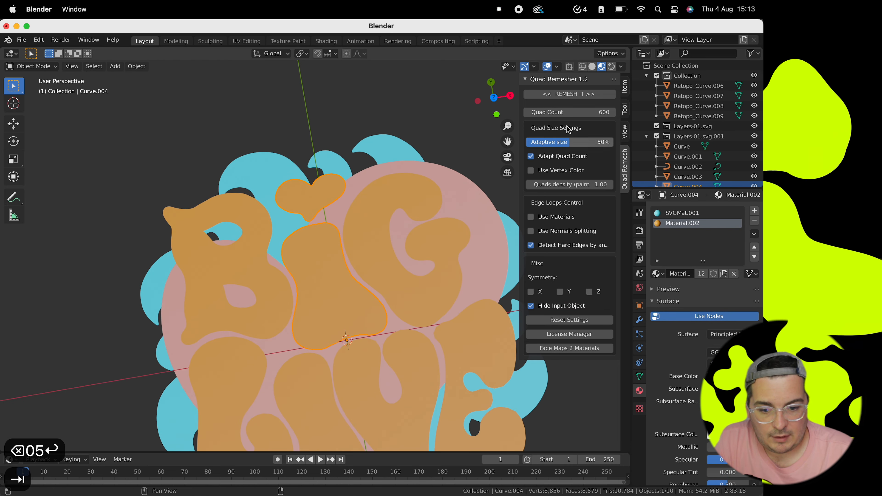
{"action": "left_click", "coordinate": [562, 94]}
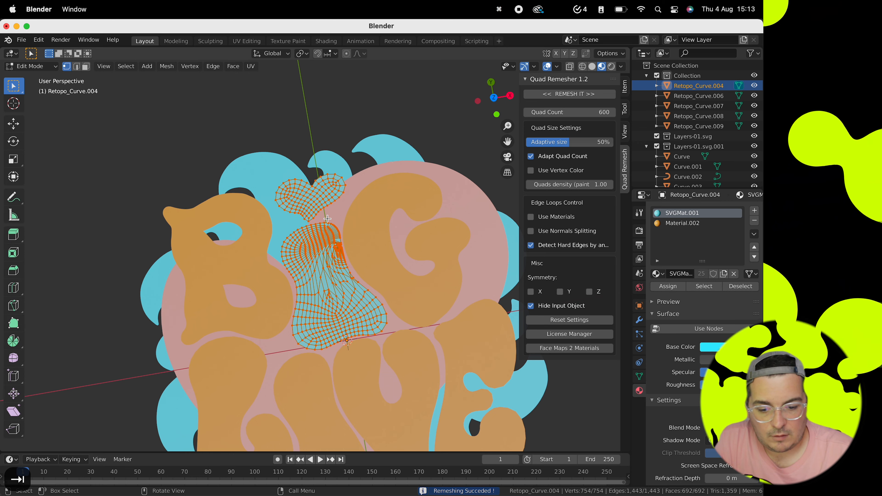
{"action": "scroll", "coordinate": [326, 218], "scroll_direction": "up", "scroll_amount": 5}
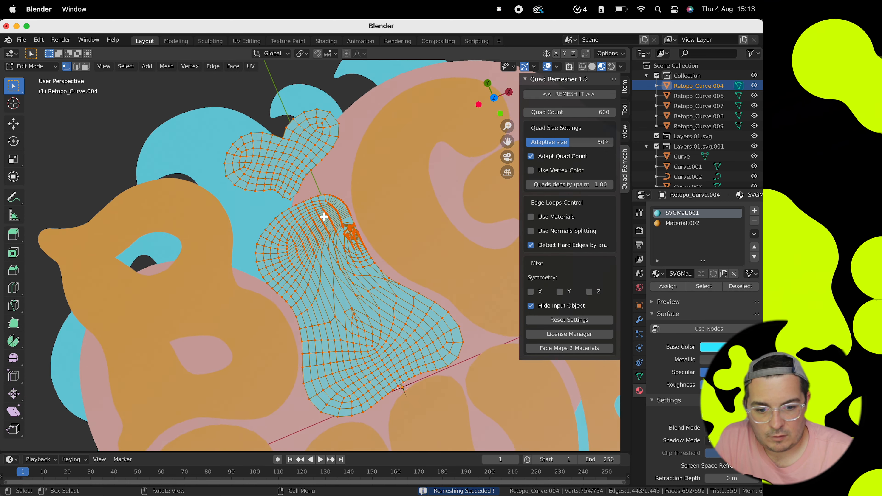
Step: Undo the last remesh of the letter i and its heart-shaped dot
{"action": "scroll", "coordinate": [323, 217], "scroll_direction": "up", "scroll_amount": 2}
{"action": "scroll", "coordinate": [328, 209], "scroll_direction": "down", "scroll_amount": 1}
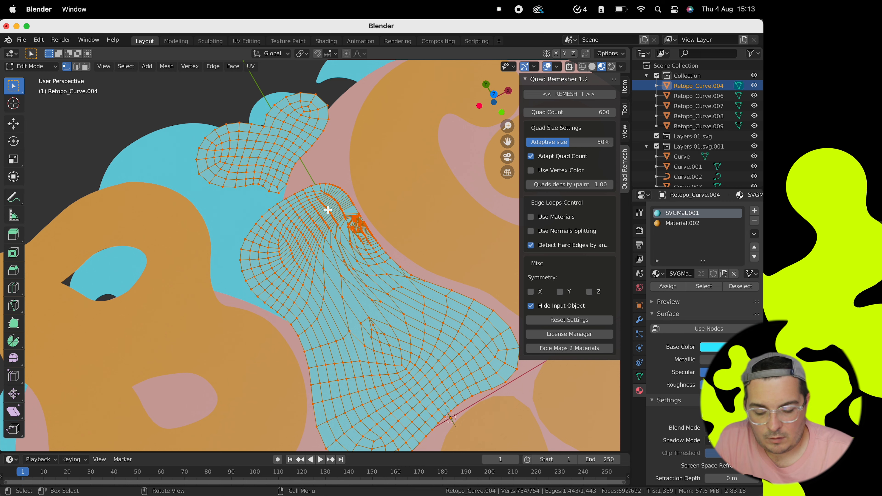
{"action": "key", "text": "super+z"}
{"action": "key", "text": "super+z"}
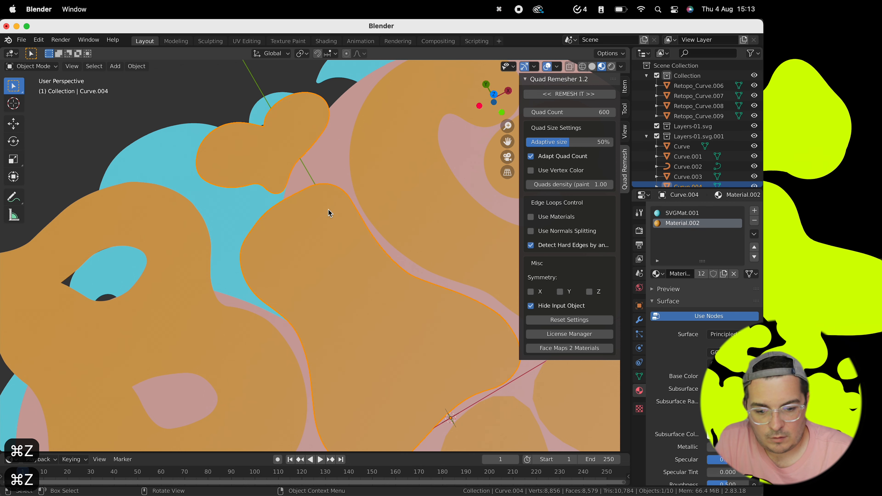
Step: Separate the heart-shaped dot from the letter i as its own object and select only the i's body in Object Mode
{"action": "key", "text": "Tab"}
{"action": "key", "text": "p"}
{"action": "key", "text": "Return"}
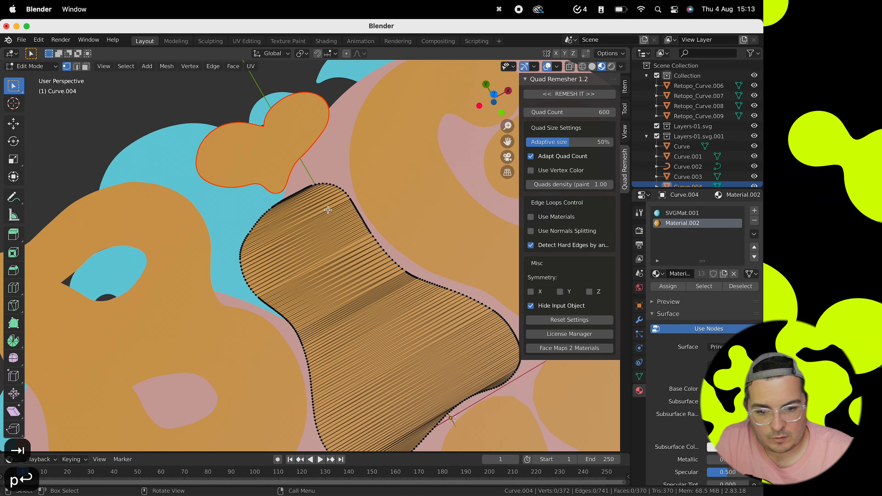
{"action": "key", "text": "Tab"}
{"action": "left_click", "coordinate": [352, 242]}
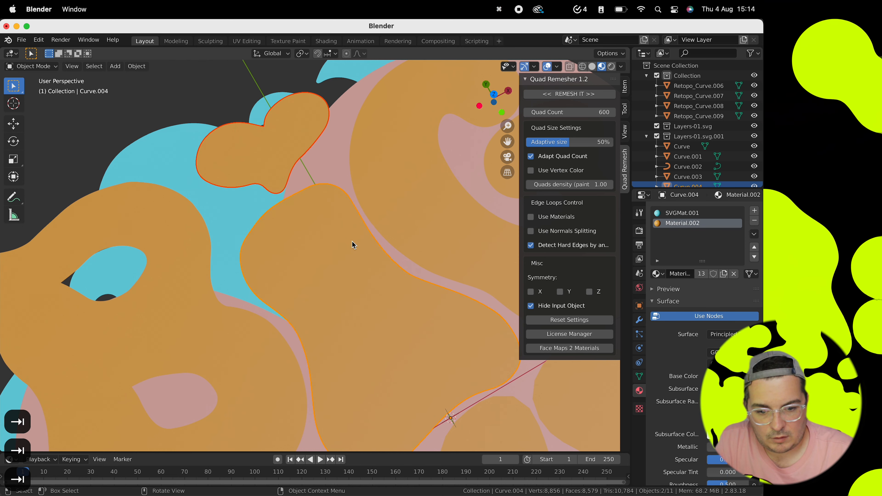
{"action": "key", "text": "Tab"}
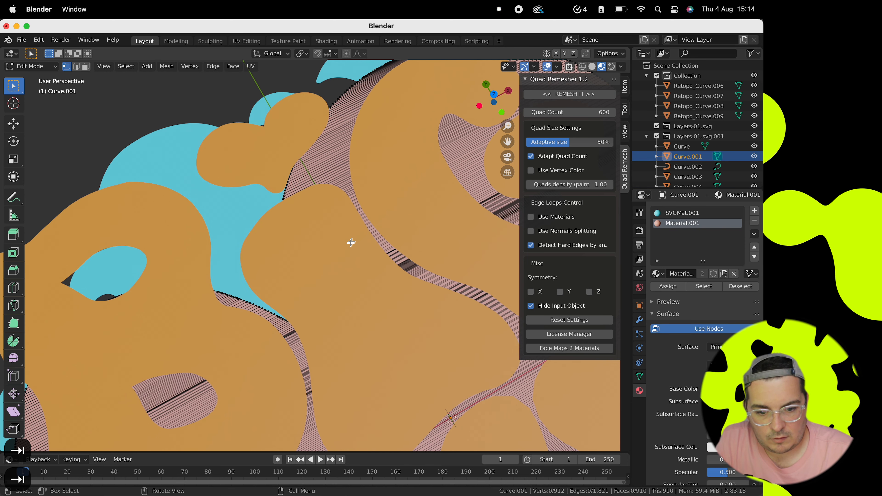
{"action": "key", "text": "Tab"}
{"action": "left_click", "coordinate": [310, 264]}
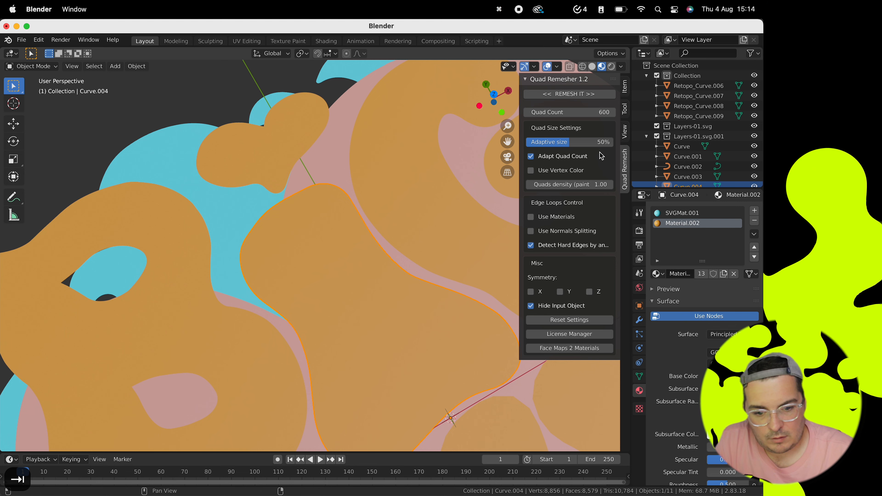
Step: Try remeshing the i's body at an adaptive size of 80%, examine the topology in top view, and undo the remesh
{"action": "key", "text": "Tab"}
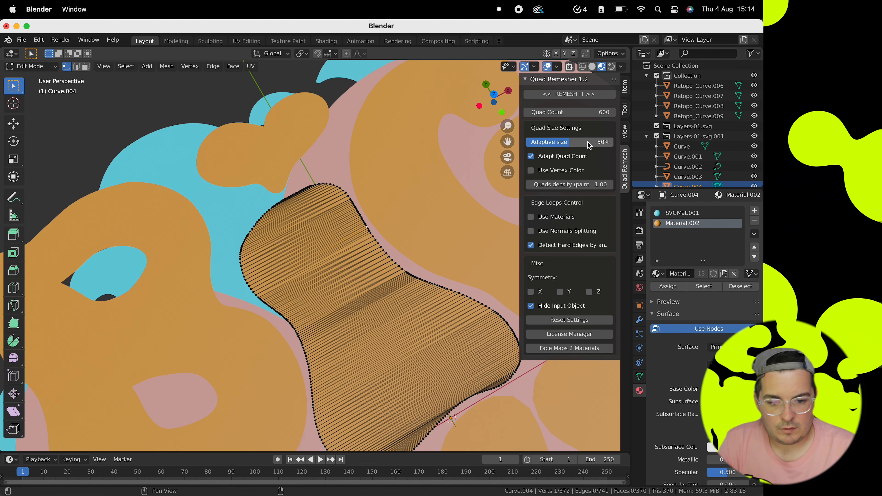
{"action": "left_click", "coordinate": [580, 142]}
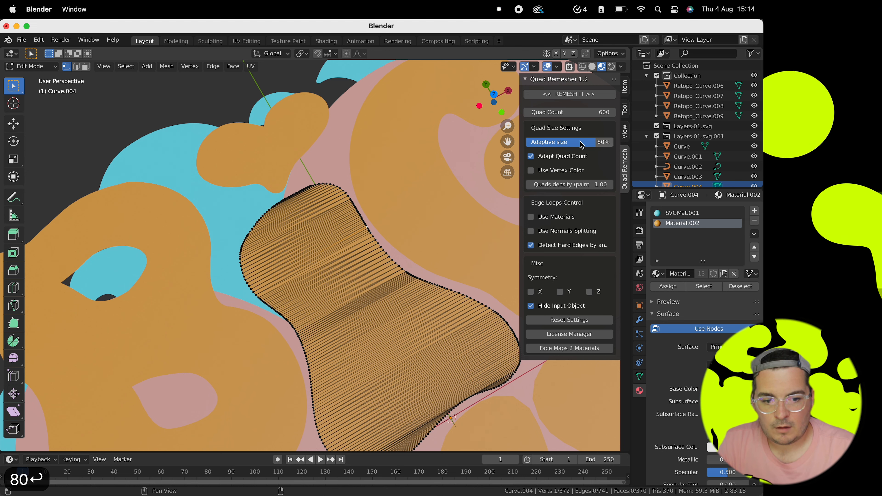
{"action": "key", "text": "Tab"}
{"action": "left_click", "coordinate": [561, 94]}
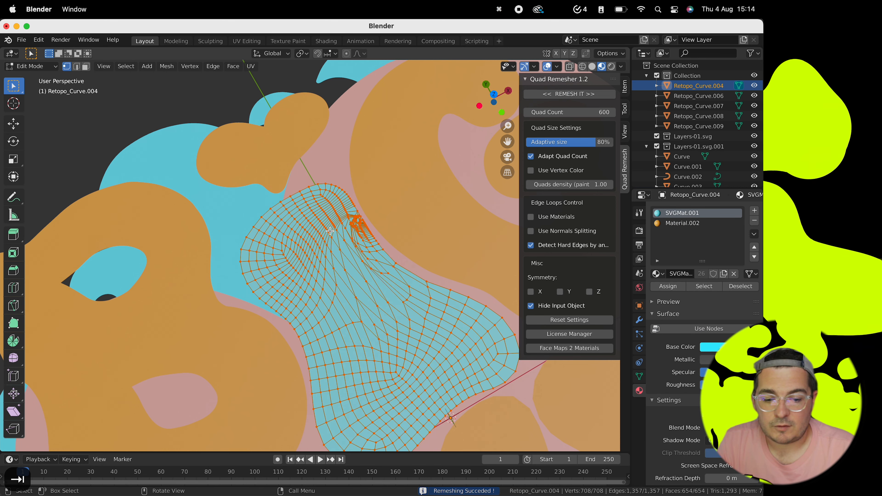
{"action": "key", "text": "super+z"}
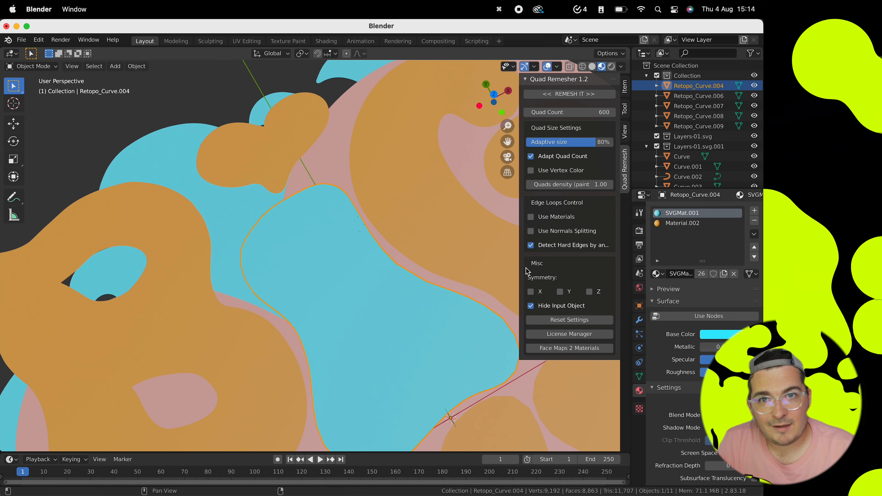
{"action": "key", "text": "7"}
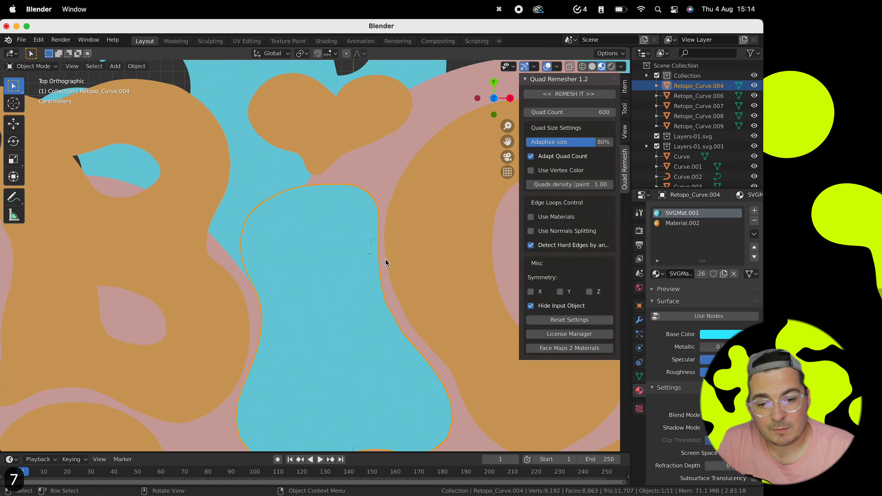
{"action": "key", "text": "Tab"}
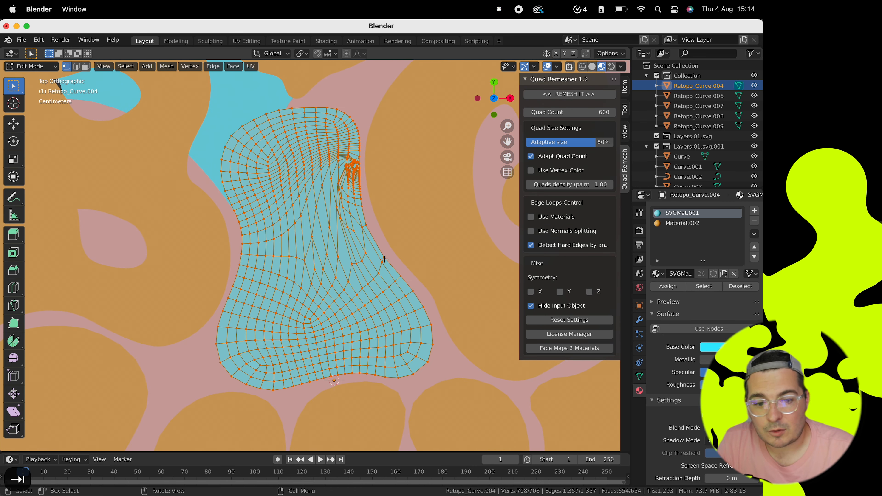
{"action": "key", "text": "super+z"}
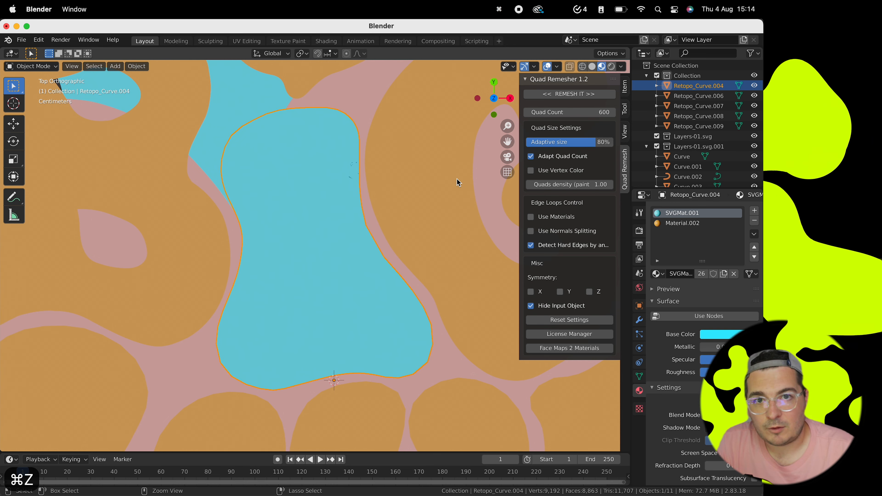
{"action": "key", "text": "super+z"}
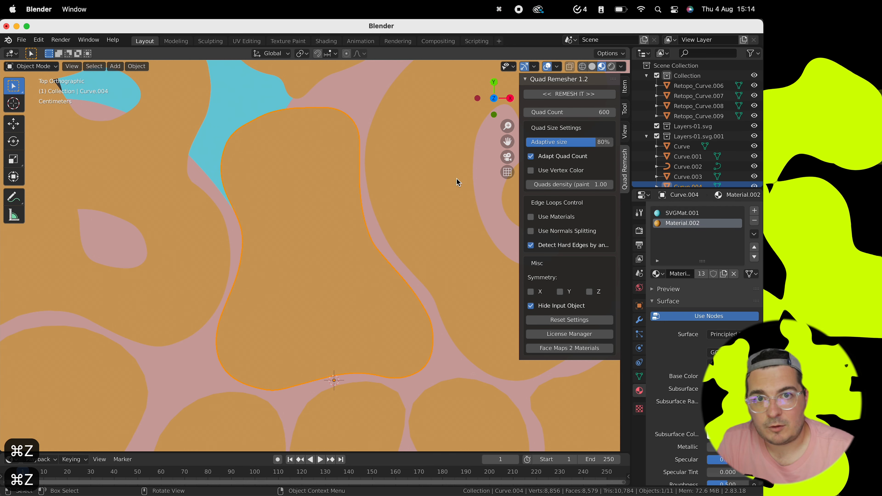
Step: Set Quad Remesher's adaptive size to 10%
{"action": "left_click", "coordinate": [581, 139]}
{"action": "type", "text": "10"}
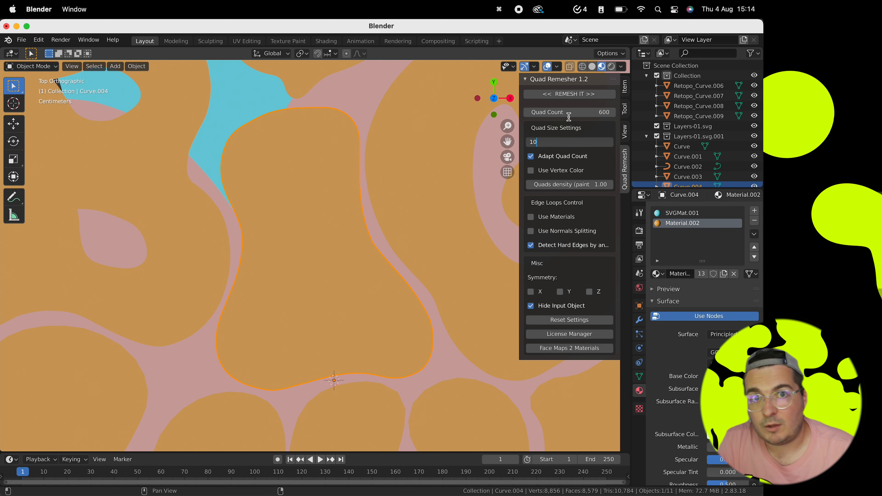
{"action": "key", "text": "Tab"}
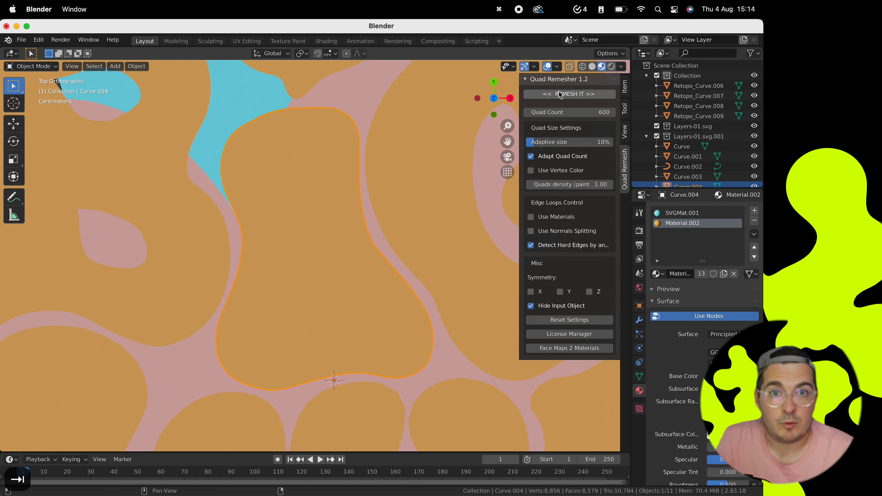
Step: Try remeshing the i's body with the 10% adaptive size, check its topology, and undo the remesh
{"action": "left_click", "coordinate": [560, 95]}
{"action": "key", "text": "Tab"}
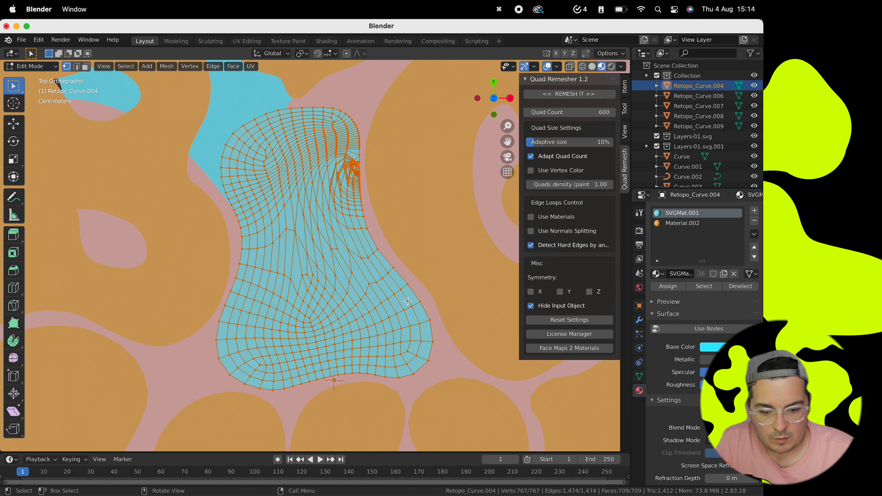
{"action": "key", "text": "super+z"}
{"action": "key", "text": "super+z"}
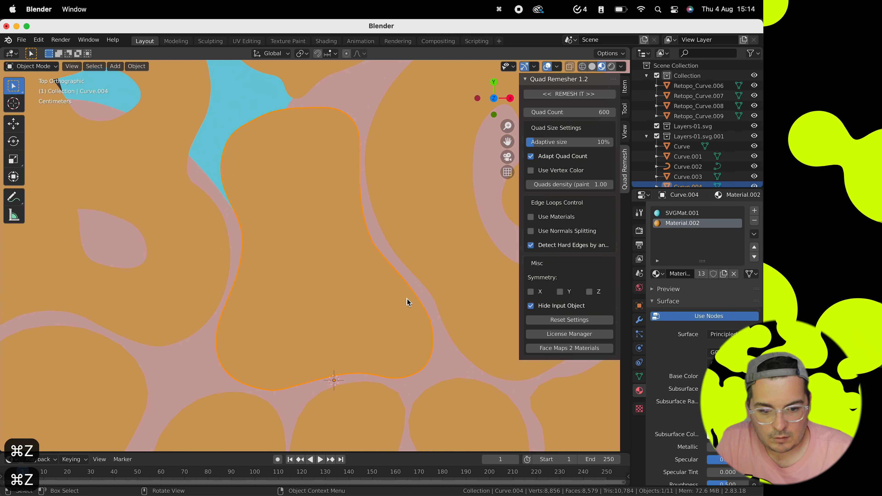
Step: Apply Limited Dissolve to all of the i body's geometry and return to Object Mode
{"action": "key", "text": "Tab"}
{"action": "scroll", "coordinate": [361, 184], "scroll_direction": "up", "scroll_amount": 2}
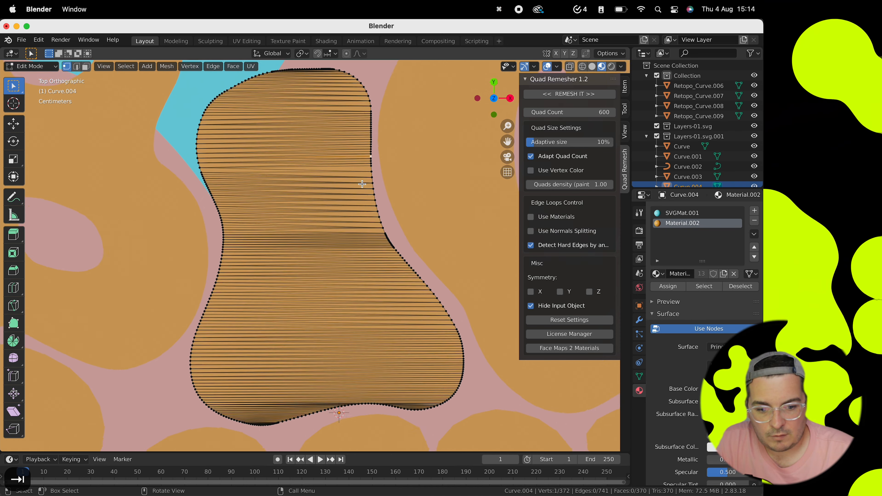
{"action": "scroll", "coordinate": [361, 184], "scroll_direction": "up", "scroll_amount": 3}
{"action": "key", "text": "a"}
{"action": "left_click", "coordinate": [166, 66]}
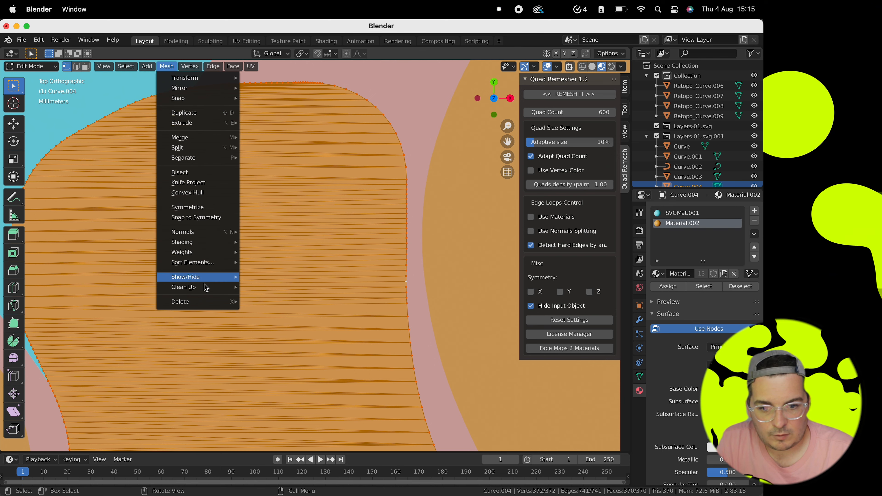
{"action": "mouse_move", "coordinate": [223, 286]}
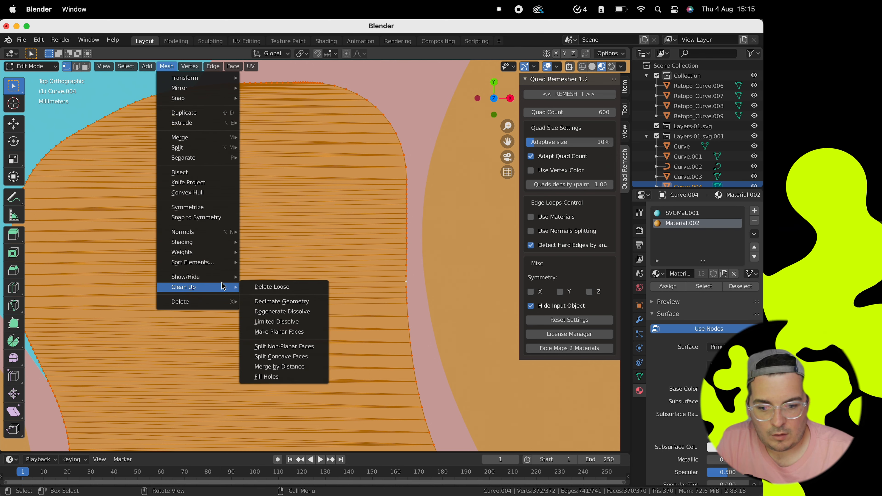
{"action": "left_click", "coordinate": [295, 325]}
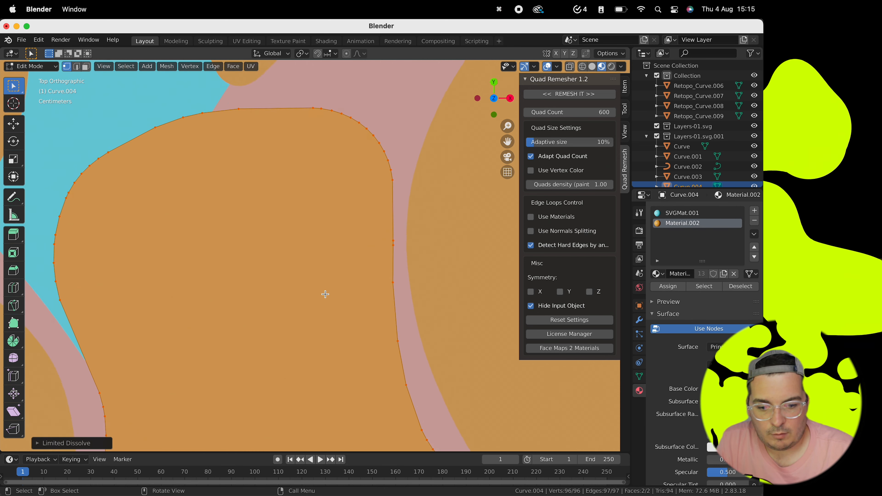
{"action": "key", "text": "Tab"}
Step: Try remeshing the dissolved i body at a quad count of 600, inspect its topology up close, and undo the remesh
{"action": "middle_click_drag", "start_coordinate": [324, 296], "coordinate": [326, 296]}
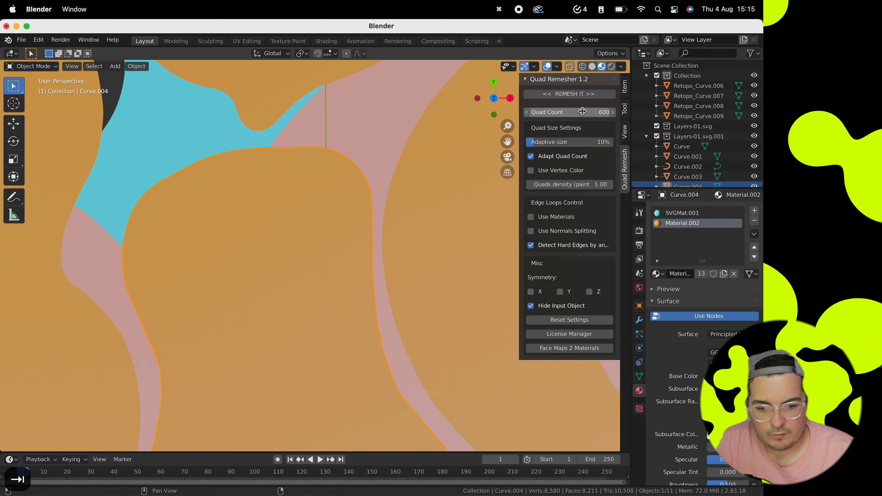
{"action": "left_click", "coordinate": [579, 96]}
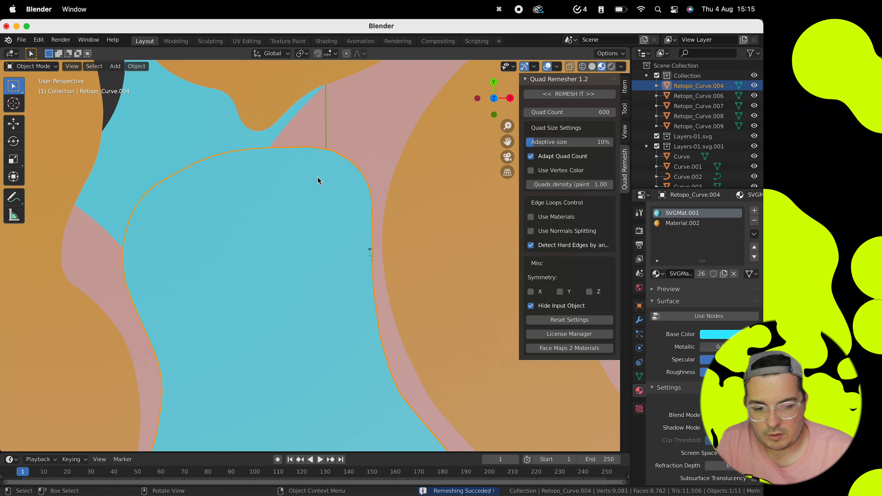
{"action": "key", "text": "Tab"}
{"action": "middle_click_drag", "start_coordinate": [317, 177], "coordinate": [317, 177]}
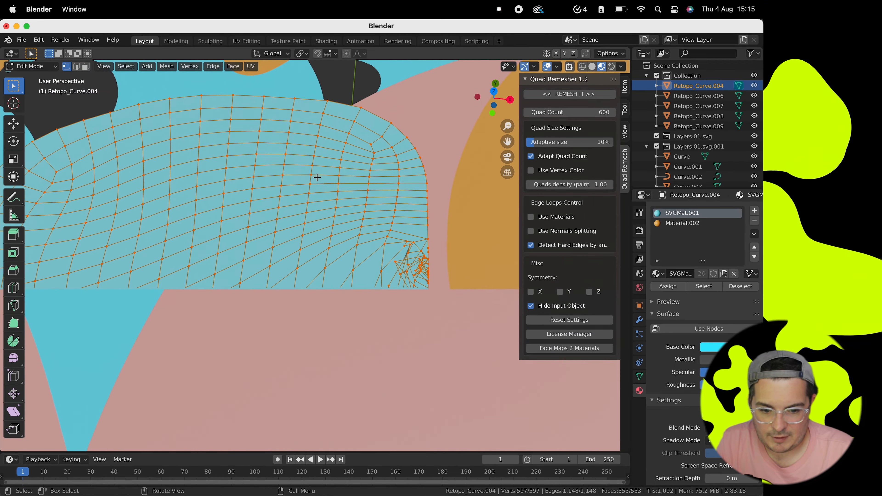
{"action": "key", "text": "super+z"}
{"action": "key", "text": "super+z"}
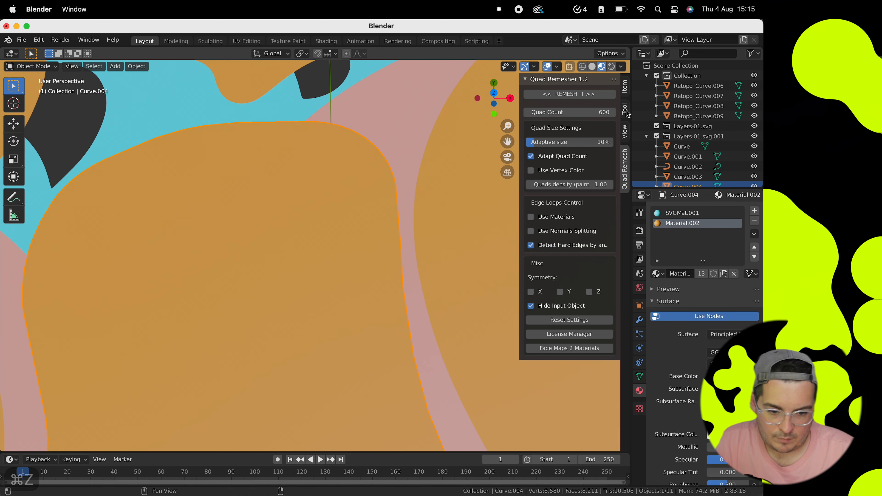
Step: Set the viewport's clip start to 0.001 m
{"action": "left_click", "coordinate": [624, 89]}
{"action": "left_click", "coordinate": [625, 109]}
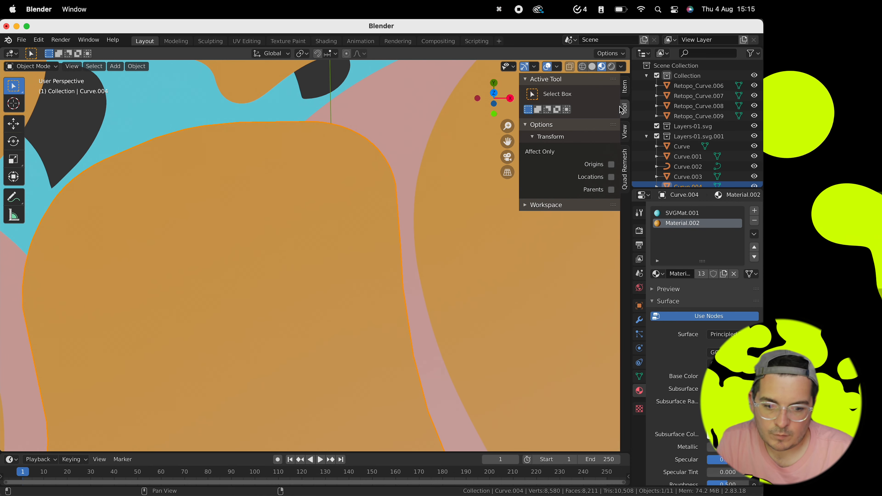
{"action": "left_click", "coordinate": [626, 132]}
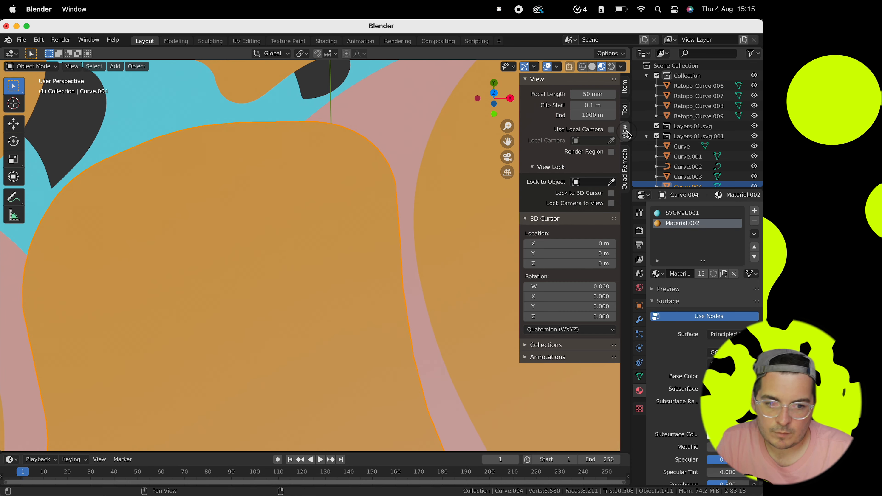
{"action": "left_click", "coordinate": [593, 105]}
{"action": "type", "text": ".001"}
{"action": "key", "text": "Return"}
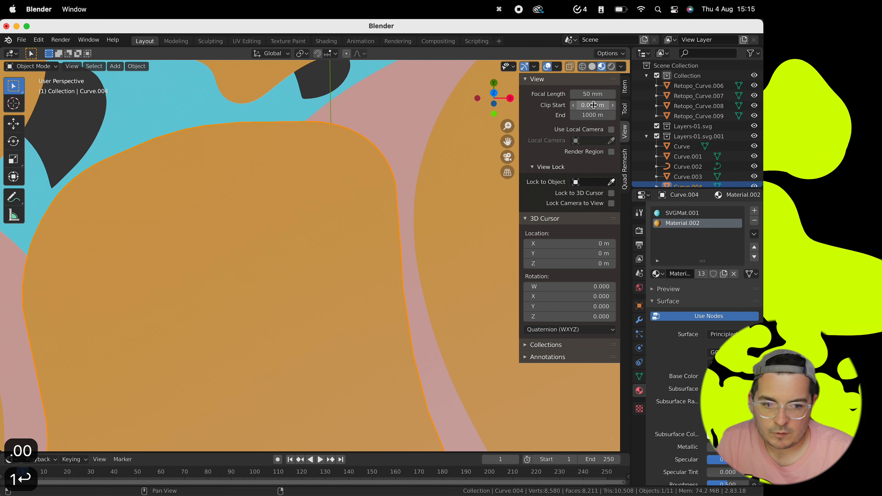
Step: Dissolve the extra vertex on the right edge of the i's body and return to Object Mode
{"action": "key", "text": "Tab"}
{"action": "middle_click_drag", "start_coordinate": [345, 233], "coordinate": [344, 229]}
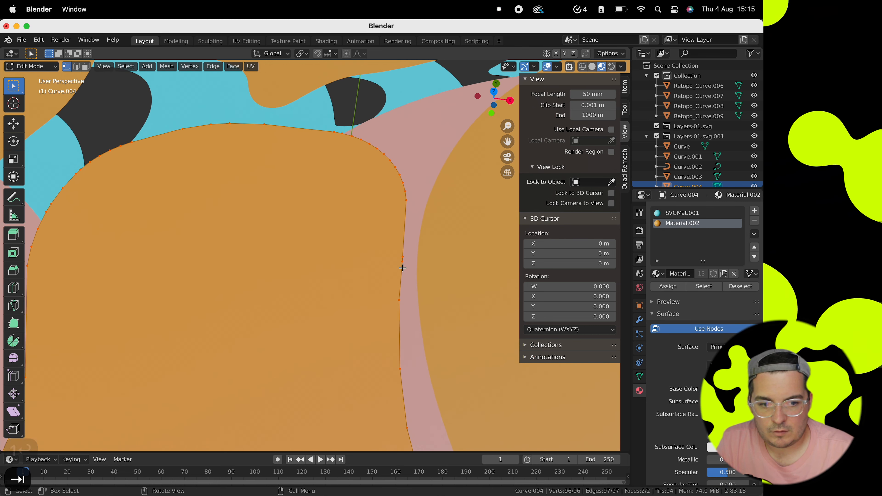
{"action": "key", "text": "x"}
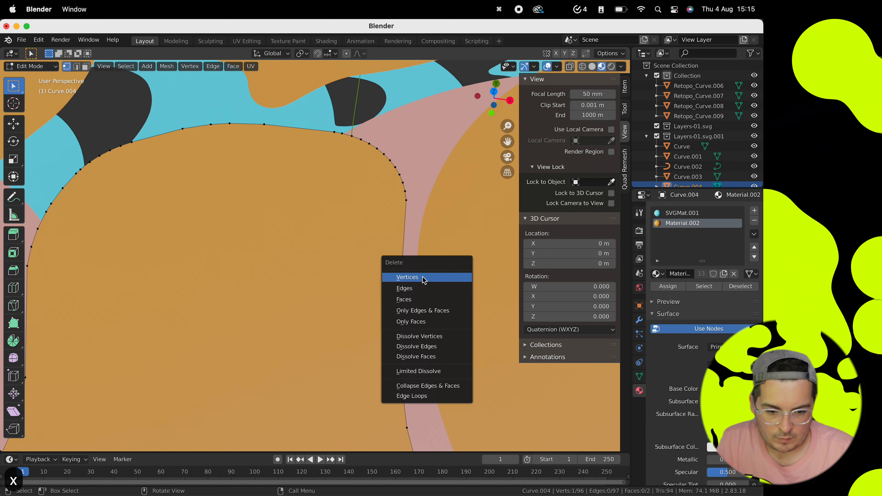
{"action": "left_click", "coordinate": [427, 337]}
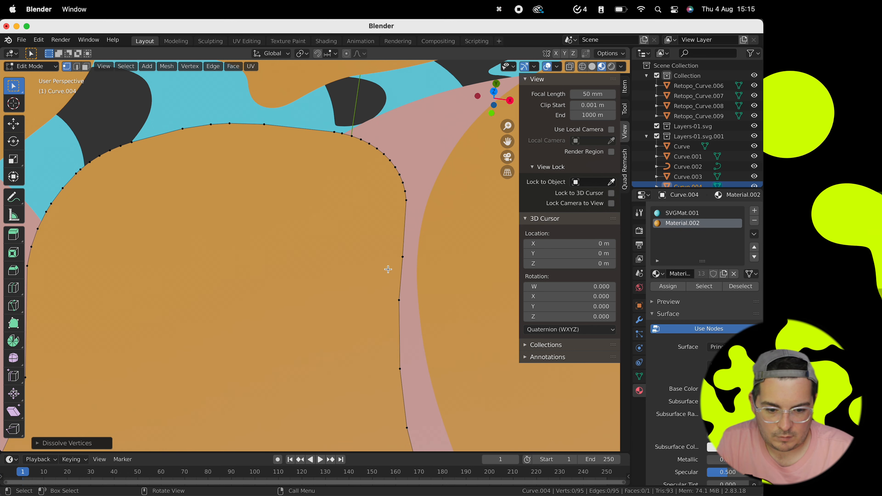
{"action": "key", "text": "Tab"}
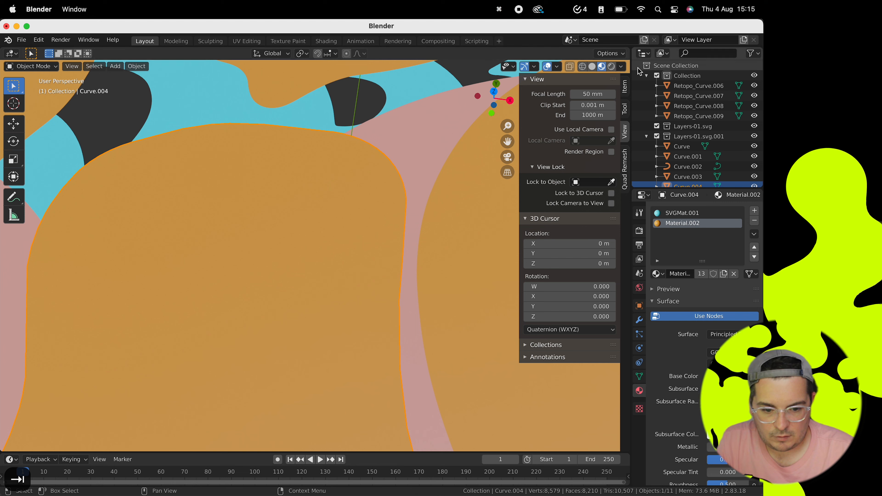
Step: Remesh the cleaned i body at a quad count of 600 and 10% adaptive size, and show its topology in Edit Mode
{"action": "left_click", "coordinate": [625, 167]}
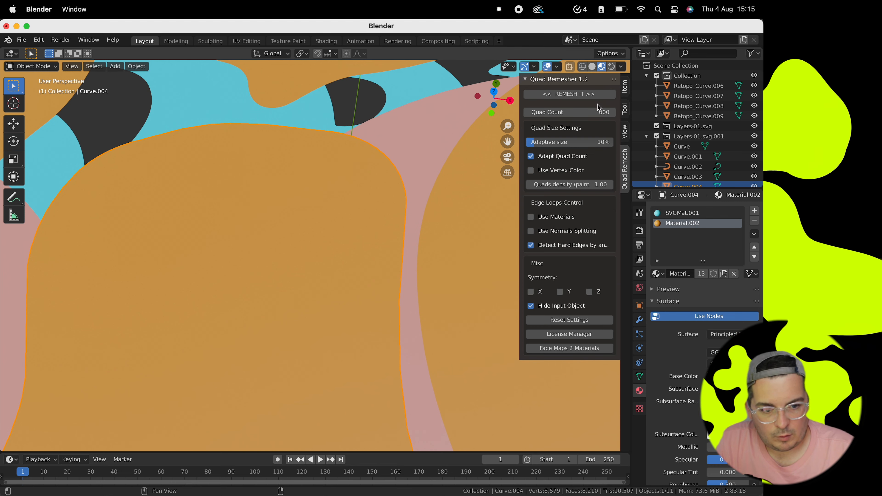
{"action": "left_click", "coordinate": [595, 94]}
{"action": "key", "text": "Tab"}
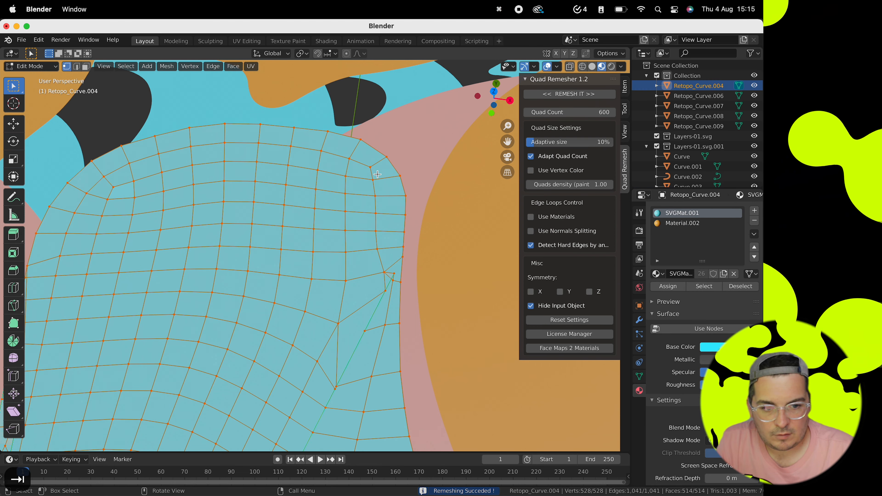
Step: Undo the last remesh of the i body to restore its original outline mesh
{"action": "scroll", "coordinate": [377, 174], "scroll_direction": "left", "scroll_amount": 5}
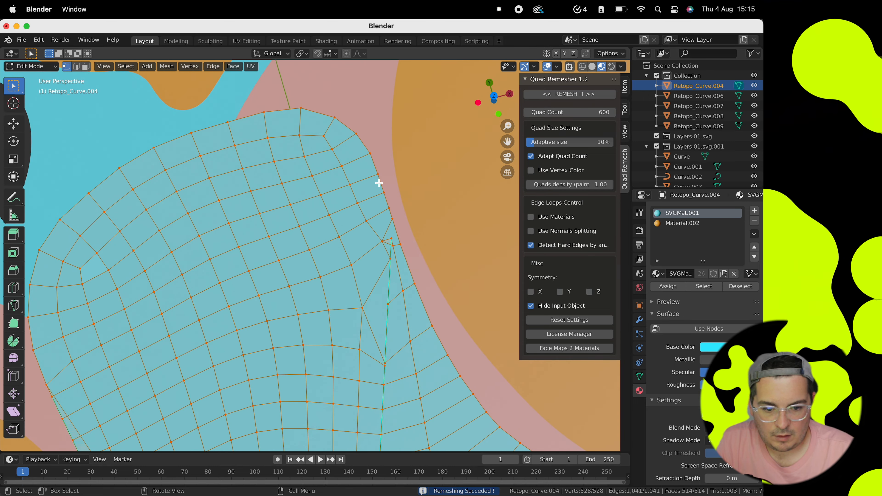
{"action": "scroll", "coordinate": [378, 185], "scroll_direction": "down", "scroll_amount": 5, "text": "ctrl"}
{"action": "scroll", "coordinate": [379, 185], "scroll_direction": "down", "scroll_amount": 3, "text": "shift"}
{"action": "key", "text": "super+z"}
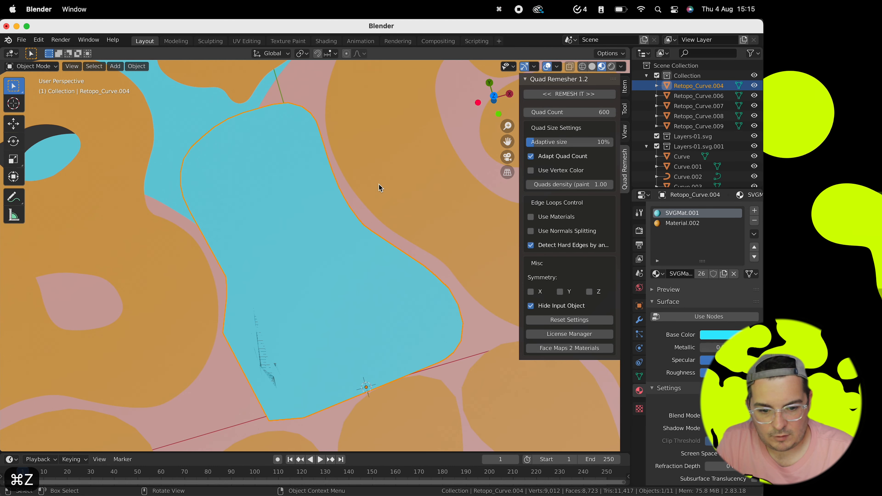
{"action": "key", "text": "super+z"}
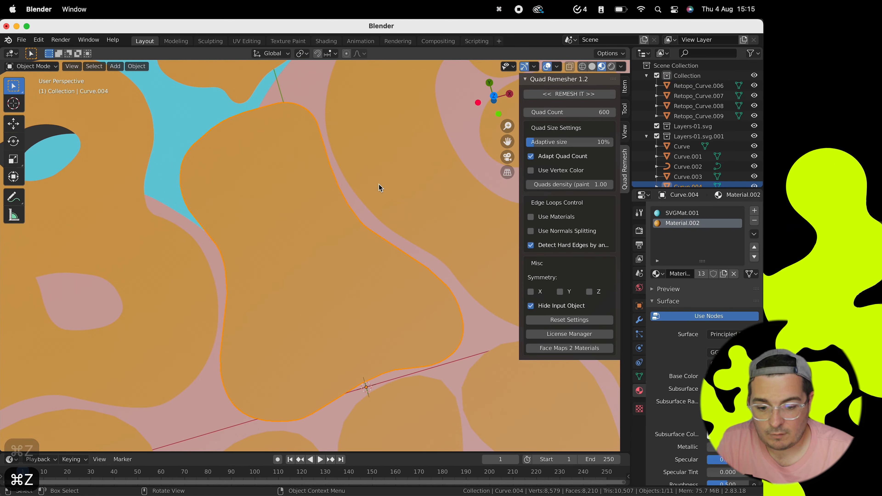
Step: In Edit Mode, connect opposite outline vertices to cut edges across the two lower lobes of the i body
{"action": "scroll", "coordinate": [378, 183], "scroll_direction": "right", "scroll_amount": 5}
{"action": "key", "text": "Tab"}
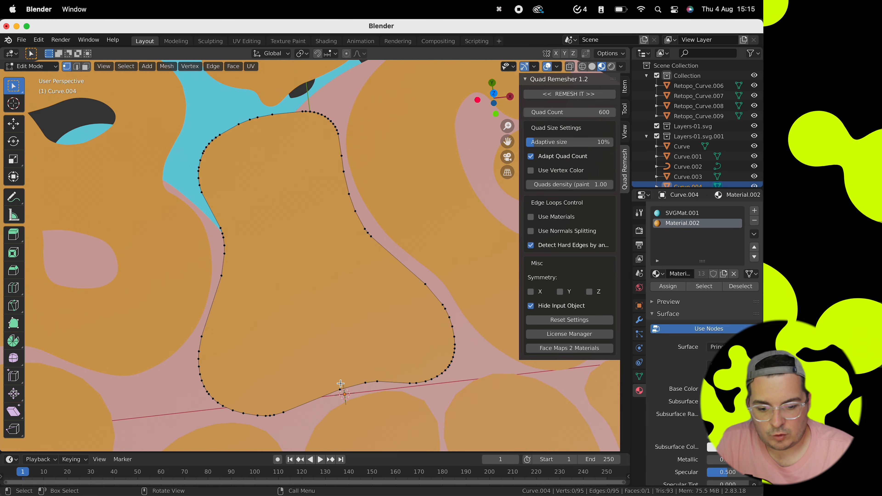
{"action": "left_click", "coordinate": [225, 273], "text": "shift"}
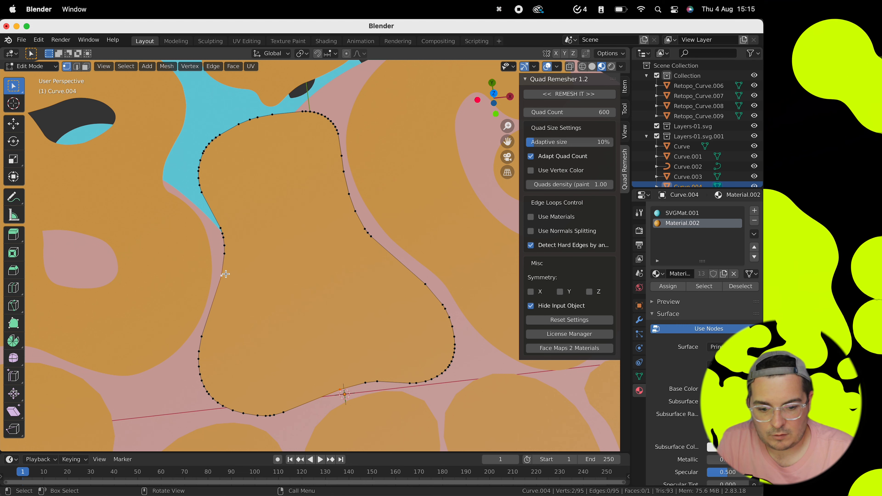
{"action": "key", "text": "j"}
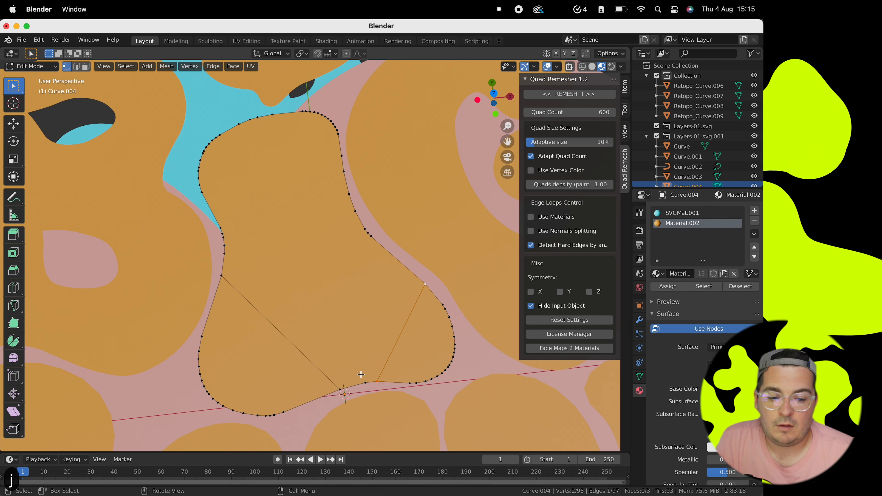
Step: Connect three pairs of opposite outline vertices across the neck and upper part of the i body, and return to Object Mode
{"action": "left_click", "coordinate": [357, 224]}
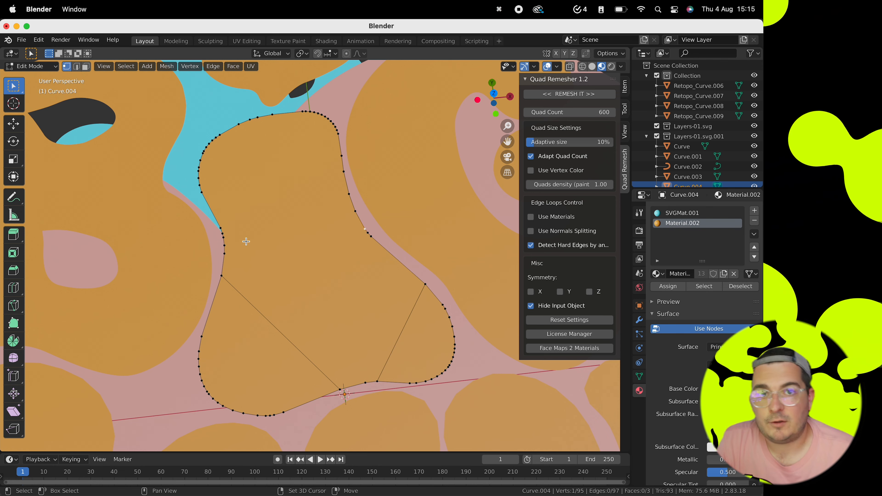
{"action": "key", "text": "j"}
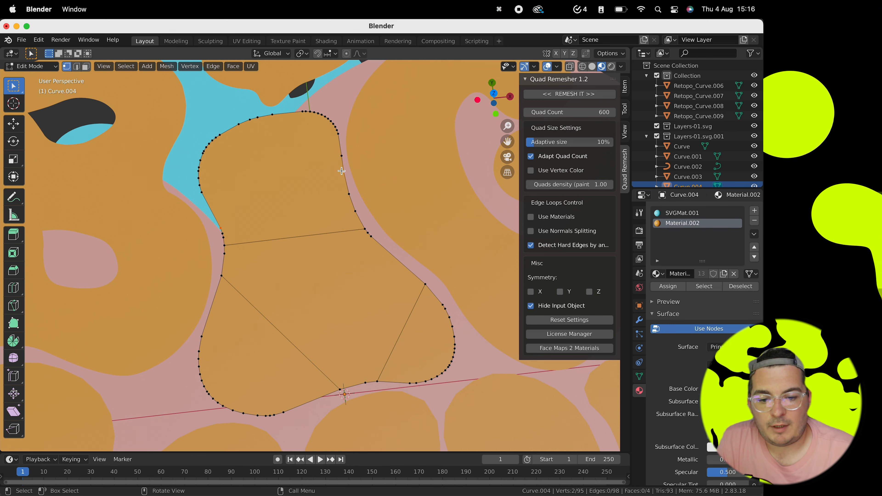
{"action": "key", "text": "j"}
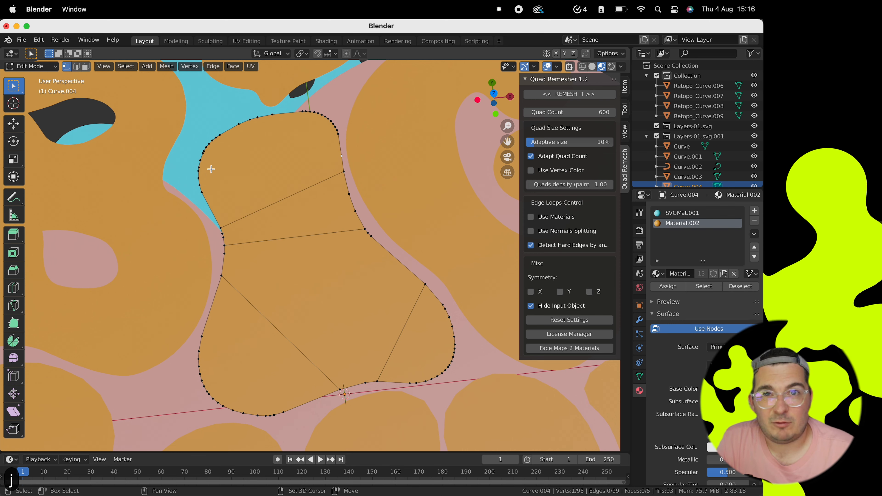
{"action": "key", "text": "j"}
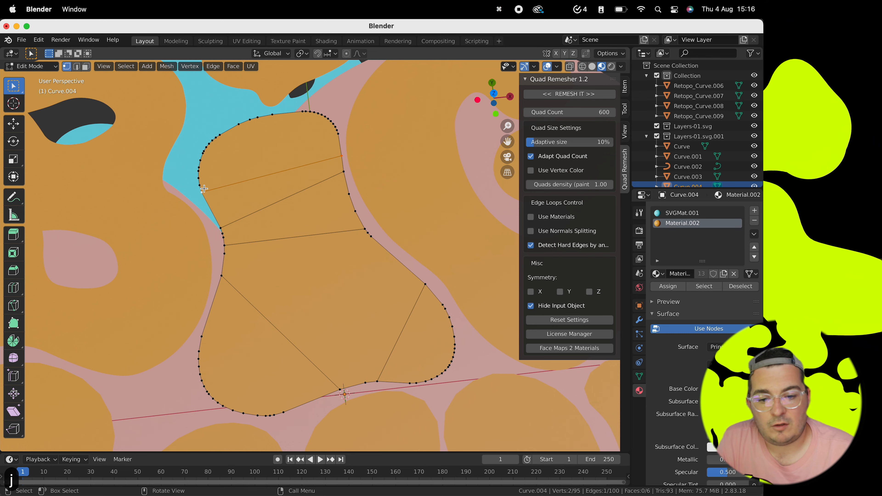
{"action": "key", "text": "Tab"}
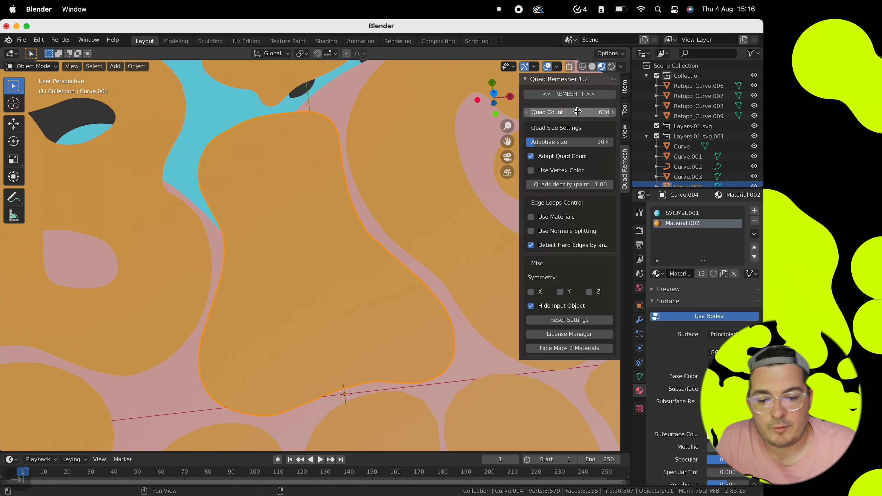
Step: Remesh the divided i body at a quad count of 500 and 50% adaptive size, and show its topology in Edit Mode
{"action": "left_click", "coordinate": [586, 112]}
{"action": "key", "text": "Tab"}
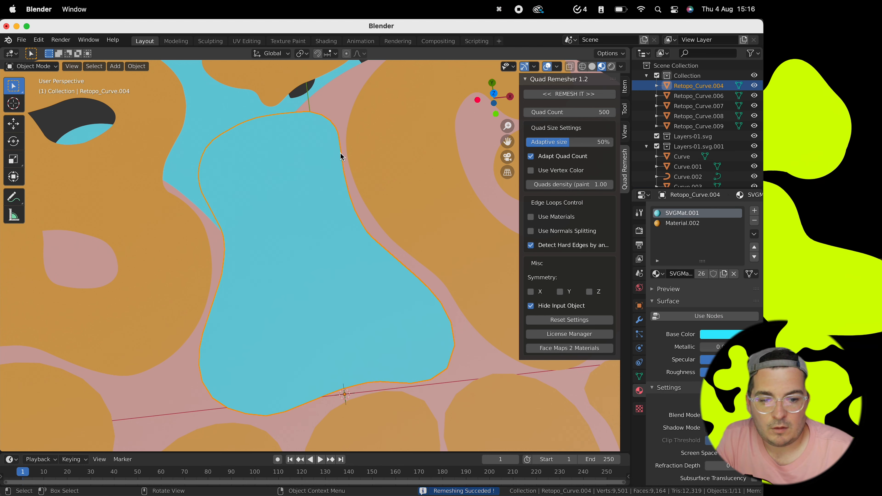
{"action": "key", "text": "Tab"}
{"action": "scroll", "coordinate": [357, 193], "scroll_direction": "left", "scroll_amount": 5}
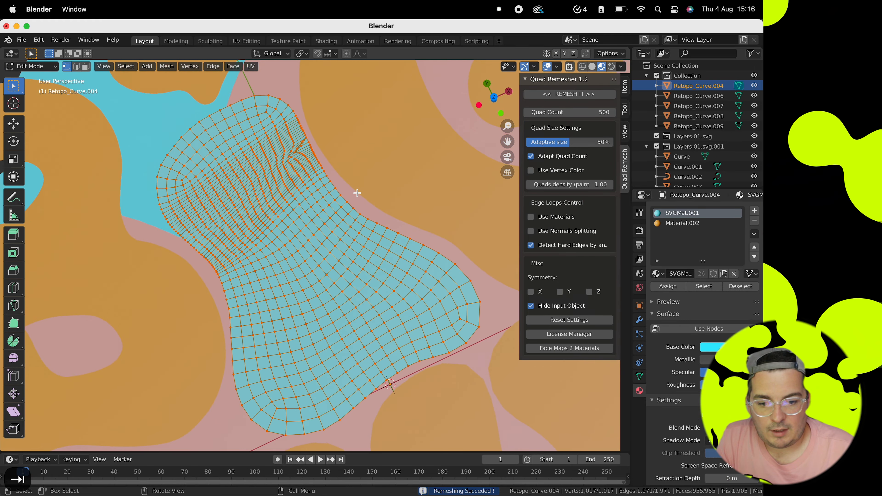
Step: Dissolve the four stray vertices in the pinched area near the upper right edge of the remeshed i body
{"action": "scroll", "coordinate": [357, 194], "scroll_direction": "up", "scroll_amount": 5, "text": "ctrl"}
{"action": "scroll", "coordinate": [357, 193], "scroll_direction": "up", "scroll_amount": 5, "text": "shift"}
{"action": "scroll", "coordinate": [356, 193], "scroll_direction": "up", "scroll_amount": 5, "text": "ctrl"}
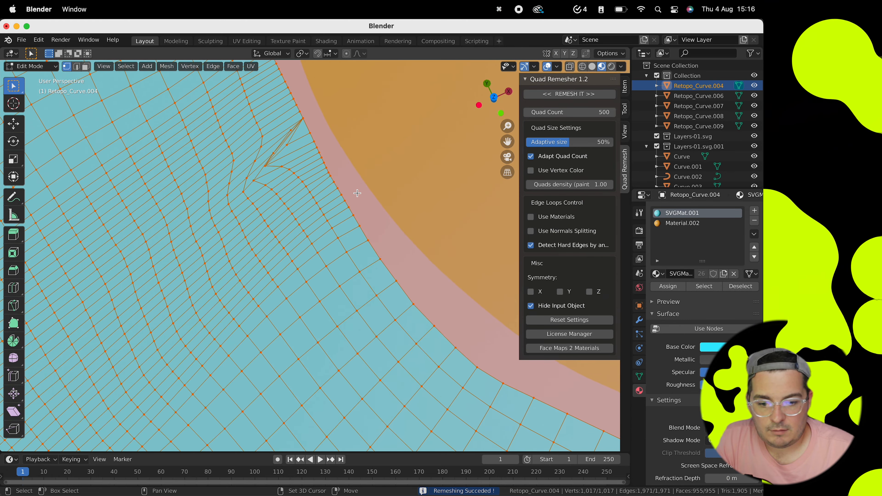
{"action": "scroll", "coordinate": [356, 193], "scroll_direction": "left", "scroll_amount": 2}
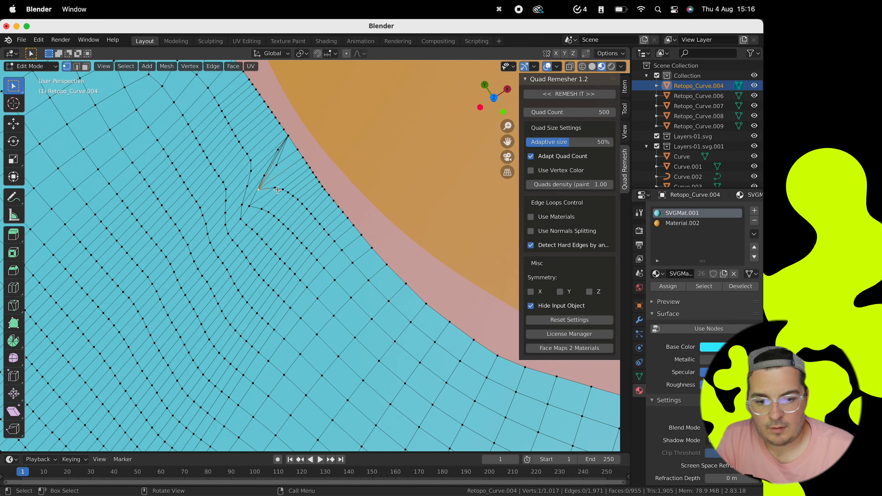
{"action": "key", "text": "x"}
{"action": "left_click", "coordinate": [270, 189]}
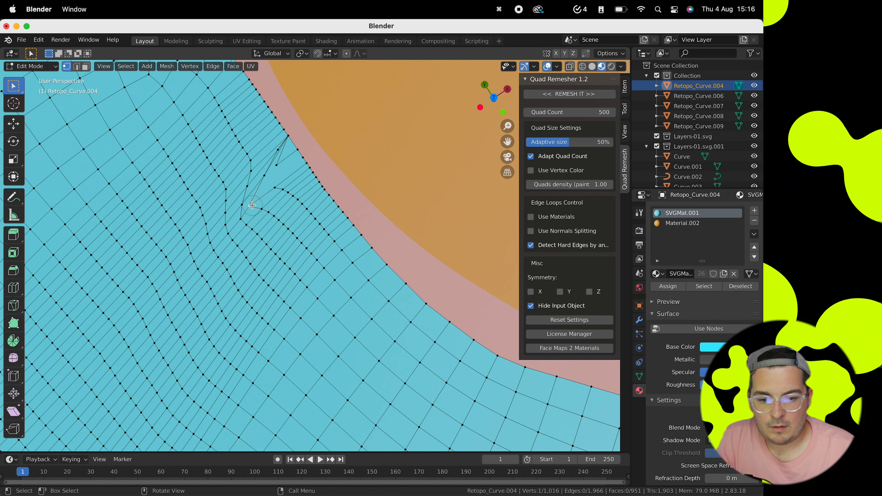
{"action": "key", "text": "x"}
{"action": "left_click", "coordinate": [272, 176]}
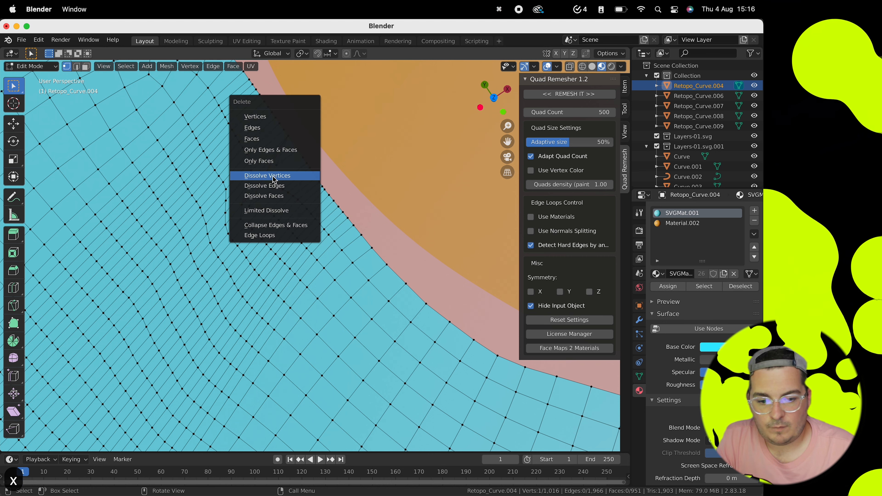
{"action": "key", "text": "x"}
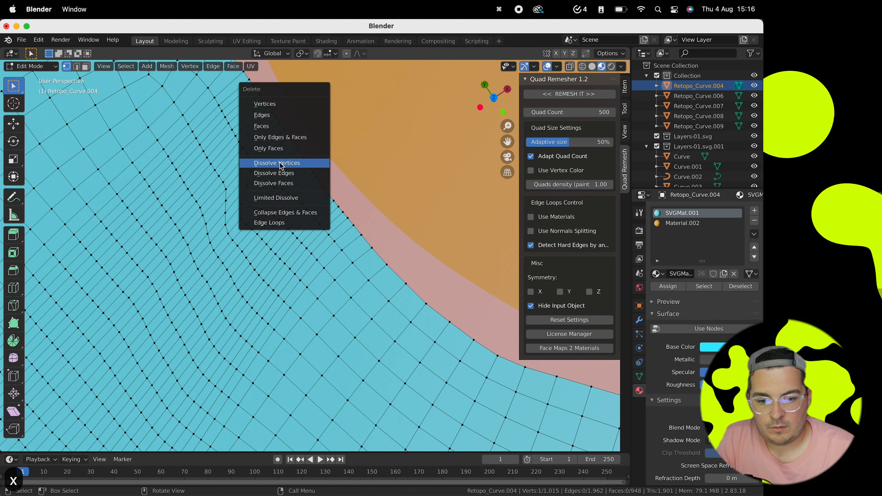
{"action": "left_click", "coordinate": [279, 162]}
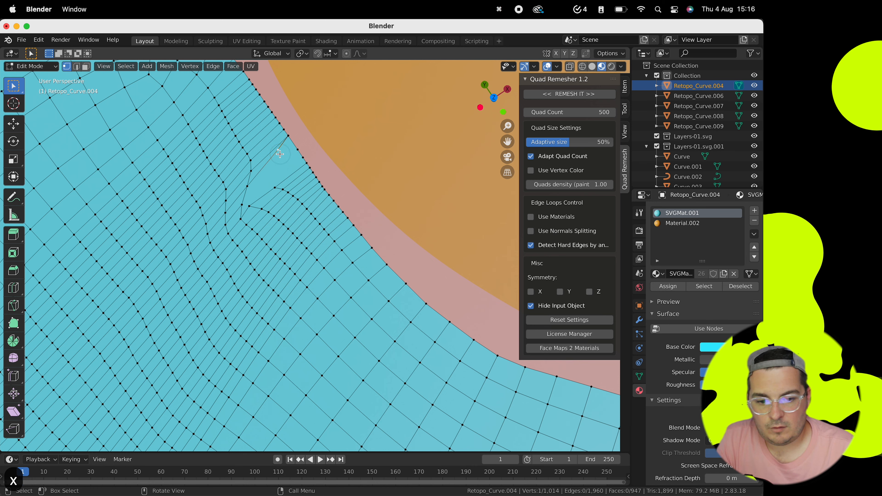
{"action": "key", "text": "x"}
{"action": "left_click", "coordinate": [280, 154]}
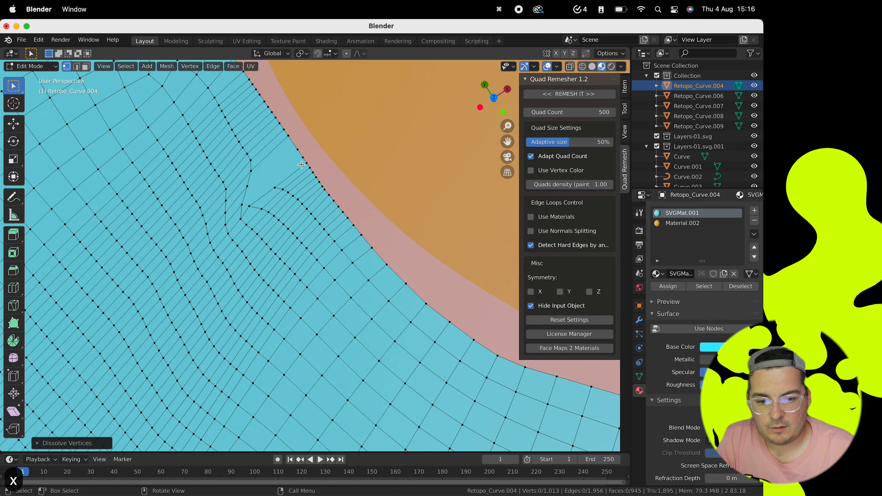
Step: Connect vertices across the gap left by the dissolve and slide a neighbouring vertex to even out the edge flow
{"action": "middle_click_drag", "start_coordinate": [282, 168], "coordinate": [220, 231]}
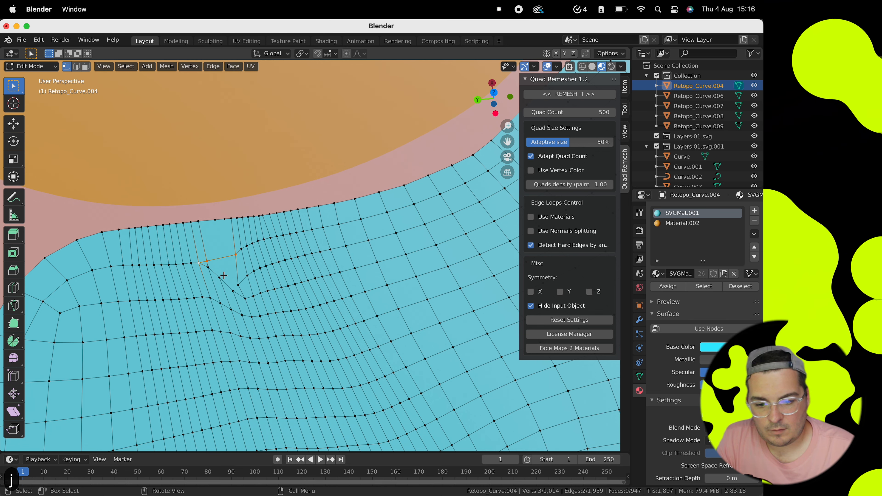
{"action": "middle_click_drag", "start_coordinate": [223, 275], "coordinate": [203, 255]}
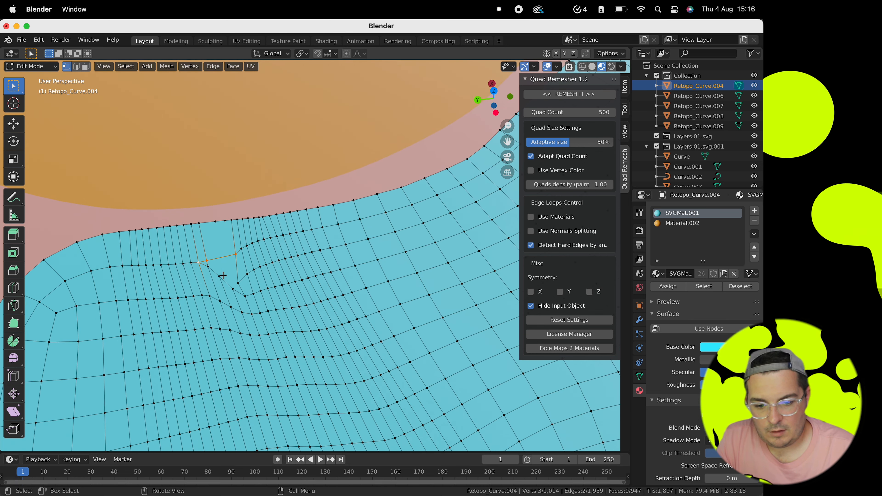
{"action": "key", "text": "KP_7"}
{"action": "scroll", "coordinate": [326, 162], "scroll_direction": "up", "scroll_amount": 4}
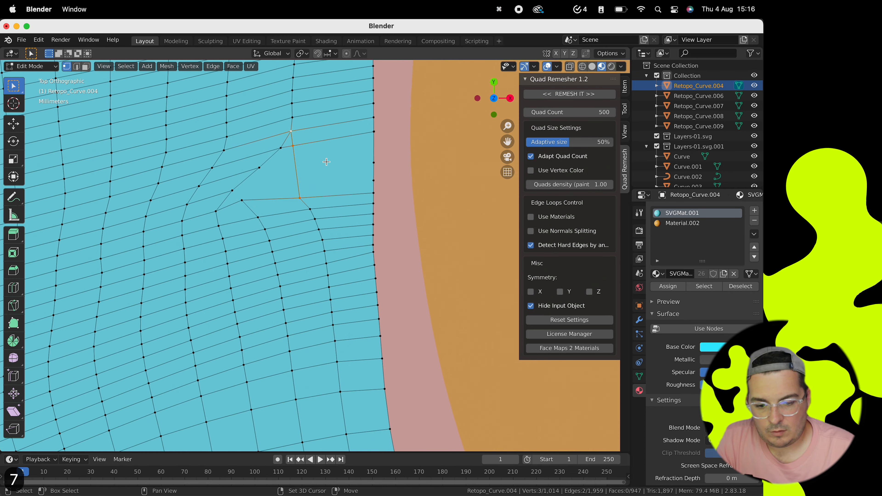
{"action": "key", "text": "shift+v"}
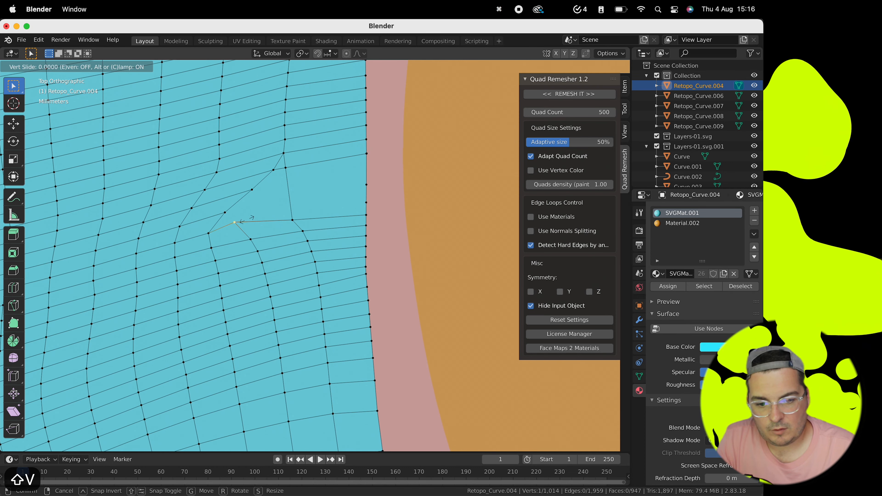
{"action": "left_click", "coordinate": [251, 224]}
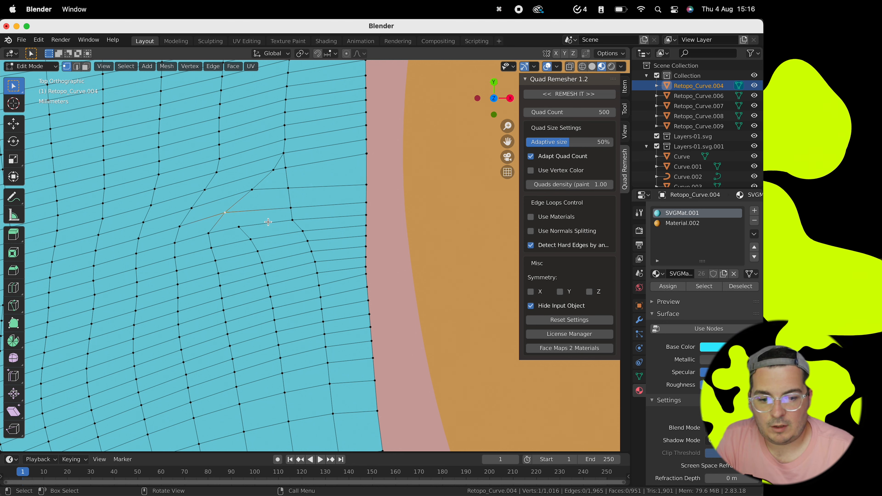
Step: Remesh the repaired i body at a quad count of 500 and 50% adaptive size, and show its topology in Edit Mode
{"action": "scroll", "coordinate": [254, 219], "scroll_direction": "down", "scroll_amount": 5}
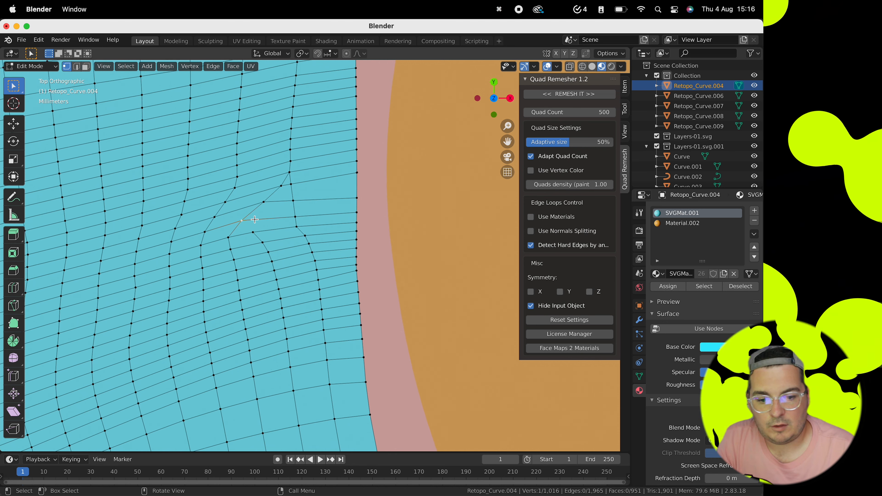
{"action": "scroll", "coordinate": [255, 220], "scroll_direction": "down", "scroll_amount": 3}
{"action": "middle_click_drag", "start_coordinate": [254, 220], "coordinate": [257, 251]}
{"action": "scroll", "coordinate": [257, 251], "scroll_direction": "down", "scroll_amount": 10, "text": "shift"}
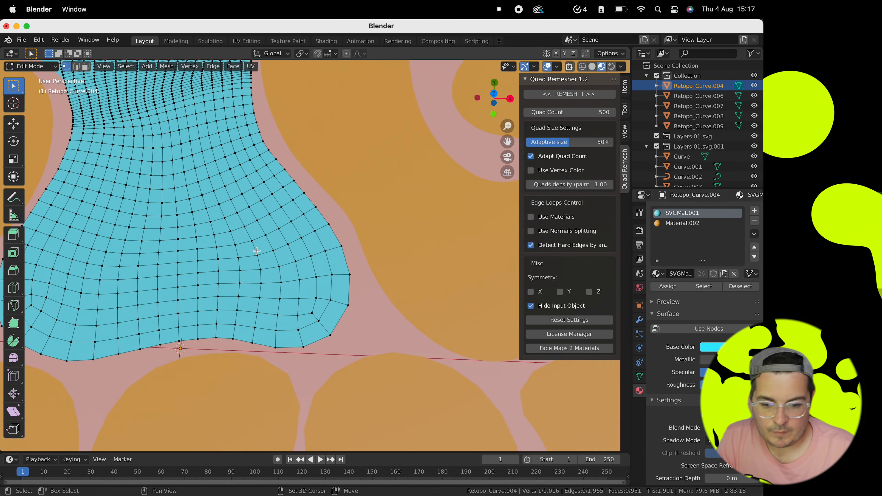
{"action": "scroll", "coordinate": [257, 251], "scroll_direction": "up", "scroll_amount": 3}
{"action": "key", "text": "Tab"}
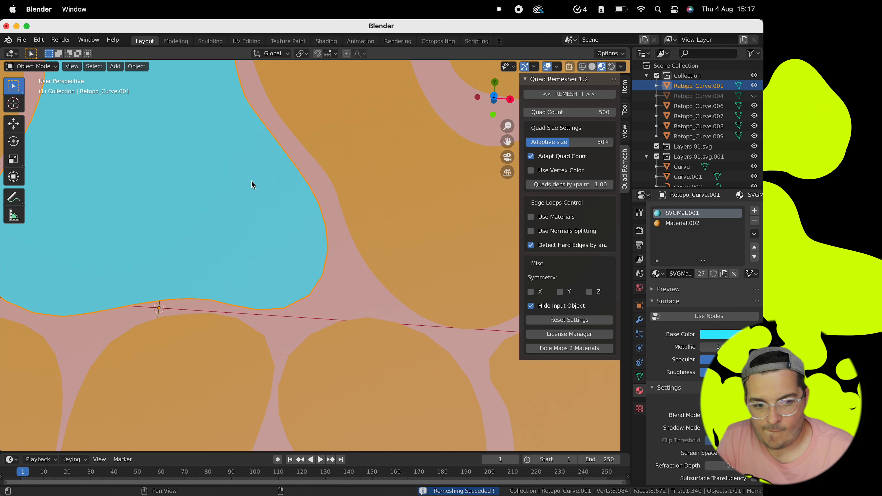
{"action": "scroll", "coordinate": [251, 181], "scroll_direction": "down", "scroll_amount": 2}
{"action": "scroll", "coordinate": [251, 181], "scroll_direction": "up", "scroll_amount": 8, "text": "shift"}
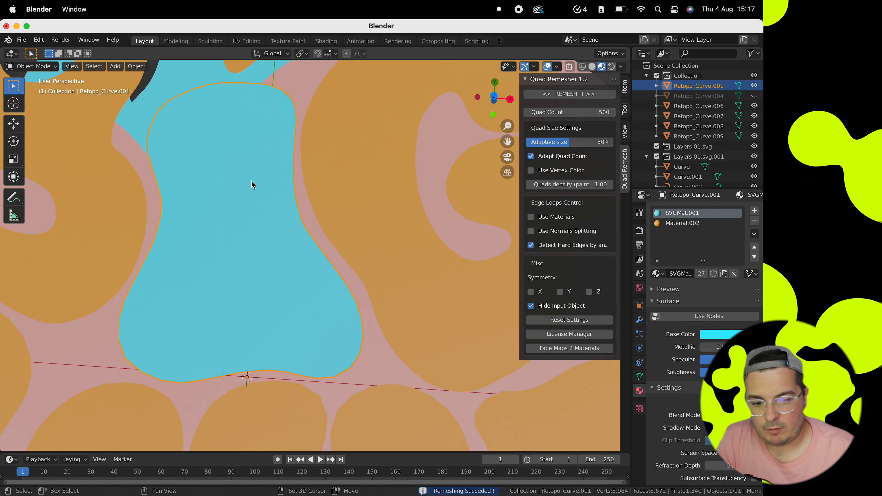
{"action": "key", "text": "Tab"}
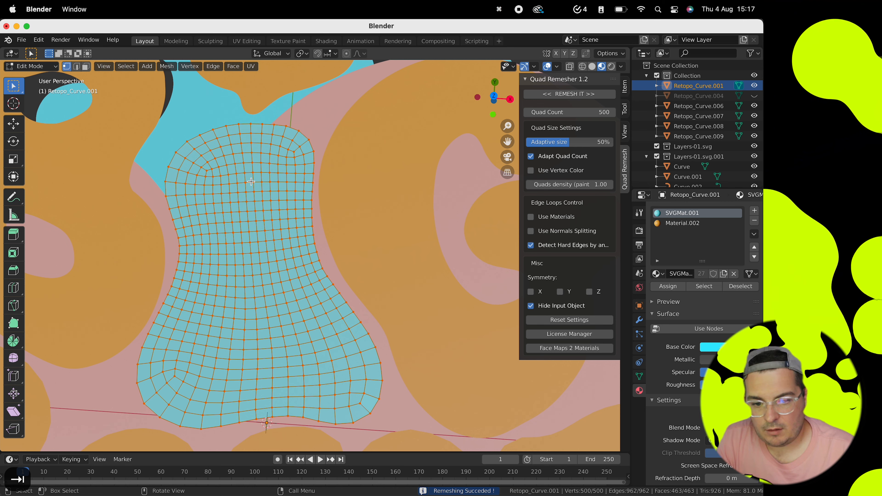
Step: Remesh the i body at a quad count of 700 and assign Material.002 to its faces
{"action": "key", "text": "super+z"}
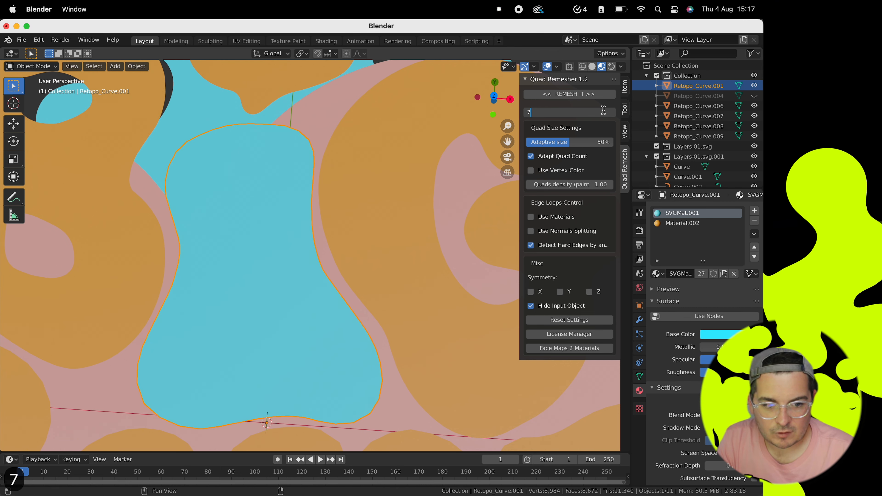
{"action": "left_click", "coordinate": [582, 95]}
{"action": "key", "text": "Tab"}
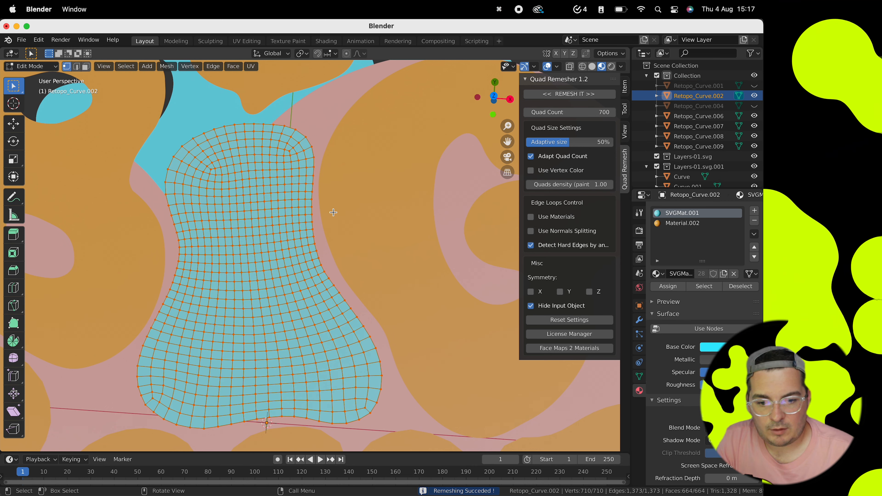
{"action": "left_click", "coordinate": [682, 223]}
{"action": "left_click", "coordinate": [667, 286]}
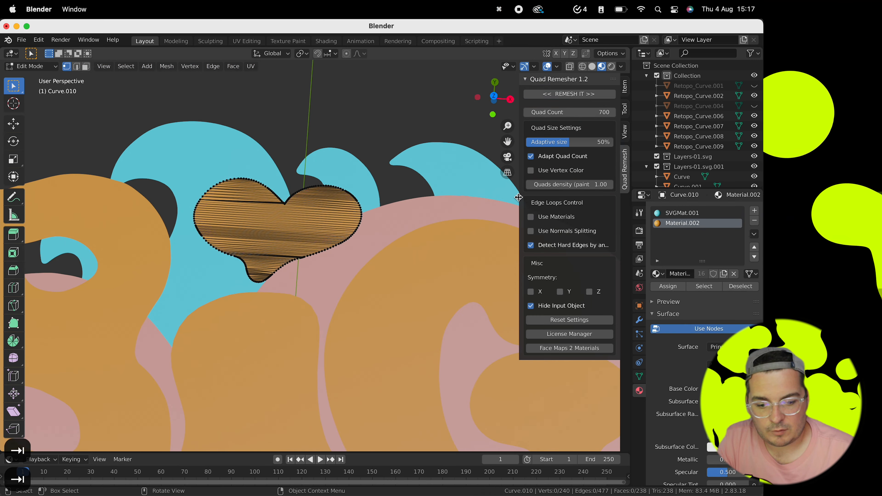
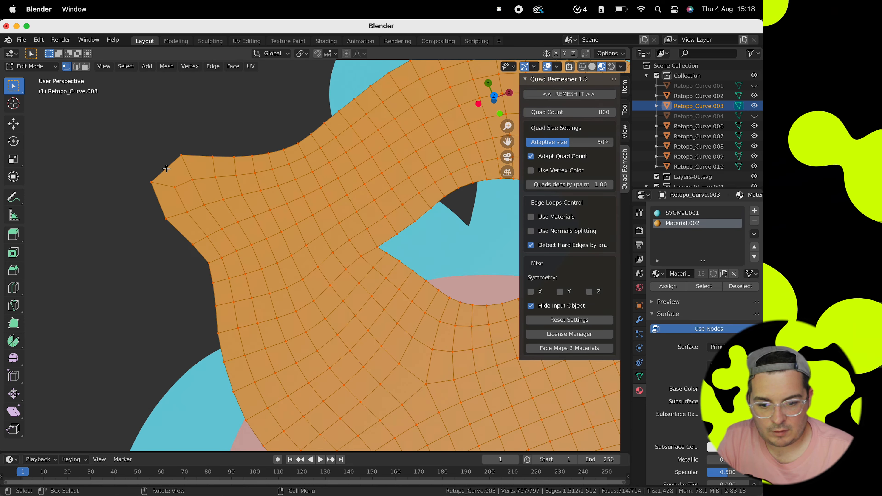
Step: Move a vertex at the upper-left tip of the remeshed B along the Y axis
{"action": "key", "text": "g"}
{"action": "key", "text": "y"}
{"action": "left_click", "coordinate": [161, 205]}
{"action": "scroll", "coordinate": [193, 201], "scroll_direction": "down", "scroll_amount": 3}
{"action": "middle_click_drag", "start_coordinate": [193, 201], "coordinate": [166, 104], "text": "shift"}
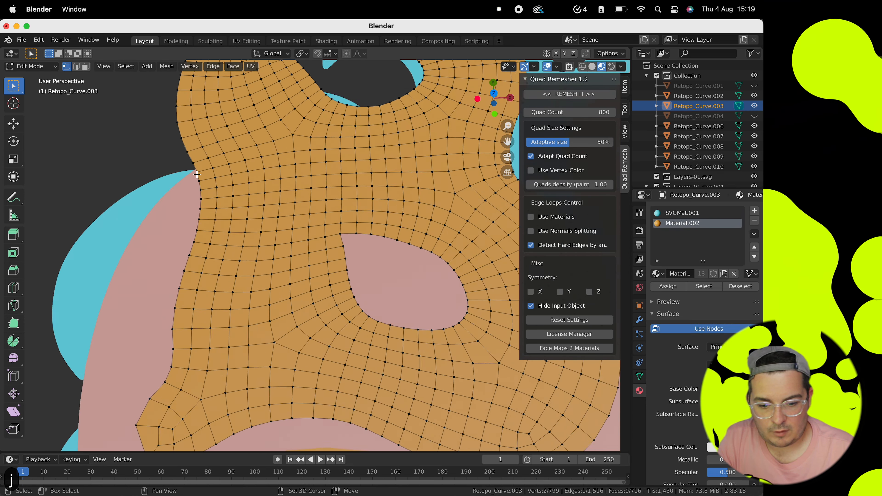
Step: Subdivide the edge at the lower-left tip of the B and move the new vertex in top view to round the outline
{"action": "left_click", "coordinate": [137, 421]}
{"action": "left_click", "coordinate": [126, 389], "text": "shift"}
{"action": "right_click", "coordinate": [126, 392]}
{"action": "left_click", "coordinate": [126, 391]}
{"action": "left_click", "coordinate": [131, 404]}
{"action": "key", "text": "KP_7"}
{"action": "key", "text": "g"}
{"action": "left_click", "coordinate": [128, 409]}
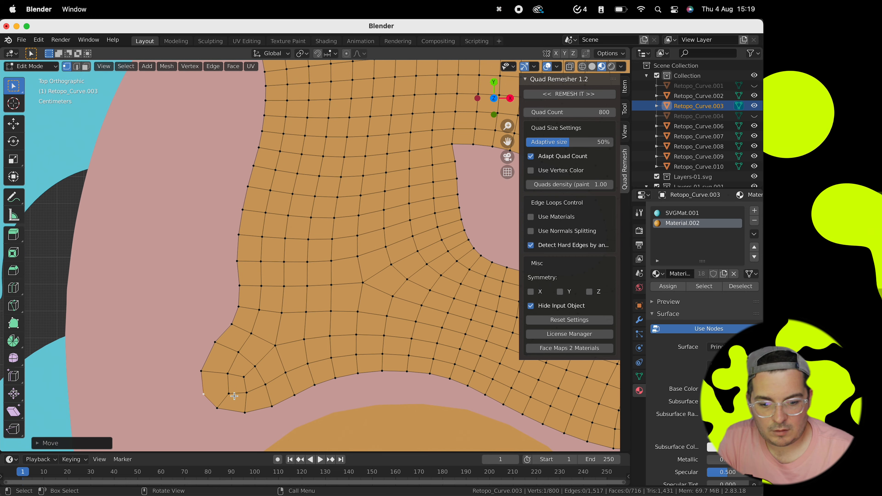
Step: Subdivide the next outline edge up the B's tip, move its midpoint vertex along X, and return to Object Mode
{"action": "left_click", "coordinate": [214, 341]}
{"action": "left_click", "coordinate": [202, 370], "text": "shift"}
{"action": "right_click", "coordinate": [207, 358]}
{"action": "left_click", "coordinate": [207, 357]}
{"action": "left_click", "coordinate": [208, 356]}
{"action": "key", "text": "g"}
{"action": "key", "text": "x"}
{"action": "left_click", "coordinate": [204, 354]}
{"action": "scroll", "coordinate": [222, 361], "scroll_direction": "down", "scroll_amount": 4}
{"action": "middle_click_drag", "start_coordinate": [230, 368], "coordinate": [222, 341], "text": "shift"}
{"action": "key", "text": "Tab"}
{"action": "key", "text": "Tab"}
{"action": "key", "text": "Tab"}
{"action": "scroll", "coordinate": [208, 349], "scroll_direction": "down", "scroll_amount": 4}
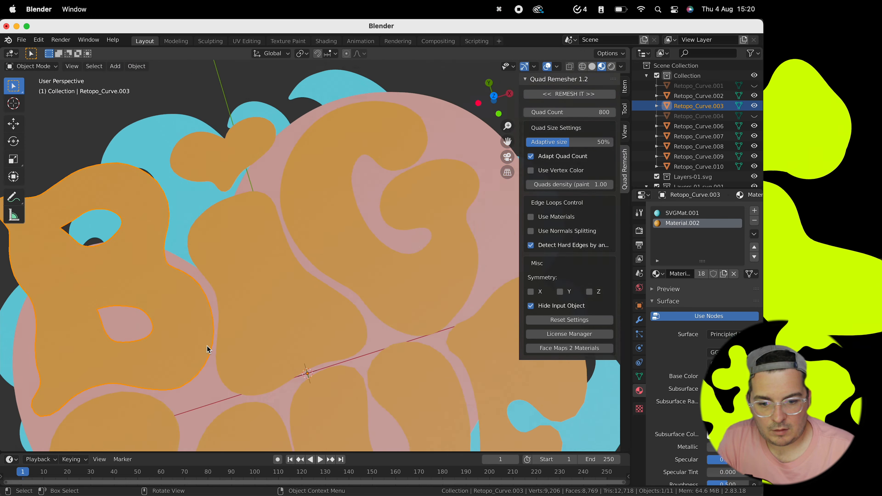
Step: Join the selected remeshed letters into one object and show the combined topology in Edit Mode
{"action": "left_click", "coordinate": [347, 288], "text": "shift"}
{"action": "middle_click_drag", "start_coordinate": [243, 376], "coordinate": [210, 224], "text": "shift"}
{"action": "left_click", "coordinate": [127, 283], "text": "shift"}
{"action": "key", "text": "super+j"}
{"action": "scroll", "coordinate": [417, 209], "scroll_direction": "down", "scroll_amount": 3}
{"action": "middle_click_drag", "start_coordinate": [455, 202], "coordinate": [419, 171]}
{"action": "key", "text": "Tab"}
{"action": "key", "text": "Tab"}
Step: Undo the join that included the un-remeshed G and select the G as a separate object
{"action": "key", "text": "super+z"}
{"action": "key", "text": "super+z"}
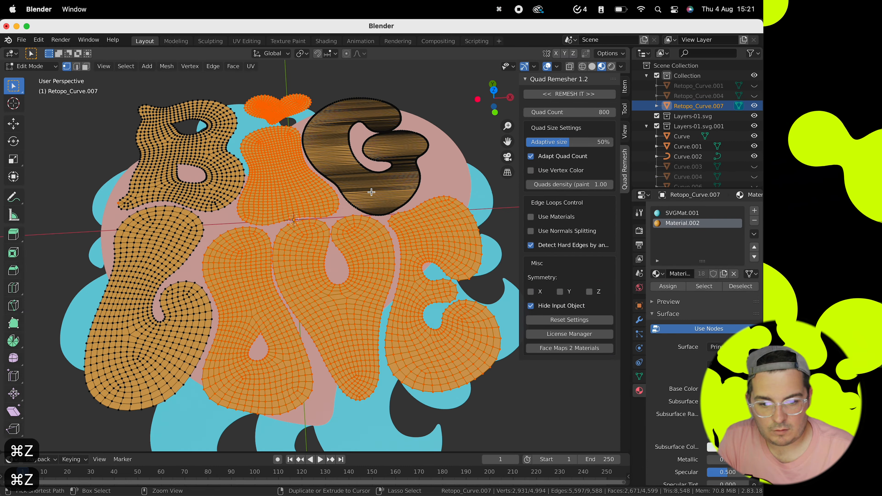
{"action": "key", "text": "super+z"}
{"action": "scroll", "coordinate": [386, 194], "scroll_direction": "up", "scroll_amount": 5}
{"action": "middle_click_drag", "start_coordinate": [386, 195], "coordinate": [374, 141]}
{"action": "middle_click_drag", "start_coordinate": [368, 101], "coordinate": [329, 191], "text": "shift"}
{"action": "left_click", "coordinate": [407, 195]}
{"action": "key", "text": "Tab"}
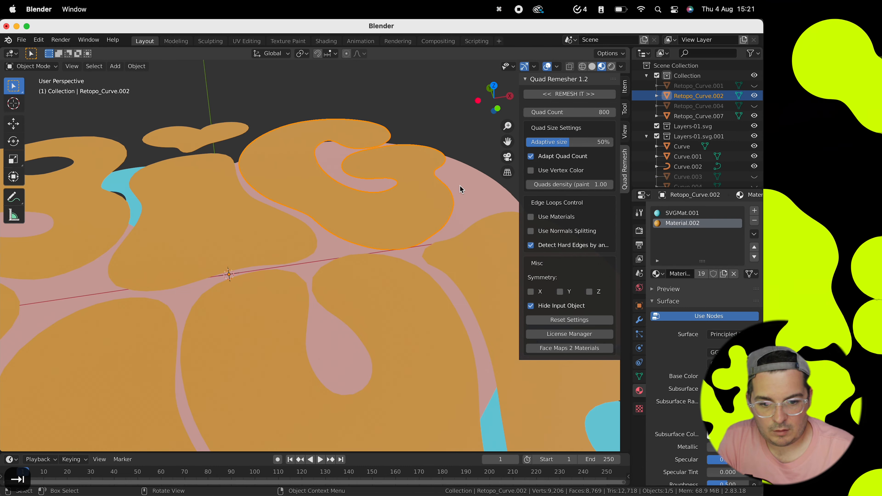
Step: Try remeshing the G at a quad count of 600 and 50% adaptive size, and check its topology
{"action": "middle_click_drag", "start_coordinate": [459, 189], "coordinate": [434, 212]}
{"action": "double_click", "coordinate": [570, 112]}
{"action": "type", "text": "700"}
{"action": "key", "text": "Return"}
{"action": "key", "text": "Escape"}
{"action": "key", "text": "Tab"}
{"action": "key", "text": "Tab"}
{"action": "double_click", "coordinate": [576, 113]}
{"action": "type", "text": "600"}
{"action": "key", "text": "Return"}
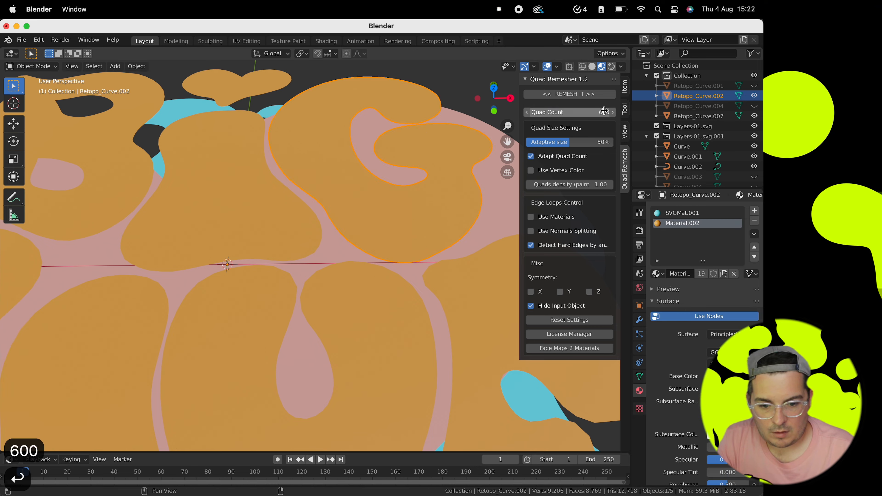
{"action": "left_click", "coordinate": [569, 94]}
{"action": "key", "text": "Tab"}
{"action": "key", "text": "Tab"}
Step: Remesh the G at a quad count of 700
{"action": "double_click", "coordinate": [576, 113]}
{"action": "type", "text": "700"}
{"action": "key", "text": "Return"}
{"action": "left_click", "coordinate": [570, 94]}
Step: Assign Material.002 to the remeshed G's faces and join the G to the other letters
{"action": "key", "text": "Tab"}
{"action": "left_click", "coordinate": [670, 288]}
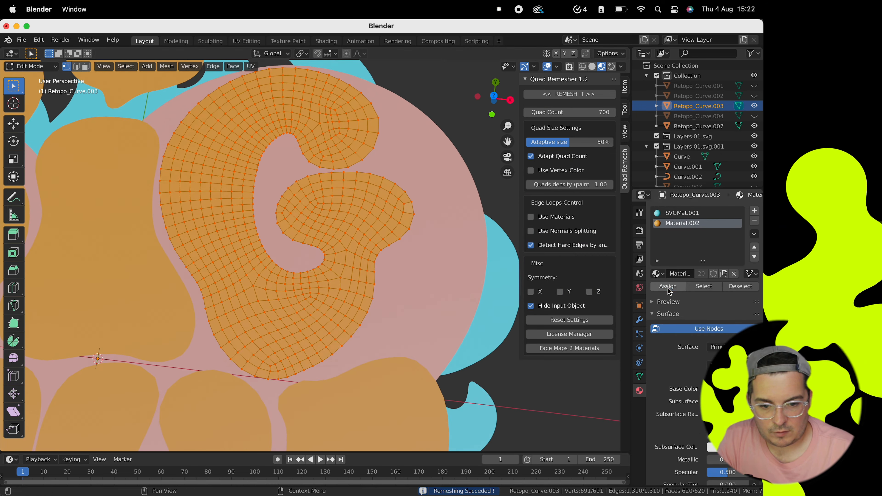
{"action": "key", "text": "Tab"}
{"action": "key", "text": "super+j"}
Step: Remesh the heart behind the letters at a quad count of 800 and 50% adaptive size
{"action": "left_click", "coordinate": [297, 255]}
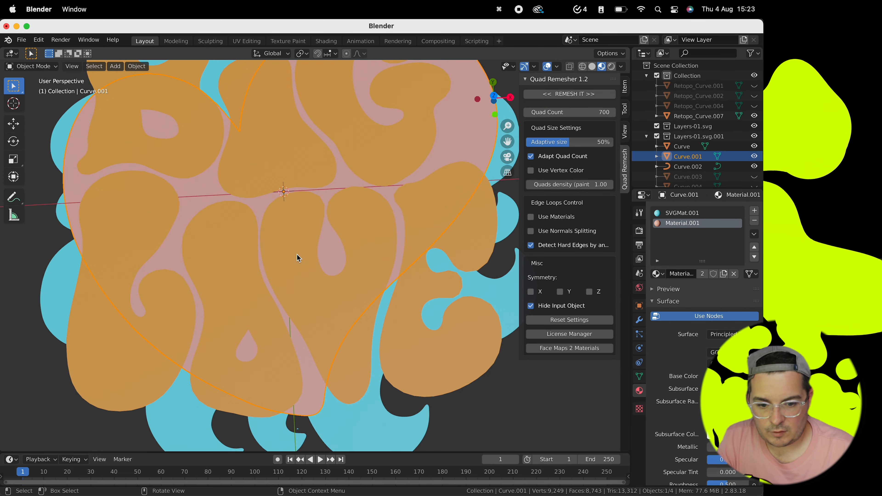
{"action": "key", "text": "Tab"}
{"action": "scroll", "coordinate": [298, 257], "scroll_direction": "down", "scroll_amount": 4}
{"action": "middle_click_drag", "start_coordinate": [297, 257], "coordinate": [313, 222]}
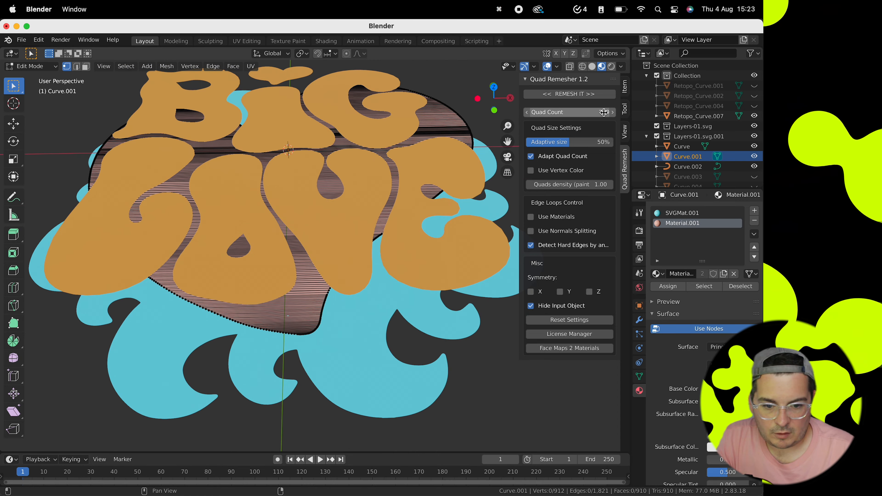
{"action": "left_click", "coordinate": [578, 94]}
{"action": "middle_click_drag", "start_coordinate": [382, 187], "coordinate": [340, 226]}
{"action": "scroll", "coordinate": [378, 229], "scroll_direction": "down", "scroll_amount": 5}
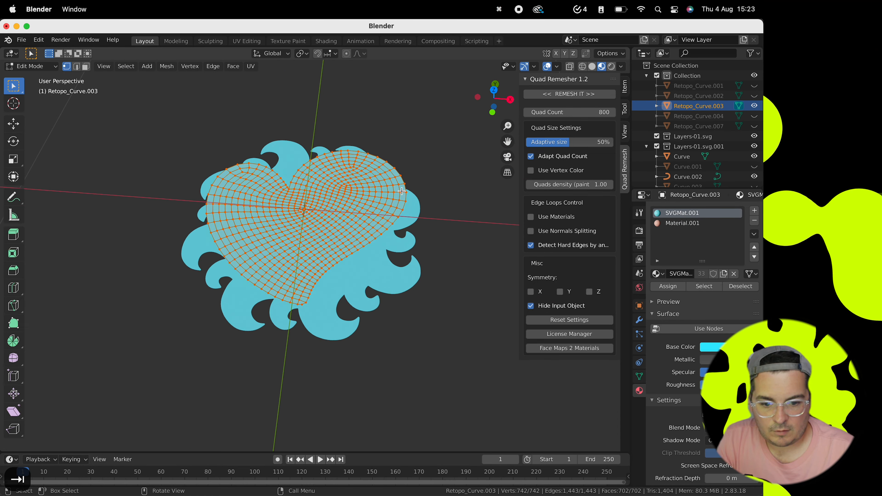
{"action": "scroll", "coordinate": [347, 208], "scroll_direction": "up", "scroll_amount": 3}
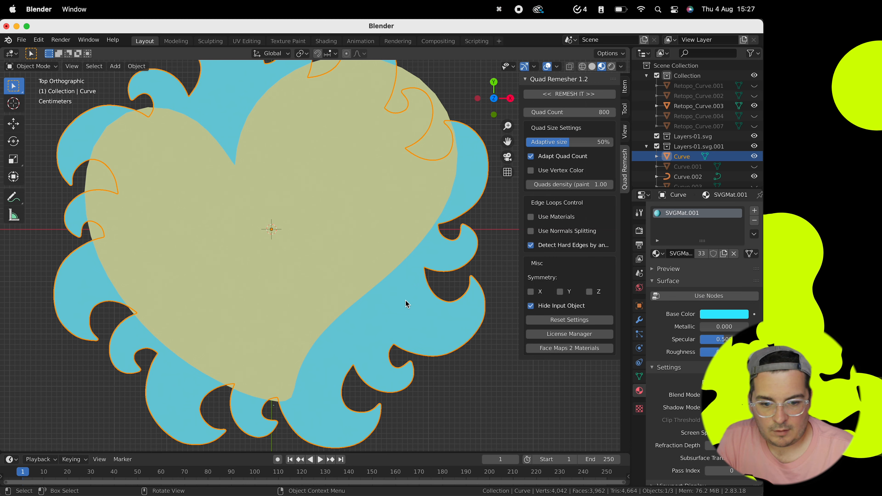
Step: Show the blue splash shape in Edit Mode and set the remesher's quad count to 1000
{"action": "key", "text": "Tab"}
{"action": "left_click", "coordinate": [604, 112]}
{"action": "type", "text": "1000"}
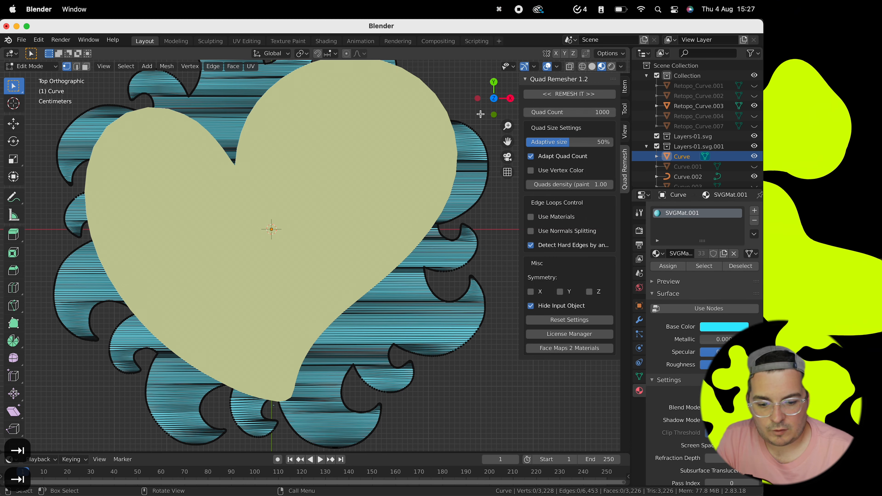
{"action": "key", "text": "super+z"}
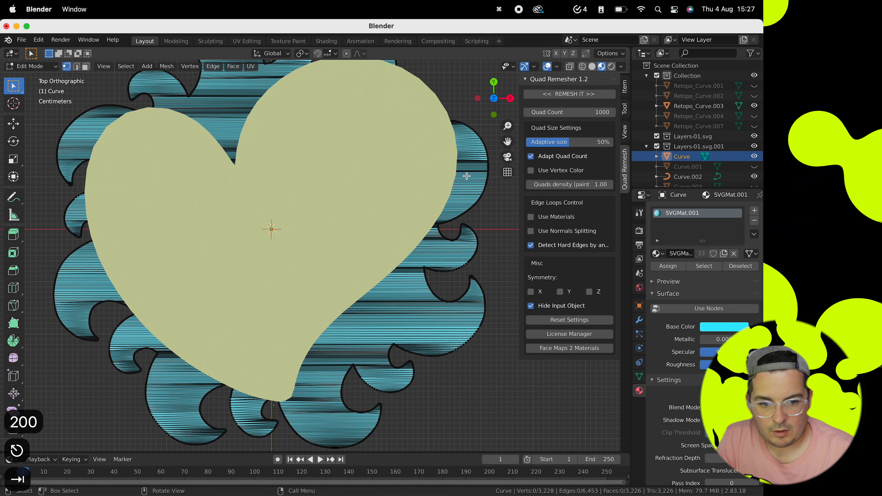
Step: Clean up the blue splash mesh with a Limited Dissolve on all its geometry
{"action": "left_click", "coordinate": [167, 65]}
{"action": "mouse_move", "coordinate": [207, 248]}
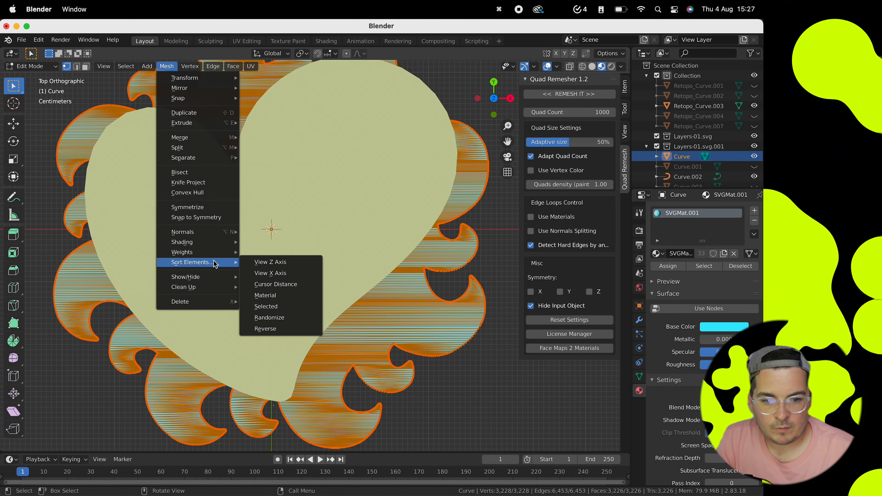
{"action": "mouse_move", "coordinate": [200, 158]}
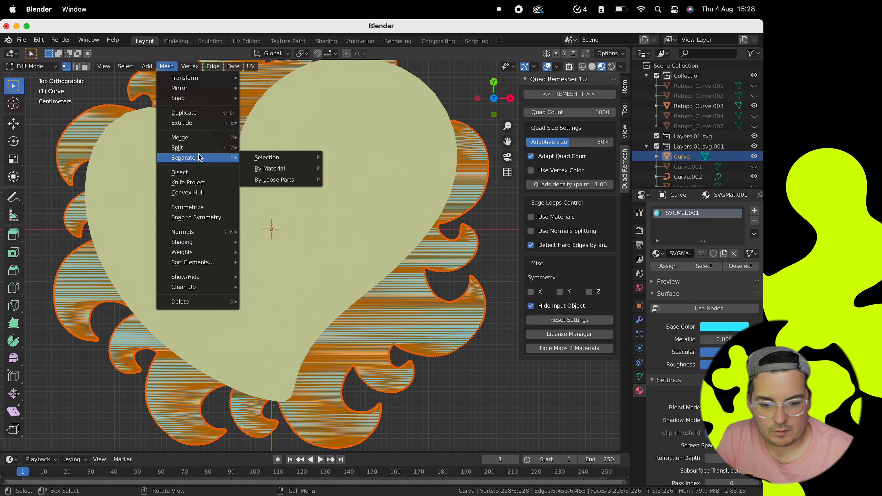
{"action": "mouse_move", "coordinate": [195, 286]}
{"action": "left_click", "coordinate": [301, 319]}
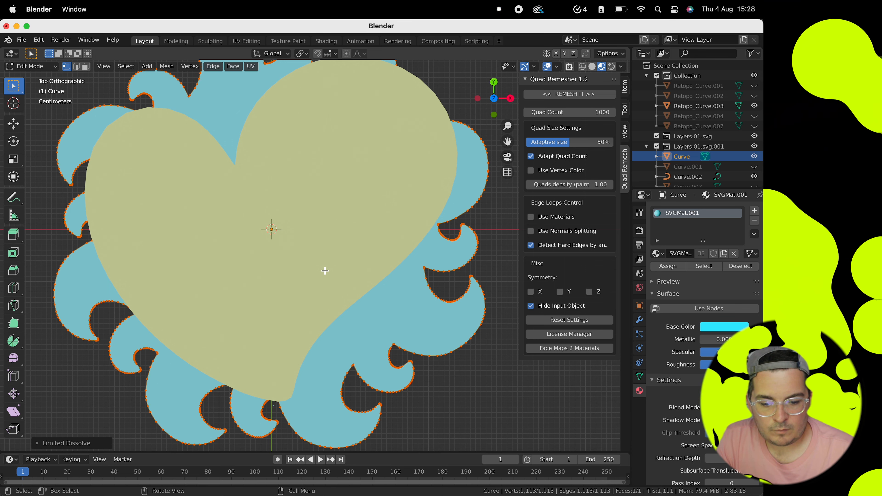
Step: Try remeshing the dissolved blue splash shape at a quad count of 2000
{"action": "double_click", "coordinate": [594, 110]}
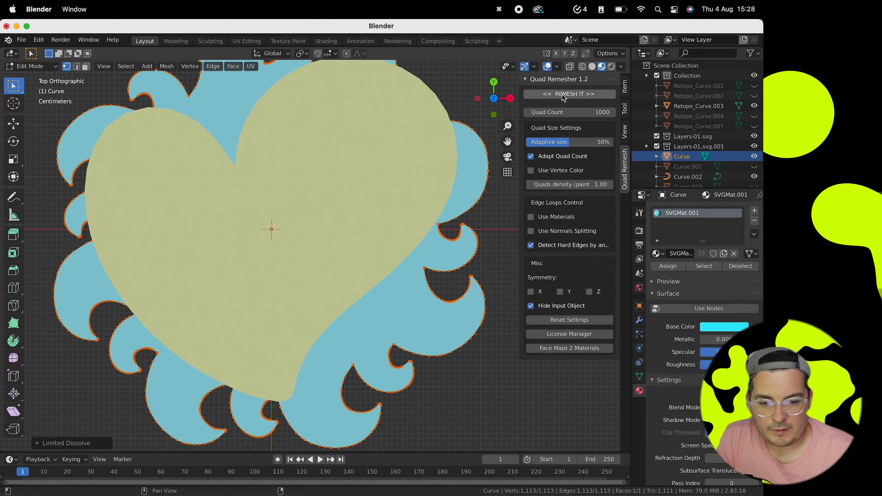
{"action": "type", "text": "2000"}
{"action": "key", "text": "Return"}
{"action": "left_click", "coordinate": [569, 94]}
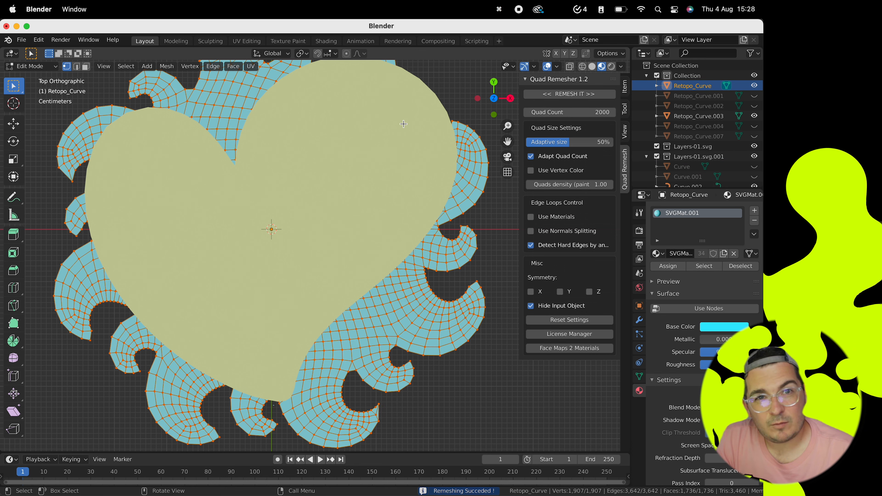
{"action": "key", "text": "ctrl+z"}
{"action": "key", "text": "ctrl+z"}
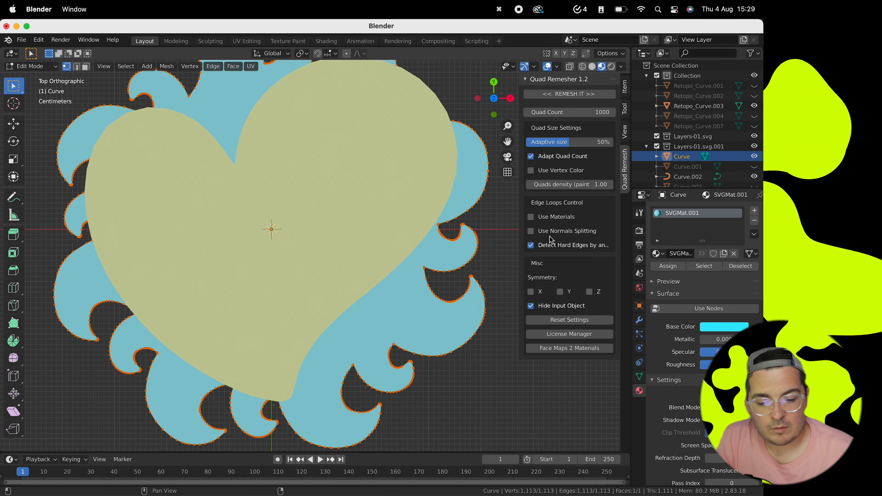
{"action": "scroll", "coordinate": [746, 132], "scroll_direction": "down", "scroll_amount": 3}
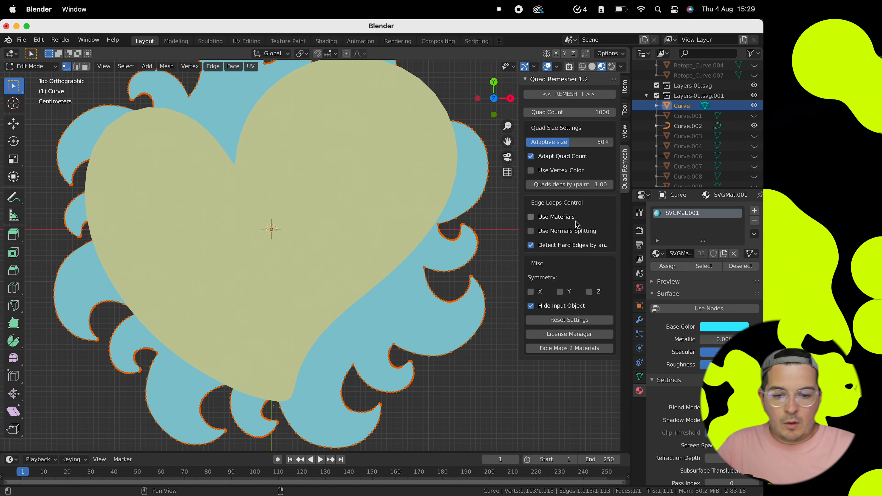
{"action": "middle_click_drag", "start_coordinate": [586, 196], "coordinate": [586, 197]}
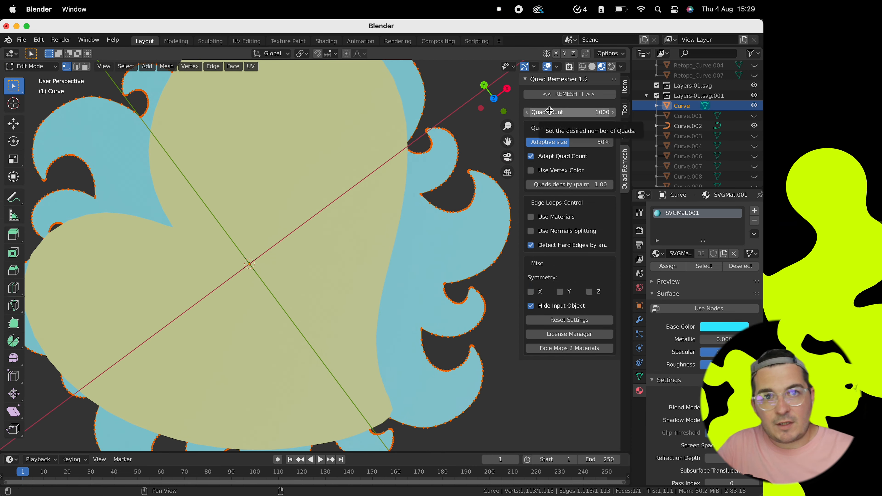
{"action": "middle_click_drag", "start_coordinate": [546, 171], "coordinate": [546, 172]}
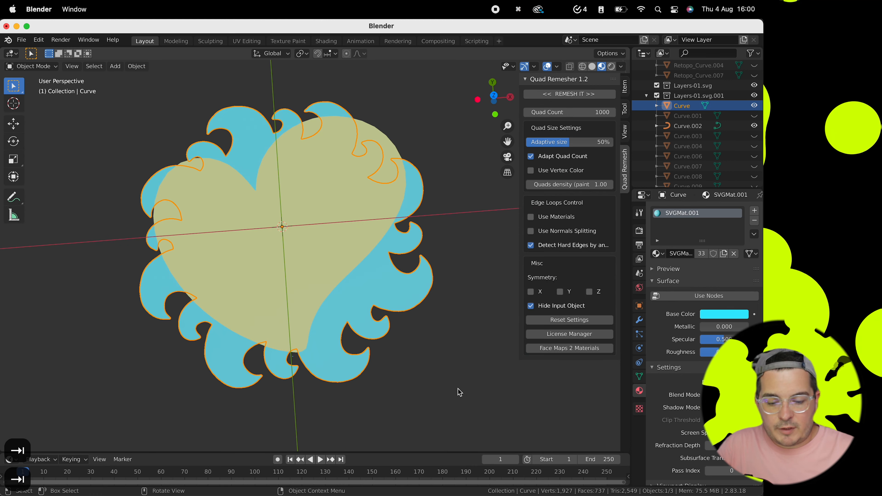
{"action": "middle_click_drag", "start_coordinate": [457, 388], "coordinate": [459, 389]}
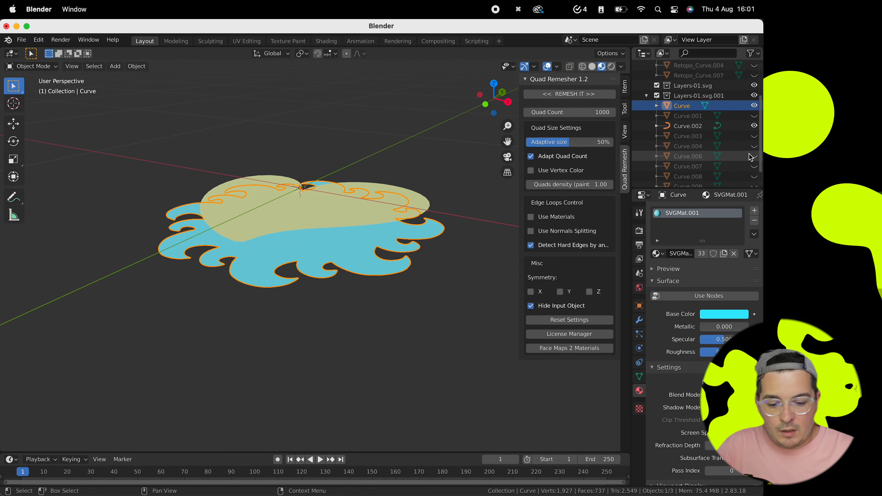
Step: Unhide the joined lettering object Retopo_Curve.007
{"action": "scroll", "coordinate": [749, 157], "scroll_direction": "down", "scroll_amount": 2}
{"action": "scroll", "coordinate": [749, 157], "scroll_direction": "up", "scroll_amount": 5}
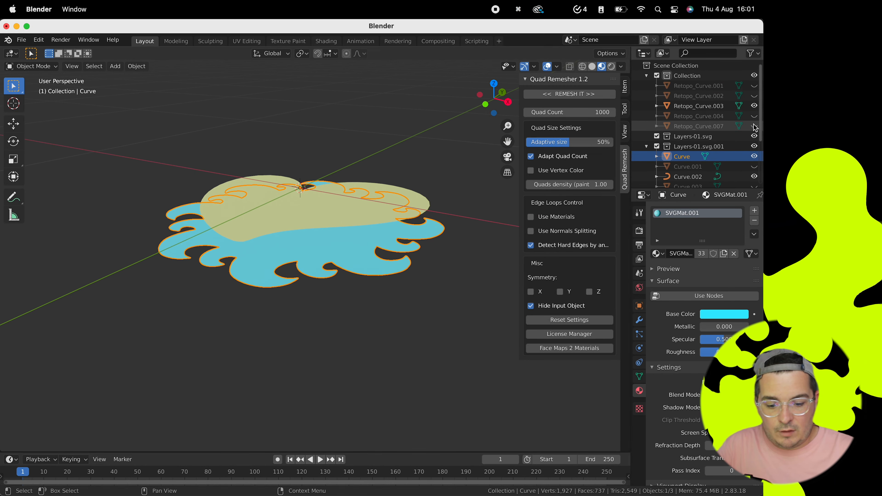
{"action": "left_click", "coordinate": [754, 116]}
{"action": "left_click", "coordinate": [754, 116]}
{"action": "left_click", "coordinate": [754, 126]}
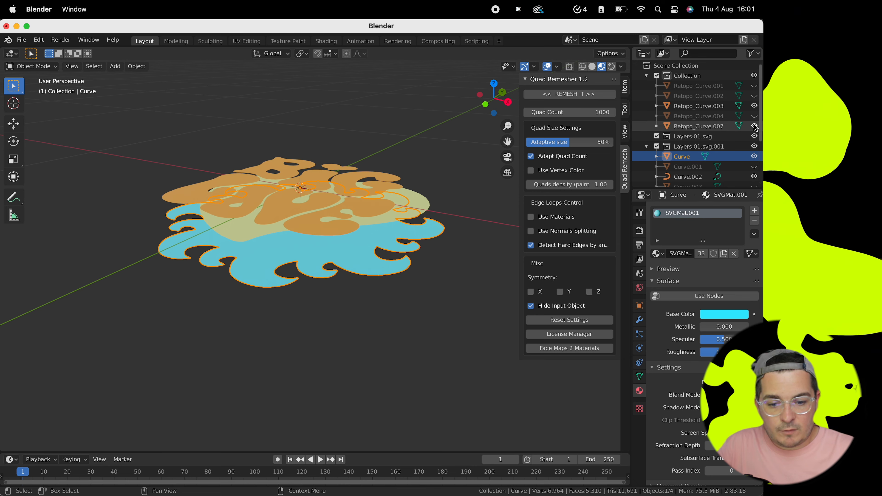
Step: Extrude the whole blue splash shape 0.04 m along its normal and return to Object Mode
{"action": "middle_click_drag", "start_coordinate": [396, 197], "coordinate": [390, 269]}
{"action": "key", "text": "Tab"}
{"action": "key", "text": "a"}
{"action": "type", "text": "e"}
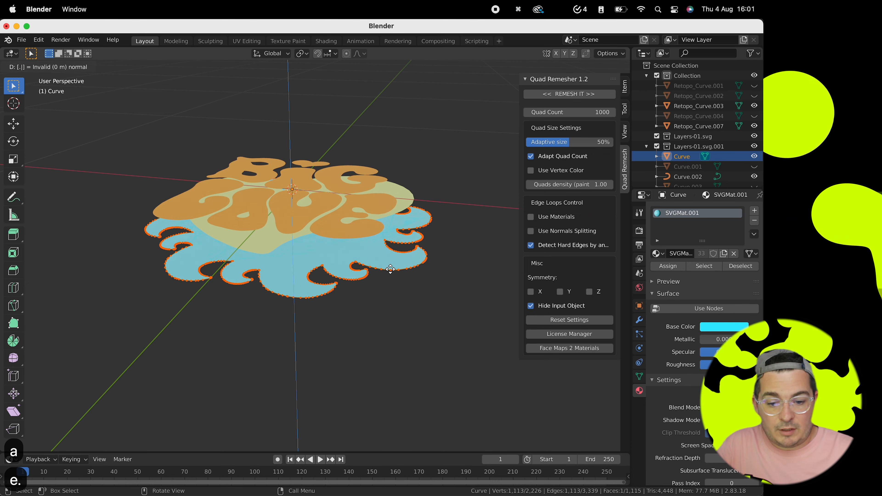
{"action": "type", "text": ".04"}
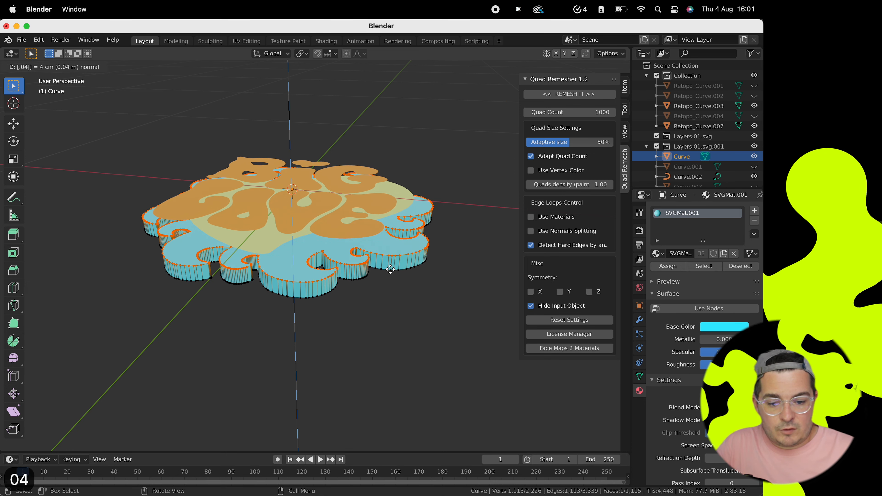
{"action": "key", "text": "Return"}
{"action": "key", "text": "Tab"}
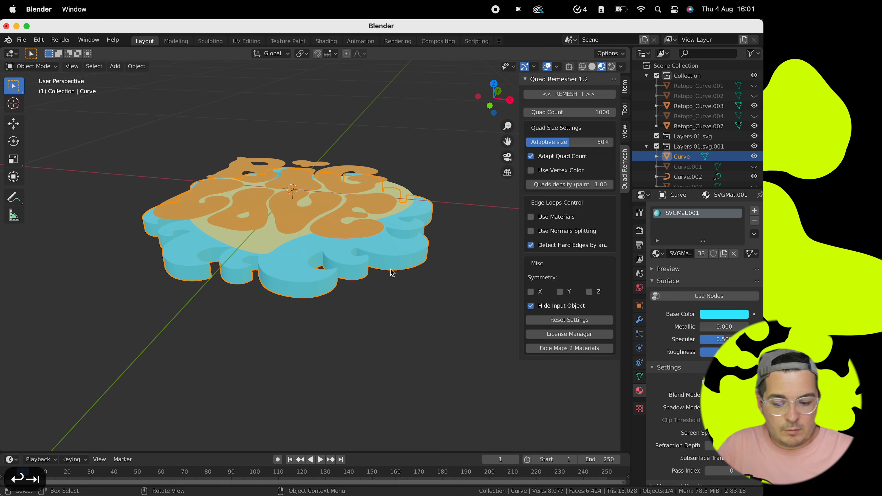
Step: Extrude all faces of the heart mesh 0.04 m along the normal
{"action": "scroll", "coordinate": [391, 272], "scroll_direction": "up", "scroll_amount": 10}
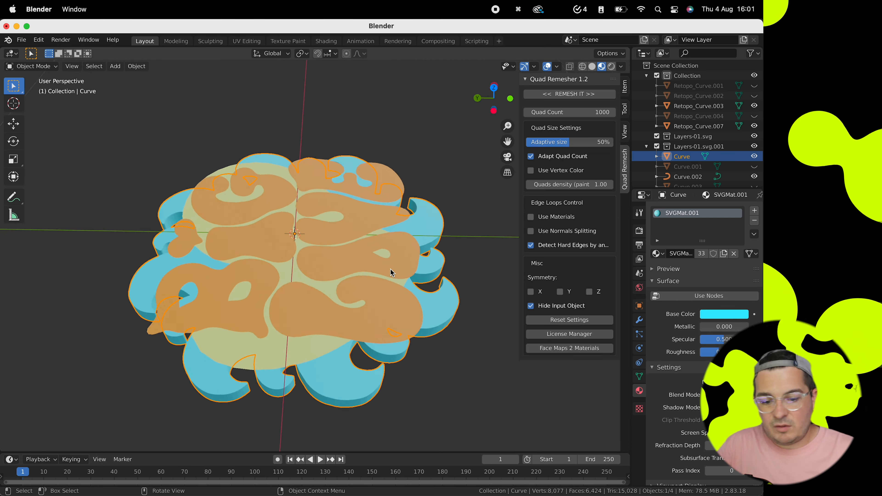
{"action": "scroll", "coordinate": [391, 273], "scroll_direction": "up", "scroll_amount": 2}
{"action": "left_click", "coordinate": [266, 238]}
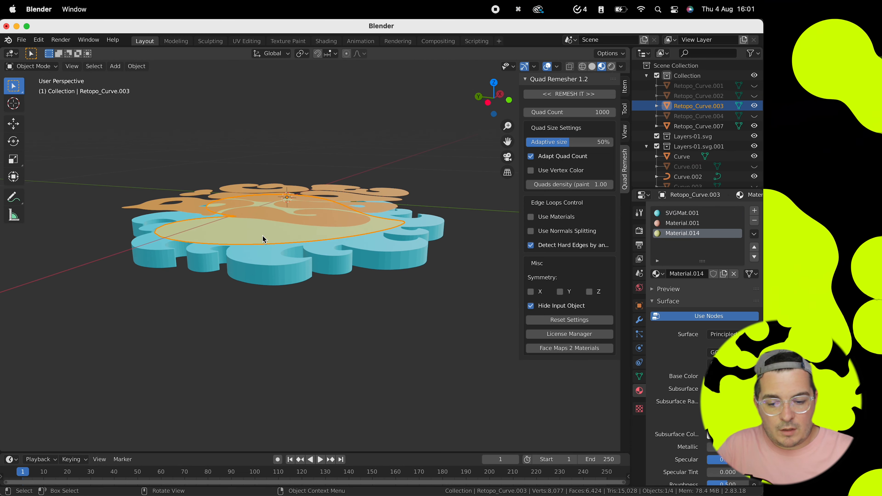
{"action": "key", "text": "Tab"}
{"action": "key", "text": "a"}
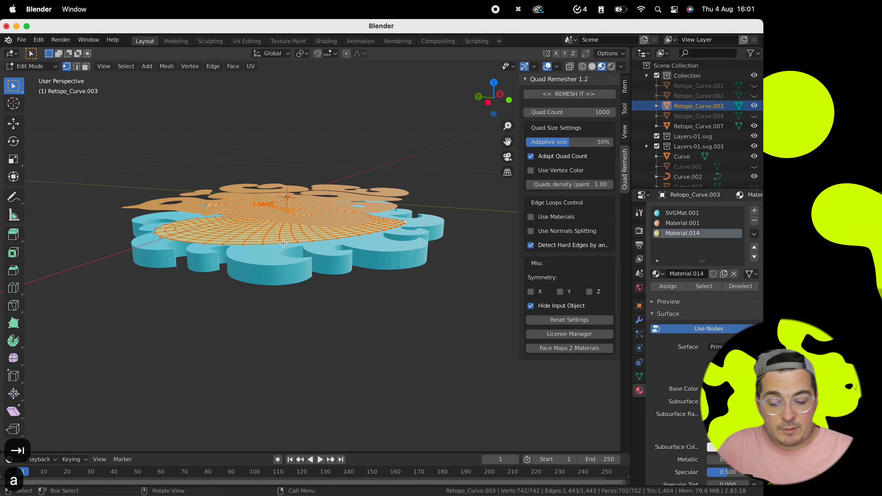
{"action": "type", "text": "e"}
{"action": "type", "text": ".04"}
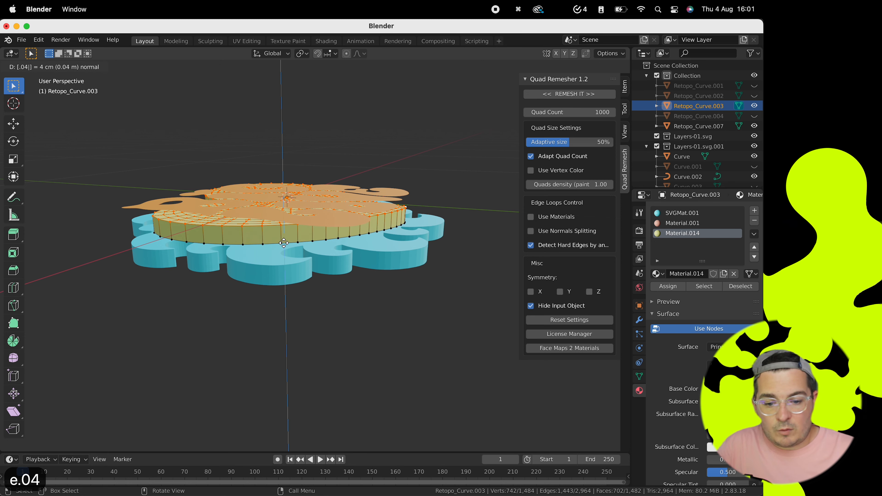
{"action": "key", "text": "Return"}
Step: Add two evenly spaced loop cuts around the side wall of the extruded heart
{"action": "key", "text": "super+r"}
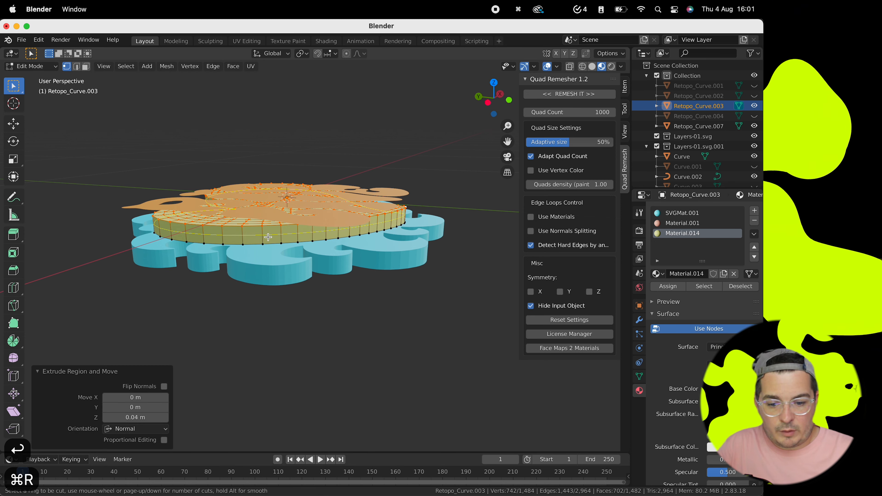
{"action": "scroll", "coordinate": [267, 237], "scroll_direction": "up", "scroll_amount": 1}
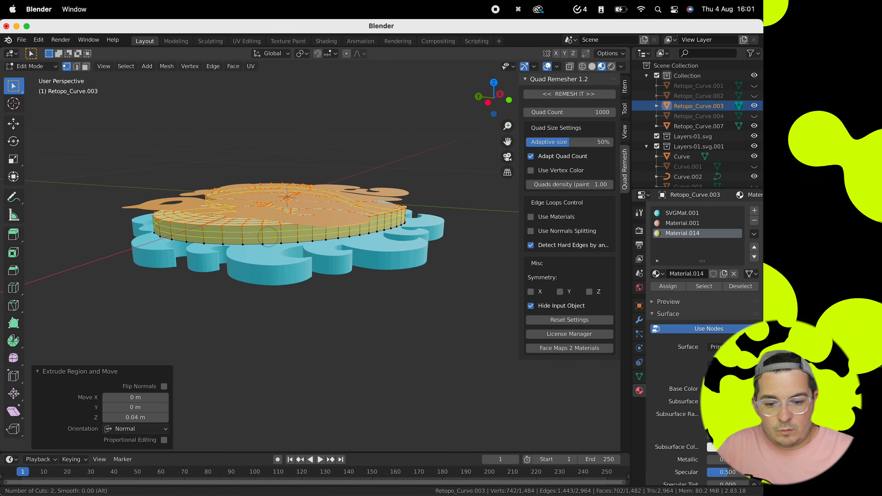
{"action": "left_click", "coordinate": [267, 237]}
{"action": "left_click", "coordinate": [267, 236]}
{"action": "scroll", "coordinate": [267, 237], "scroll_direction": "up", "scroll_amount": 8}
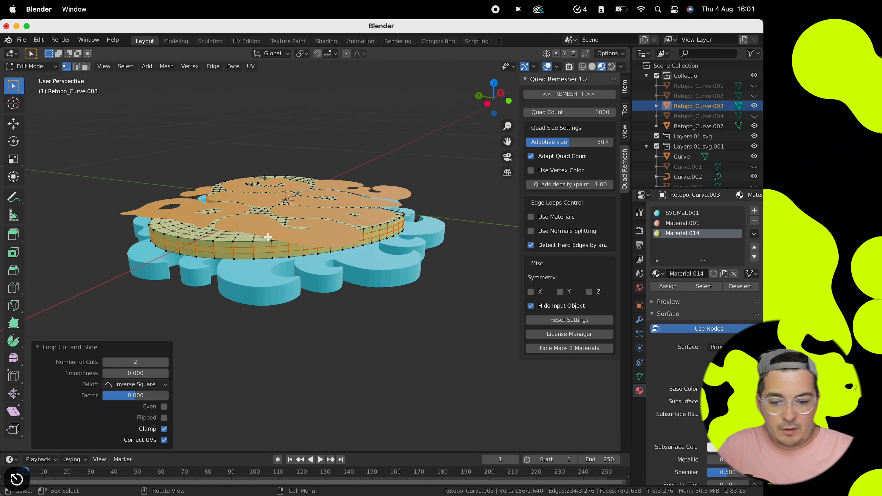
{"action": "scroll", "coordinate": [267, 237], "scroll_direction": "down", "scroll_amount": 8}
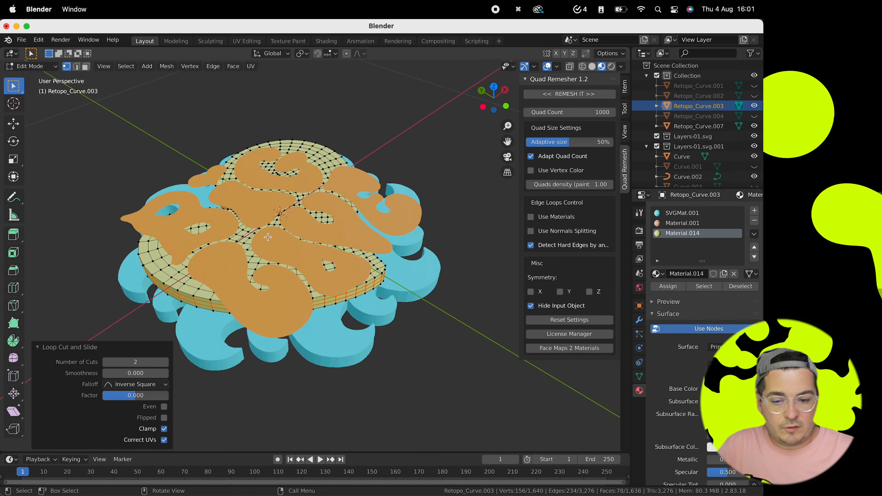
Step: Leave the heart mesh and open the joined lettering object Retopo_Curve.007 in Edit Mode
{"action": "scroll", "coordinate": [268, 237], "scroll_direction": "down", "scroll_amount": 4}
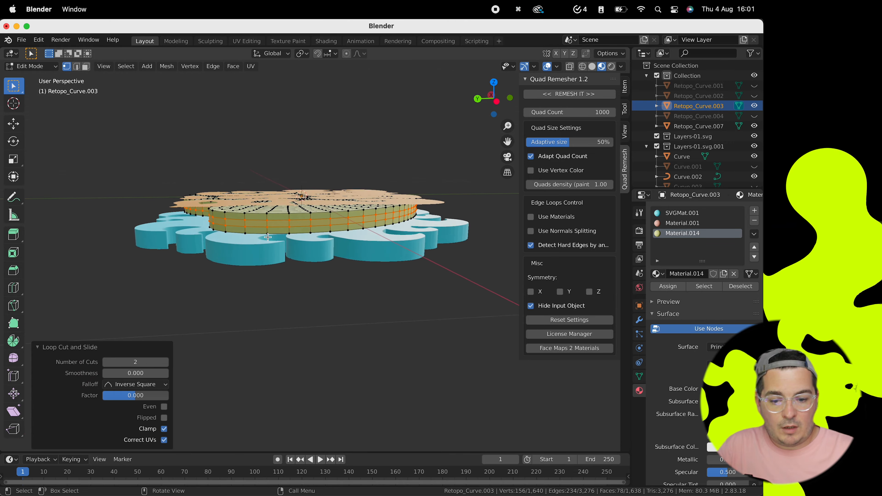
{"action": "scroll", "coordinate": [268, 237], "scroll_direction": "up", "scroll_amount": 8}
{"action": "key", "text": "Tab"}
{"action": "left_click", "coordinate": [268, 239]}
{"action": "key", "text": "Tab"}
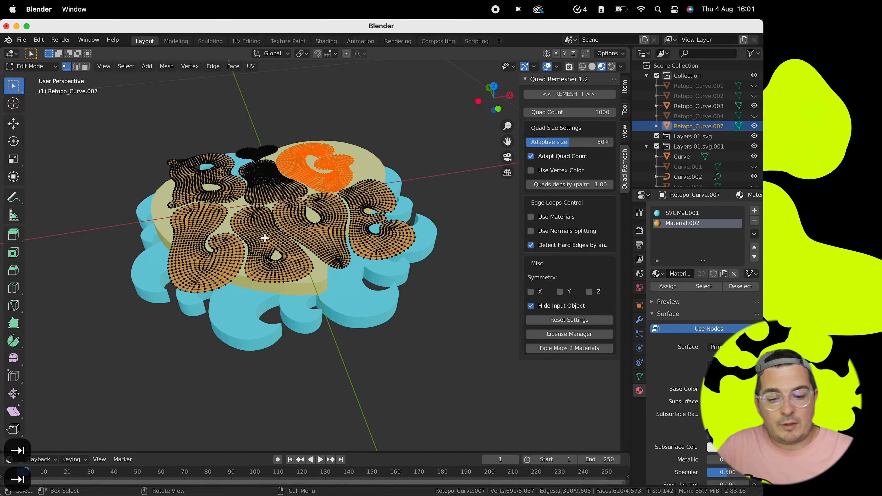
Step: Extrude all faces of the lettering, including the small heart, 0.05 m along the normal
{"action": "scroll", "coordinate": [266, 238], "scroll_direction": "up", "scroll_amount": 8}
{"action": "key", "text": "a"}
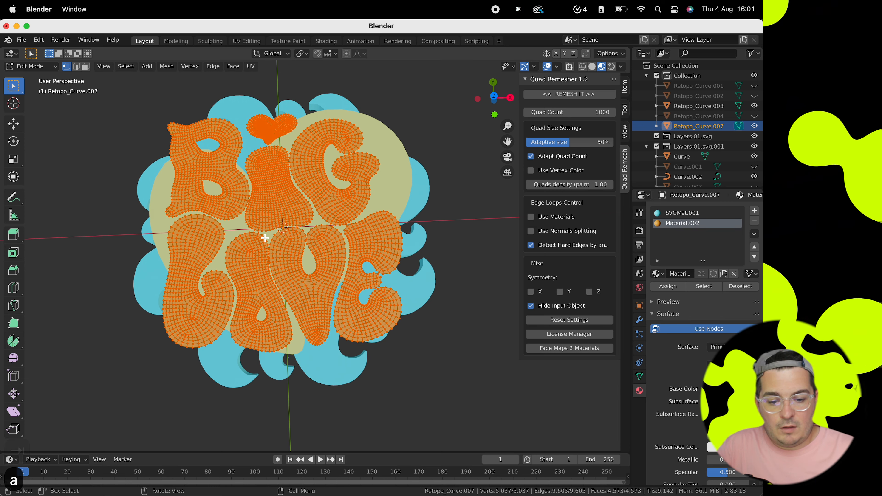
{"action": "scroll", "coordinate": [269, 222], "scroll_direction": "up", "scroll_amount": 3, "text": "ctrl"}
{"action": "scroll", "coordinate": [269, 222], "scroll_direction": "up", "scroll_amount": 15, "text": "shift"}
{"action": "scroll", "coordinate": [269, 223], "scroll_direction": "down", "scroll_amount": 15, "text": "shift"}
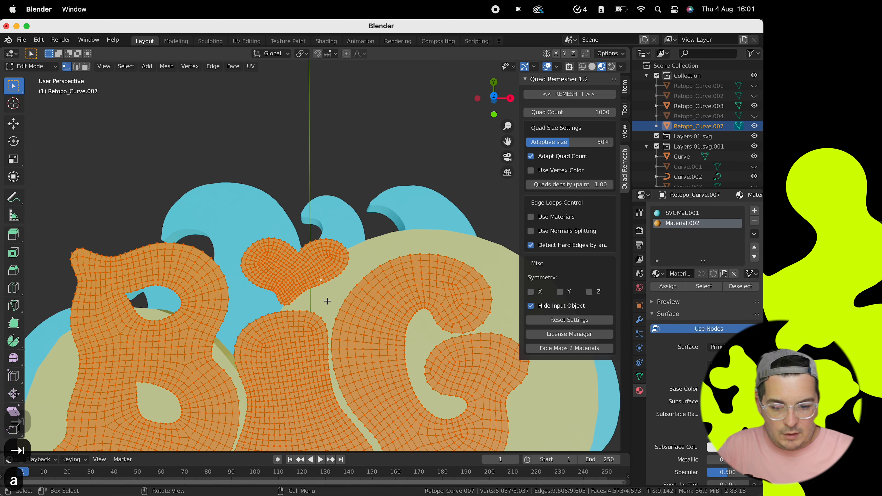
{"action": "type", "text": "04"}
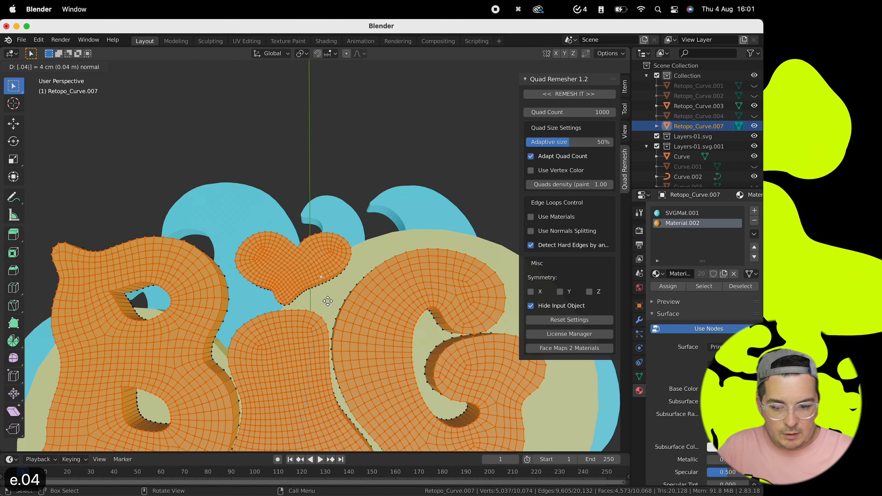
{"action": "key", "text": "BackSpace"}
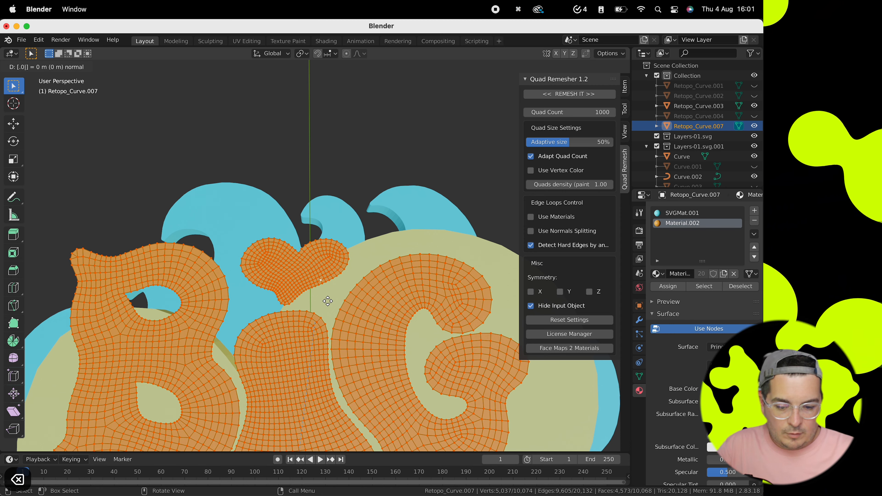
{"action": "type", "text": "5"}
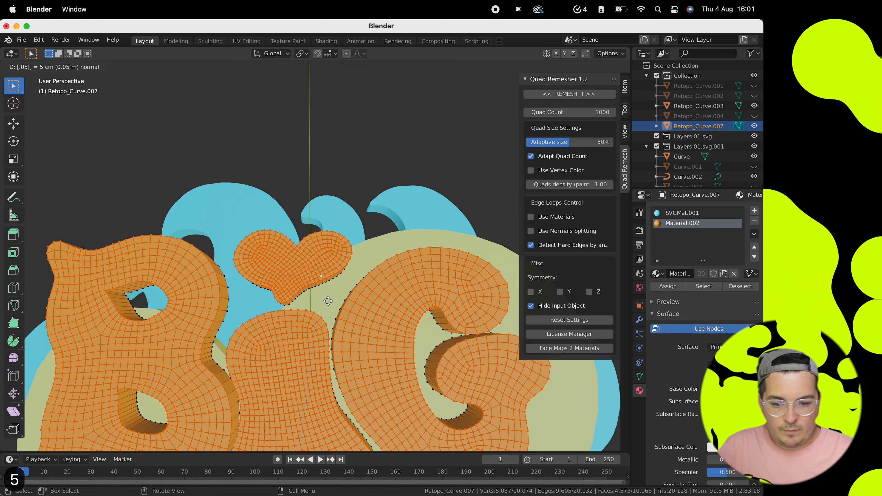
{"action": "key", "text": "Return"}
{"action": "key", "text": "Tab"}
{"action": "key", "text": "Tab"}
Step: Add one centred loop cut around the outer side wall of each letter in the word LOVE
{"action": "middle_click_drag", "start_coordinate": [329, 305], "coordinate": [276, 220]}
{"action": "key", "text": "super+r"}
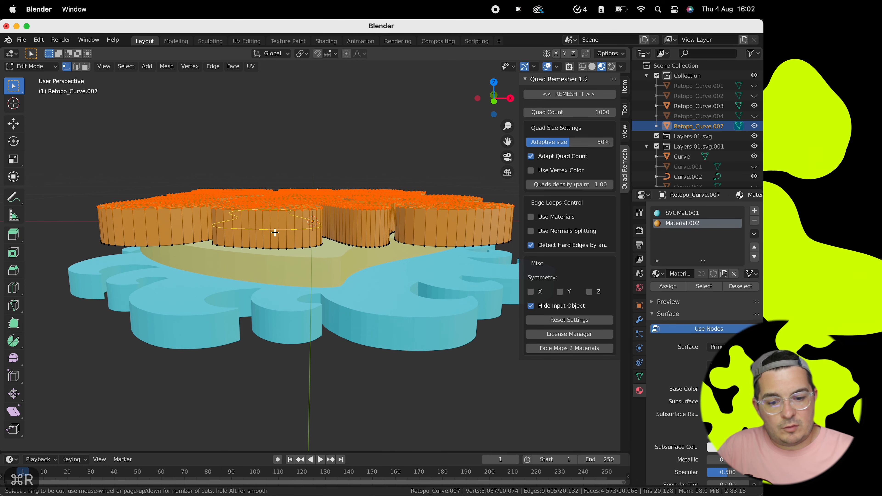
{"action": "left_click", "coordinate": [275, 232]}
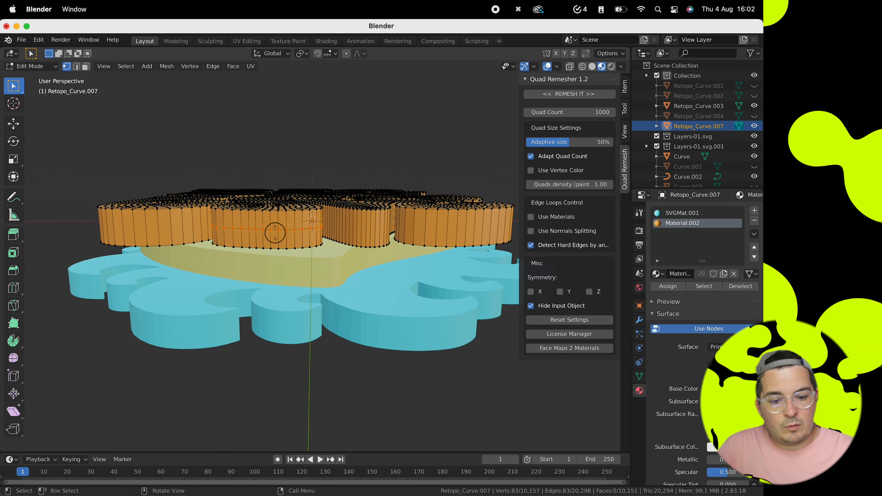
{"action": "right_click", "coordinate": [275, 233]}
{"action": "left_click", "coordinate": [347, 226]}
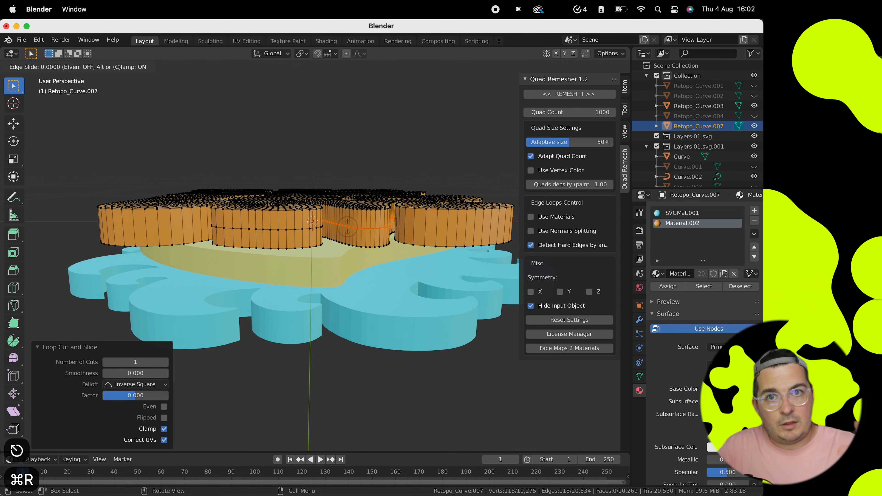
{"action": "right_click", "coordinate": [463, 239]}
{"action": "key", "text": "super+r"}
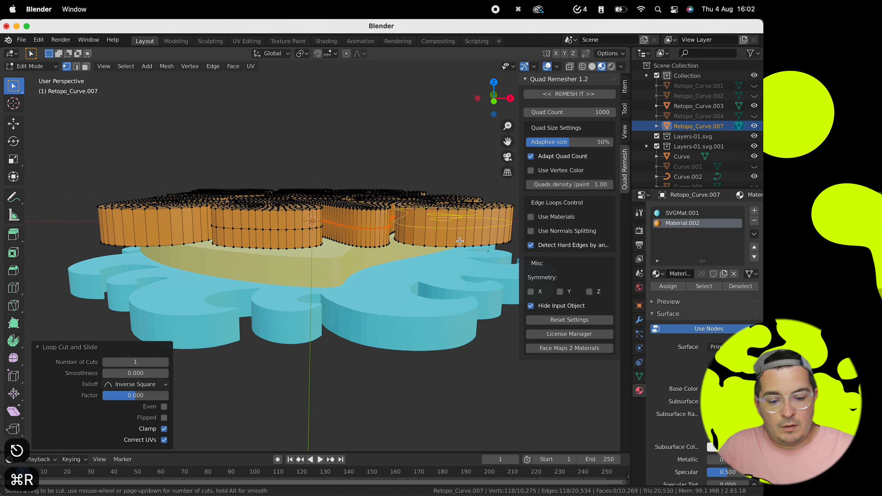
{"action": "left_click", "coordinate": [462, 228]}
{"action": "right_click", "coordinate": [462, 227]}
{"action": "left_click", "coordinate": [152, 215]}
{"action": "key", "text": "Escape"}
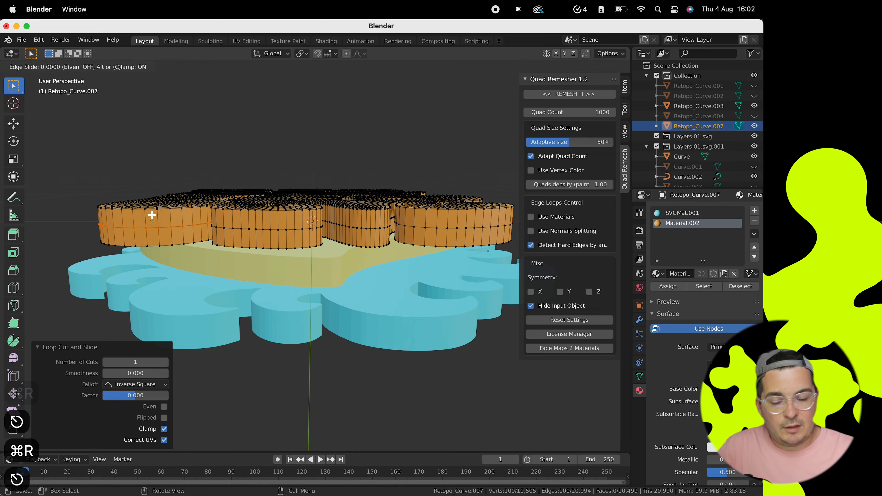
Step: Add one centred loop cut around the letter B's outer side wall and around each of its inner holes
{"action": "scroll", "coordinate": [152, 215], "scroll_direction": "up", "scroll_amount": 10}
{"action": "scroll", "coordinate": [152, 215], "scroll_direction": "left", "scroll_amount": 10}
{"action": "scroll", "coordinate": [152, 215], "scroll_direction": "down", "scroll_amount": 10}
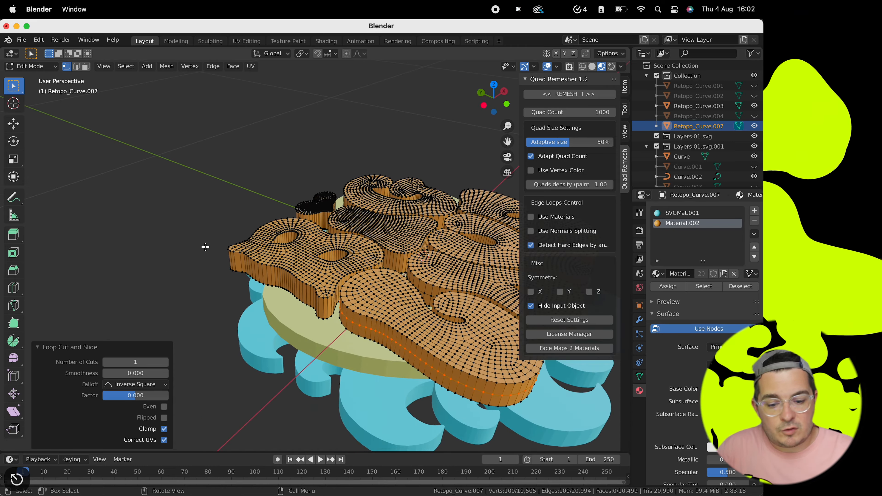
{"action": "key", "text": "super+r"}
{"action": "left_click", "coordinate": [291, 280]}
{"action": "key", "text": "Escape"}
{"action": "scroll", "coordinate": [315, 255], "scroll_direction": "up", "scroll_amount": 8}
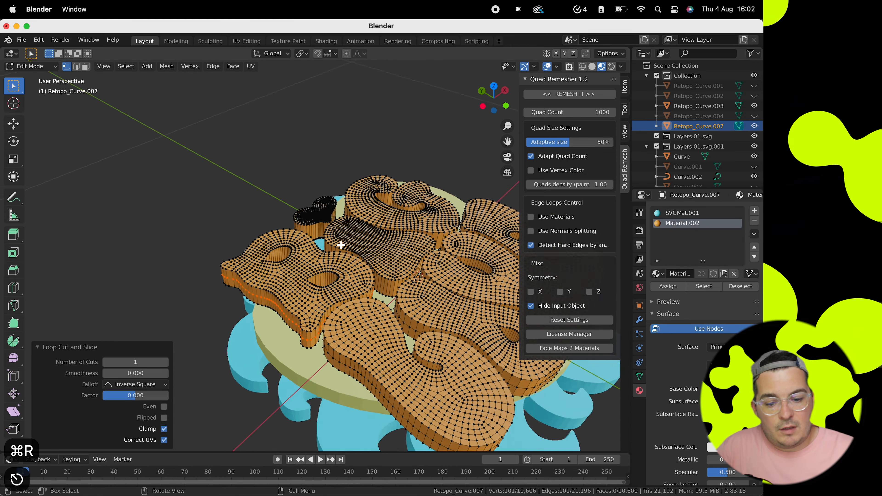
{"action": "left_click", "coordinate": [313, 307]}
{"action": "key", "text": "Escape"}
{"action": "key", "text": "Escape"}
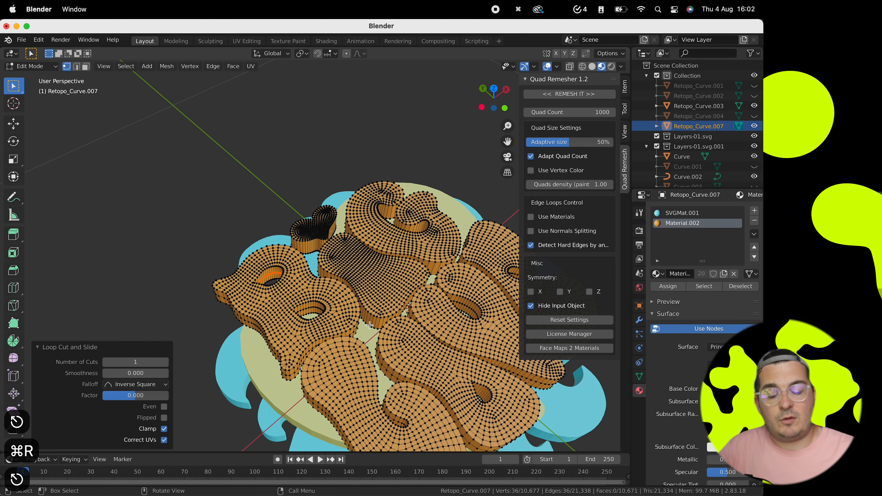
Step: Add one centred loop cut around the side walls of the letter I, the letter G and the small heart
{"action": "left_click", "coordinate": [376, 323]}
{"action": "key", "text": "Escape"}
{"action": "left_click", "coordinate": [433, 269]}
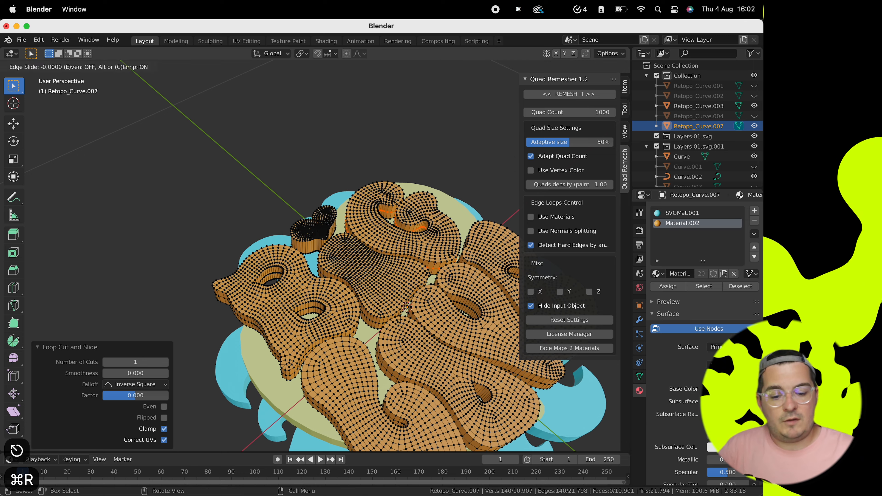
{"action": "left_click", "coordinate": [317, 244]}
{"action": "middle_click_drag", "start_coordinate": [317, 243], "coordinate": [396, 239]}
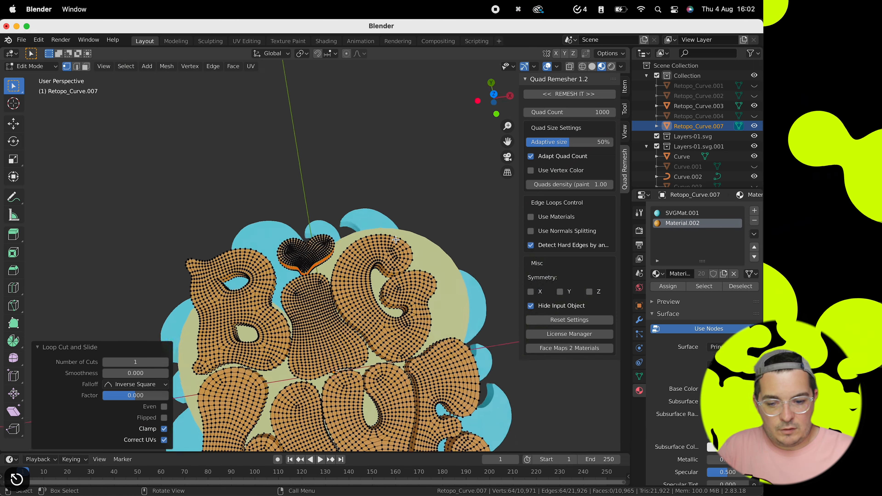
Step: Select the top and bottom rim edge loops of all letters and the small heart, and mark them as seams and as sharp
{"action": "scroll", "coordinate": [395, 239], "scroll_direction": "up", "scroll_amount": 5}
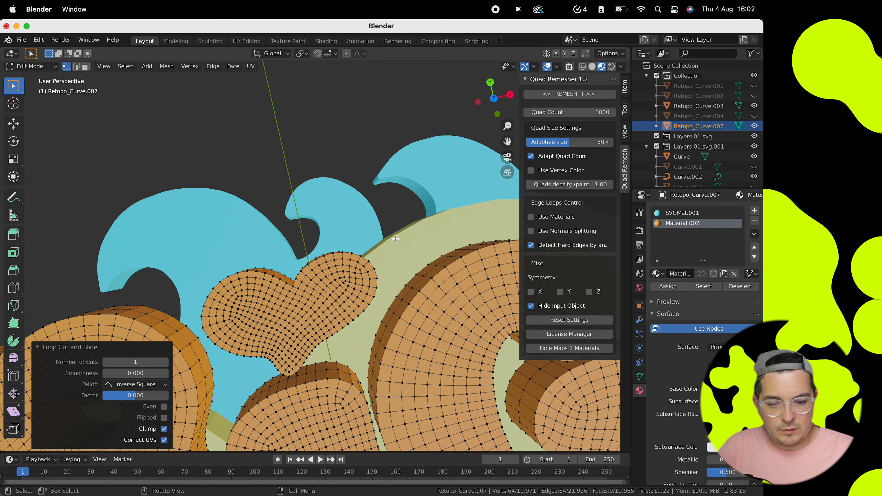
{"action": "scroll", "coordinate": [395, 240], "scroll_direction": "down", "scroll_amount": 5}
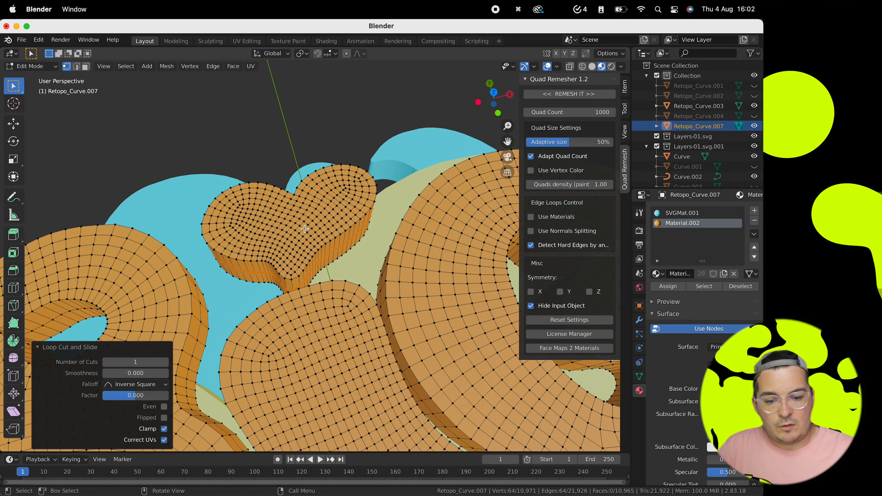
{"action": "scroll", "coordinate": [304, 229], "scroll_direction": "up", "scroll_amount": 3}
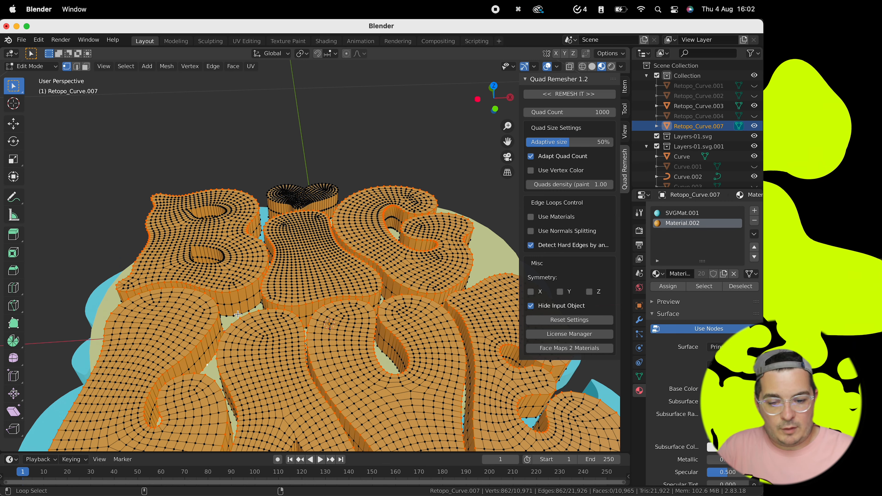
{"action": "scroll", "coordinate": [239, 319], "scroll_direction": "down", "scroll_amount": 5}
{"action": "scroll", "coordinate": [239, 319], "scroll_direction": "right", "scroll_amount": 5}
{"action": "scroll", "coordinate": [250, 344], "scroll_direction": "up", "scroll_amount": 5}
{"action": "scroll", "coordinate": [250, 344], "scroll_direction": "up", "scroll_amount": 5}
{"action": "left_click", "coordinate": [283, 170], "text": "alt+shift"}
{"action": "scroll", "coordinate": [374, 132], "scroll_direction": "down", "scroll_amount": 5}
{"action": "left_click", "coordinate": [213, 66]}
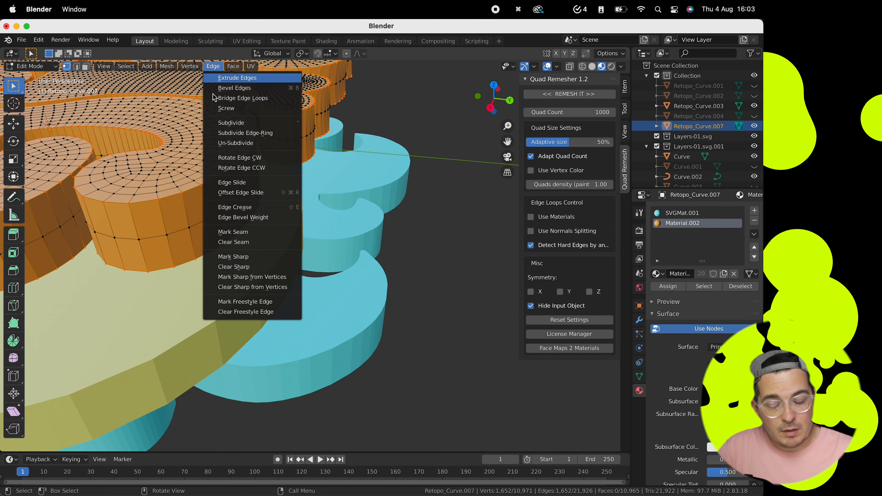
{"action": "left_click", "coordinate": [246, 233]}
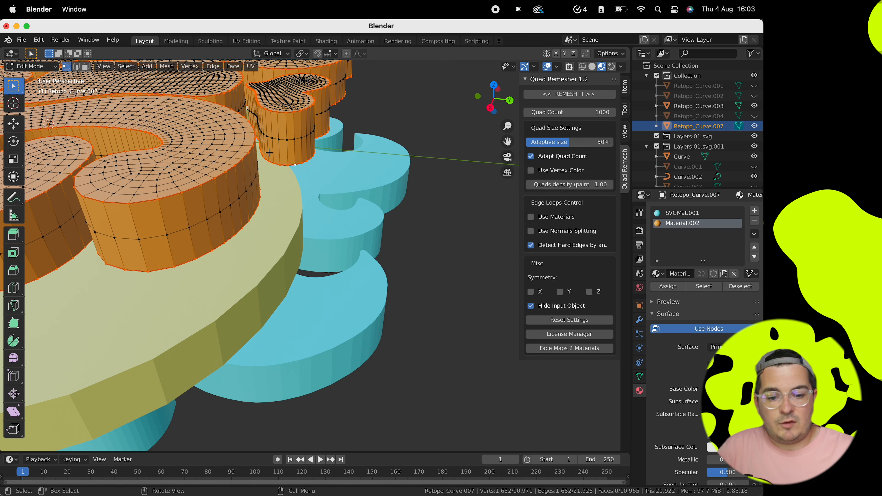
{"action": "left_click", "coordinate": [216, 69]}
{"action": "left_click", "coordinate": [239, 257]}
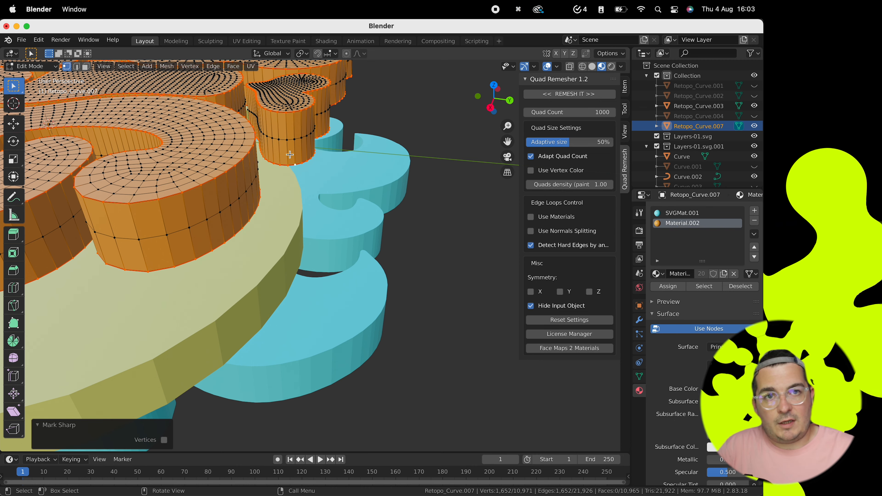
Step: Examine the mesh of the small heart and highlight one edge loop running across its top face
{"action": "scroll", "coordinate": [289, 154], "scroll_direction": "up", "scroll_amount": 5}
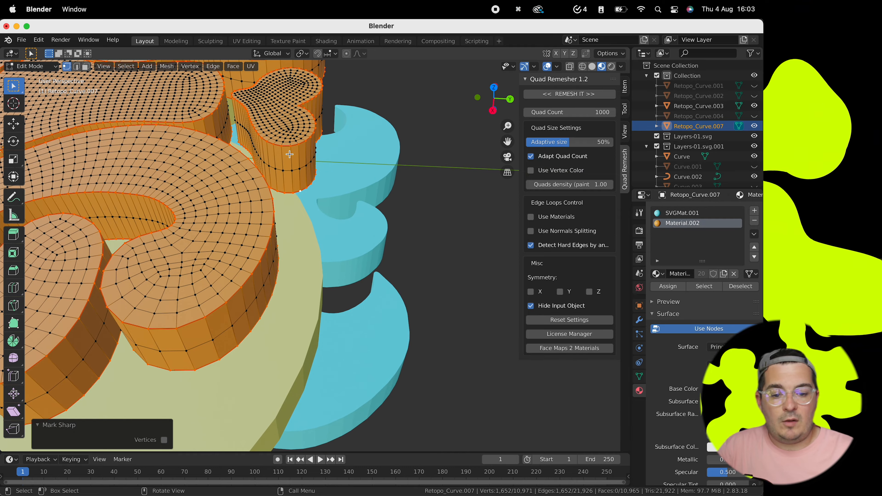
{"action": "scroll", "coordinate": [289, 154], "scroll_direction": "down", "scroll_amount": 10}
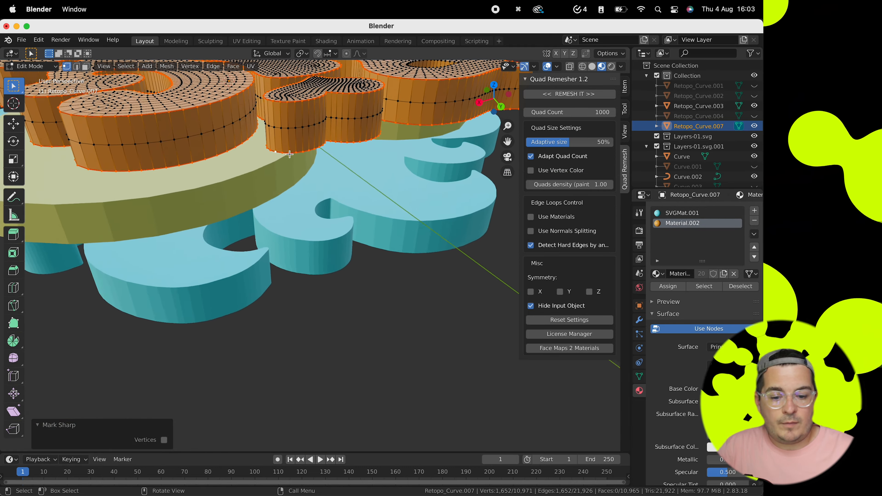
{"action": "scroll", "coordinate": [290, 155], "scroll_direction": "up", "scroll_amount": 10}
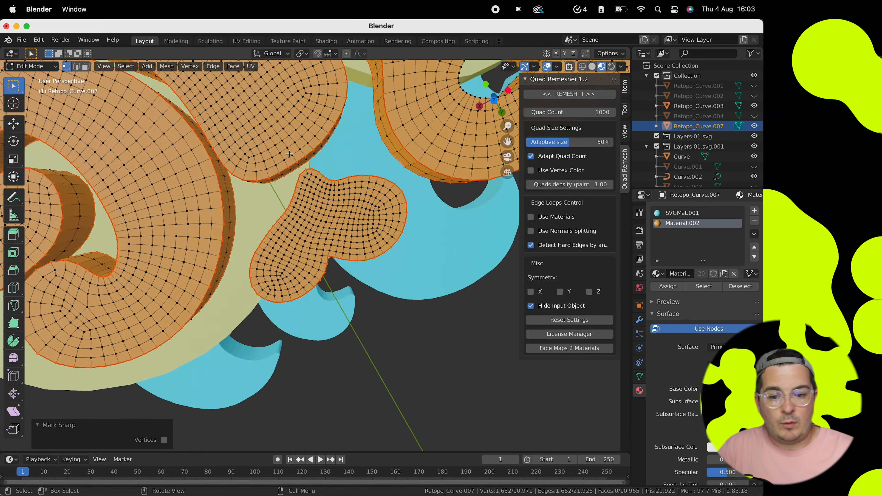
{"action": "scroll", "coordinate": [289, 153], "scroll_direction": "down", "scroll_amount": 3}
{"action": "scroll", "coordinate": [289, 153], "scroll_direction": "up", "scroll_amount": 3}
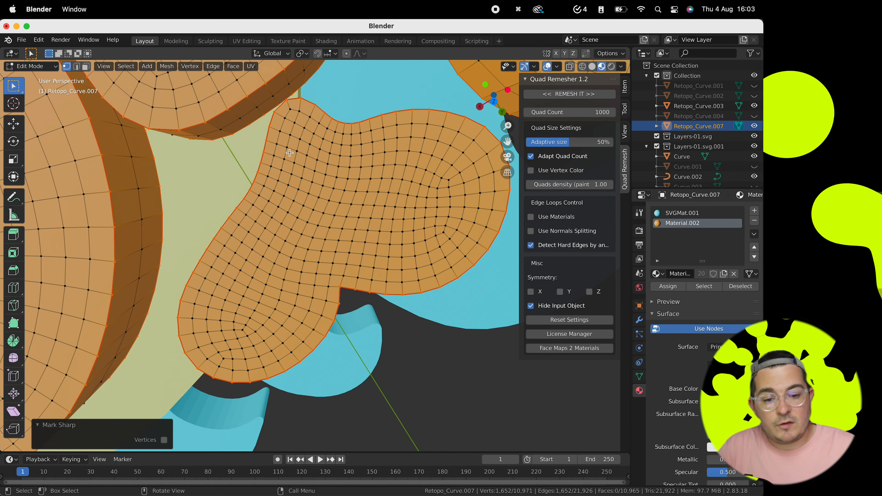
{"action": "left_click", "coordinate": [300, 203], "text": "alt"}
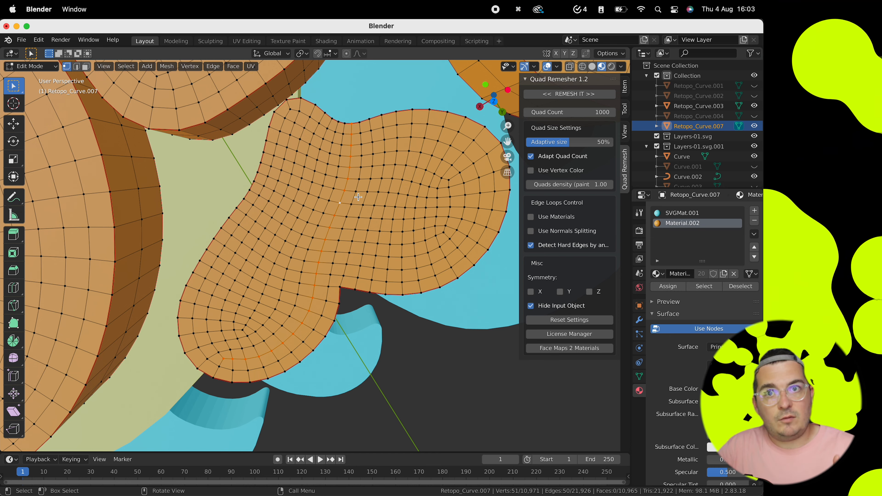
{"action": "scroll", "coordinate": [358, 197], "scroll_direction": "right", "scroll_amount": 5}
{"action": "scroll", "coordinate": [358, 197], "scroll_direction": "left", "scroll_amount": 10}
{"action": "scroll", "coordinate": [357, 197], "scroll_direction": "down", "scroll_amount": 8}
{"action": "scroll", "coordinate": [358, 197], "scroll_direction": "up", "scroll_amount": 10}
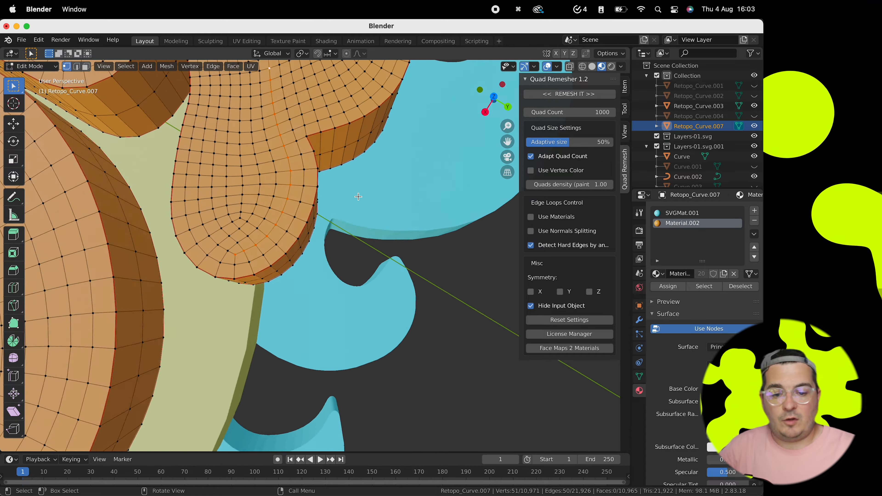
Step: Select the small heart's top faces linked within the seam boundary and merge them into a single face with Limited Dissolve
{"action": "scroll", "coordinate": [358, 197], "scroll_direction": "down", "scroll_amount": 5}
{"action": "key", "text": "3"}
{"action": "key", "text": "l"}
{"action": "scroll", "coordinate": [294, 162], "scroll_direction": "left", "scroll_amount": 10}
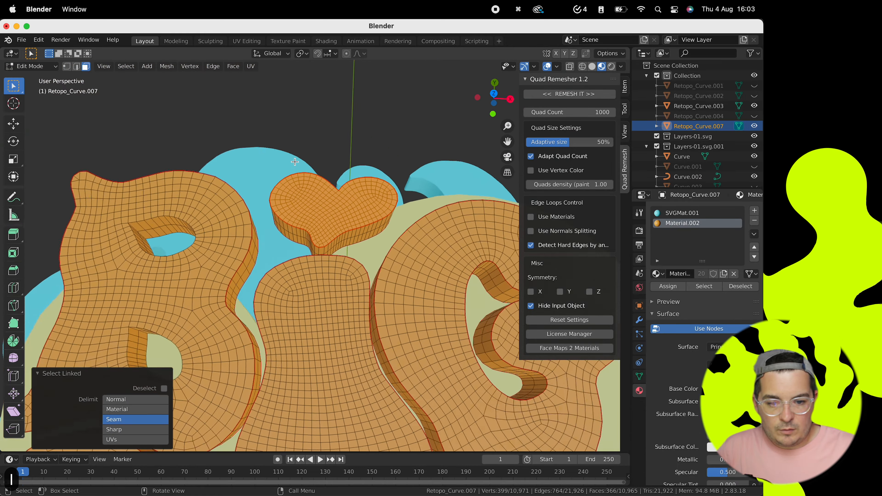
{"action": "scroll", "coordinate": [294, 161], "scroll_direction": "up", "scroll_amount": 8}
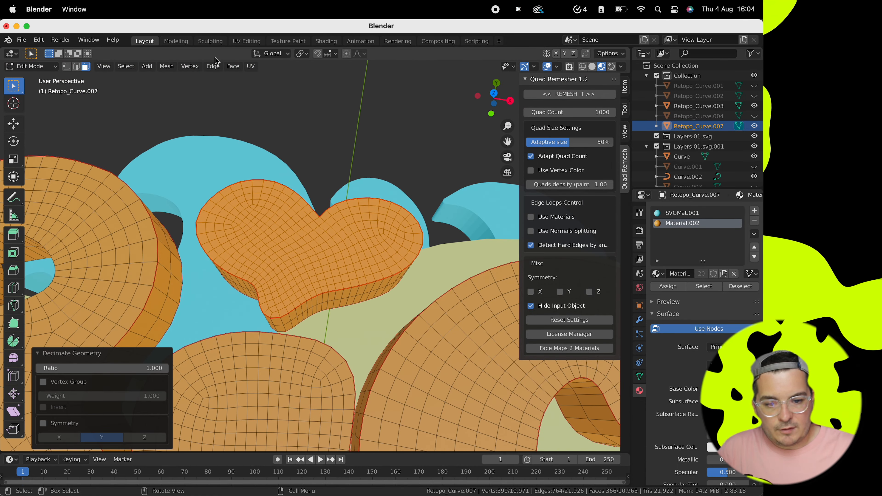
{"action": "left_click", "coordinate": [167, 66]}
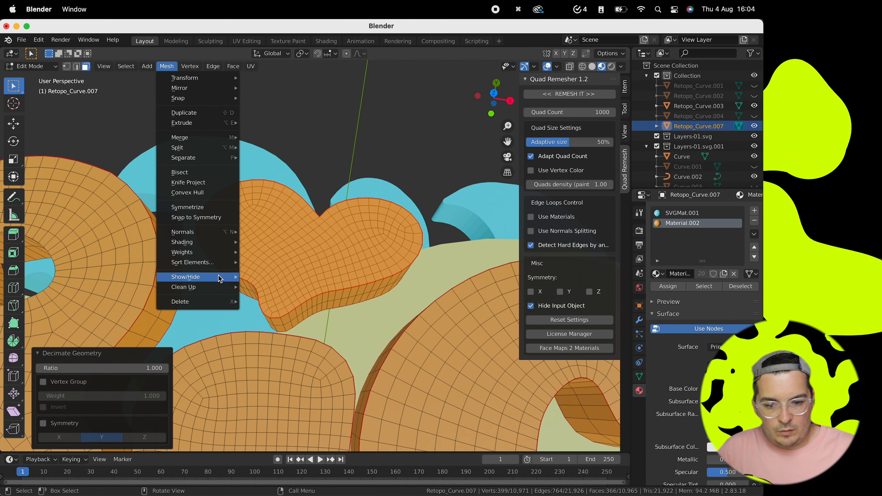
{"action": "mouse_move", "coordinate": [216, 287]}
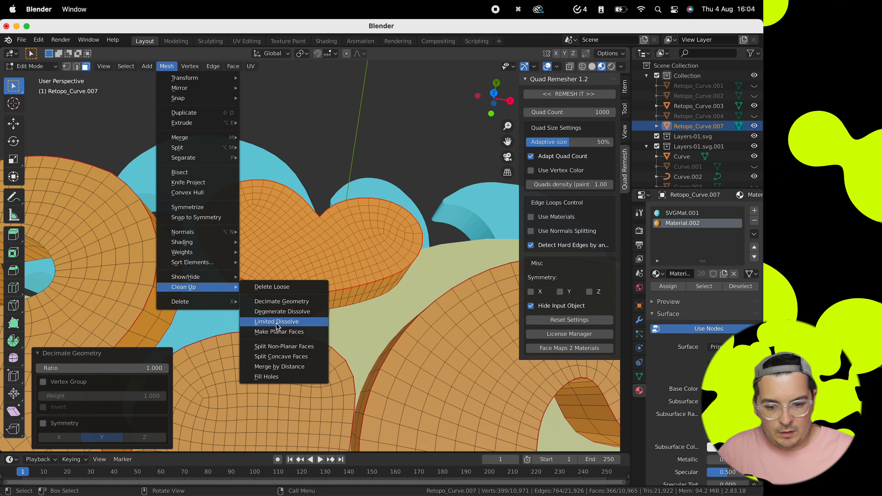
{"action": "left_click", "coordinate": [276, 322]}
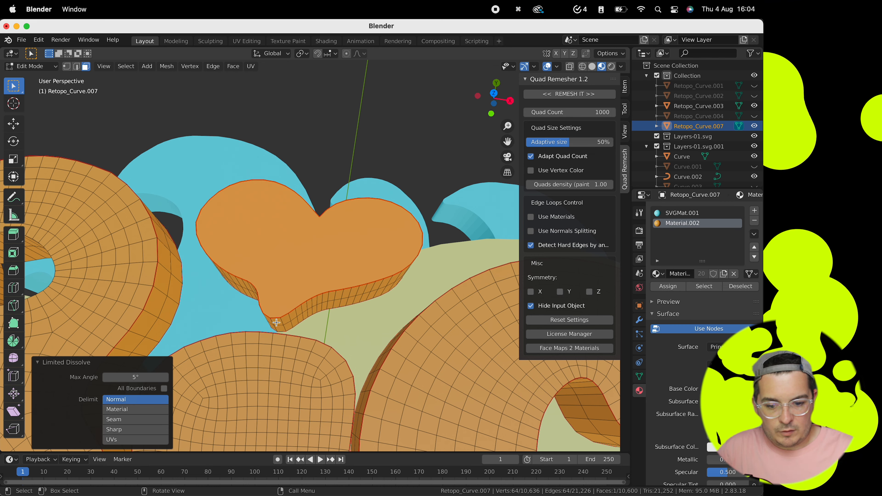
{"action": "scroll", "coordinate": [277, 322], "scroll_direction": "down", "scroll_amount": 10}
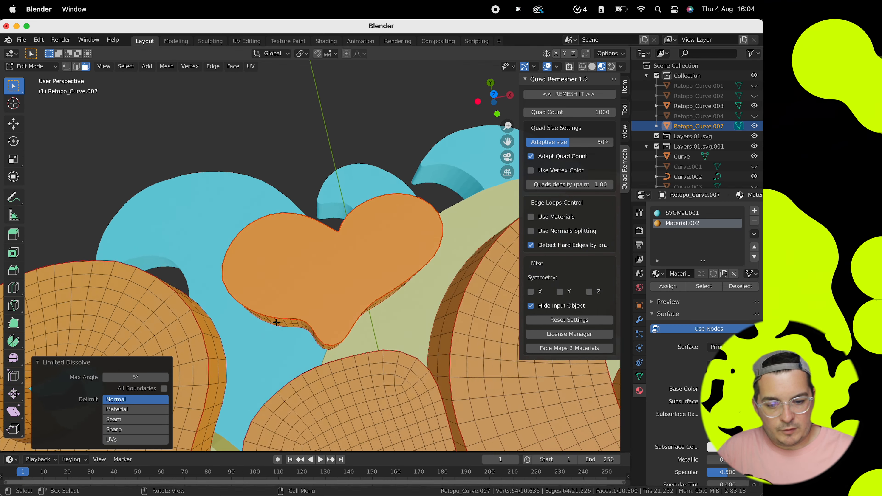
Step: Start bevelling the edge loop around the small heart's top rim, using 4 segments
{"action": "scroll", "coordinate": [276, 322], "scroll_direction": "down", "scroll_amount": 5}
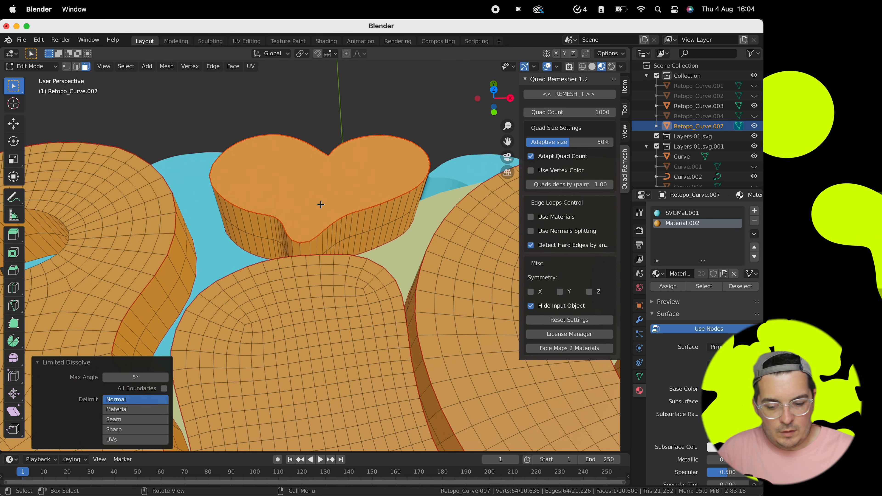
{"action": "left_click", "coordinate": [78, 67]}
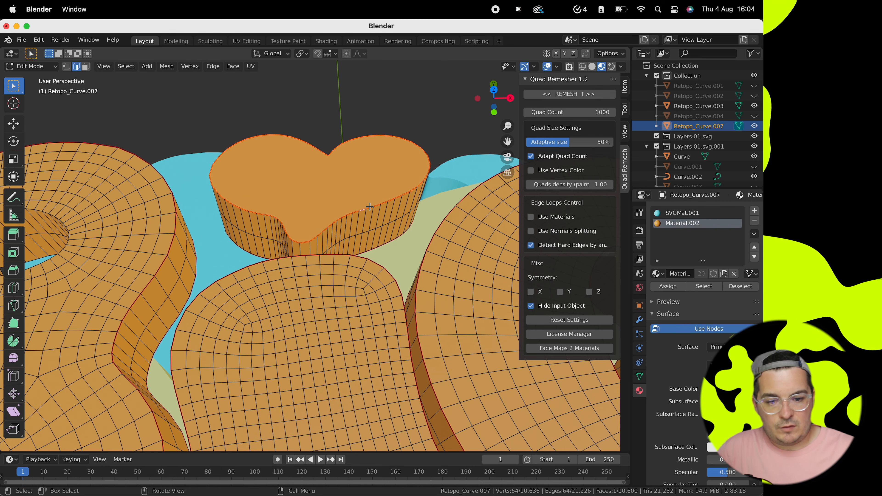
{"action": "key", "text": "super+z"}
{"action": "key", "text": "super+z"}
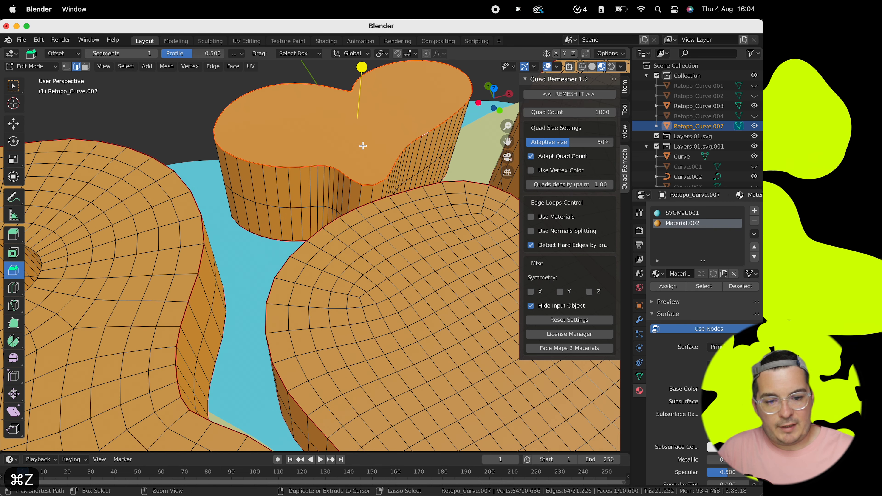
{"action": "key", "text": "alt+b"}
{"action": "key", "text": "super+b"}
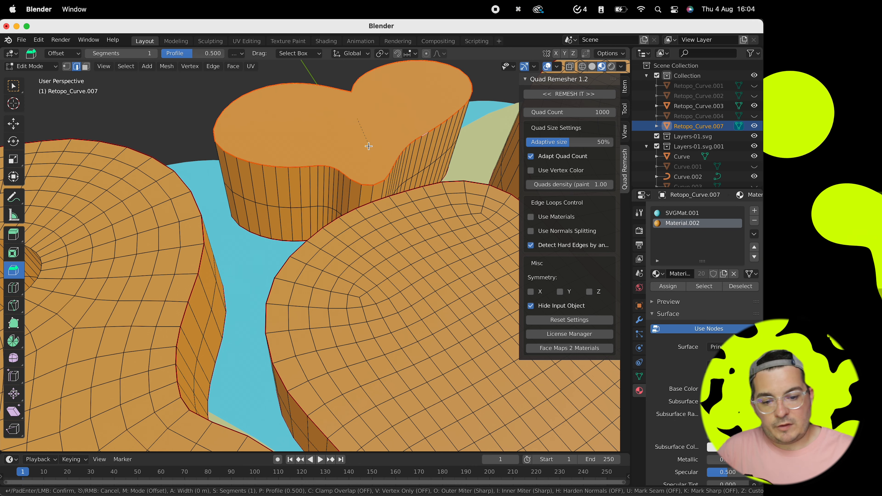
{"action": "scroll", "coordinate": [368, 146], "scroll_direction": "up", "scroll_amount": 1}
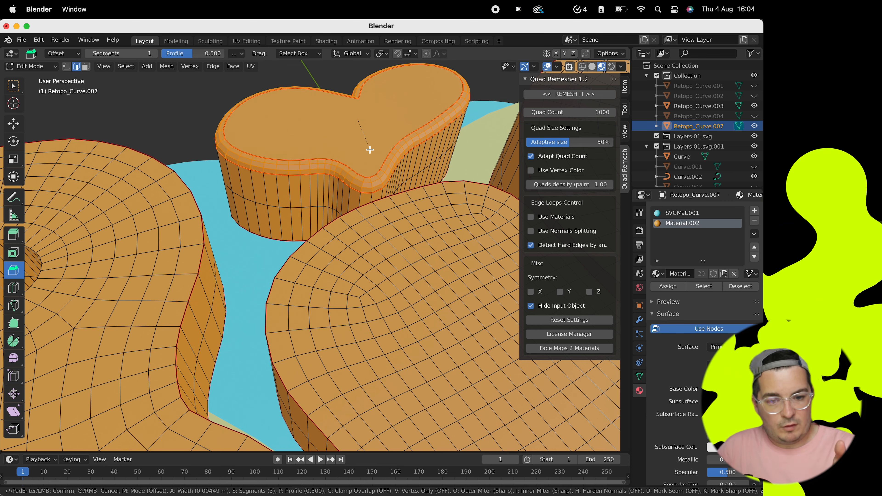
{"action": "scroll", "coordinate": [369, 150], "scroll_direction": "up", "scroll_amount": 1}
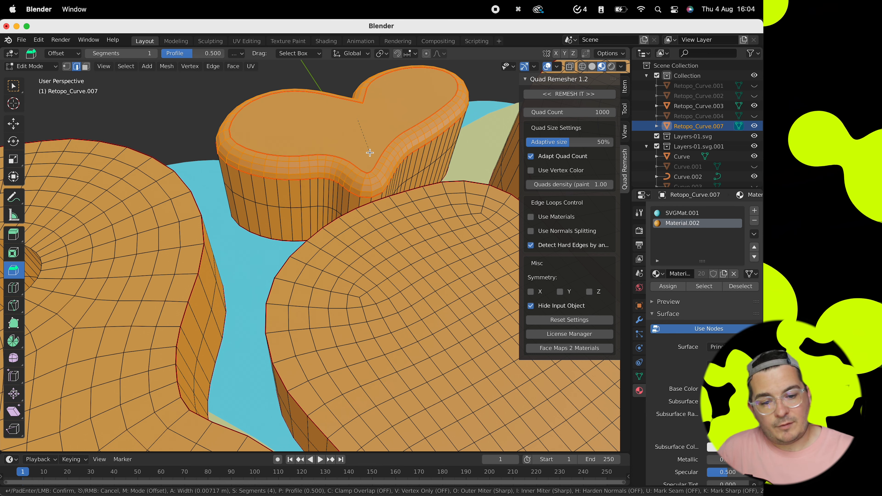
Step: Set the bevel width on the small heart's top rim to 0.0075 m
{"action": "type", "text": ".1"}
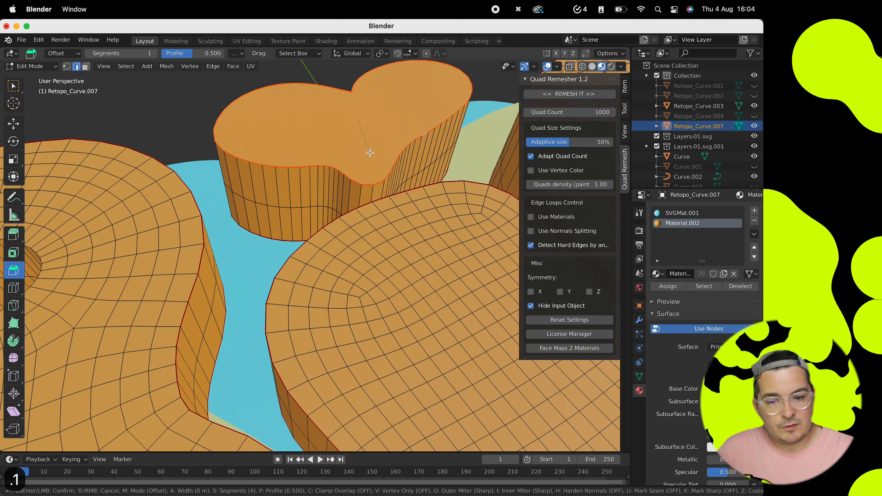
{"action": "type", "text": "01"}
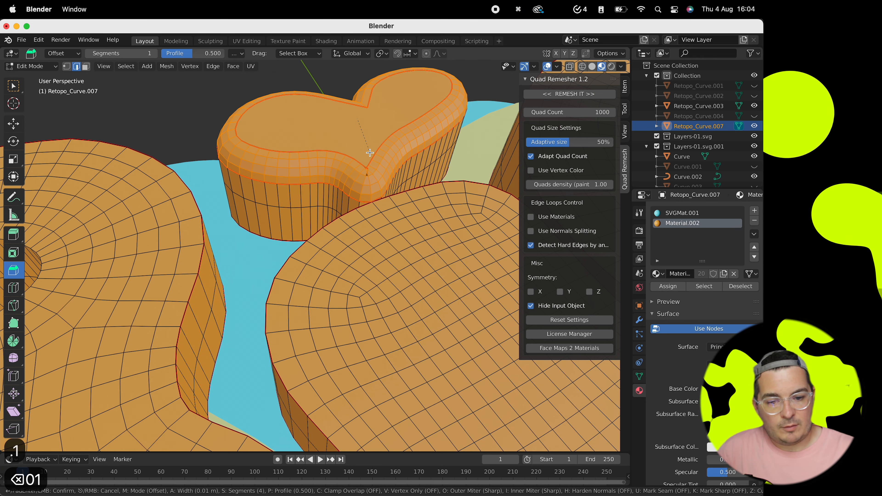
{"action": "key", "text": "BackSpace"}
{"action": "type", "text": "08"}
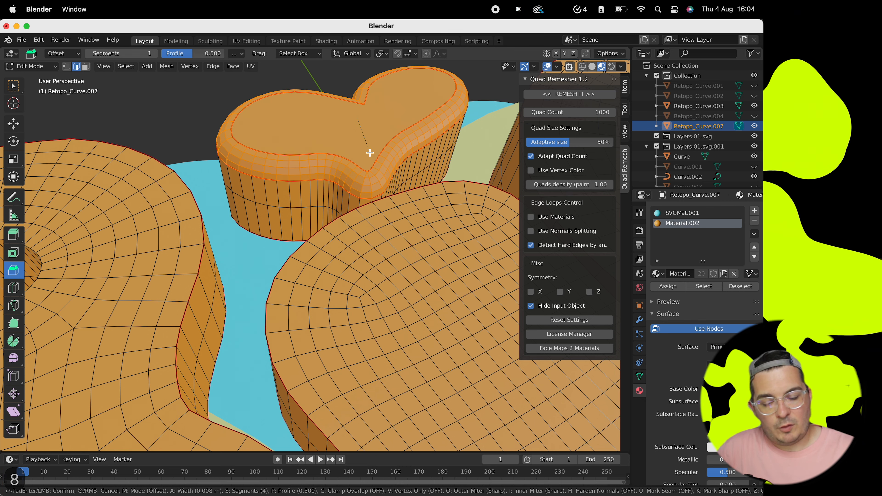
{"action": "key", "text": "BackSpace"}
{"action": "type", "text": "75"}
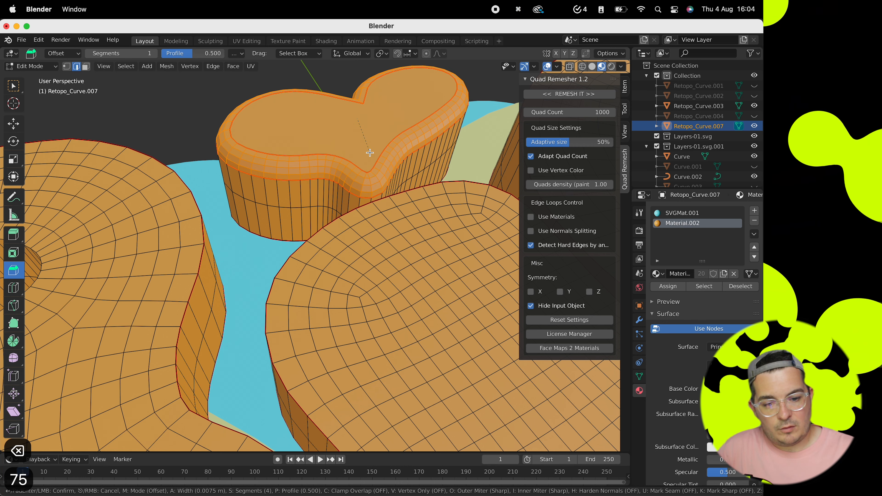
{"action": "key", "text": "Return"}
Step: Check the underside of the small heart, and select the letter B's top faces linked up to the seams
{"action": "mouse_move", "coordinate": [365, 78]}
{"action": "middle_mouse_down"}
{"action": "mouse_move", "coordinate": [348, 234]}
{"action": "mouse_move", "coordinate": [365, 187]}
{"action": "mouse_move", "coordinate": [356, 326]}
{"action": "mouse_move", "coordinate": [414, 103]}
{"action": "mouse_move", "coordinate": [410, 77]}
{"action": "mouse_move", "coordinate": [388, 66]}
{"action": "mouse_move", "coordinate": [369, 160]}
{"action": "middle_mouse_up"}
{"action": "left_click", "coordinate": [363, 207]}
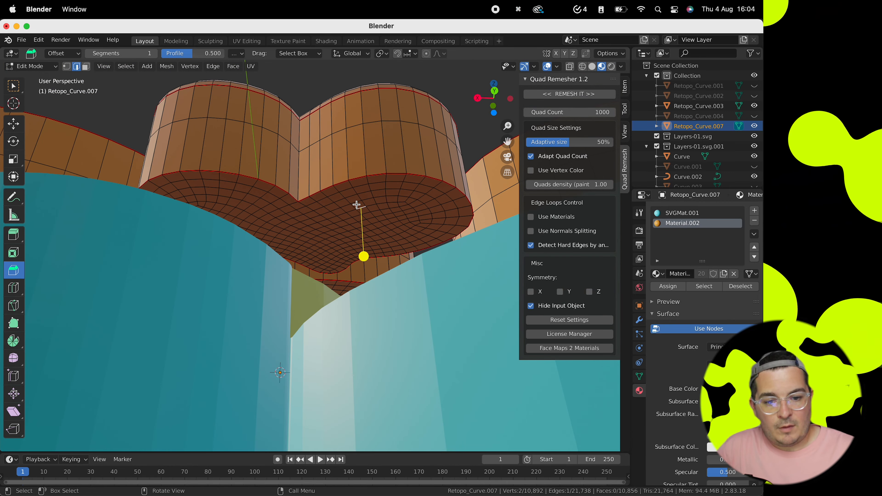
{"action": "middle_click_drag", "start_coordinate": [356, 204], "coordinate": [340, 341]}
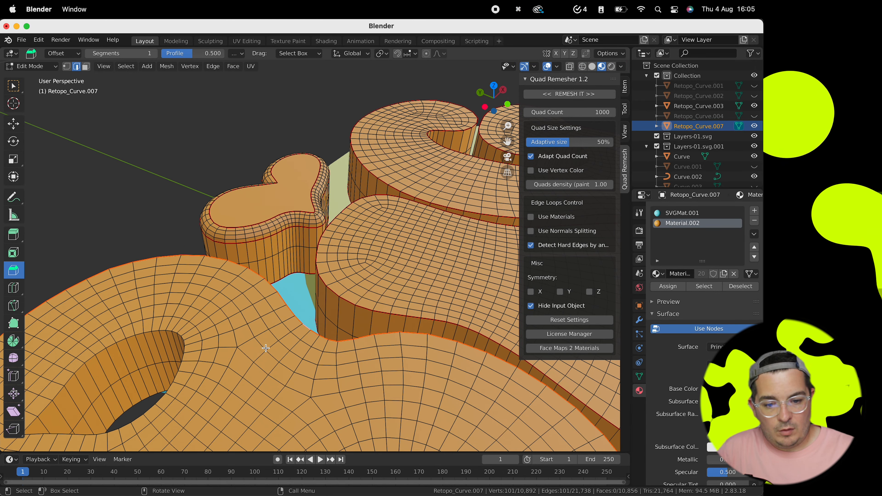
{"action": "left_click", "coordinate": [87, 66]}
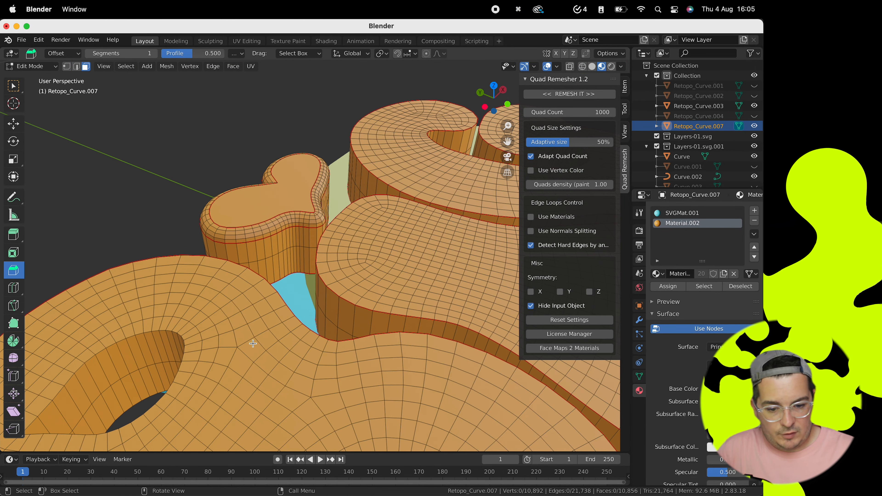
{"action": "key", "text": "l"}
{"action": "middle_click_drag", "start_coordinate": [252, 341], "coordinate": [252, 340]}
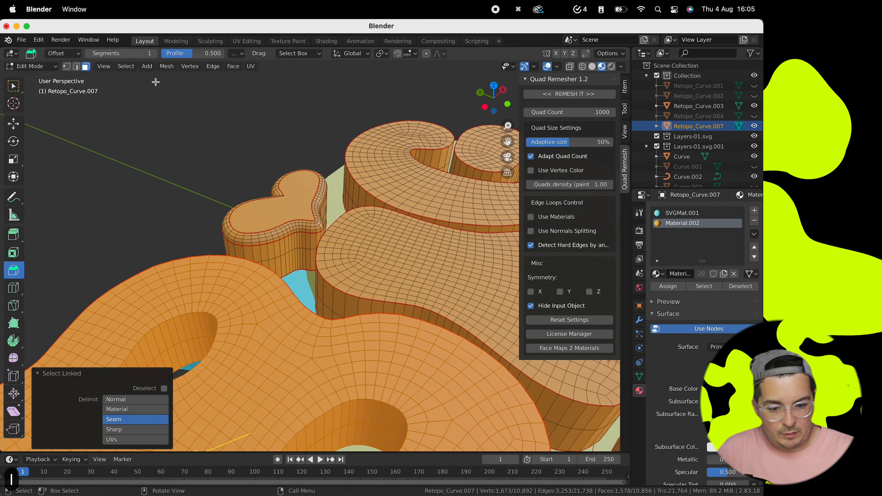
Step: Select the top rim edge loops of the letter B's two holes, and mark them as seams and as sharp
{"action": "left_click", "coordinate": [77, 68]}
{"action": "middle_click_drag", "start_coordinate": [93, 253], "coordinate": [181, 246], "text": "shift"}
{"action": "left_click", "coordinate": [460, 389], "text": "alt"}
{"action": "key", "text": "super+b"}
{"action": "key", "text": "Escape"}
{"action": "left_click", "coordinate": [300, 333], "text": "alt+shift"}
{"action": "left_click", "coordinate": [213, 66]}
{"action": "left_click", "coordinate": [251, 232]}
{"action": "left_click", "coordinate": [213, 66]}
{"action": "left_click", "coordinate": [255, 234]}
Step: Reselect the letter B's top faces within the seam boundary and merge them with Limited Dissolve
{"action": "left_click", "coordinate": [86, 66]}
{"action": "key", "text": "l"}
{"action": "middle_click_drag", "start_coordinate": [195, 389], "coordinate": [222, 386]}
Step: Undo the last edits and dissolve the stray diagonal edge across the letter B's top face
{"action": "key", "text": "super+z"}
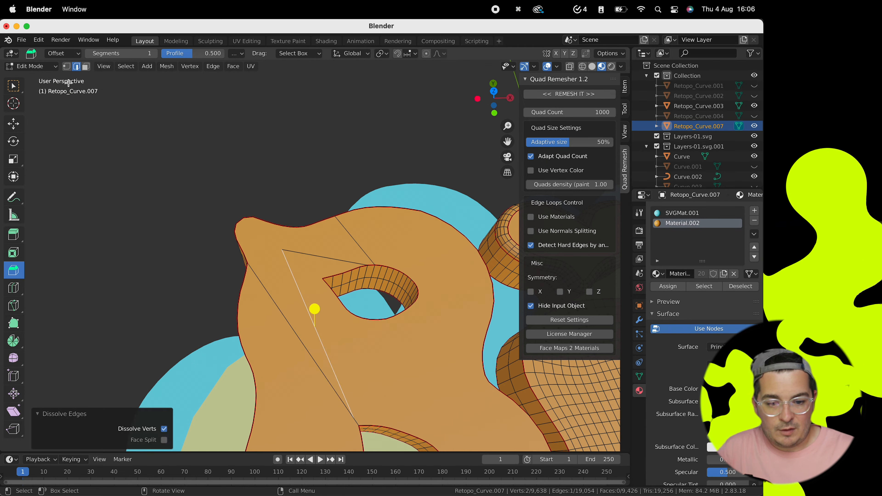
{"action": "key", "text": "super+z"}
{"action": "left_click", "coordinate": [77, 66]}
{"action": "key", "text": "x"}
{"action": "left_click", "coordinate": [309, 315]}
Step: Select the letter B's top outer and hole rim loops and try to bevel them
{"action": "scroll", "coordinate": [309, 313], "scroll_direction": "down", "scroll_amount": 3}
{"action": "middle_click_drag", "start_coordinate": [309, 312], "coordinate": [313, 288]}
{"action": "left_click", "coordinate": [310, 377], "text": "alt"}
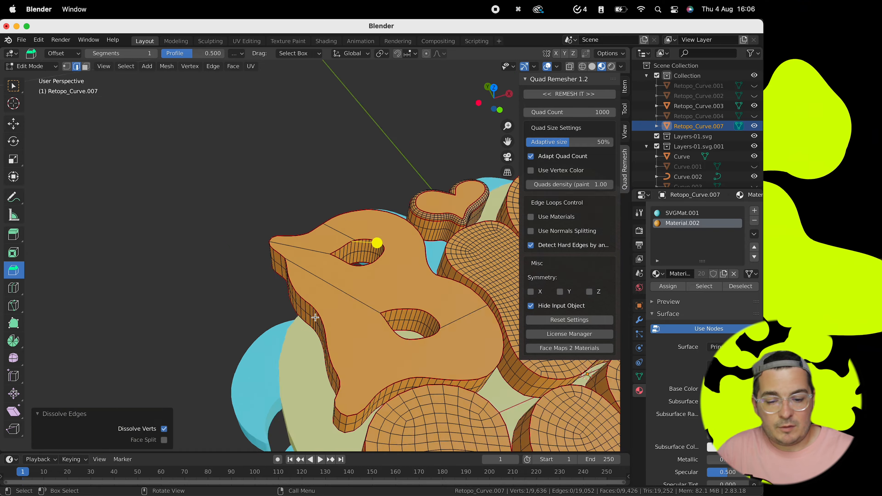
{"action": "left_click", "coordinate": [347, 268], "text": "alt+shift"}
{"action": "left_click", "coordinate": [369, 349], "text": "alt+shift"}
{"action": "middle_click_drag", "start_coordinate": [369, 349], "coordinate": [167, 242]}
{"action": "key", "text": "ctrl+b"}
{"action": "key", "text": "Escape"}
{"action": "key", "text": "ctrl+b"}
{"action": "key", "text": "BackSpace"}
{"action": "right_click", "coordinate": [167, 243]}
Step: Select the outer rim edge loop of the letter B's top face
{"action": "left_click", "coordinate": [242, 331], "text": "alt"}
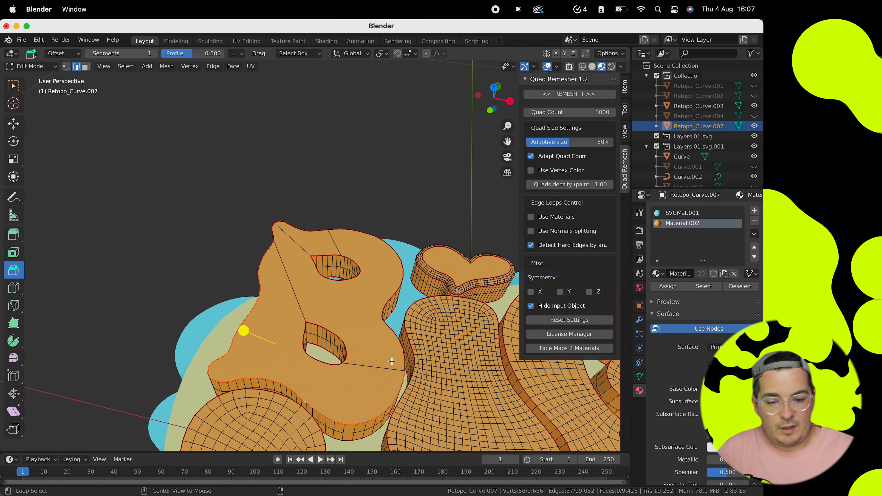
{"action": "key", "text": "super+b"}
{"action": "type", "text": ".1"}
{"action": "right_click", "coordinate": [331, 275]}
{"action": "scroll", "coordinate": [309, 225], "scroll_direction": "down", "scroll_amount": 4}
{"action": "key", "text": "Tab"}
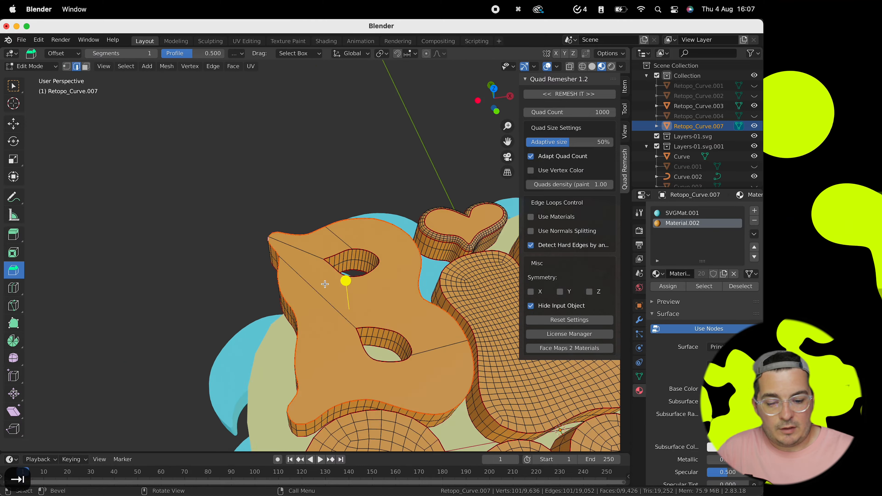
Step: Connect the B's lower hole to its left outline with a new edge and dissolve the old diagonal edge on the top face
{"action": "key", "text": "Tab"}
{"action": "key", "text": "7"}
{"action": "left_click", "coordinate": [339, 411]}
{"action": "left_click", "coordinate": [268, 395], "text": "shift"}
{"action": "key", "text": "j"}
{"action": "key", "text": "2"}
{"action": "key", "text": "x"}
{"action": "left_click", "coordinate": [345, 328]}
{"action": "middle_click_drag", "start_coordinate": [345, 328], "coordinate": [333, 314]}
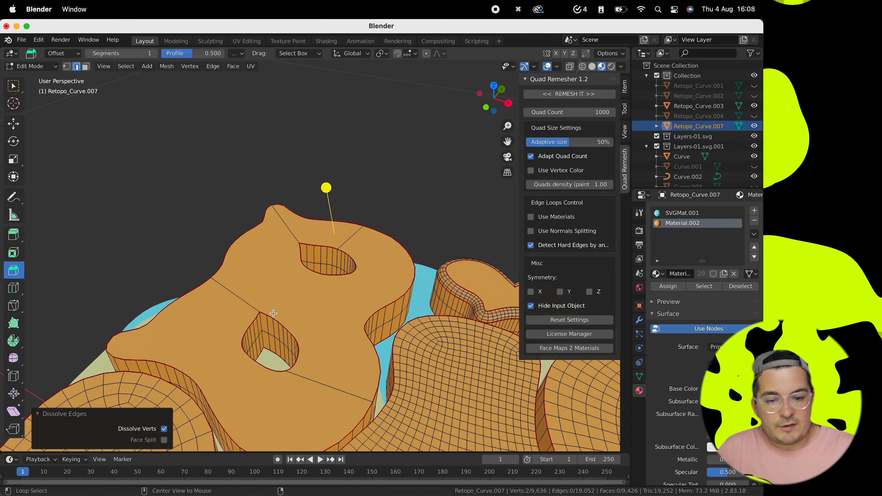
Step: Bevel the B's outer top edge loop with a 0.01 m offset and 4 segments
{"action": "left_click", "coordinate": [225, 283], "text": "alt"}
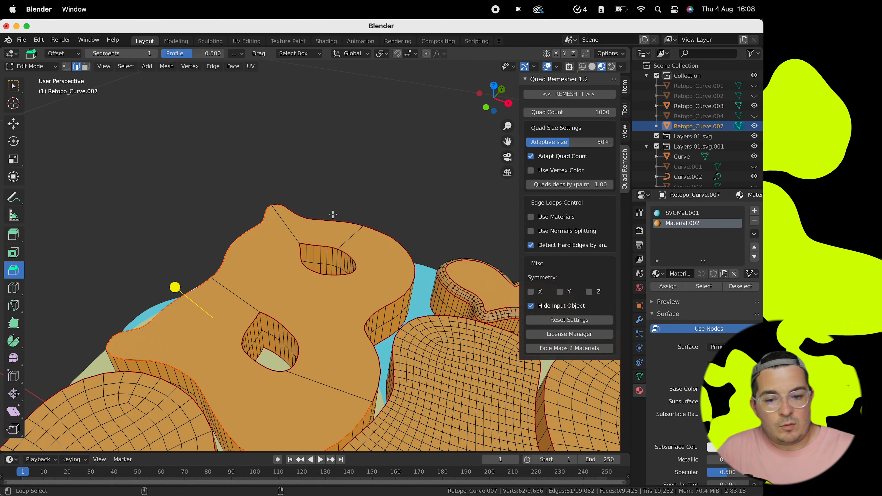
{"action": "key", "text": "super+b"}
{"action": "type", "text": ".02"}
{"action": "key", "text": "BackSpace"}
{"action": "type", "text": "1"}
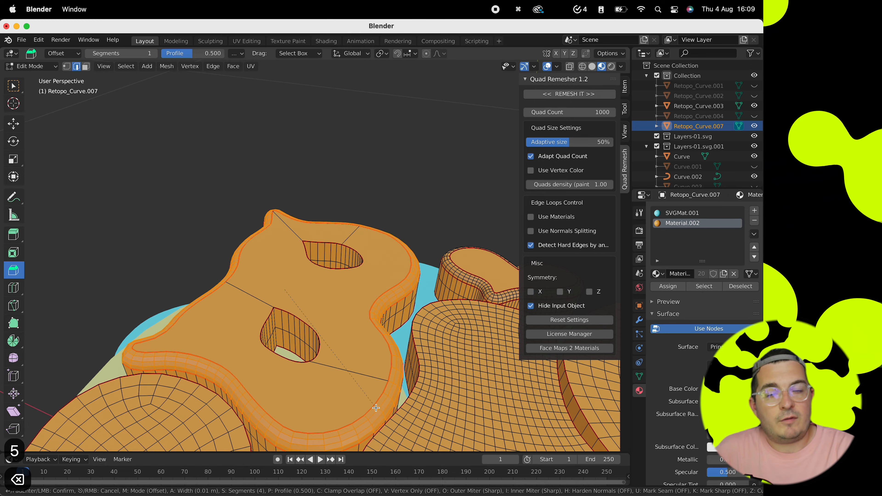
{"action": "left_click", "coordinate": [376, 408]}
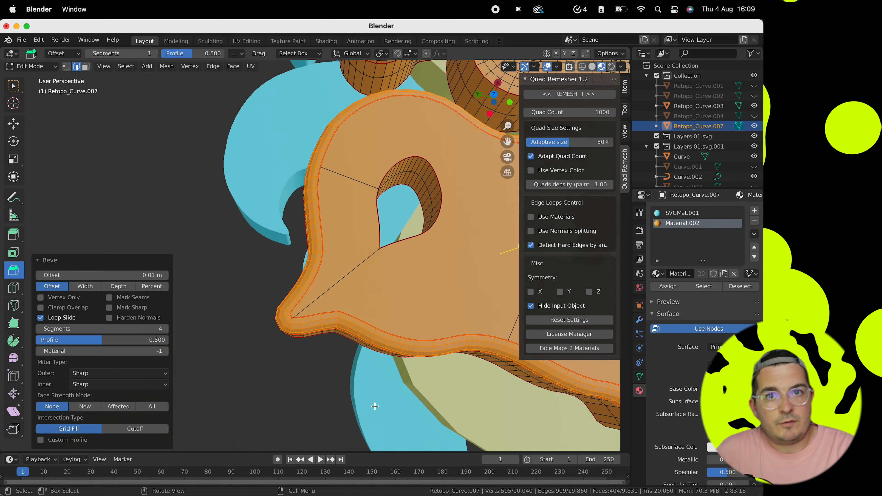
Step: Merge the surplus neighbouring vertices on the B's top
{"action": "key", "text": "1"}
{"action": "scroll", "coordinate": [247, 282], "scroll_direction": "up", "scroll_amount": 5}
{"action": "left_click", "coordinate": [217, 246]}
{"action": "left_click", "coordinate": [199, 254], "text": "shift"}
{"action": "right_click", "coordinate": [261, 271]}
{"action": "mouse_move", "coordinate": [261, 271]}
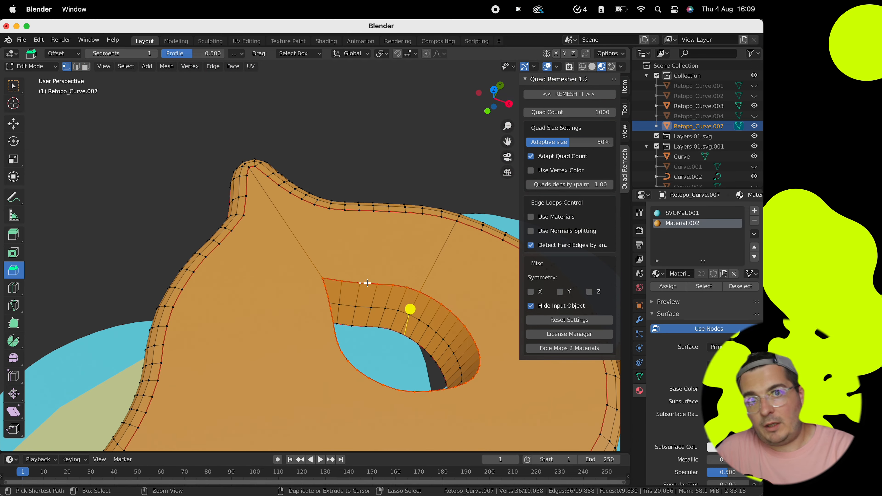
Step: Bevel the top edge loops around the B's two holes with 4 segments
{"action": "left_click", "coordinate": [392, 354], "text": "alt"}
{"action": "middle_click_drag", "start_coordinate": [392, 354], "coordinate": [360, 306]}
{"action": "scroll", "coordinate": [381, 329], "scroll_direction": "up", "scroll_amount": 3}
{"action": "right_click", "coordinate": [361, 312]}
{"action": "key", "text": "super+b"}
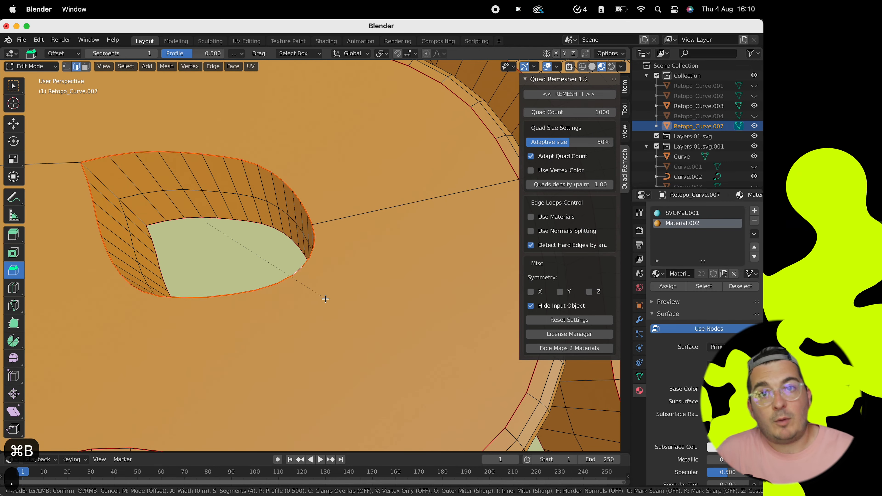
{"action": "left_click", "coordinate": [325, 298]}
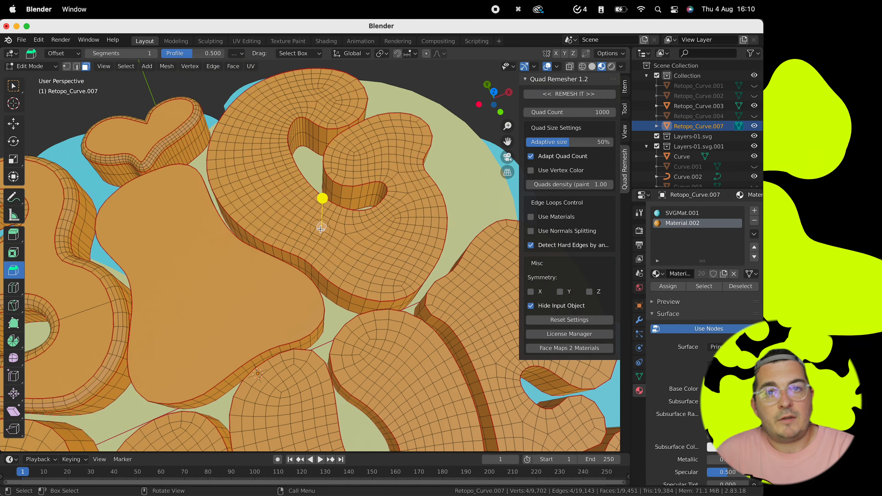
Step: Bevel the letter I's top outline with a 0.025 m offset and 4 segments
{"action": "left_click", "coordinate": [237, 302], "text": "alt"}
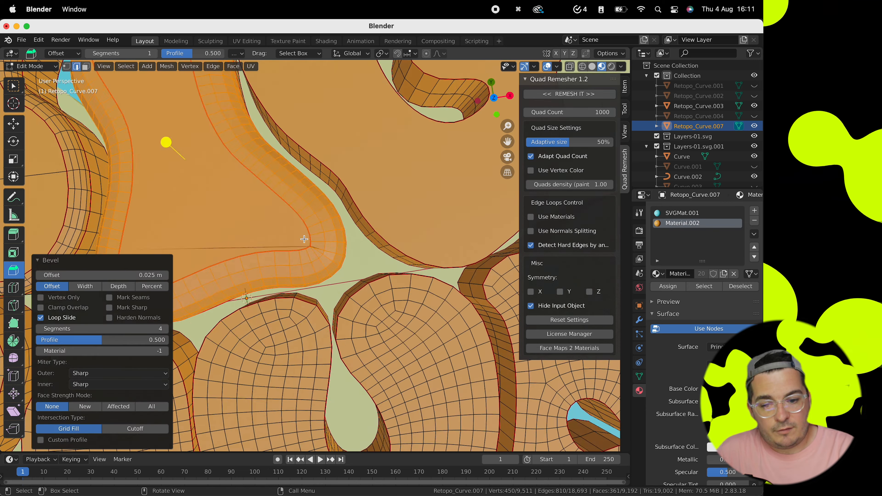
Step: Select the letter G's top outline as an edge loop and bevel it with 4 segments
{"action": "left_click", "coordinate": [338, 220], "text": "alt"}
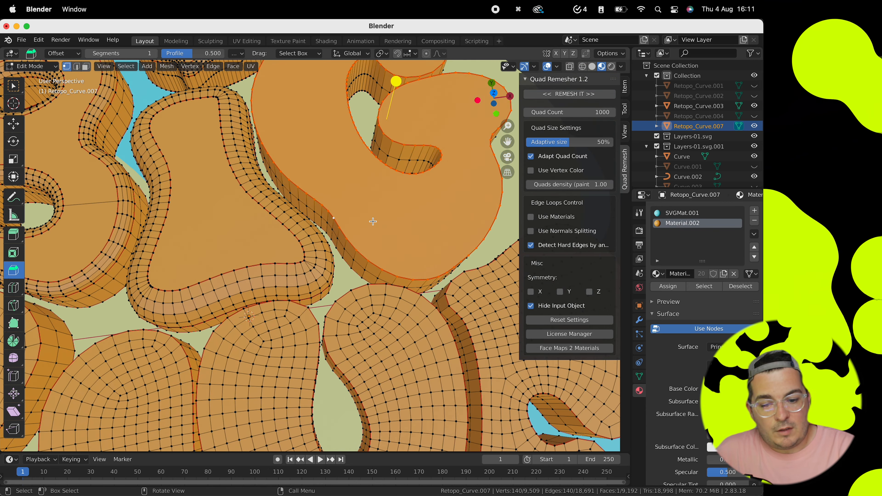
{"action": "scroll", "coordinate": [373, 222], "scroll_direction": "down", "scroll_amount": 3}
{"action": "key", "text": "Escape"}
{"action": "scroll", "coordinate": [372, 221], "scroll_direction": "down", "scroll_amount": 5}
{"action": "key", "text": "super+b"}
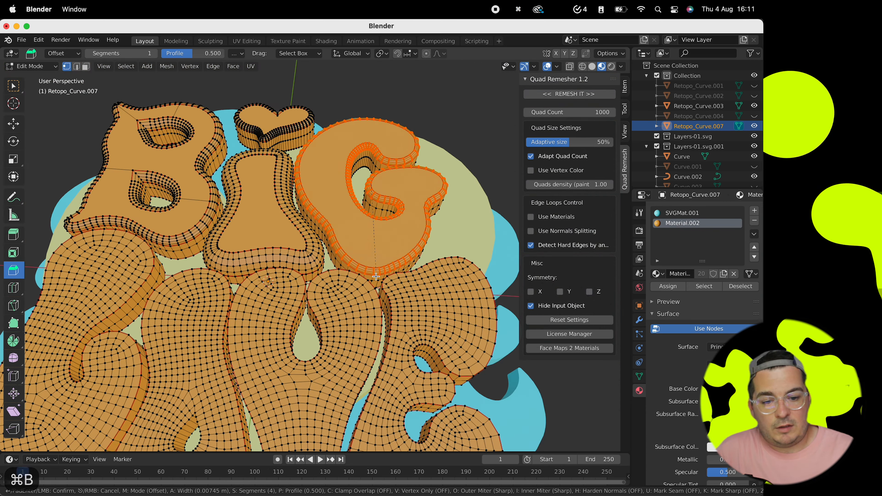
{"action": "key", "text": "Escape"}
{"action": "scroll", "coordinate": [375, 276], "scroll_direction": "up", "scroll_amount": 5}
{"action": "key", "text": "super+b"}
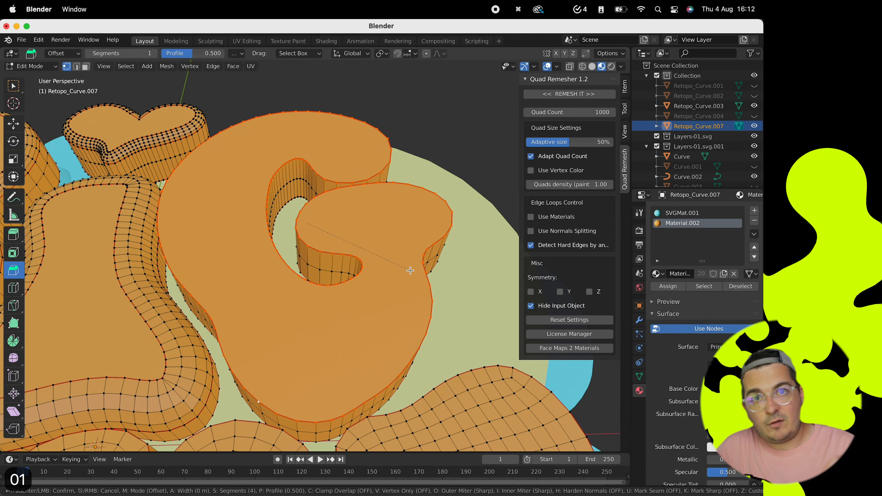
{"action": "key", "text": "BackSpace"}
{"action": "type", "text": "1"}
{"action": "key", "text": "BackSpace"}
{"action": "type", "text": "012"}
{"action": "key", "text": "Return"}
Step: Simplify the gridded top faces of the lower row of letters with Limited Dissolve at a 5° maximum angle
{"action": "key", "text": "Tab"}
{"action": "key", "text": "Tab"}
{"action": "key", "text": "3"}
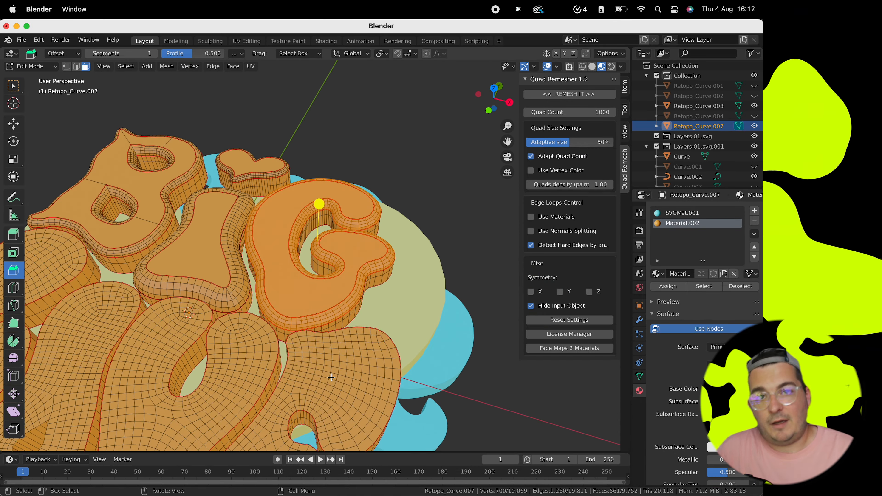
{"action": "left_click", "coordinate": [305, 376]}
{"action": "scroll", "coordinate": [272, 359], "scroll_direction": "down", "scroll_amount": 4}
{"action": "key", "text": "l"}
{"action": "left_click", "coordinate": [304, 367]}
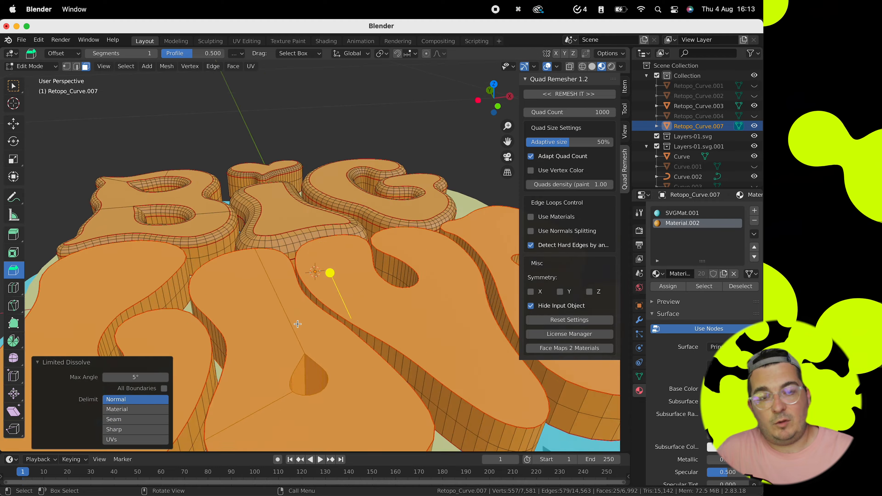
Step: Connect the teardrop hole to the letter's side outline and dissolve the old edge running to its lower outline
{"action": "key", "text": "1"}
{"action": "key", "text": "7"}
{"action": "scroll", "coordinate": [413, 326], "scroll_direction": "up", "scroll_amount": 5}
{"action": "middle_click_drag", "start_coordinate": [462, 356], "coordinate": [345, 228]}
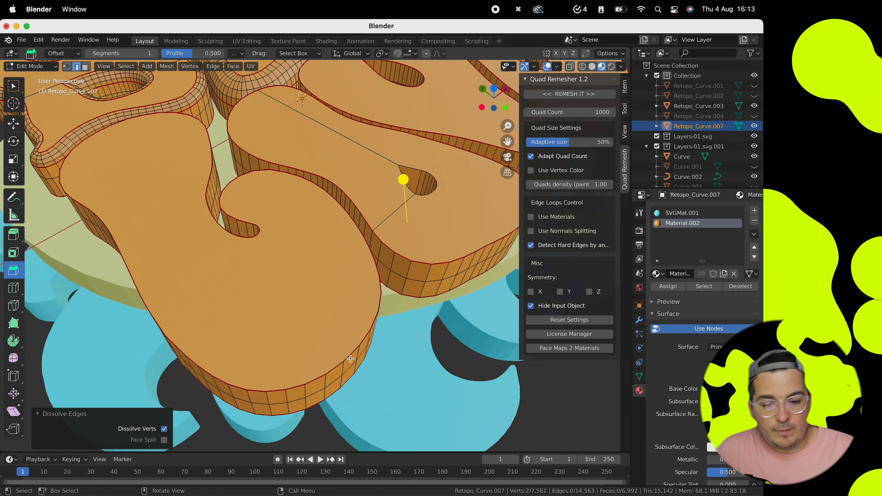
Step: Bevel the outer top edge loops of the first two letters in the lower row with 4 segments
{"action": "key", "text": "2"}
{"action": "left_click", "coordinate": [345, 227], "text": "alt"}
{"action": "key", "text": "Return"}
{"action": "key", "text": "Tab"}
{"action": "scroll", "coordinate": [365, 238], "scroll_direction": "down", "scroll_amount": 5}
{"action": "key", "text": "Tab"}
Step: Bevel the V's top outline with 4 segments, correcting the offset so the edges do not overlap
{"action": "scroll", "coordinate": [368, 241], "scroll_direction": "up", "scroll_amount": 3}
{"action": "left_click", "coordinate": [370, 321], "text": "alt"}
{"action": "key", "text": "ctrl+b"}
{"action": "type", "text": ".025"}
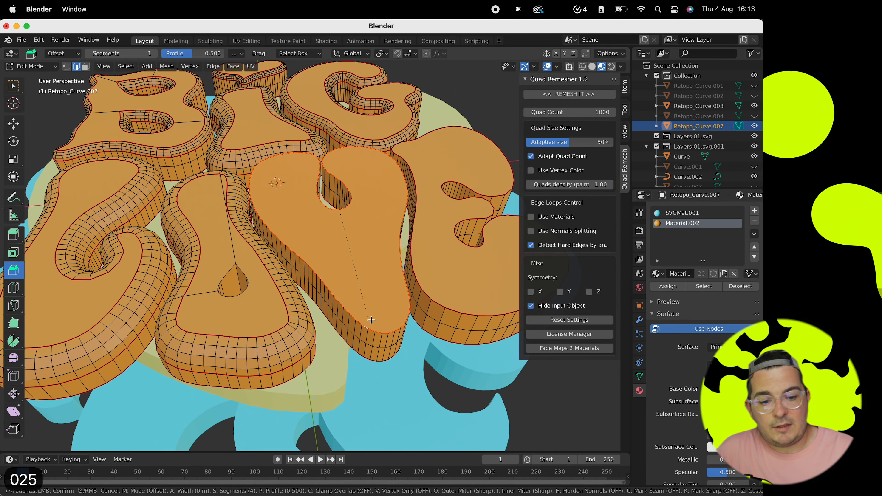
{"action": "key", "text": "BackSpace"}
{"action": "key", "text": "BackSpace"}
{"action": "type", "text": "025"}
{"action": "key", "text": "Escape"}
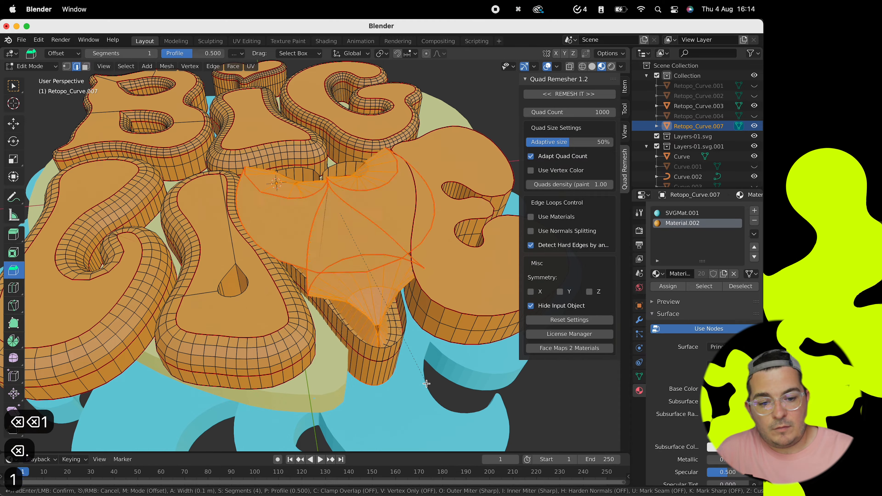
{"action": "type", "text": "5"}
{"action": "key", "text": "Return"}
Step: Bevel the E's top outline with 4 segments
{"action": "middle_click_drag", "start_coordinate": [426, 383], "coordinate": [359, 345]}
{"action": "left_click", "coordinate": [430, 336], "text": "alt"}
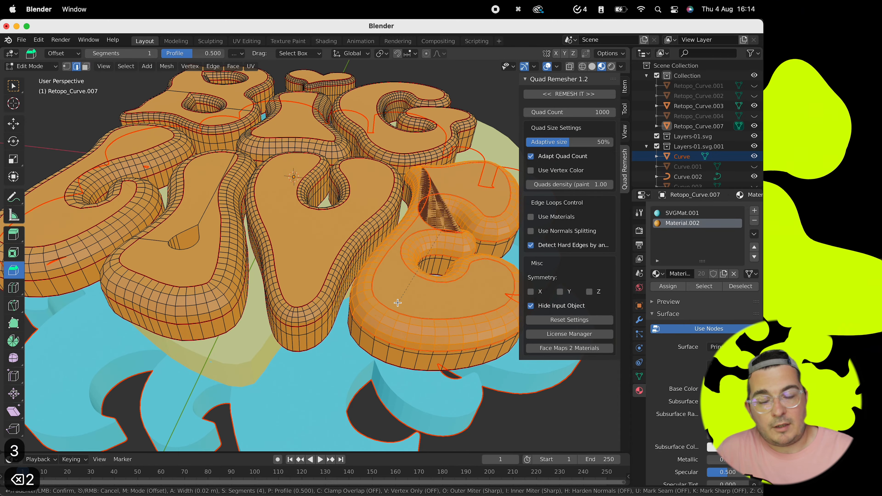
{"action": "type", "text": "5"}
{"action": "key", "text": "Return"}
{"action": "key", "text": "Tab"}
{"action": "key", "text": "Tab"}
{"action": "middle_click_drag", "start_coordinate": [397, 303], "coordinate": [417, 248]}
{"action": "scroll", "coordinate": [418, 248], "scroll_direction": "down", "scroll_amount": 3}
Step: Select the linked faces of all the letters and shade them smooth
{"action": "key", "text": "3"}
{"action": "key", "text": "l"}
{"action": "key", "text": "l"}
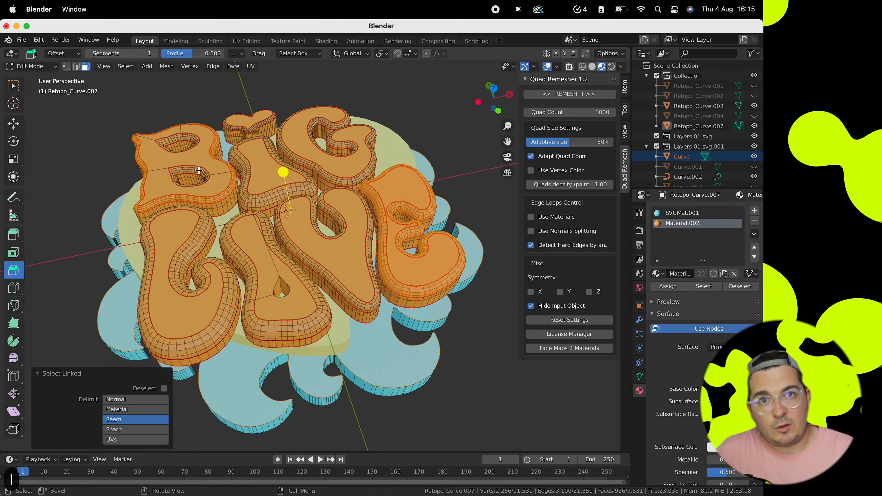
{"action": "left_click", "coordinate": [268, 330]}
{"action": "key", "text": "Tab"}
Step: Merge the overlapping vertices at the dark spike near the top of the letter with the teardrop hole
{"action": "scroll", "coordinate": [295, 240], "scroll_direction": "up", "scroll_amount": 8}
{"action": "key", "text": "Tab"}
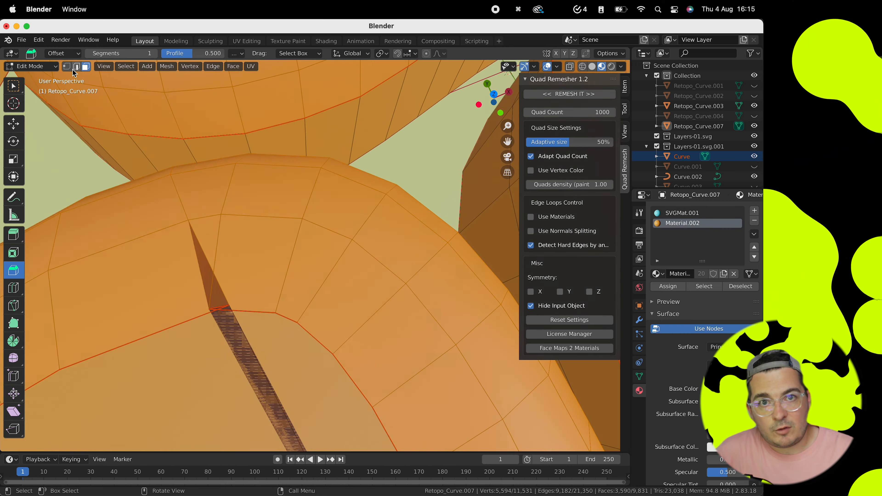
{"action": "right_click", "coordinate": [223, 306]}
{"action": "left_click", "coordinate": [317, 405]}
{"action": "scroll", "coordinate": [317, 382], "scroll_direction": "down", "scroll_amount": 8}
Step: Mark the top rim of the teardrop hole as a seam
{"action": "left_click", "coordinate": [367, 370], "text": "alt"}
{"action": "middle_click_drag", "start_coordinate": [366, 370], "coordinate": [248, 300]}
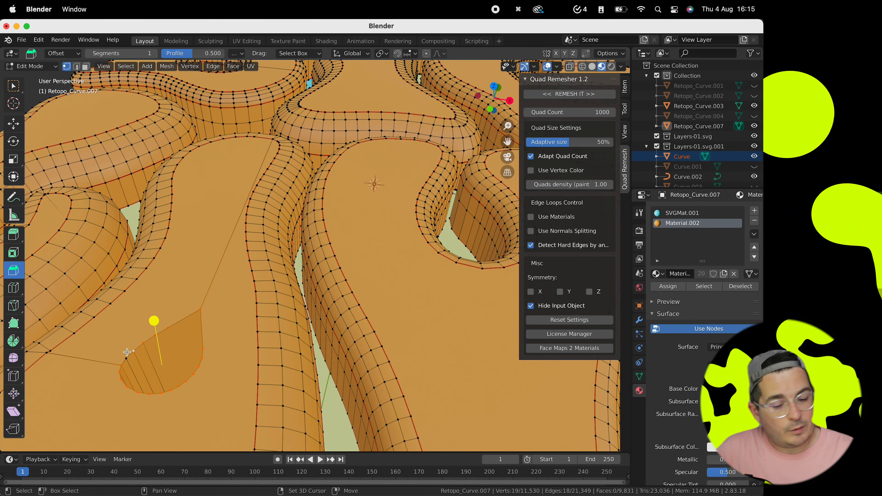
{"action": "left_click", "coordinate": [213, 66]}
{"action": "left_click", "coordinate": [239, 234]}
Step: Try to bevel the teardrop hole's top rim with 4 segments
{"action": "key", "text": "ctrl+b"}
{"action": "key", "text": "BackSpace"}
{"action": "key", "text": "BackSpace"}
{"action": "type", "text": "1"}
{"action": "key", "text": "Return"}
{"action": "middle_click_drag", "start_coordinate": [234, 239], "coordinate": [303, 295]}
{"action": "key", "text": "ctrl+b"}
{"action": "type", "text": ".01"}
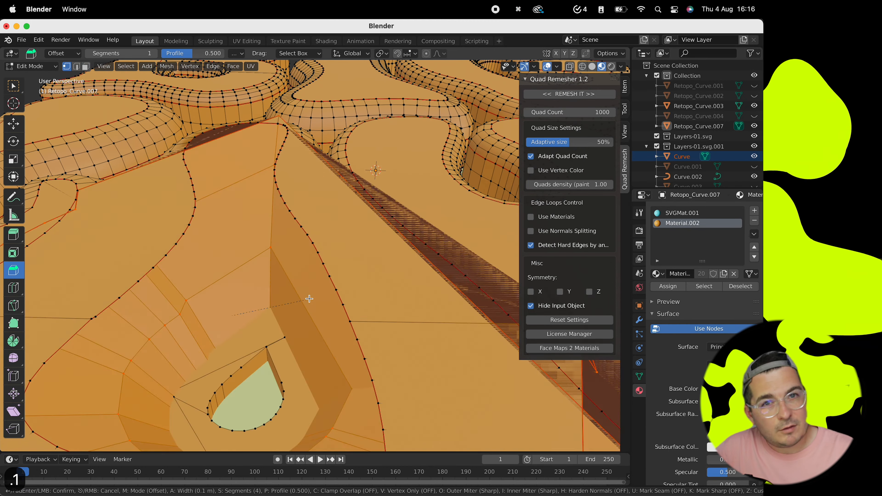
{"action": "key", "text": "Return"}
Step: Try to merge two vertices at the teardrop hole's beveled rim, and undo the attempt
{"action": "key", "text": "7"}
{"action": "scroll", "coordinate": [343, 319], "scroll_direction": "up", "scroll_amount": 10}
{"action": "left_click", "coordinate": [384, 259]}
{"action": "left_click", "coordinate": [356, 153], "text": "shift"}
{"action": "right_click", "coordinate": [357, 152]}
{"action": "left_click", "coordinate": [459, 277]}
{"action": "key", "text": "super+z"}
{"action": "key", "text": "super+z"}
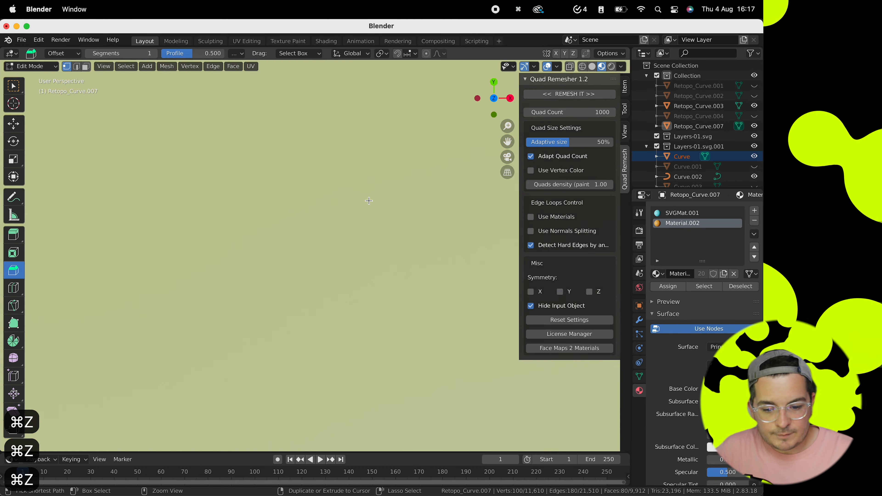
Step: Bevel the teardrop hole's rim again with a small offset and 4 segments
{"action": "key", "text": "ctrl+b"}
{"action": "type", "text": ".01"}
{"action": "key", "text": "BackSpace"}
{"action": "key", "text": "Return"}
Step: Merge two neighbouring vertices on the teardrop hole's beveled rim
{"action": "scroll", "coordinate": [347, 204], "scroll_direction": "up", "scroll_amount": 5}
{"action": "left_click", "coordinate": [315, 205]}
{"action": "left_click", "coordinate": [310, 198], "text": "shift"}
{"action": "right_click", "coordinate": [304, 194]}
{"action": "left_click", "coordinate": [380, 256]}
Step: Try to merge vertices along the teardrop hole's inner wall, and undo the attempt
{"action": "middle_click_drag", "start_coordinate": [351, 222], "coordinate": [345, 179]}
{"action": "scroll", "coordinate": [344, 179], "scroll_direction": "up", "scroll_amount": 5}
{"action": "key", "text": "Escape"}
{"action": "right_click", "coordinate": [274, 174]}
{"action": "left_click", "coordinate": [277, 211]}
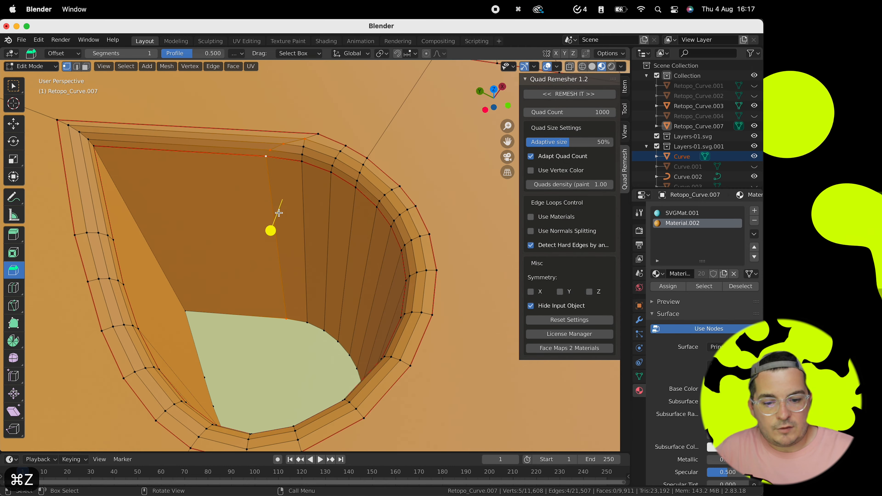
{"action": "key", "text": "7"}
{"action": "key", "text": "super+z"}
{"action": "key", "text": "super+z"}
{"action": "key", "text": "super+z"}
Step: Reselect every letter by its linked faces, apply Shade Smooth and return to Object Mode
{"action": "key", "text": "Tab"}
{"action": "scroll", "coordinate": [281, 221], "scroll_direction": "down", "scroll_amount": 5}
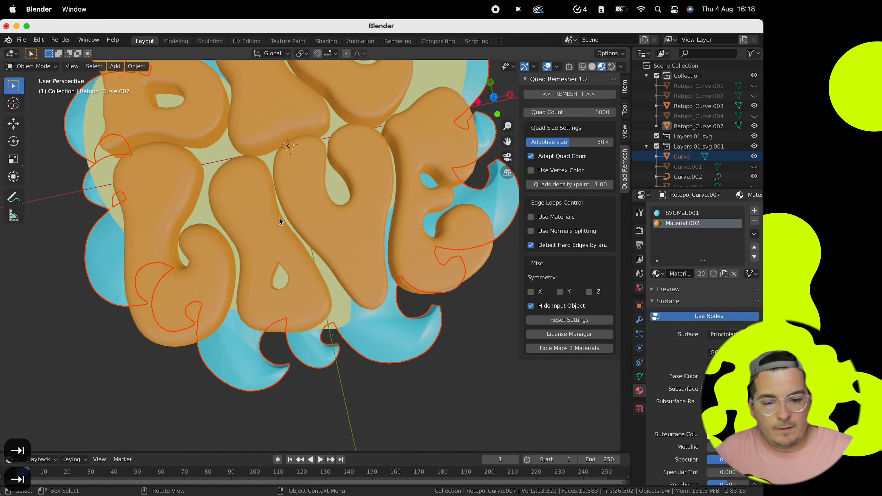
{"action": "key", "text": "Tab"}
{"action": "middle_click_drag", "start_coordinate": [279, 221], "coordinate": [344, 184]}
{"action": "key", "text": "l"}
{"action": "middle_click_drag", "start_coordinate": [350, 236], "coordinate": [444, 261]}
{"action": "key", "text": "l"}
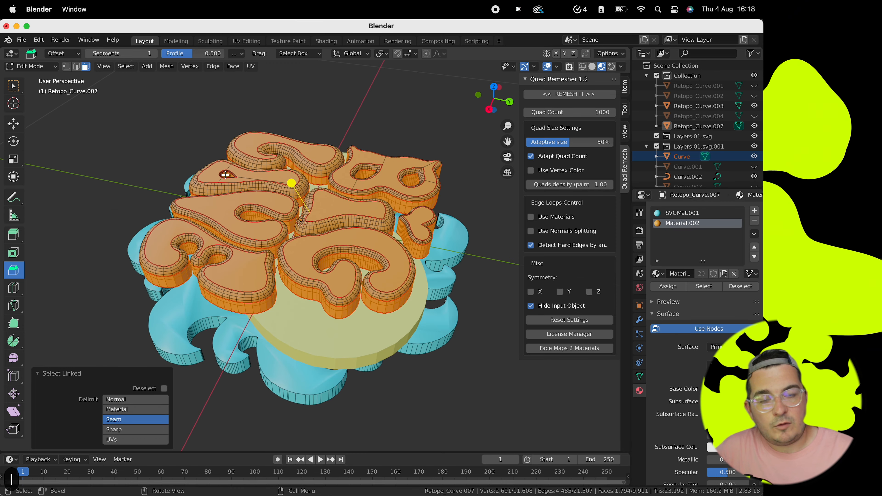
{"action": "right_click", "coordinate": [287, 281]}
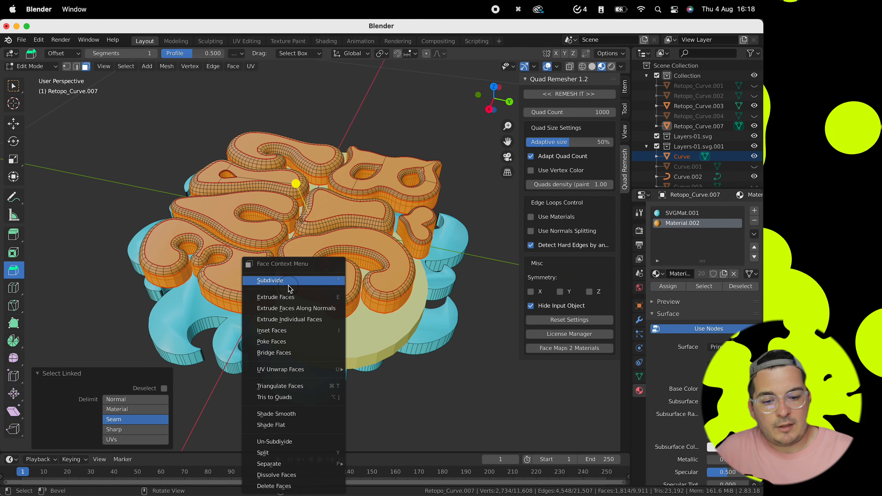
{"action": "left_click", "coordinate": [297, 414]}
{"action": "key", "text": "Tab"}
Step: Edit the pale green base plate and mark its upper and lower rim edge loops as seams
{"action": "scroll", "coordinate": [424, 239], "scroll_direction": "left", "scroll_amount": 10}
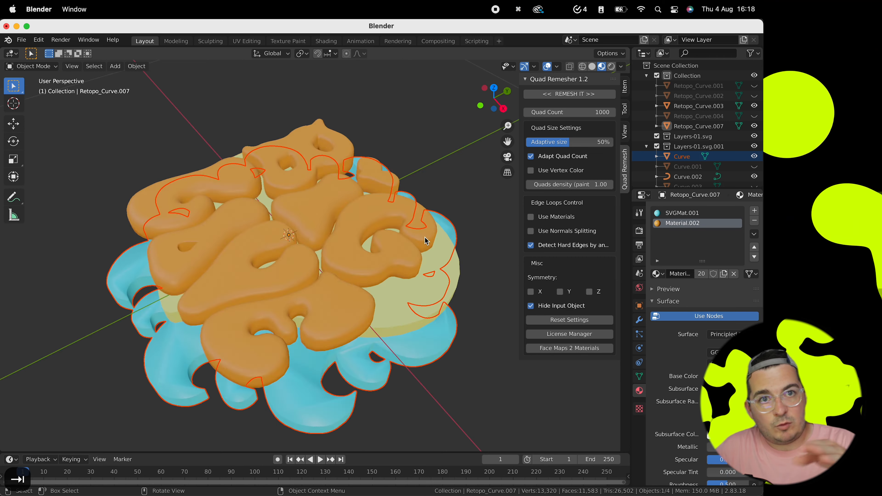
{"action": "scroll", "coordinate": [453, 214], "scroll_direction": "down", "scroll_amount": 5}
{"action": "scroll", "coordinate": [455, 210], "scroll_direction": "up", "scroll_amount": 10}
{"action": "scroll", "coordinate": [456, 210], "scroll_direction": "up", "scroll_amount": 10}
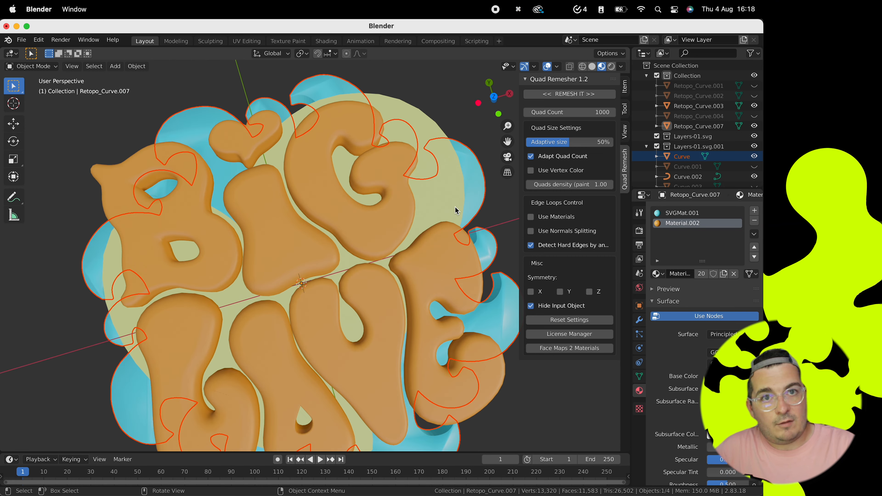
{"action": "left_click", "coordinate": [467, 243]}
{"action": "key", "text": "Tab"}
{"action": "scroll", "coordinate": [452, 236], "scroll_direction": "down", "scroll_amount": 6}
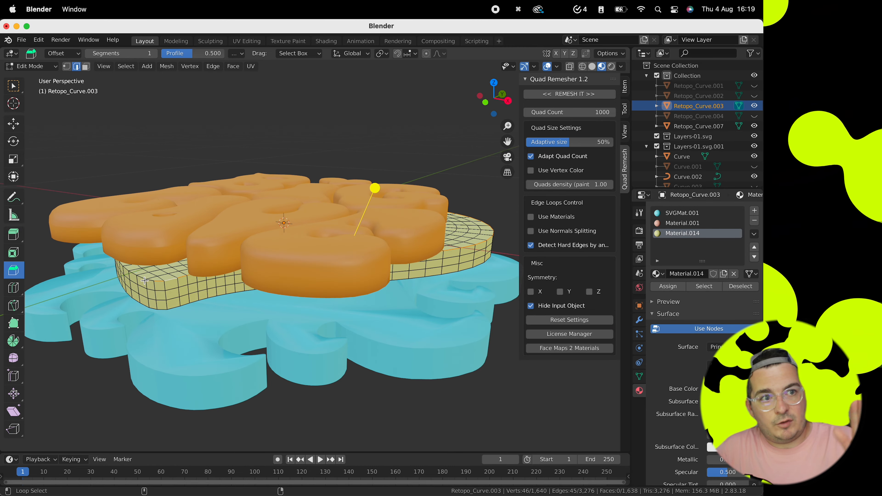
{"action": "scroll", "coordinate": [171, 312], "scroll_direction": "up", "scroll_amount": 5}
{"action": "right_click", "coordinate": [194, 258]}
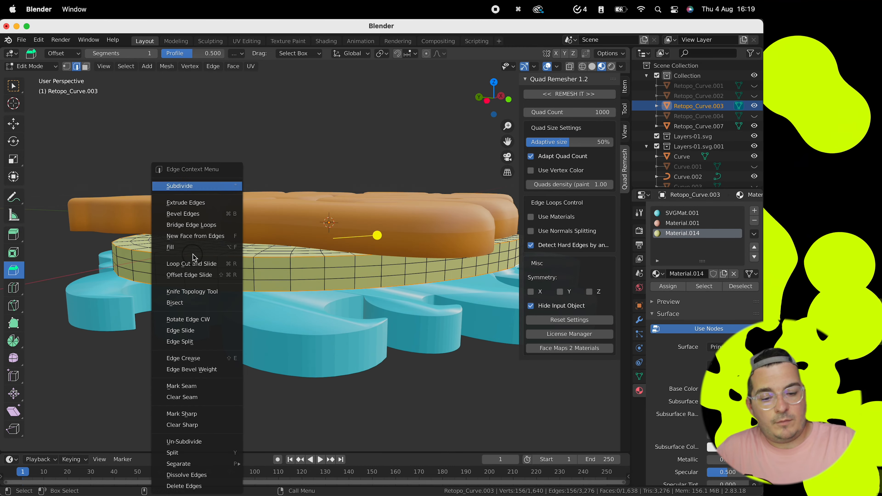
{"action": "left_click", "coordinate": [197, 389]}
Step: Bevel the base plate's rim edge loops with a 0.01 m offset and 4 segments
{"action": "scroll", "coordinate": [252, 298], "scroll_direction": "right", "scroll_amount": 2}
{"action": "key", "text": "super+b"}
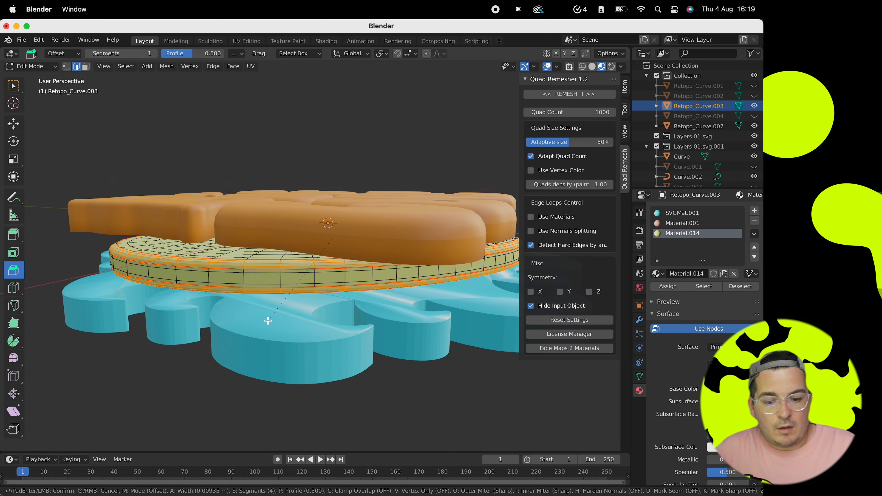
{"action": "left_click", "coordinate": [268, 320]}
{"action": "scroll", "coordinate": [268, 316], "scroll_direction": "down", "scroll_amount": 10}
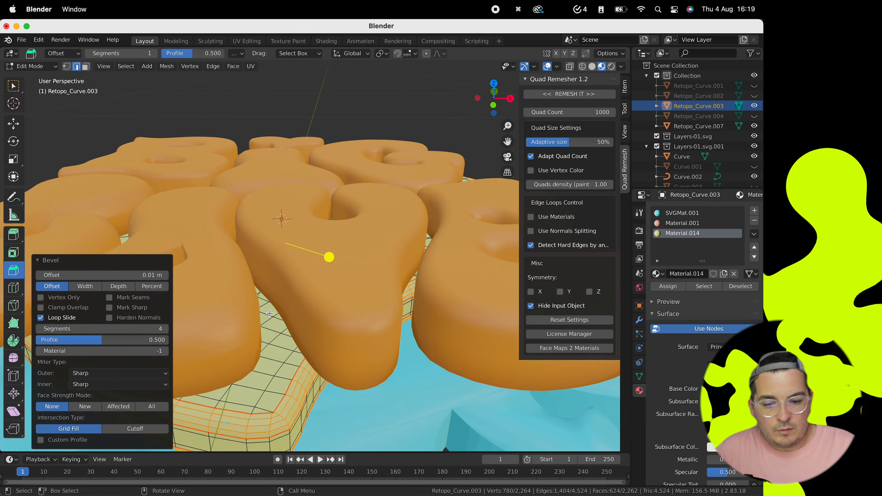
Step: Add a loop cut around the base plate's side wall and select an edge loop there
{"action": "scroll", "coordinate": [270, 313], "scroll_direction": "up", "scroll_amount": 8}
{"action": "left_click", "coordinate": [265, 255]}
{"action": "key", "text": "Escape"}
{"action": "left_click", "coordinate": [253, 249], "text": "alt"}
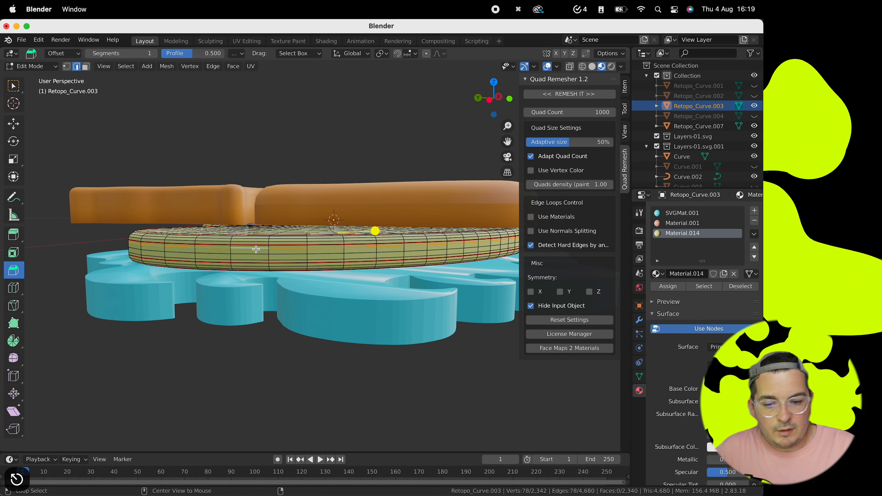
Step: Delete the extra edge loops from the pale green plate's side wall and select the remaining middle loop
{"action": "left_click", "coordinate": [252, 258], "text": "alt+shift"}
{"action": "key", "text": "x"}
{"action": "left_click", "coordinate": [252, 258]}
{"action": "left_click", "coordinate": [252, 257], "text": "alt"}
Step: Scale the plate's middle edge loop by 1.01 using smooth proportional editing with a size of about 0.017
{"action": "type", "text": "s1."}
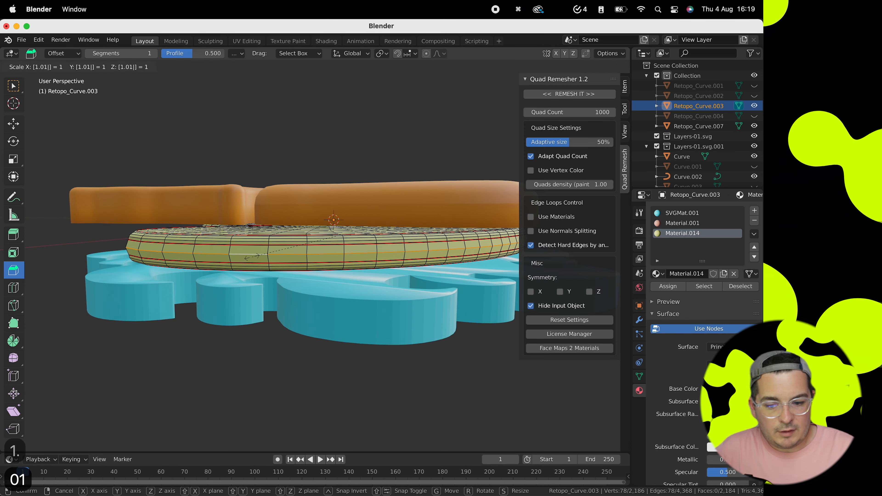
{"action": "key", "text": "Escape"}
{"action": "left_click", "coordinate": [426, 53]}
{"action": "type", "text": "s1.01"}
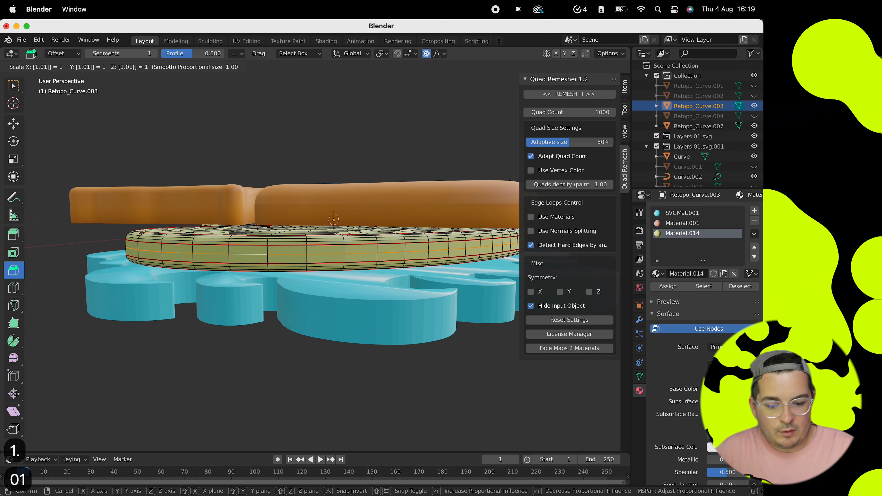
{"action": "left_click", "coordinate": [375, 233]}
{"action": "key", "text": "s"}
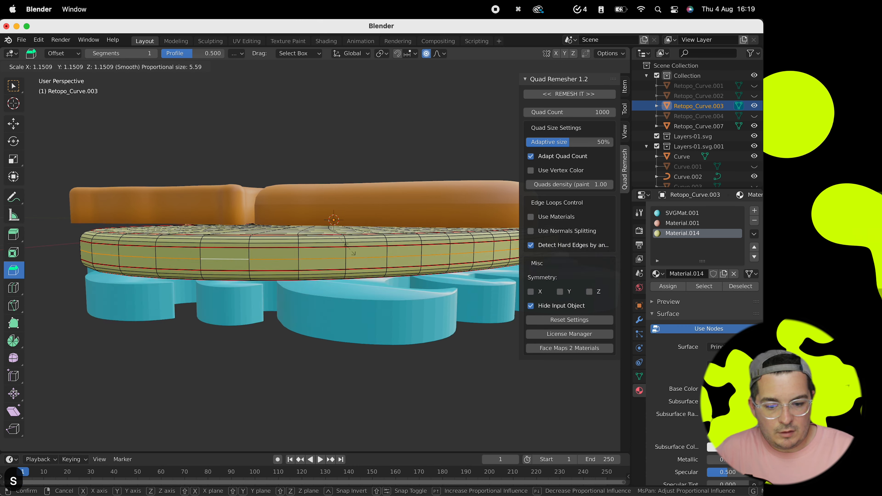
{"action": "scroll", "coordinate": [347, 248], "scroll_direction": "up", "scroll_amount": 10}
{"action": "type", "text": "1"}
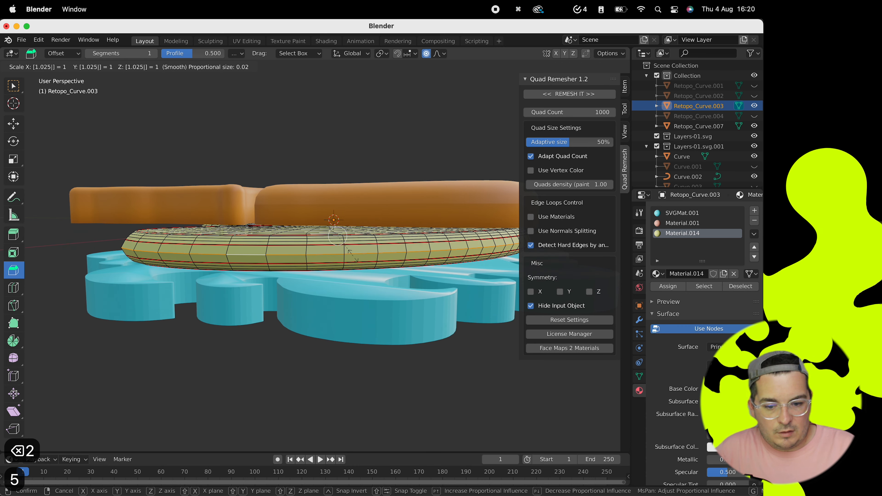
{"action": "key", "text": "Return"}
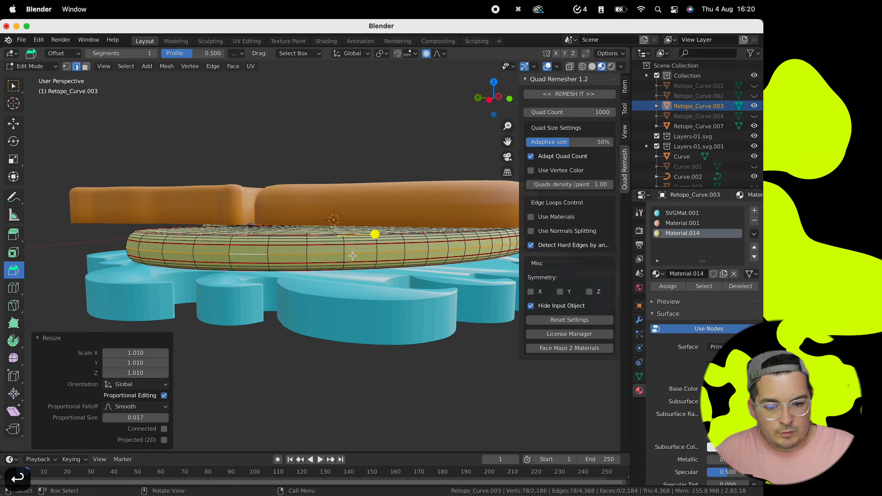
Step: Return to Object Mode and apply Shade Smooth to the pale green plate
{"action": "scroll", "coordinate": [352, 255], "scroll_direction": "up", "scroll_amount": 5}
{"action": "key", "text": "Tab"}
{"action": "scroll", "coordinate": [352, 255], "scroll_direction": "down", "scroll_amount": 8}
{"action": "right_click", "coordinate": [363, 208]}
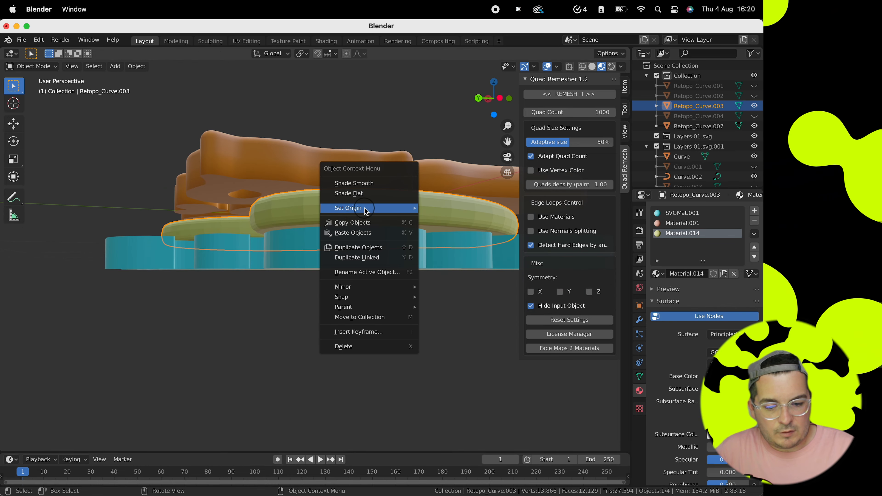
{"action": "left_click", "coordinate": [385, 183]}
{"action": "scroll", "coordinate": [380, 183], "scroll_direction": "up", "scroll_amount": 5}
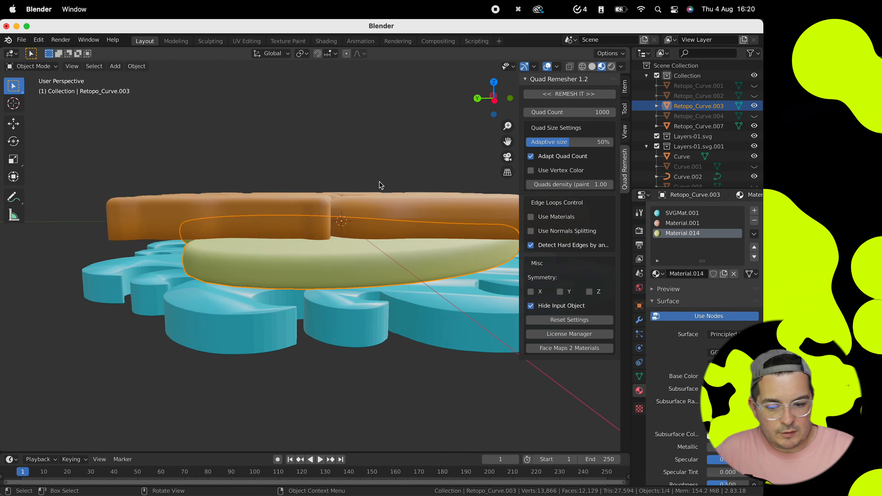
{"action": "scroll", "coordinate": [378, 182], "scroll_direction": "up", "scroll_amount": 6}
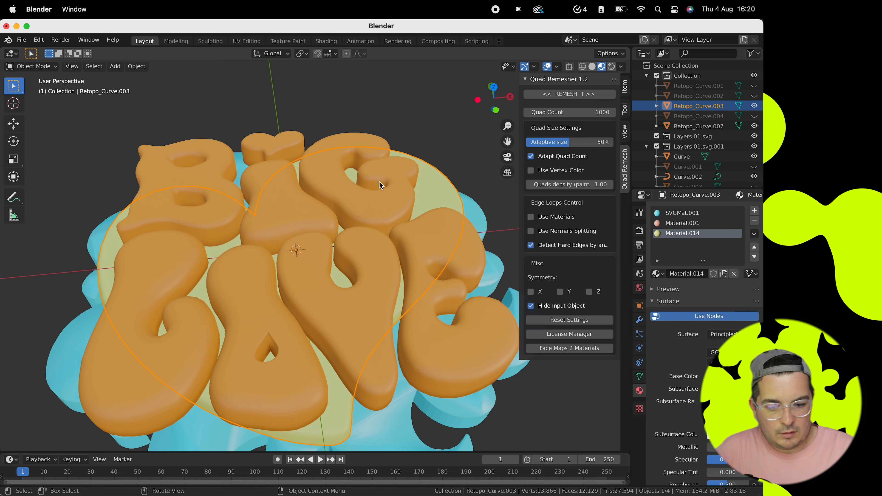
Step: Raise the orange lettering 0.05 m along the Z axis
{"action": "left_click", "coordinate": [334, 291]}
{"action": "scroll", "coordinate": [333, 287], "scroll_direction": "down", "scroll_amount": 2}
{"action": "type", "text": "g"}
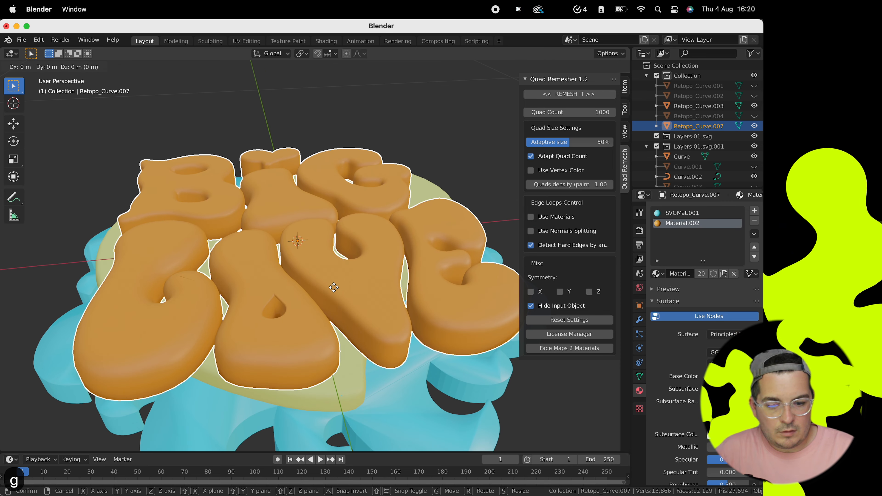
{"action": "type", "text": ".1"}
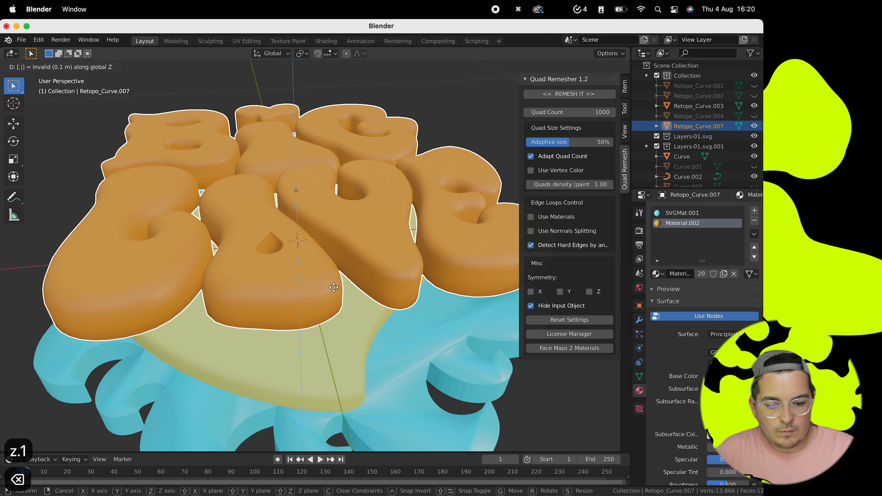
{"action": "type", "text": "05"}
{"action": "key", "text": "Return"}
Step: Raise the pale green plate 0.025 m along the Z axis
{"action": "scroll", "coordinate": [333, 291], "scroll_direction": "down", "scroll_amount": 5}
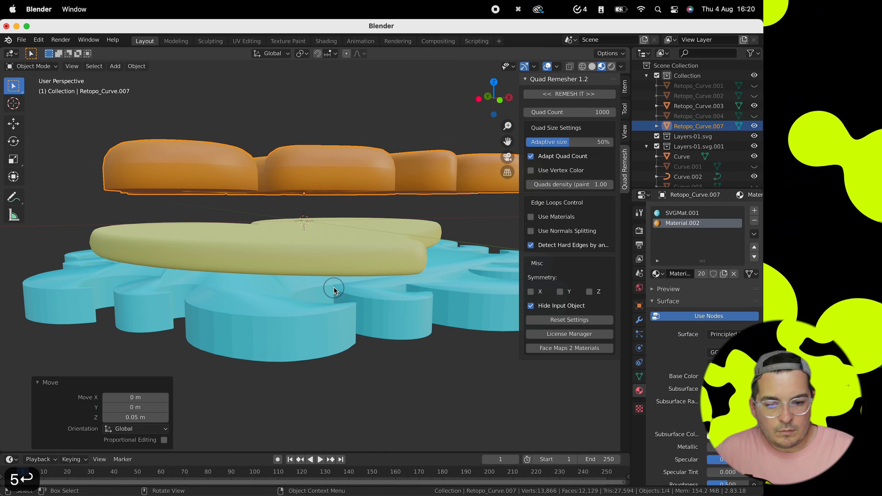
{"action": "left_click", "coordinate": [341, 260]}
{"action": "type", "text": "gz.025"}
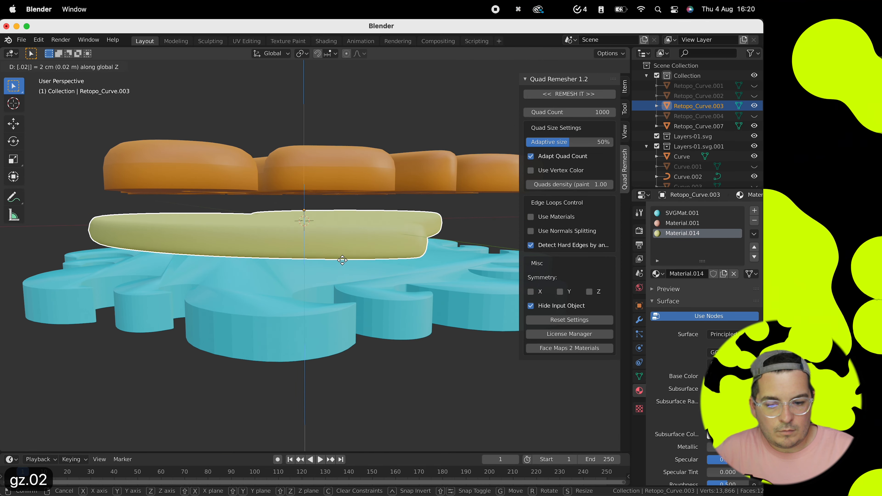
{"action": "key", "text": "Return"}
{"action": "type", "text": "s2"}
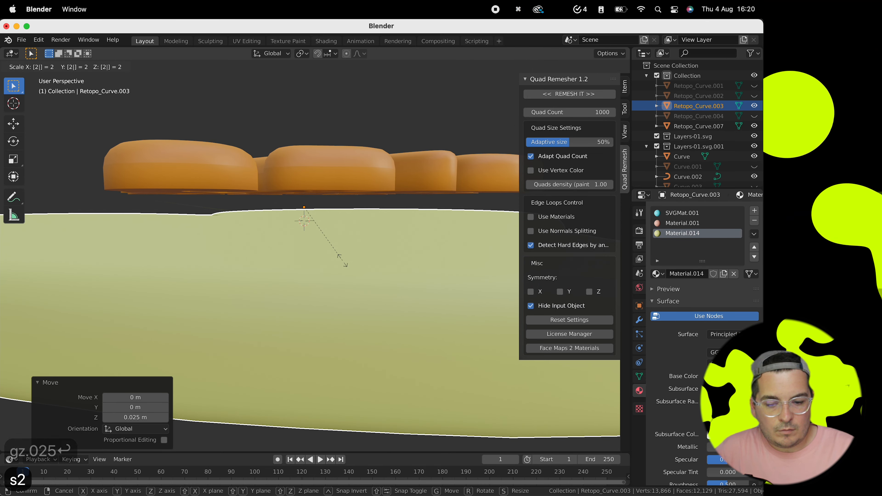
{"action": "type", "text": "z"}
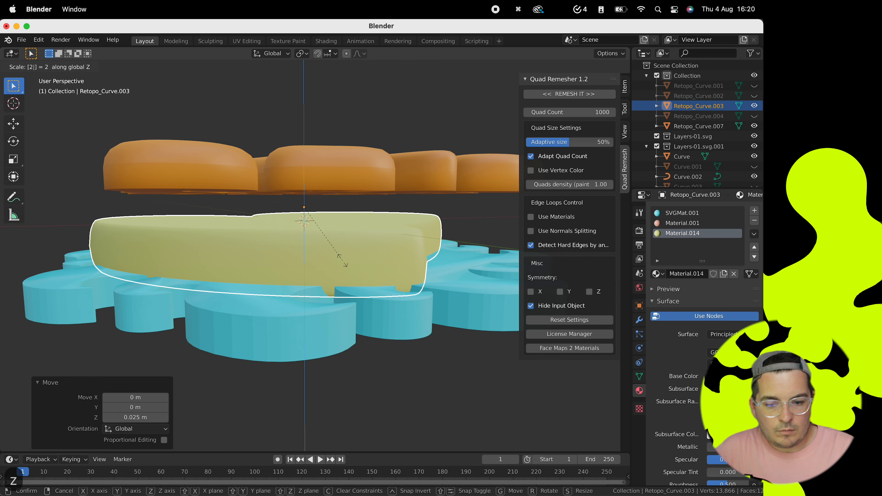
{"action": "key", "text": "Escape"}
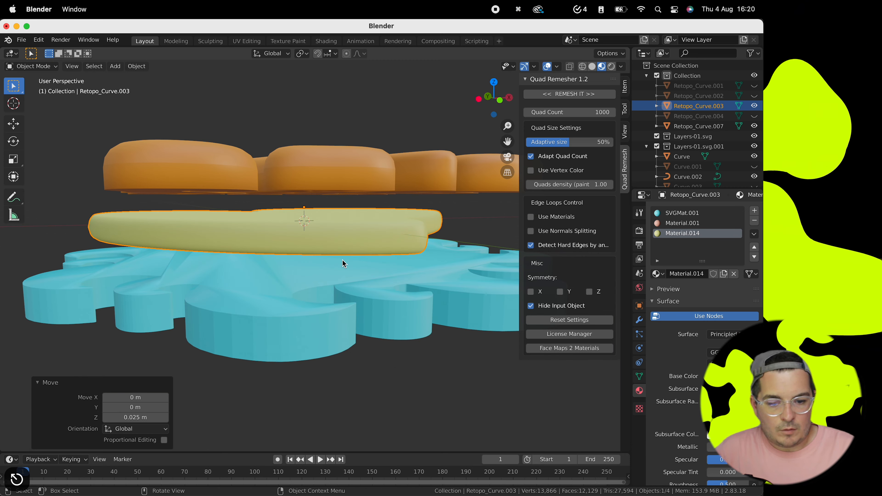
Step: Raise the pale green plate another 0.005 m along Z while viewing the layers from the right side
{"action": "key", "text": "3"}
{"action": "type", "text": "gz"}
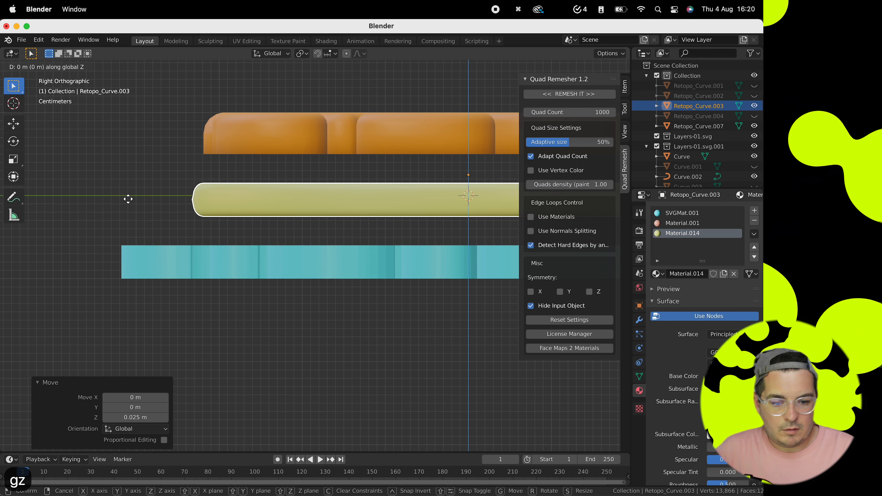
{"action": "type", "text": ".01"}
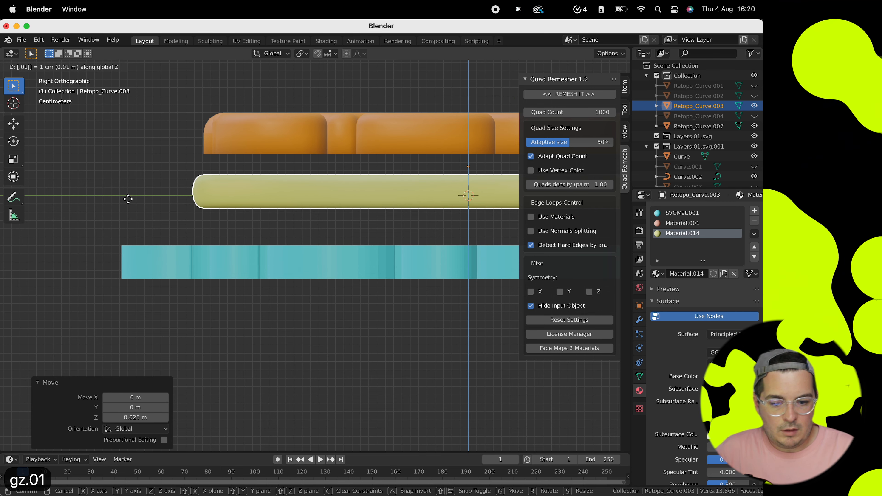
{"action": "key", "text": "BackSpace"}
{"action": "type", "text": "05"}
{"action": "key", "text": "Return"}
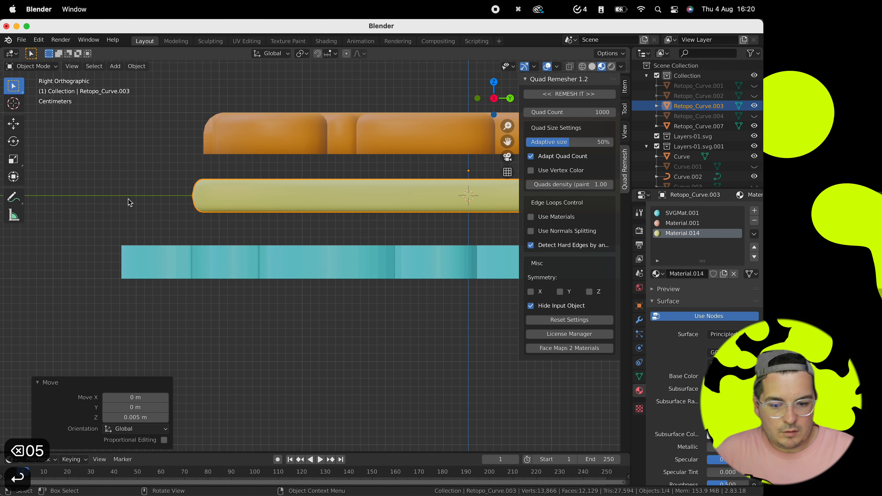
Step: Set the pale green plate's origin to the 3D cursor and scale the plate by 2 along Z
{"action": "right_click", "coordinate": [256, 200]}
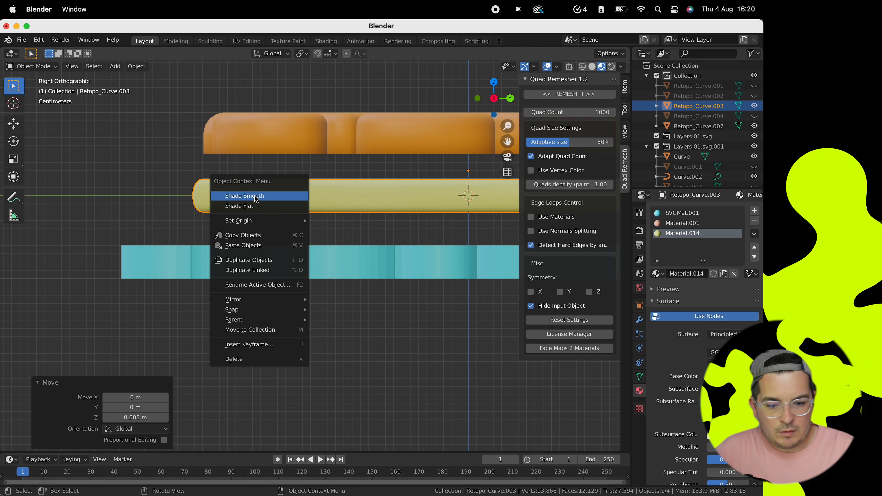
{"action": "mouse_move", "coordinate": [279, 222]}
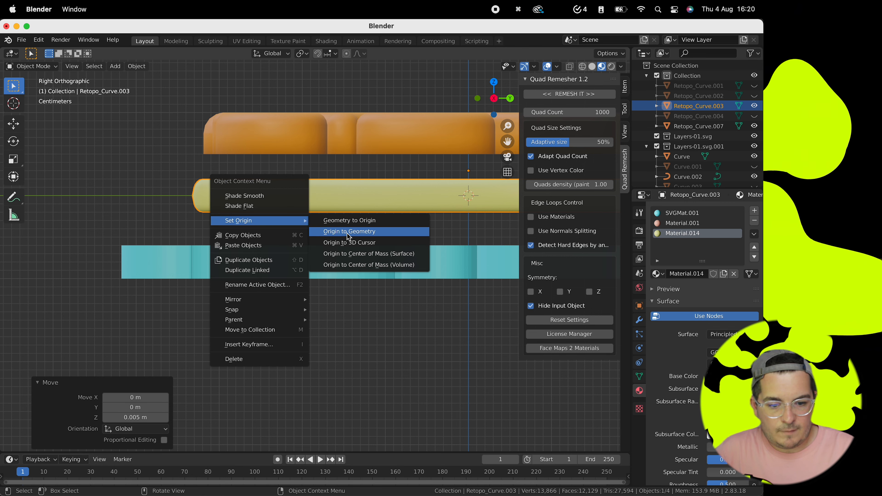
{"action": "left_click", "coordinate": [349, 242]}
{"action": "key", "text": "s"}
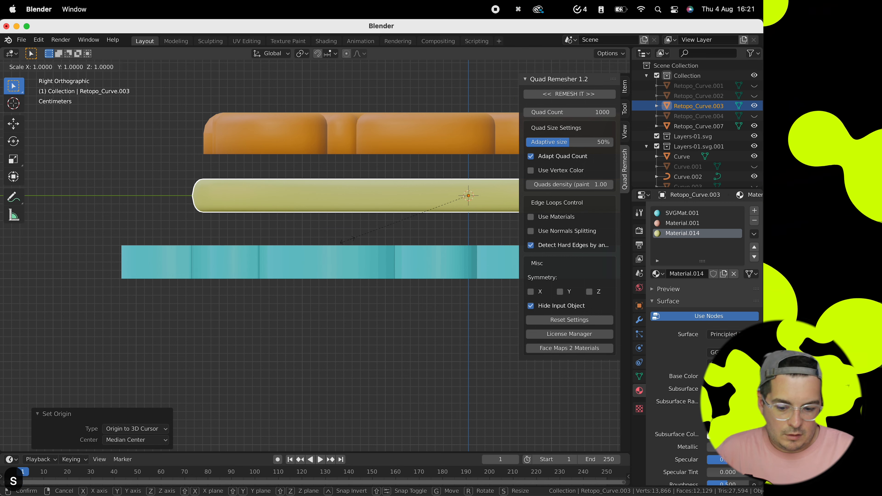
{"action": "key", "text": "z"}
{"action": "key", "text": "2"}
{"action": "key", "text": "Return"}
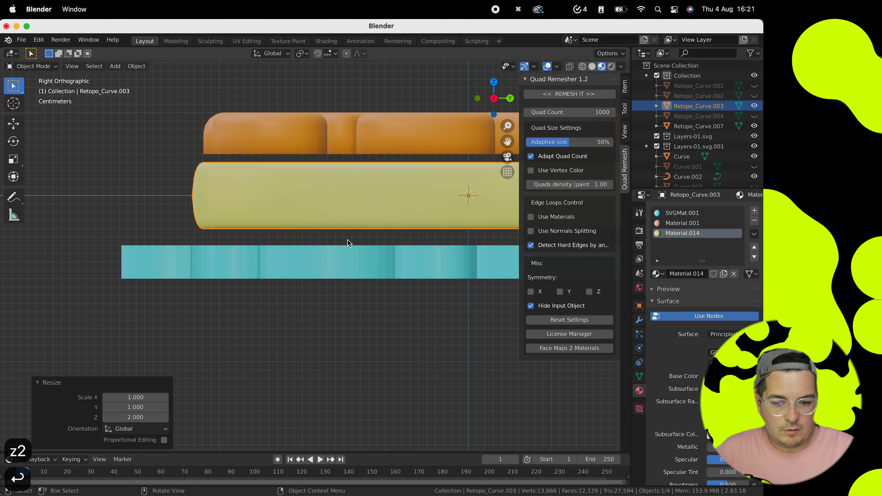
Step: In Edit Mode, scale the plate's selected side-wall loop by 1.1 using smooth proportional editing with a size of about 0.075
{"action": "middle_click_drag", "start_coordinate": [343, 239], "coordinate": [347, 240]}
{"action": "scroll", "coordinate": [347, 240], "scroll_direction": "down", "scroll_amount": 8}
{"action": "key", "text": "Tab"}
{"action": "type", "text": "s"}
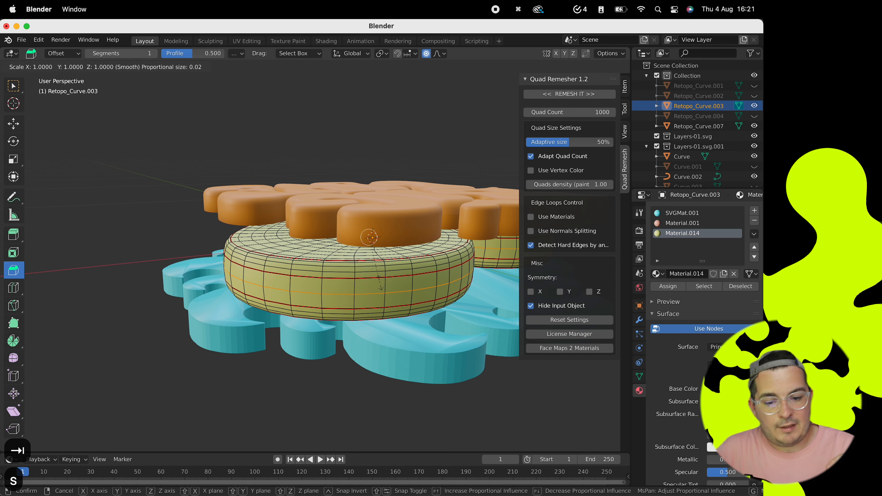
{"action": "type", "text": ".1"}
{"action": "scroll", "coordinate": [380, 287], "scroll_direction": "down", "scroll_amount": 10}
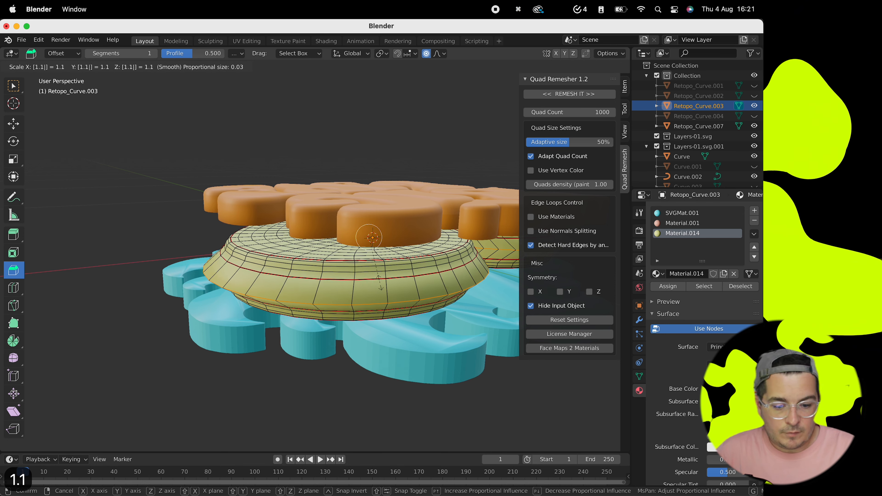
{"action": "scroll", "coordinate": [380, 287], "scroll_direction": "down", "scroll_amount": 5}
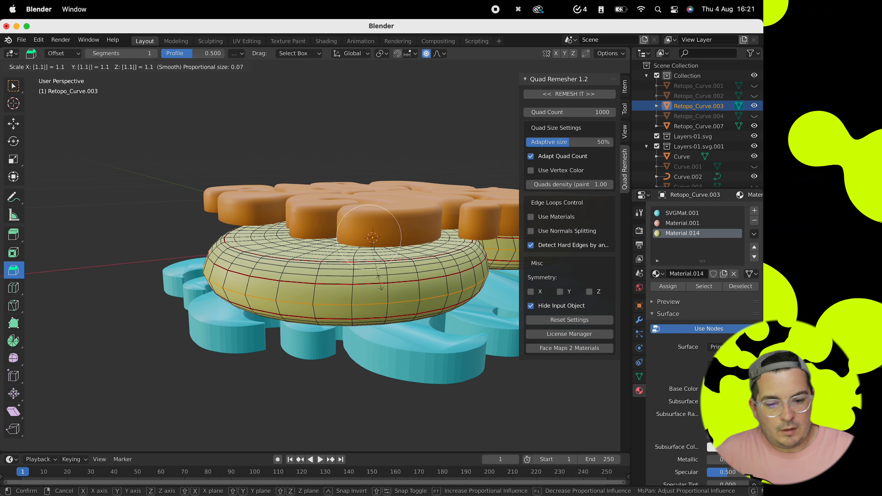
{"action": "left_click", "coordinate": [380, 288]}
Step: Inspect the rounded plate in the front, top and perspective views and leave Edit Mode
{"action": "middle_click_drag", "start_coordinate": [381, 288], "coordinate": [379, 282]}
{"action": "key", "text": "1"}
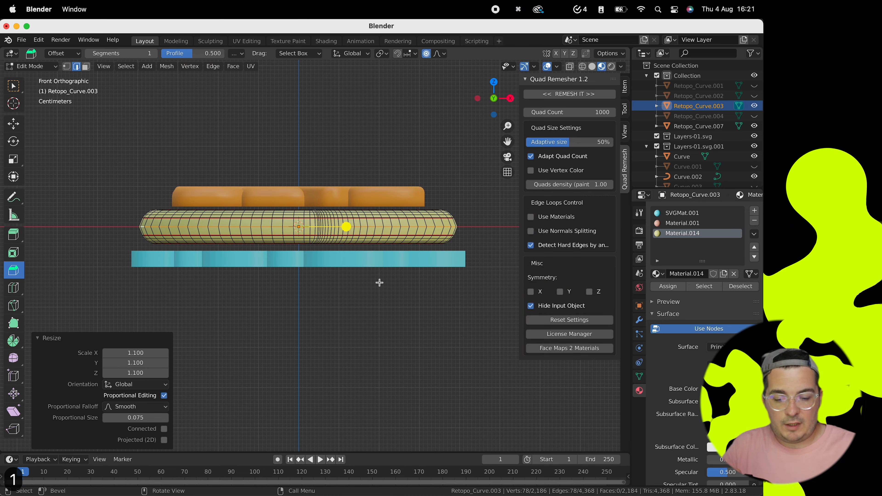
{"action": "key", "text": "7"}
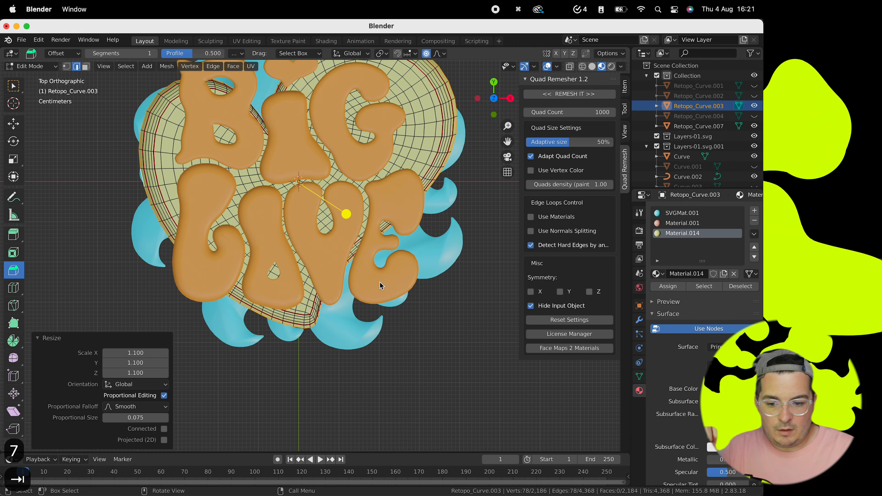
{"action": "key", "text": "Tab"}
{"action": "middle_click_drag", "start_coordinate": [380, 285], "coordinate": [409, 349]}
{"action": "key", "text": "Tab"}
{"action": "key", "text": "Tab"}
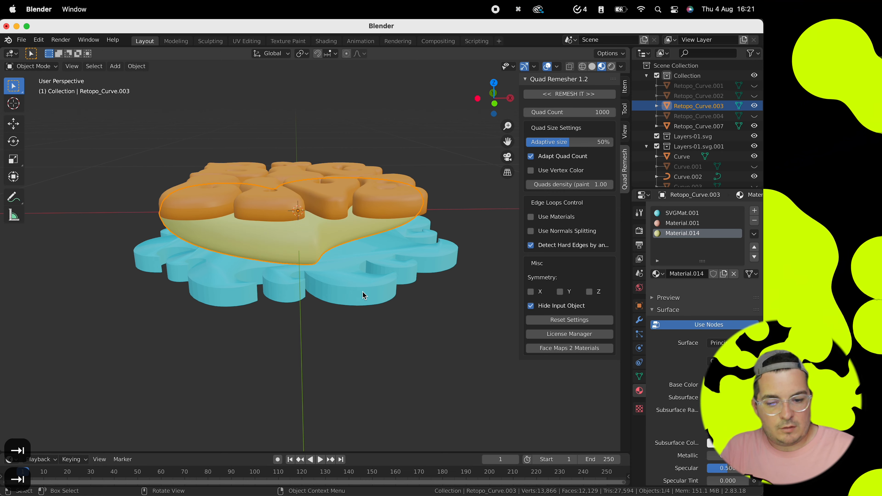
Step: Edit the cyan splash shape and mark its upper rim edge loop as a seam
{"action": "left_click", "coordinate": [362, 292]}
{"action": "key", "text": "Tab"}
{"action": "middle_click_drag", "start_coordinate": [362, 292], "coordinate": [364, 283]}
{"action": "scroll", "coordinate": [362, 292], "scroll_direction": "up", "scroll_amount": 5}
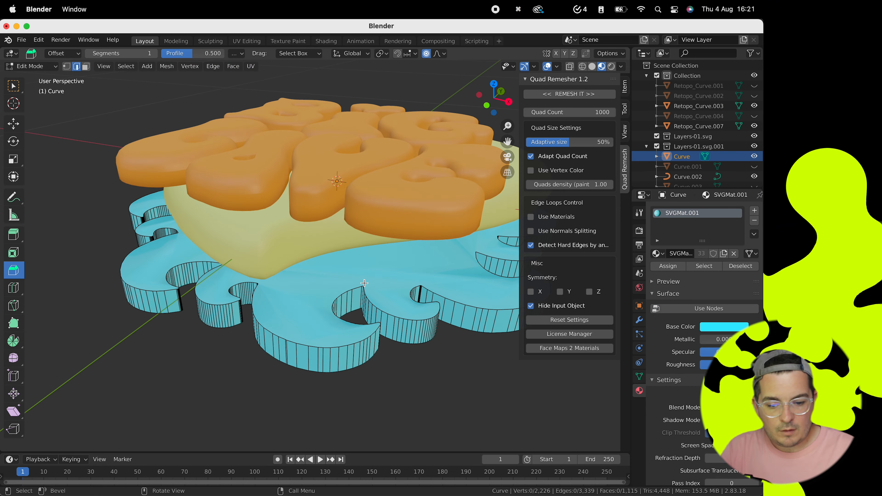
{"action": "scroll", "coordinate": [364, 284], "scroll_direction": "up", "scroll_amount": 10}
{"action": "key", "text": "Tab"}
{"action": "key", "text": "Tab"}
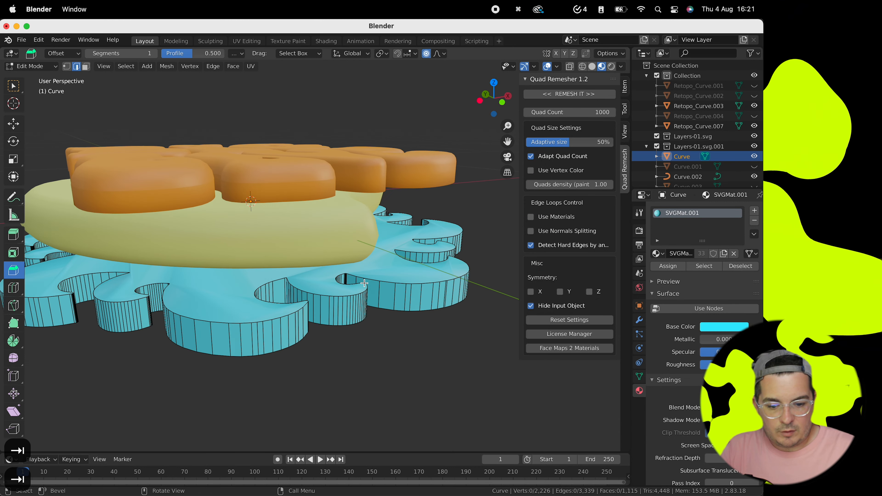
{"action": "key", "text": "Tab"}
{"action": "key", "text": "Tab"}
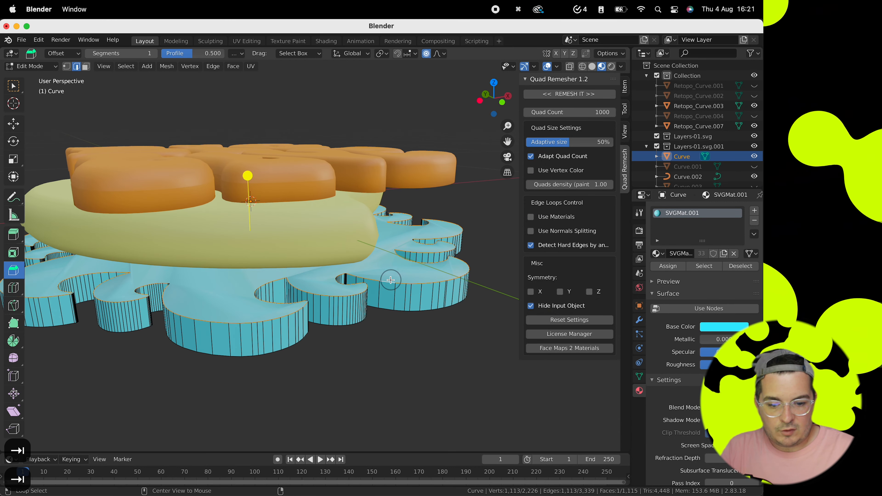
{"action": "key", "text": "ctrl+e"}
{"action": "left_click", "coordinate": [386, 282]}
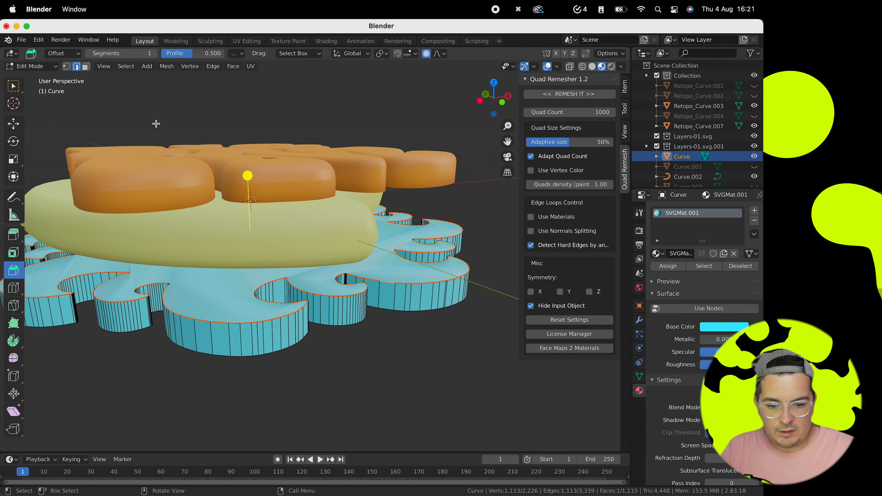
Step: Select the cyan shape's top face in face mode and apply Shade Flat to it
{"action": "left_click", "coordinate": [86, 66]}
{"action": "left_click", "coordinate": [387, 256]}
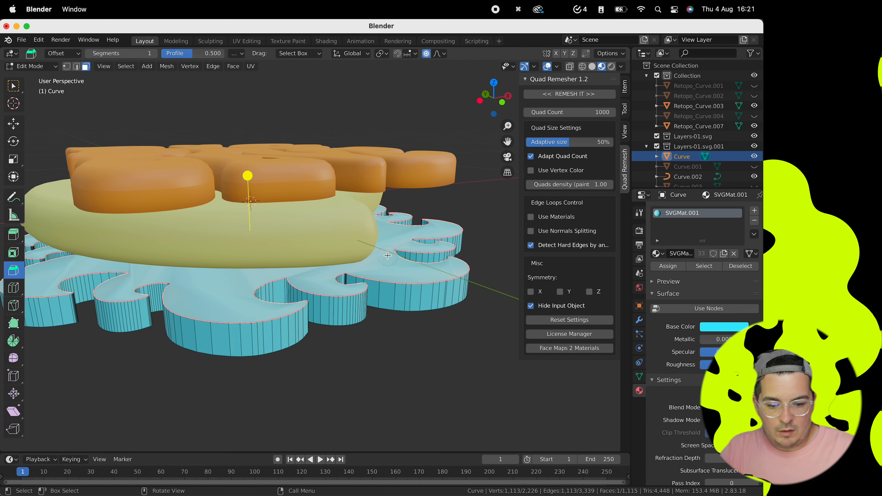
{"action": "right_click", "coordinate": [392, 270]}
{"action": "left_click", "coordinate": [400, 402]}
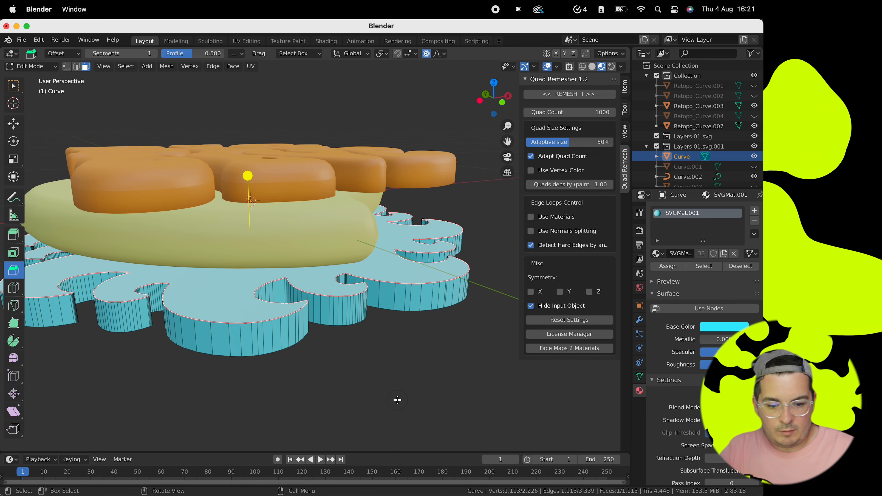
Step: Select the cyan splash shape's lower rim edge loop in edge mode and mark it as a seam
{"action": "left_click", "coordinate": [441, 375]}
{"action": "middle_click_drag", "start_coordinate": [429, 309], "coordinate": [325, 201]}
{"action": "left_click", "coordinate": [76, 66]}
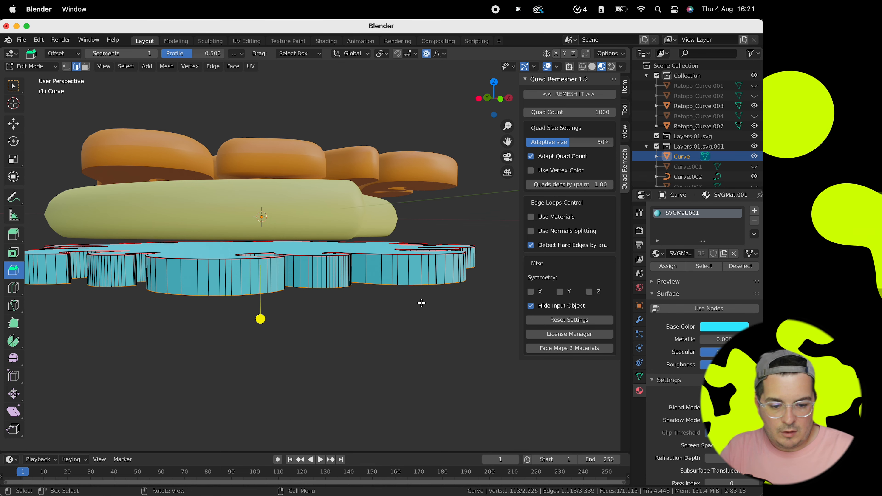
{"action": "right_click", "coordinate": [413, 284]}
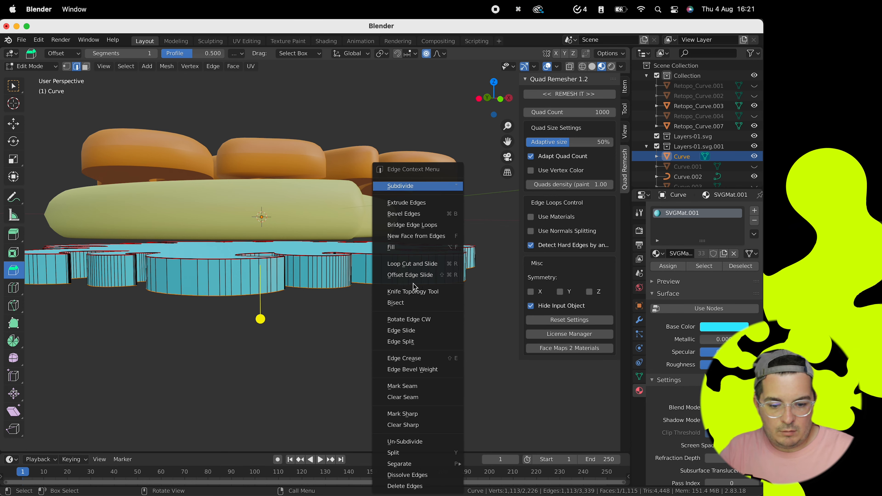
{"action": "left_click", "coordinate": [417, 386]}
{"action": "middle_click_drag", "start_coordinate": [417, 386], "coordinate": [358, 305]}
{"action": "key", "text": "Tab"}
{"action": "key", "text": "Tab"}
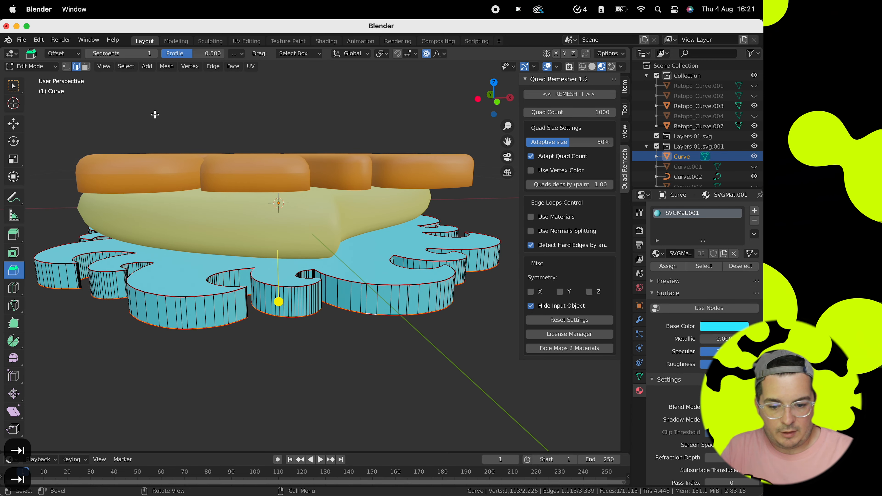
Step: Select the cyan shape's side walls as linked faces delimited by seam, apply Shade Smooth and leave Edit Mode
{"action": "key", "text": "3"}
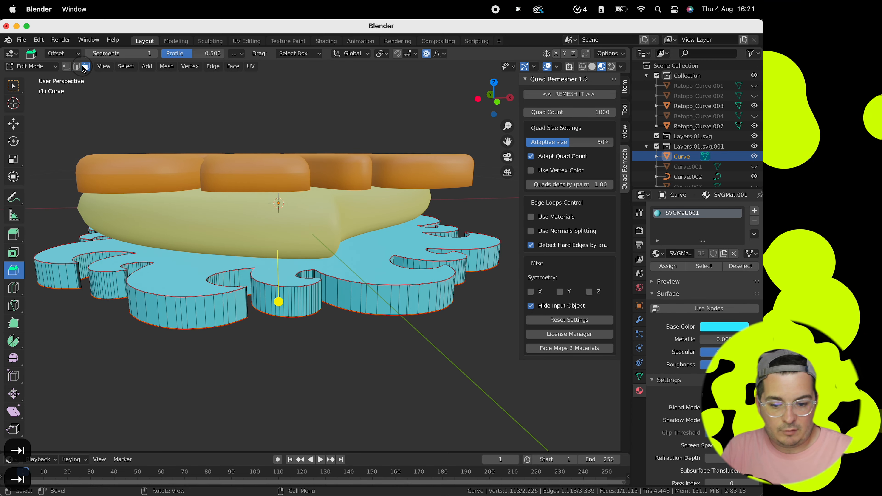
{"action": "key", "text": "l"}
{"action": "right_click", "coordinate": [194, 318]}
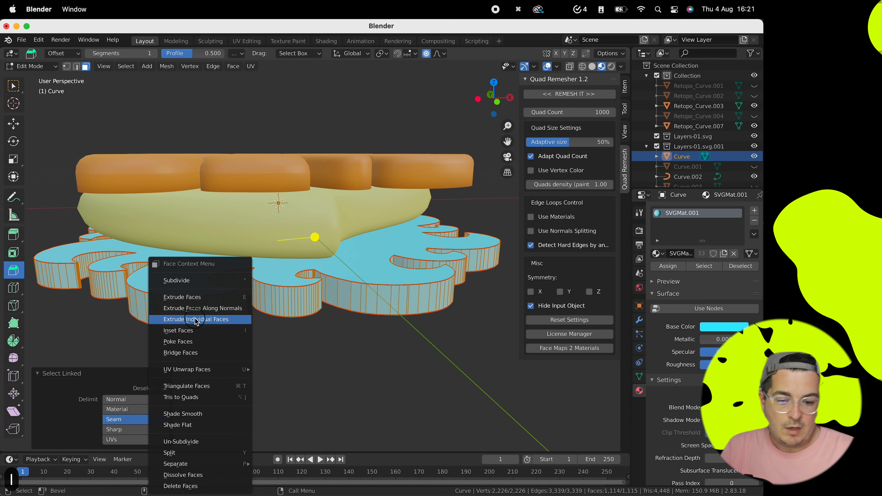
{"action": "left_click", "coordinate": [209, 413]}
{"action": "key", "text": "Tab"}
Step: Inspect the cyan splash's shading and the whole layered design in the perspective and top views
{"action": "scroll", "coordinate": [328, 350], "scroll_direction": "up", "scroll_amount": 10}
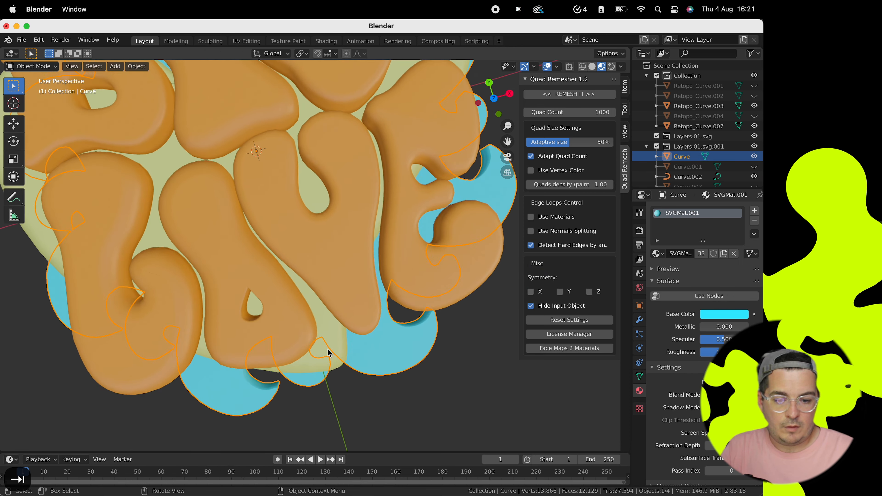
{"action": "key", "text": "7"}
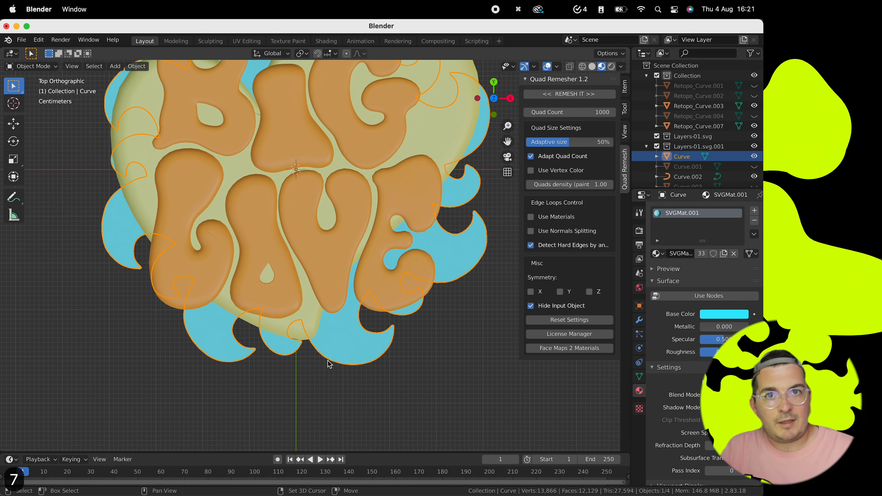
{"action": "scroll", "coordinate": [260, 296], "scroll_direction": "down", "scroll_amount": 3, "text": "ctrl"}
{"action": "scroll", "coordinate": [261, 296], "scroll_direction": "down", "scroll_amount": 5}
{"action": "scroll", "coordinate": [260, 296], "scroll_direction": "down", "scroll_amount": 10}
{"action": "scroll", "coordinate": [260, 296], "scroll_direction": "up", "scroll_amount": 10}
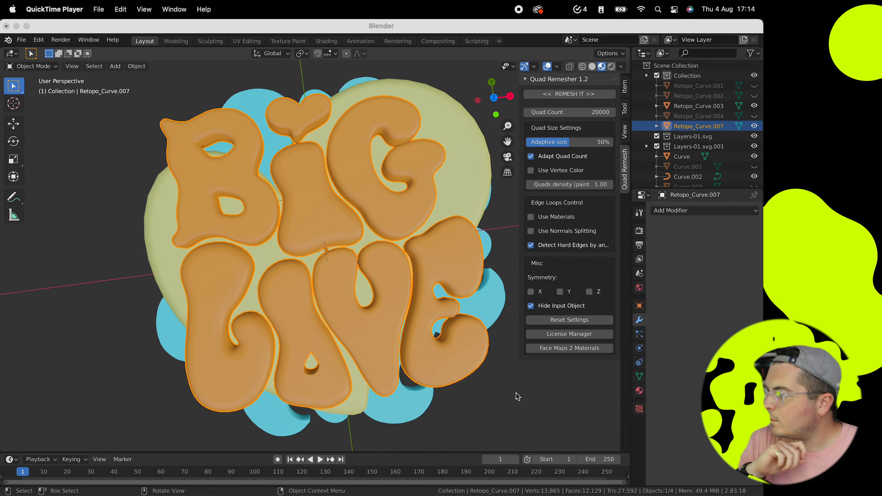
Step: Remesh the BIG LOVE lettering with Quad Remesher at a quad count of 20000
{"action": "scroll", "coordinate": [516, 394], "scroll_direction": "down", "scroll_amount": 5}
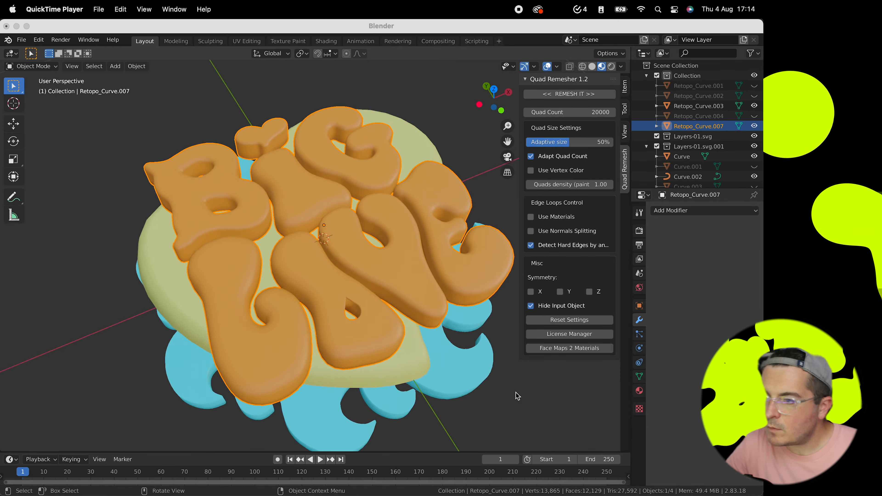
{"action": "scroll", "coordinate": [516, 396], "scroll_direction": "right", "scroll_amount": 5}
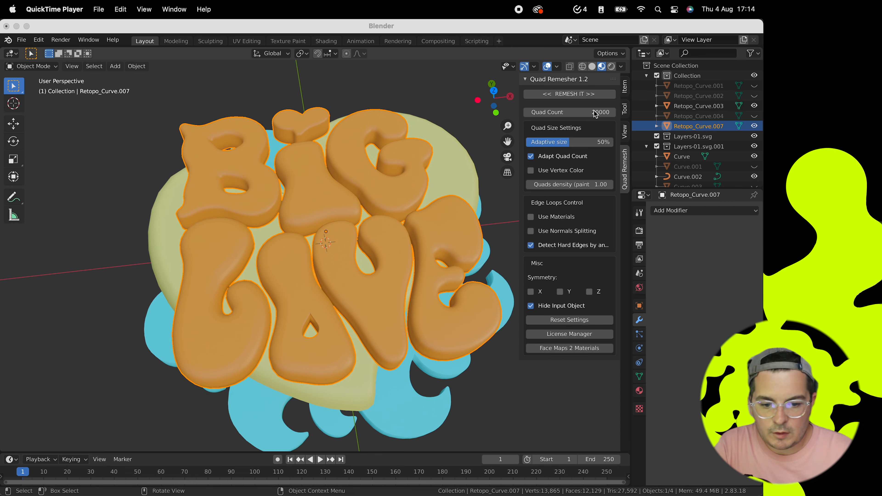
{"action": "left_click", "coordinate": [587, 96]}
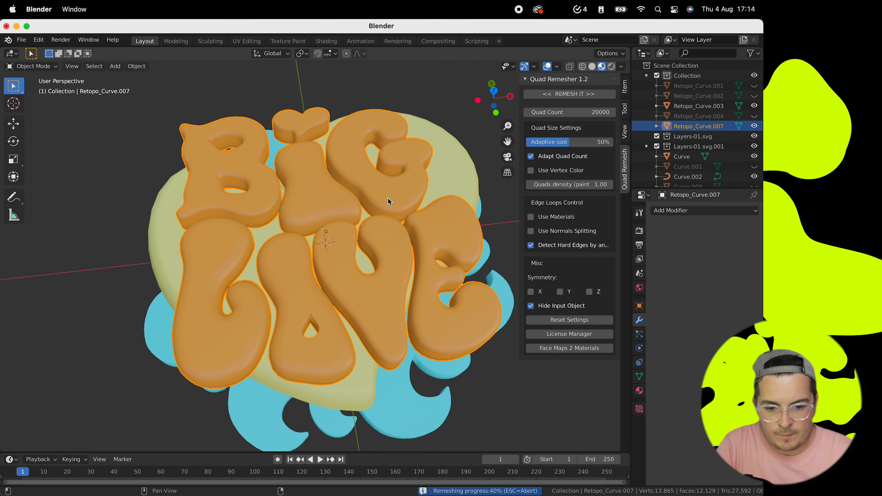
{"action": "scroll", "coordinate": [387, 198], "scroll_direction": "up", "scroll_amount": 5}
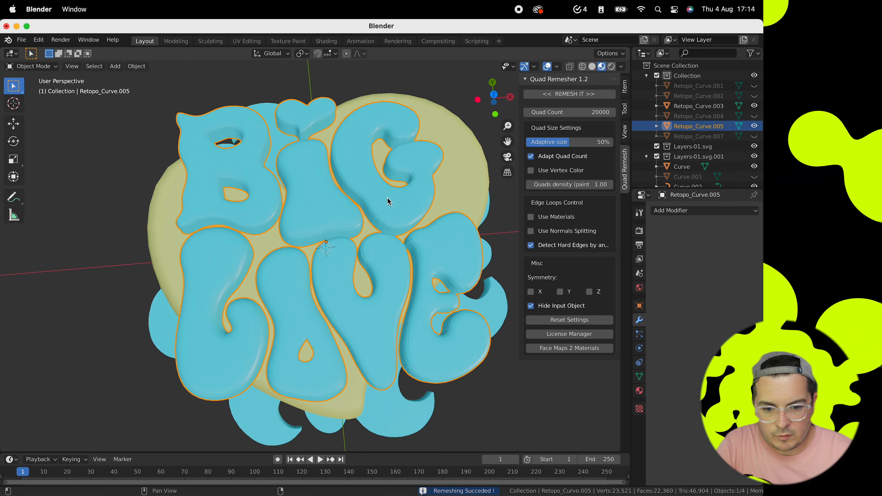
Step: Examine the remeshed lettering's quad topology in Edit Mode from above and from the sides, then return to Object Mode
{"action": "key", "text": "Tab"}
{"action": "scroll", "coordinate": [387, 198], "scroll_direction": "down", "scroll_amount": 10}
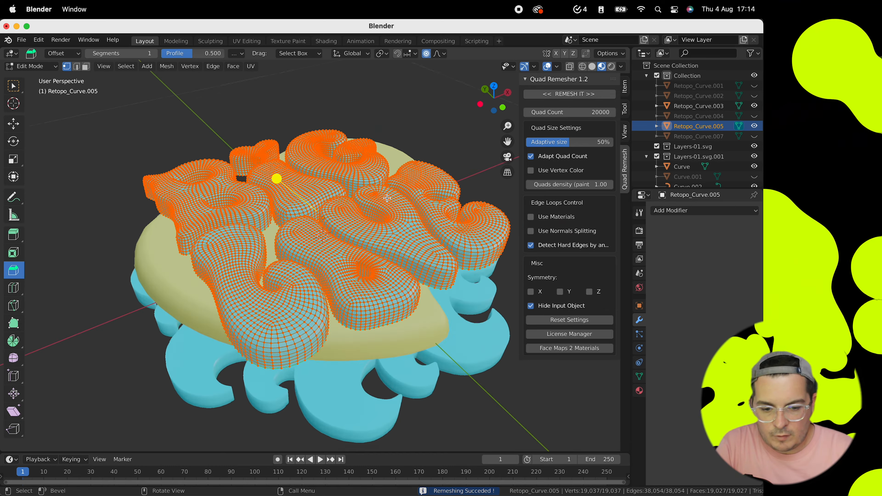
{"action": "scroll", "coordinate": [387, 198], "scroll_direction": "down", "scroll_amount": 10}
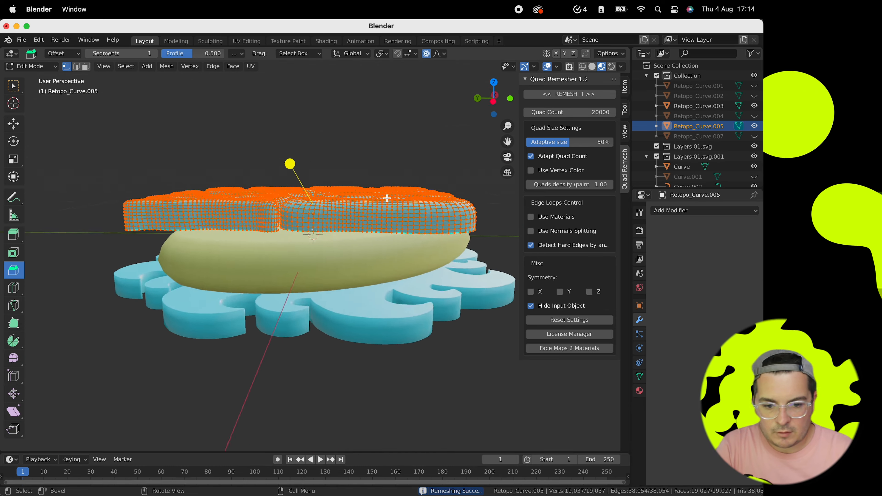
{"action": "scroll", "coordinate": [387, 198], "scroll_direction": "up", "scroll_amount": 2}
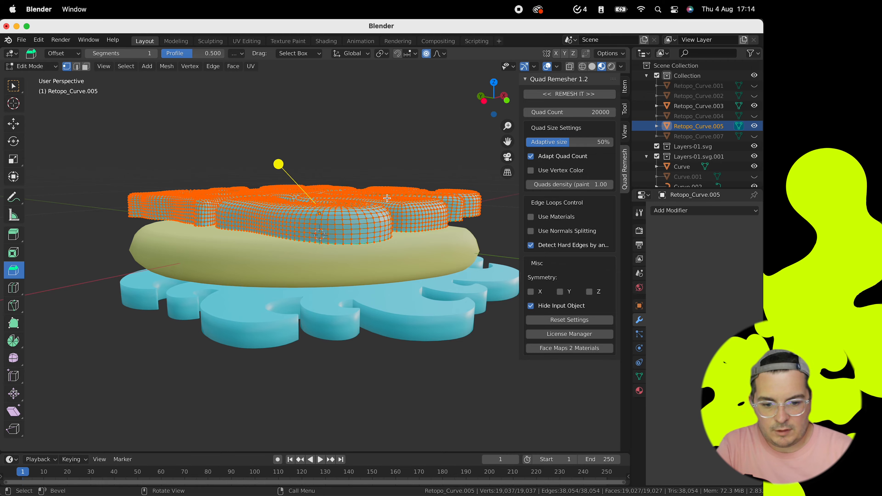
{"action": "scroll", "coordinate": [387, 198], "scroll_direction": "up", "scroll_amount": 10}
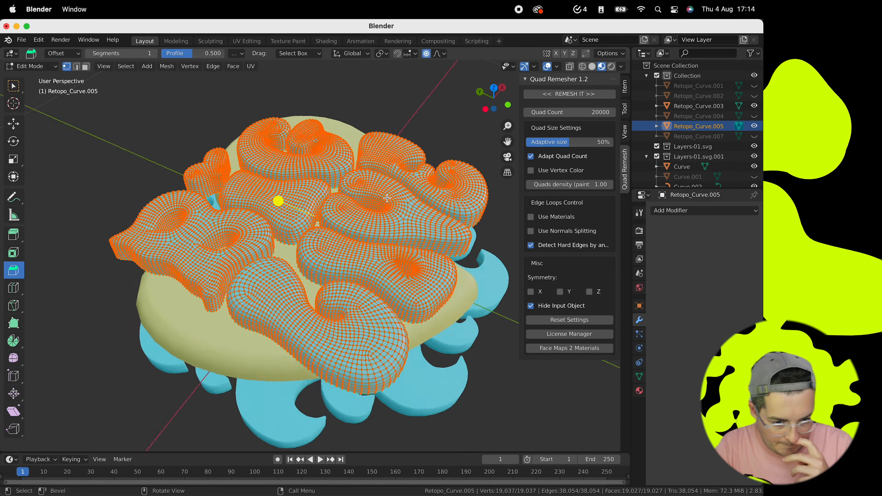
{"action": "scroll", "coordinate": [387, 198], "scroll_direction": "down", "scroll_amount": 10}
{"action": "scroll", "coordinate": [387, 198], "scroll_direction": "up", "scroll_amount": 10}
{"action": "key", "text": "Tab"}
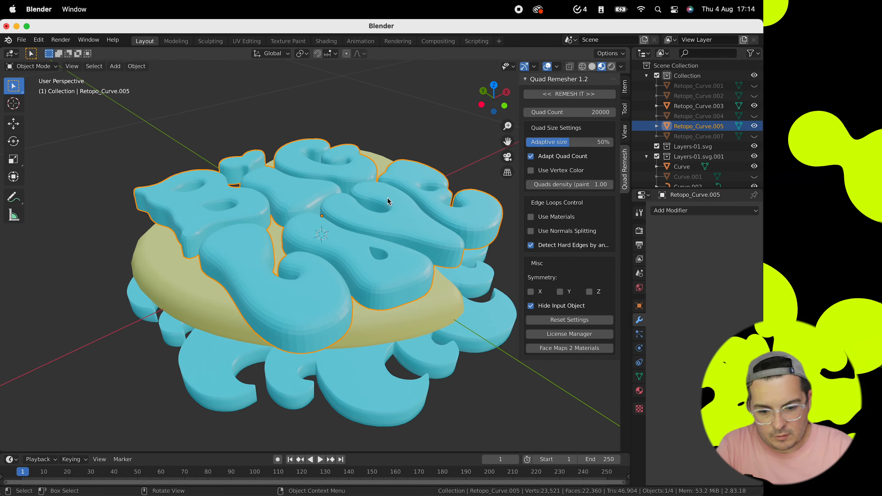
{"action": "key", "text": "s"}
{"action": "key", "text": "z"}
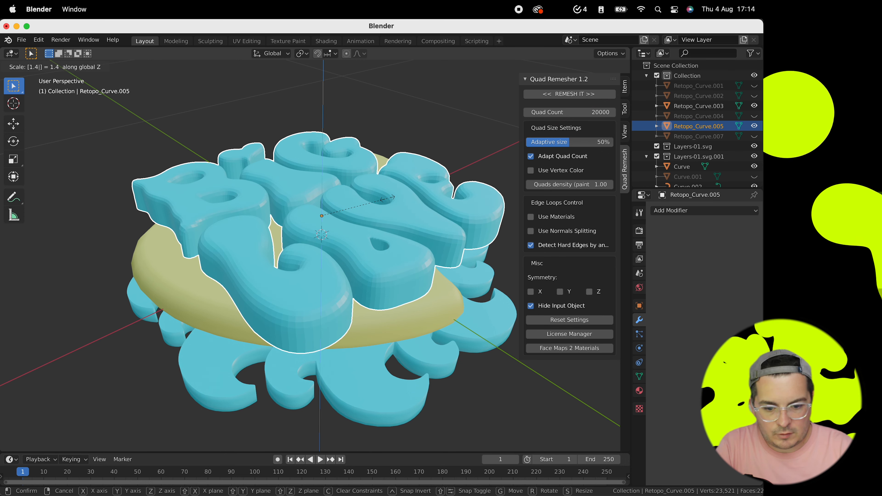
{"action": "key", "text": "BackSpace"}
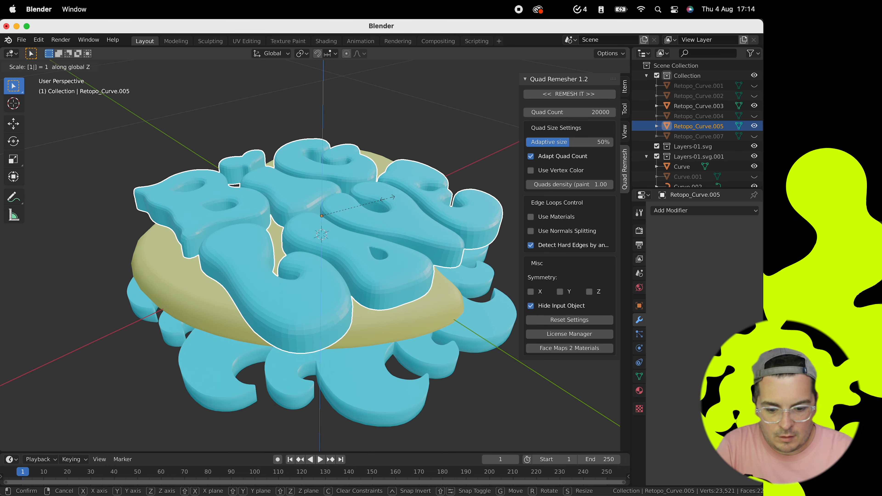
{"action": "key", "text": "BackSpace"}
{"action": "type", "text": "2"}
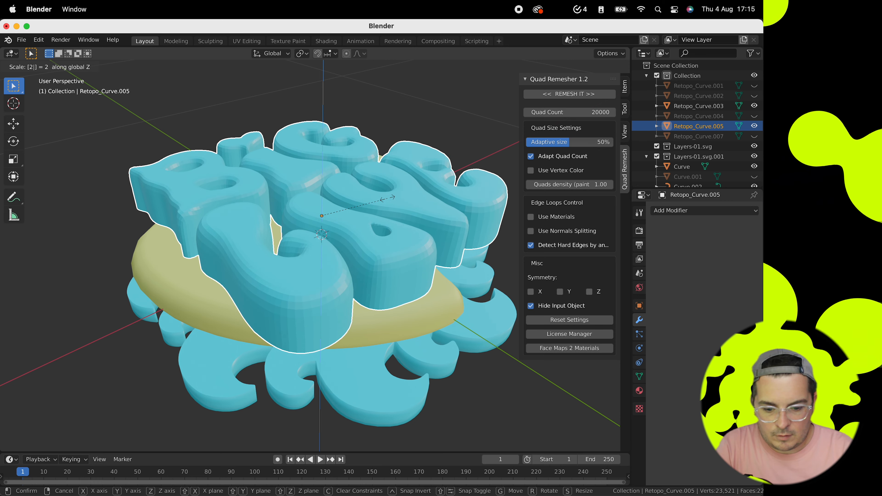
{"action": "key", "text": "Escape"}
Step: In Edit Mode, box-select the lettering's uppermost vertices through the mesh using wireframe shading in the front view
{"action": "scroll", "coordinate": [387, 198], "scroll_direction": "up", "scroll_amount": 5}
{"action": "key", "text": "Tab"}
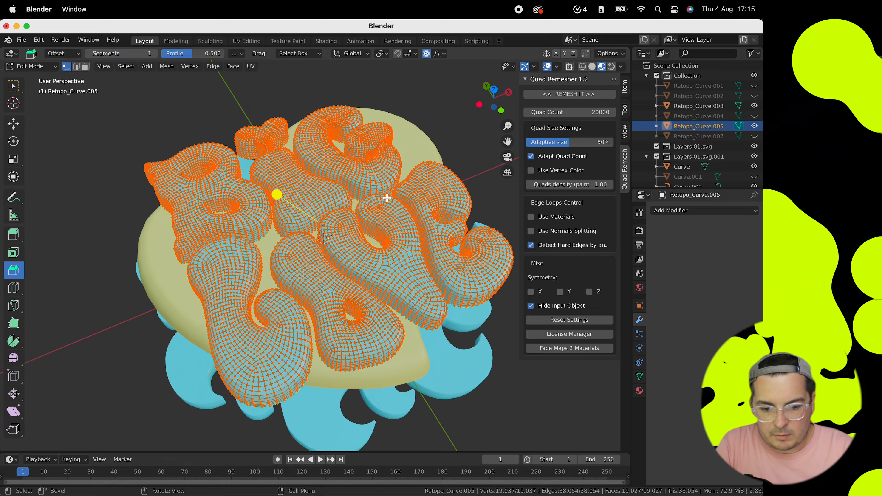
{"action": "scroll", "coordinate": [387, 199], "scroll_direction": "up", "scroll_amount": 4}
{"action": "scroll", "coordinate": [387, 199], "scroll_direction": "down", "scroll_amount": 8}
{"action": "scroll", "coordinate": [387, 198], "scroll_direction": "up", "scroll_amount": 4}
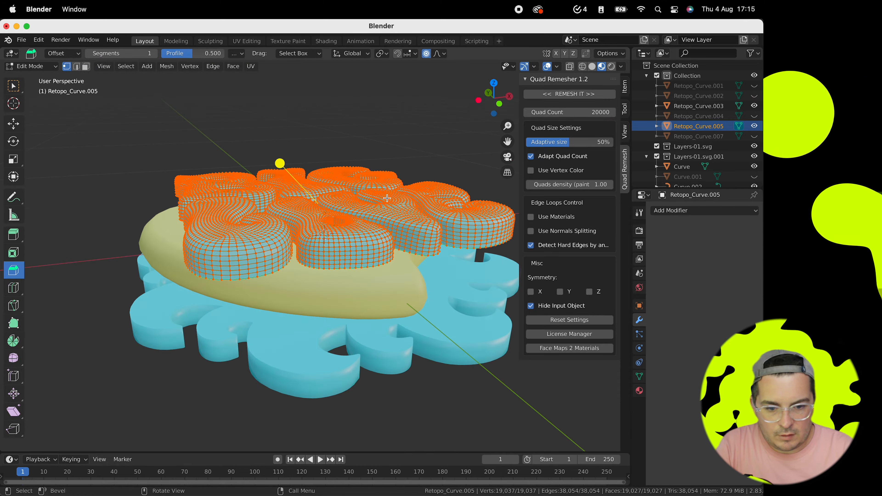
{"action": "scroll", "coordinate": [388, 199], "scroll_direction": "up", "scroll_amount": 6}
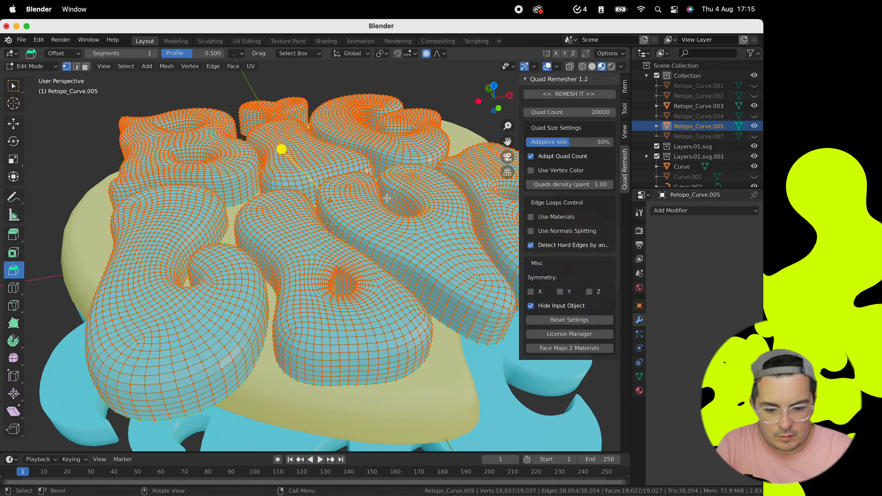
{"action": "key", "text": "KP_1"}
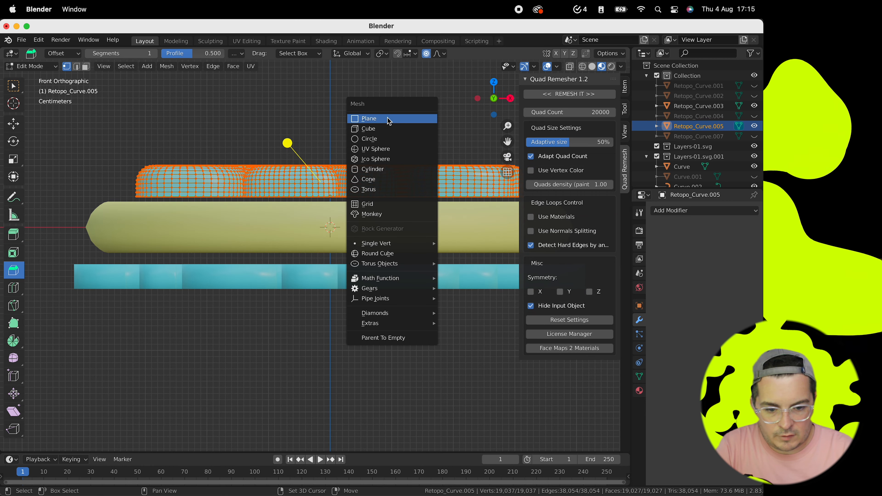
{"action": "key", "text": "shift+a"}
{"action": "key", "text": "Escape"}
{"action": "key", "text": "shift+z"}
{"action": "scroll", "coordinate": [388, 118], "scroll_direction": "down", "scroll_amount": 2}
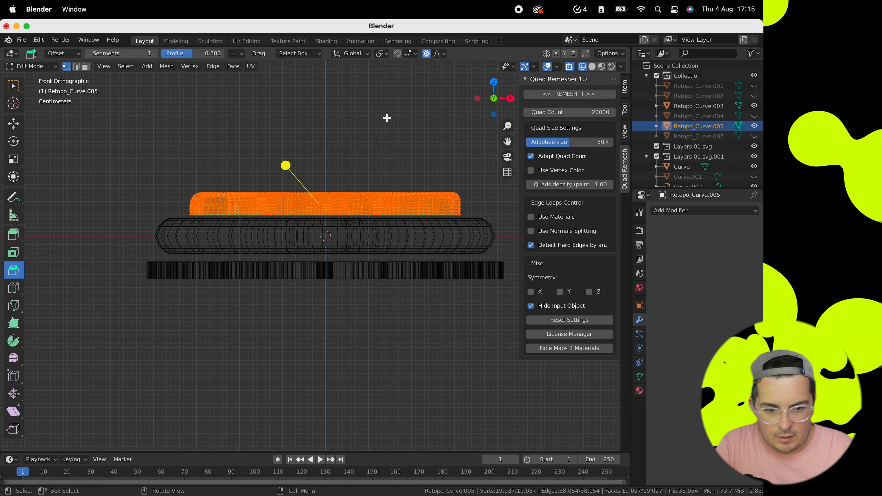
{"action": "left_click_drag", "start_coordinate": [371, 184], "coordinate": [472, 202]}
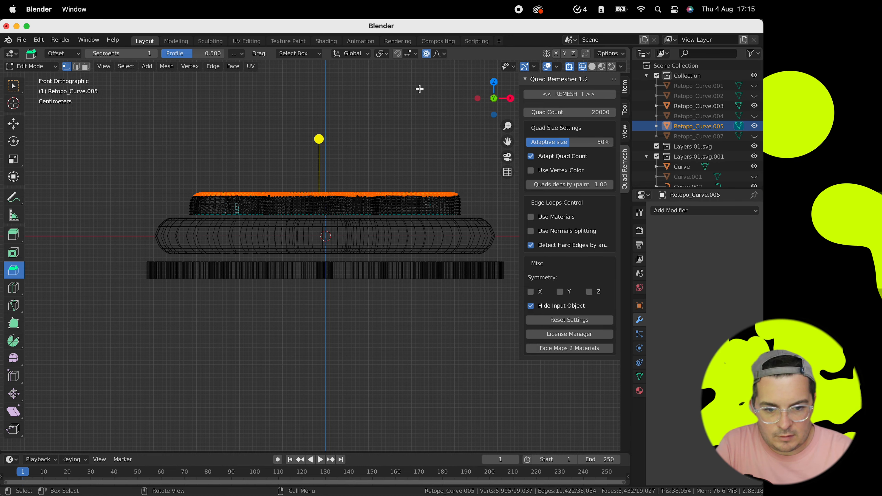
Step: Raise the selected top vertices about 0.049 m along Z with smooth proportional editing at size 0.04, then leave Edit Mode
{"action": "key", "text": "Tab"}
{"action": "scroll", "coordinate": [312, 166], "scroll_direction": "up", "scroll_amount": 5}
{"action": "key", "text": "Tab"}
{"action": "scroll", "coordinate": [311, 163], "scroll_direction": "down", "scroll_amount": 3}
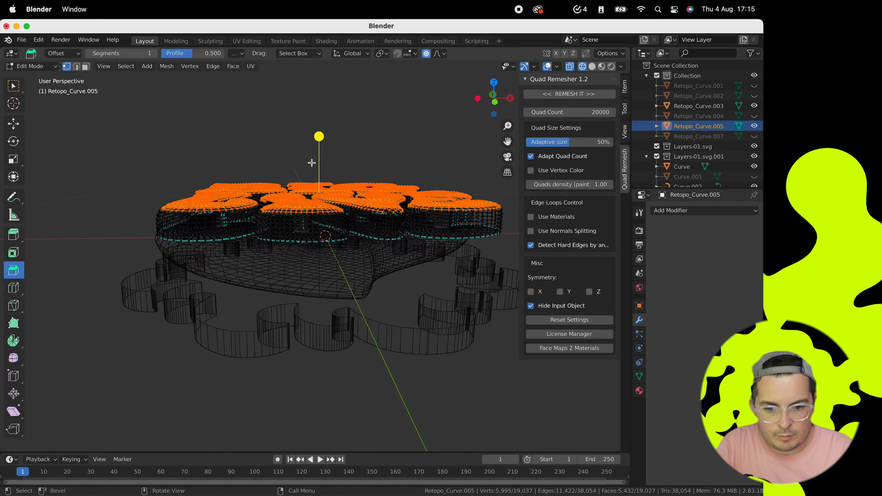
{"action": "scroll", "coordinate": [312, 163], "scroll_direction": "up", "scroll_amount": 5}
{"action": "scroll", "coordinate": [311, 163], "scroll_direction": "up", "scroll_amount": 5}
{"action": "key", "text": "shift+z"}
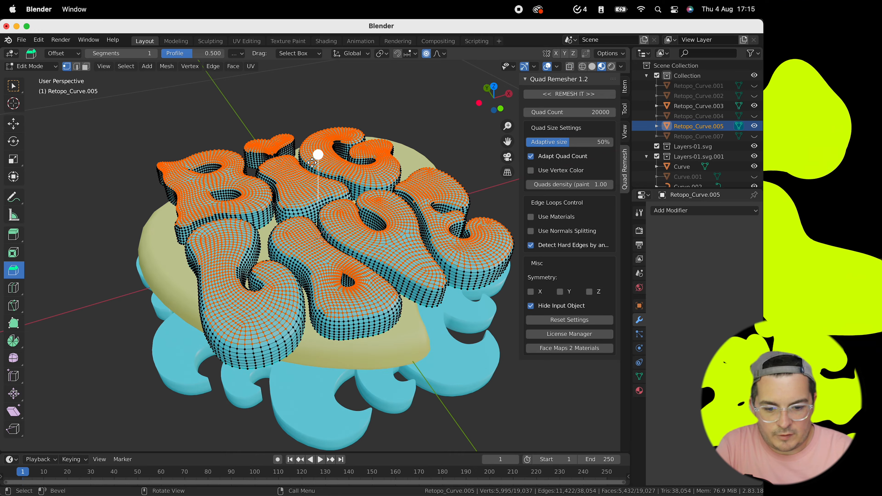
{"action": "scroll", "coordinate": [311, 163], "scroll_direction": "up", "scroll_amount": 2}
{"action": "scroll", "coordinate": [312, 163], "scroll_direction": "left", "scroll_amount": 3}
{"action": "key", "text": "g"}
{"action": "key", "text": "z"}
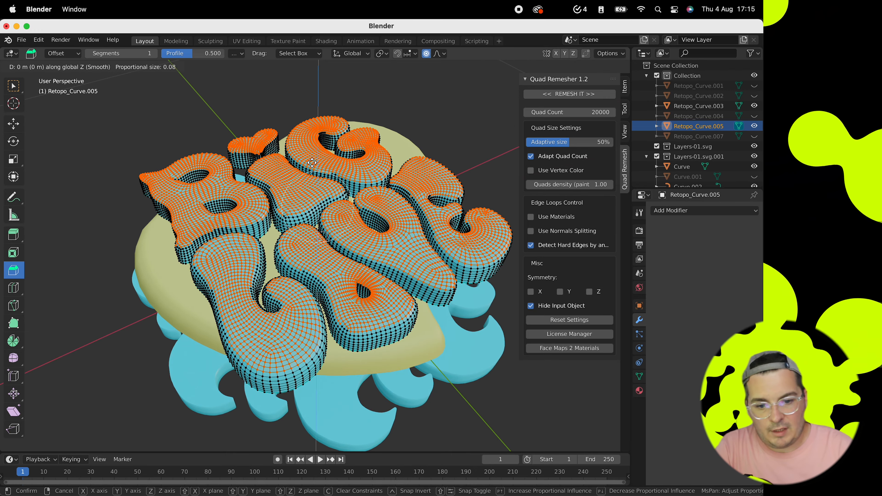
{"action": "scroll", "coordinate": [313, 148], "scroll_direction": "up", "scroll_amount": 7}
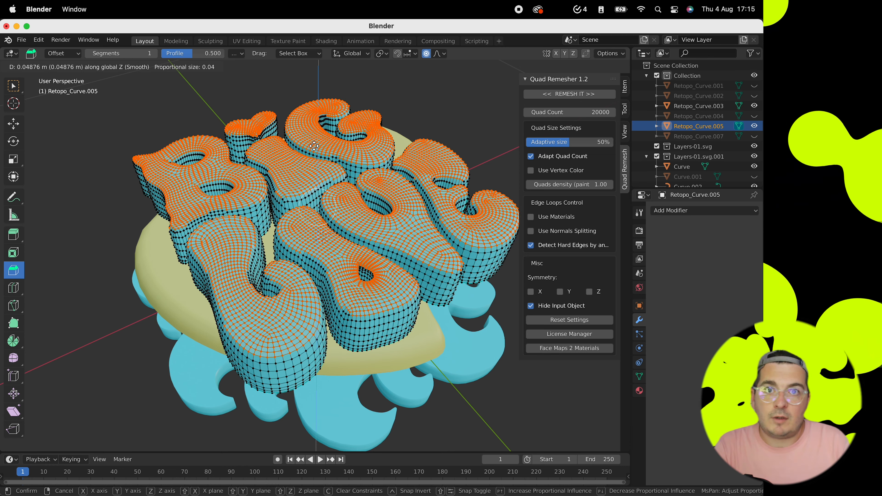
{"action": "left_click", "coordinate": [314, 147]}
{"action": "middle_click_drag", "start_coordinate": [315, 147], "coordinate": [312, 151]}
{"action": "key", "text": "Tab"}
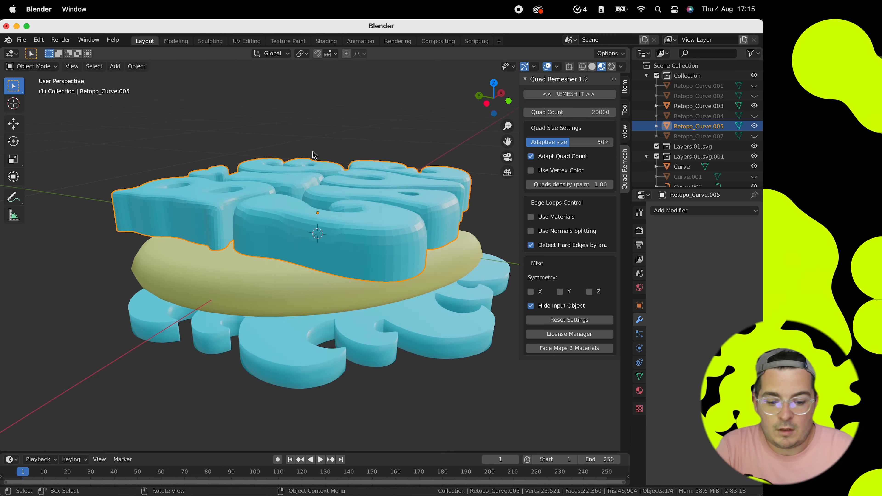
Step: Select the lettering's entire mesh in Edit Mode, assign the orange Material.002 to it and return to Object Mode
{"action": "scroll", "coordinate": [312, 152], "scroll_direction": "left", "scroll_amount": 10}
{"action": "key", "text": "Tab"}
{"action": "key", "text": "Tab"}
{"action": "scroll", "coordinate": [312, 152], "scroll_direction": "up", "scroll_amount": 10}
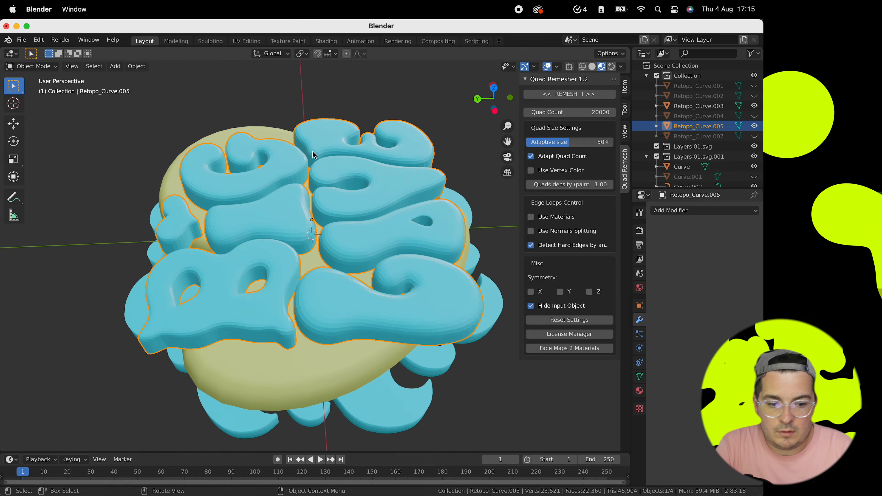
{"action": "key", "text": "Tab"}
{"action": "key", "text": "a"}
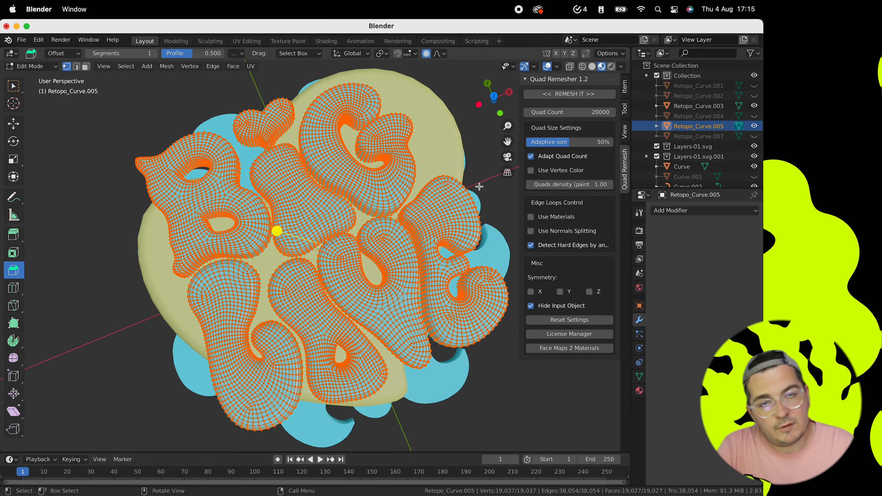
{"action": "left_click", "coordinate": [640, 388]}
{"action": "left_click", "coordinate": [702, 222]}
{"action": "left_click", "coordinate": [655, 289]}
{"action": "key", "text": "Tab"}
Step: Apply Shade Smooth to the remeshed lettering object
{"action": "scroll", "coordinate": [399, 186], "scroll_direction": "left", "scroll_amount": 10}
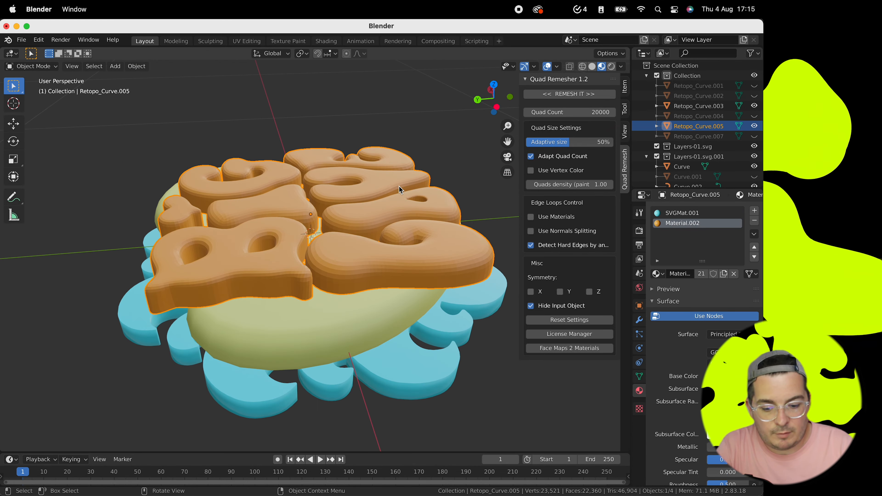
{"action": "right_click", "coordinate": [360, 237]}
{"action": "left_click", "coordinate": [359, 238]}
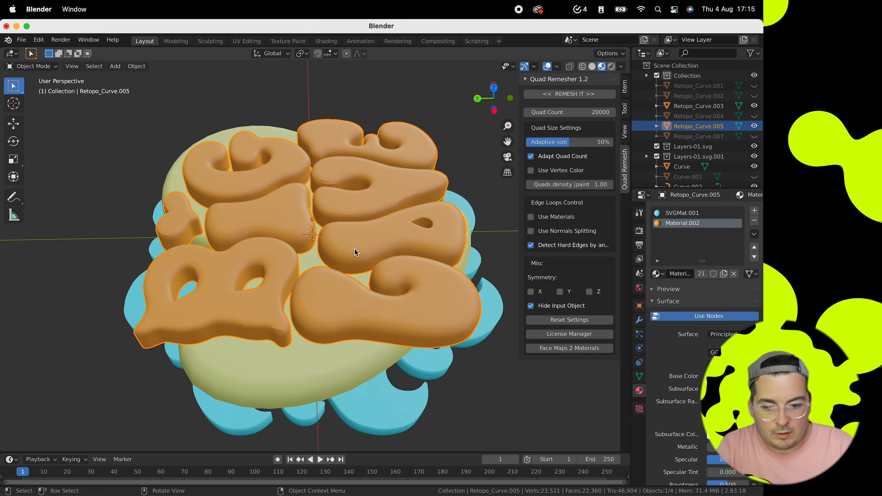
Step: Apply Smooth Vertices to the lettering's entire mesh in Edit Mode and return to Object Mode
{"action": "scroll", "coordinate": [354, 248], "scroll_direction": "up", "scroll_amount": 10}
{"action": "key", "text": "Tab"}
{"action": "scroll", "coordinate": [354, 248], "scroll_direction": "up", "scroll_amount": 2}
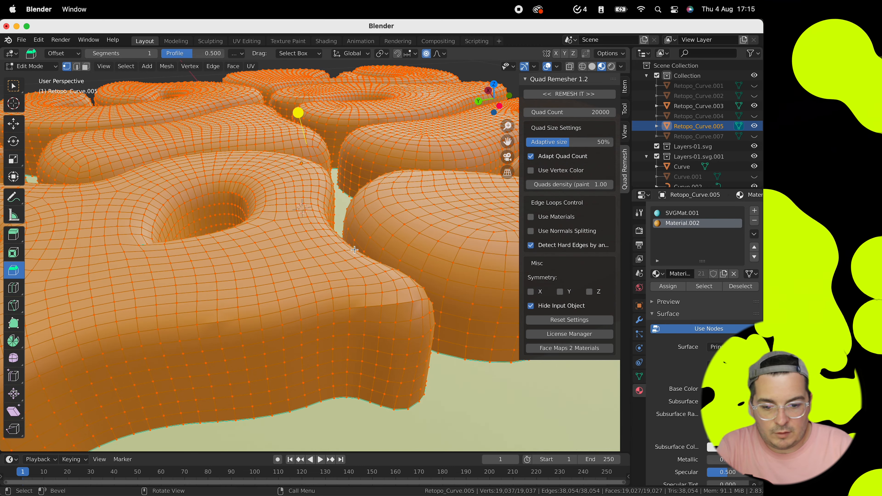
{"action": "right_click", "coordinate": [338, 258]}
{"action": "left_click", "coordinate": [338, 230]}
{"action": "scroll", "coordinate": [330, 209], "scroll_direction": "down", "scroll_amount": 5, "text": "ctrl"}
{"action": "key", "text": "Tab"}
Step: Examine the lettering's top surfaces and side walls from several angles, with and without the mesh edges shown
{"action": "scroll", "coordinate": [325, 240], "scroll_direction": "right", "scroll_amount": 10}
{"action": "scroll", "coordinate": [326, 239], "scroll_direction": "down", "scroll_amount": 3, "text": "ctrl"}
{"action": "key", "text": "Tab"}
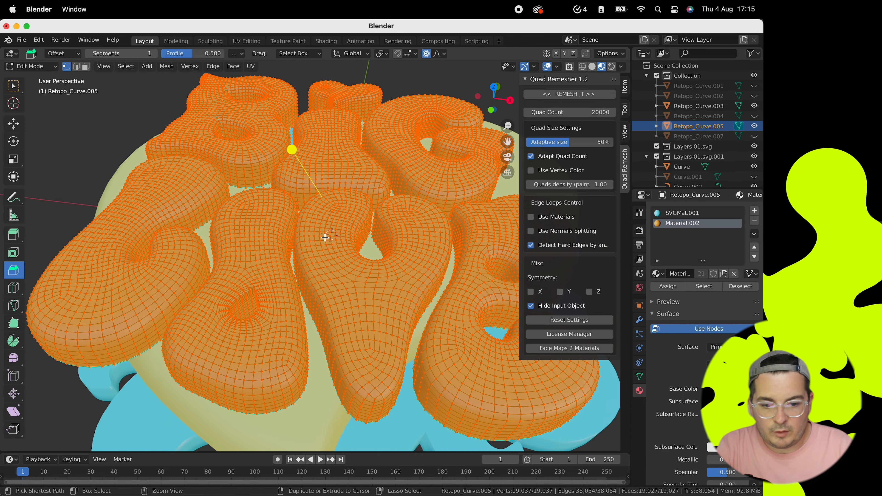
{"action": "key", "text": "Tab"}
{"action": "scroll", "coordinate": [325, 238], "scroll_direction": "down", "scroll_amount": 8, "text": "ctrl"}
{"action": "scroll", "coordinate": [325, 238], "scroll_direction": "up", "scroll_amount": 5}
{"action": "scroll", "coordinate": [325, 238], "scroll_direction": "left", "scroll_amount": 10}
{"action": "scroll", "coordinate": [326, 240], "scroll_direction": "down", "scroll_amount": 8}
{"action": "scroll", "coordinate": [326, 240], "scroll_direction": "up", "scroll_amount": 5, "text": "ctrl"}
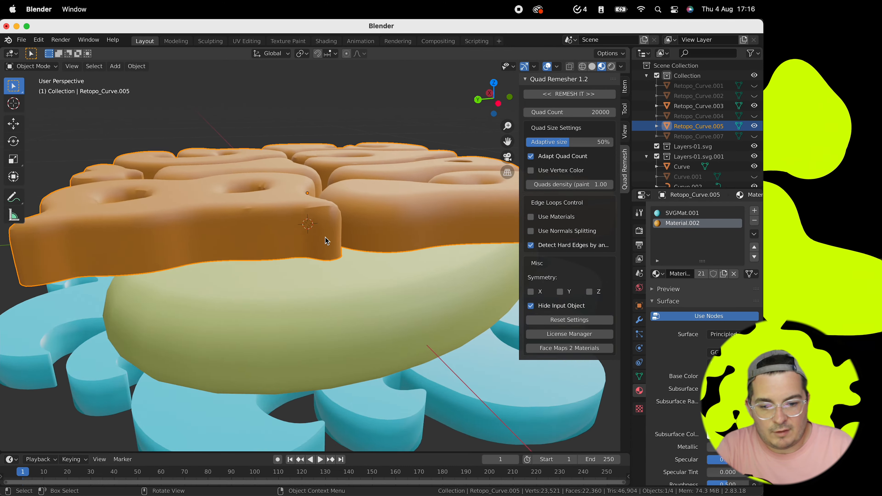
Step: Select the vertices along the creased upper rim at the B's corner in Edit Mode and apply Smooth Vertices
{"action": "key", "text": "Tab"}
{"action": "scroll", "coordinate": [325, 238], "scroll_direction": "up", "scroll_amount": 5, "text": "ctrl"}
{"action": "scroll", "coordinate": [306, 230], "scroll_direction": "down", "scroll_amount": 5, "text": "ctrl"}
{"action": "scroll", "coordinate": [297, 229], "scroll_direction": "up", "scroll_amount": 4}
{"action": "left_click", "coordinate": [296, 229]}
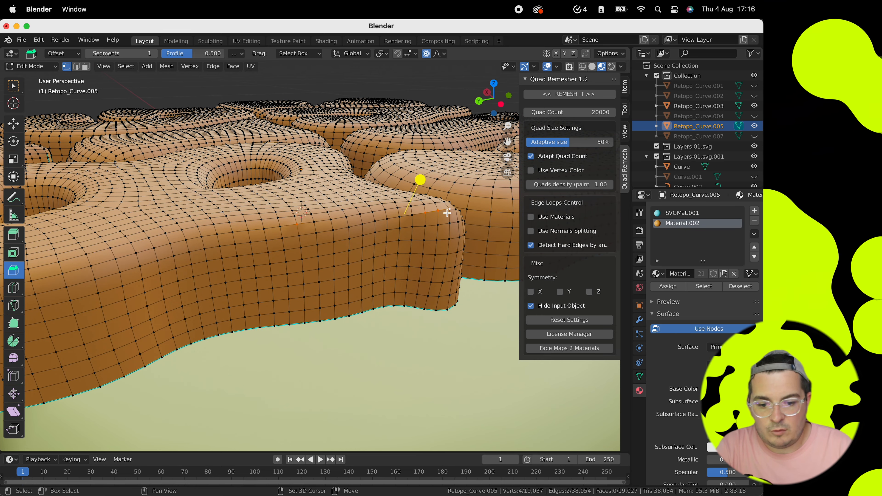
{"action": "scroll", "coordinate": [447, 213], "scroll_direction": "up", "scroll_amount": 4}
{"action": "scroll", "coordinate": [447, 213], "scroll_direction": "right", "scroll_amount": 5}
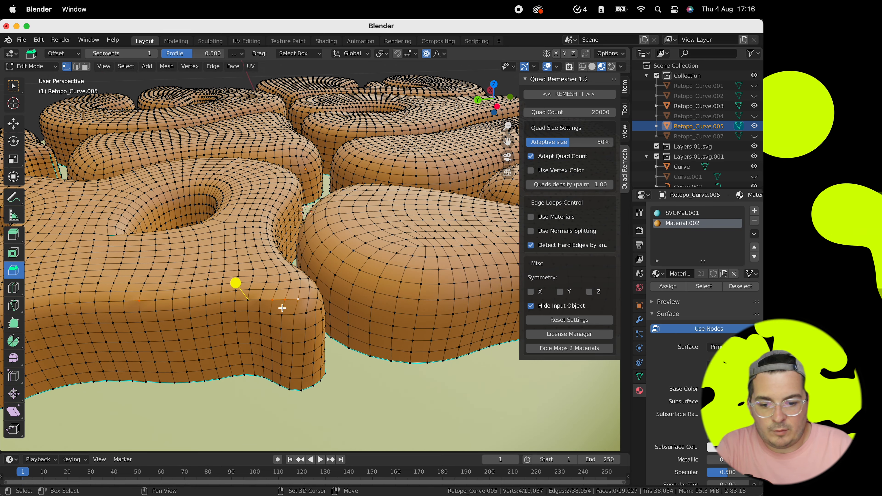
{"action": "right_click", "coordinate": [294, 301]}
{"action": "left_click", "coordinate": [295, 301]}
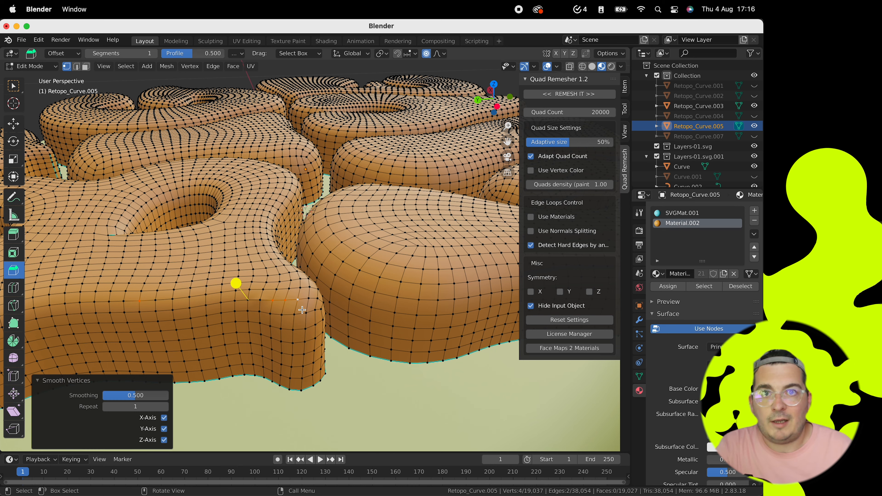
Step: Smooth the single neighbouring vertex on the B's upper rim with Smooth Vertices and return to Object Mode
{"action": "left_click", "coordinate": [262, 299]}
{"action": "right_click", "coordinate": [262, 300]}
{"action": "left_click", "coordinate": [262, 301]}
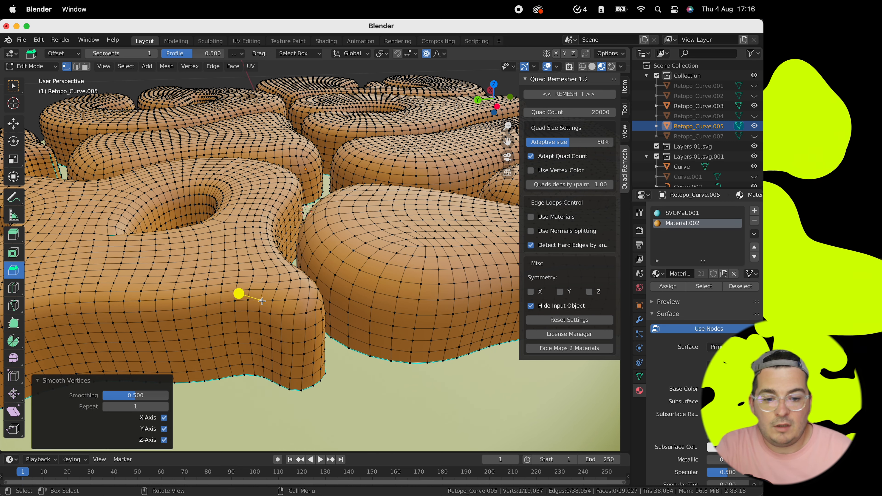
{"action": "scroll", "coordinate": [279, 310], "scroll_direction": "up", "scroll_amount": 3}
{"action": "key", "text": "Tab"}
{"action": "scroll", "coordinate": [278, 310], "scroll_direction": "up", "scroll_amount": 6}
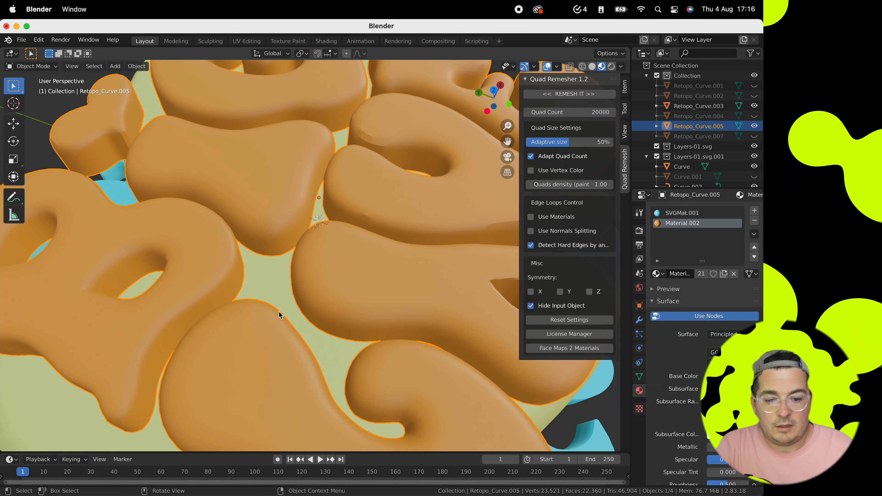
Step: Select and smooth the uneven vertices along the V's rim in Edit Mode, checking the shading in Object Mode
{"action": "scroll", "coordinate": [279, 312], "scroll_direction": "down", "scroll_amount": 5}
{"action": "scroll", "coordinate": [304, 241], "scroll_direction": "up", "scroll_amount": 5}
{"action": "key", "text": "Tab"}
{"action": "scroll", "coordinate": [328, 224], "scroll_direction": "up", "scroll_amount": 3}
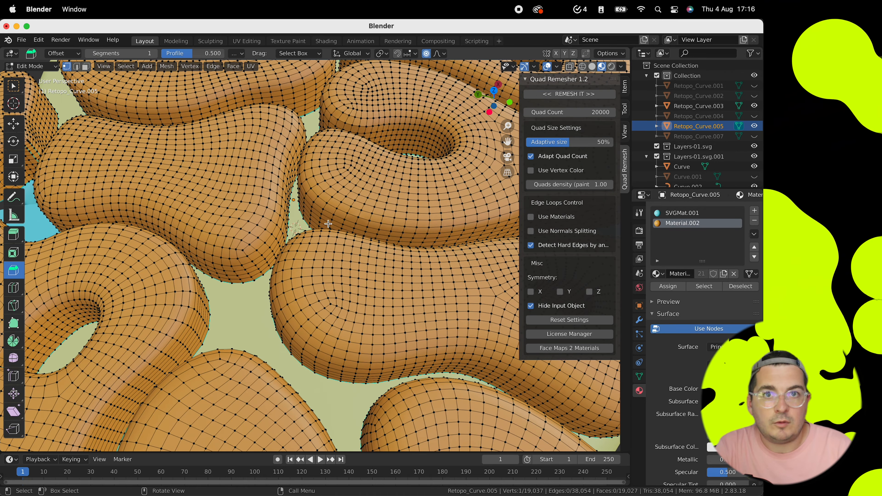
{"action": "key", "text": "Tab"}
{"action": "key", "text": "Tab"}
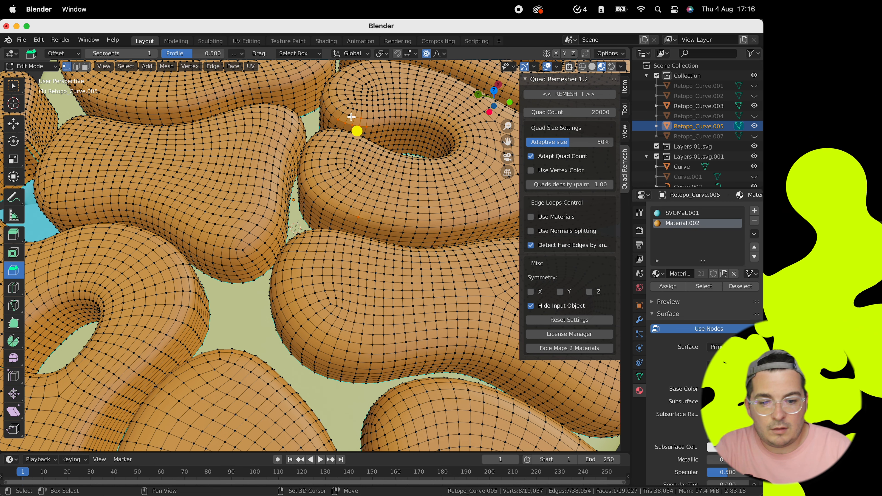
{"action": "key", "text": "Tab"}
{"action": "key", "text": "Tab"}
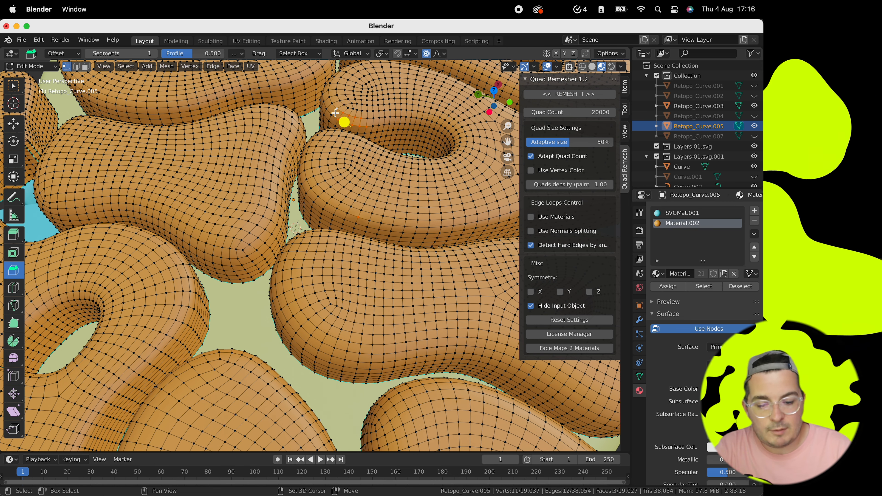
{"action": "right_click", "coordinate": [335, 113]}
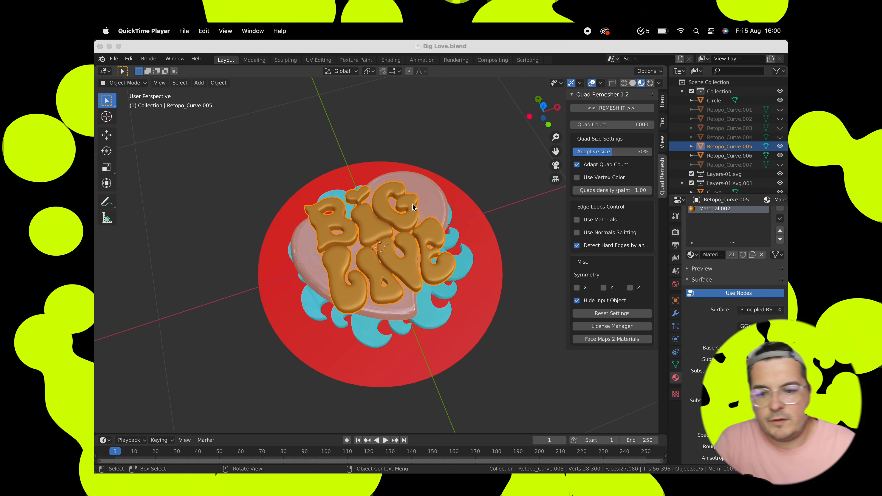
{"action": "left_click", "coordinate": [411, 228]}
{"action": "key", "text": "Tab"}
{"action": "scroll", "coordinate": [411, 225], "scroll_direction": "up", "scroll_amount": 4}
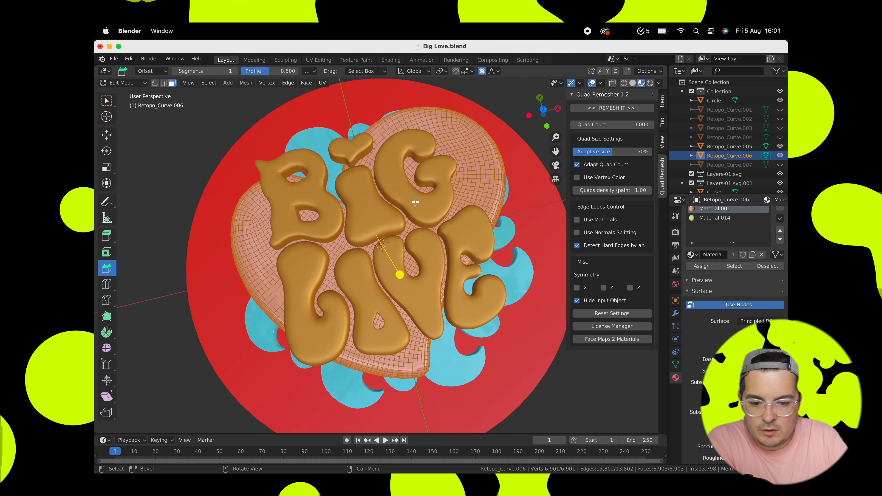
{"action": "key", "text": "Tab"}
Step: Select the linked G in the lettering mesh, separate it by selection into its own object and select it in Object Mode
{"action": "left_click", "coordinate": [429, 202]}
{"action": "key", "text": "Tab"}
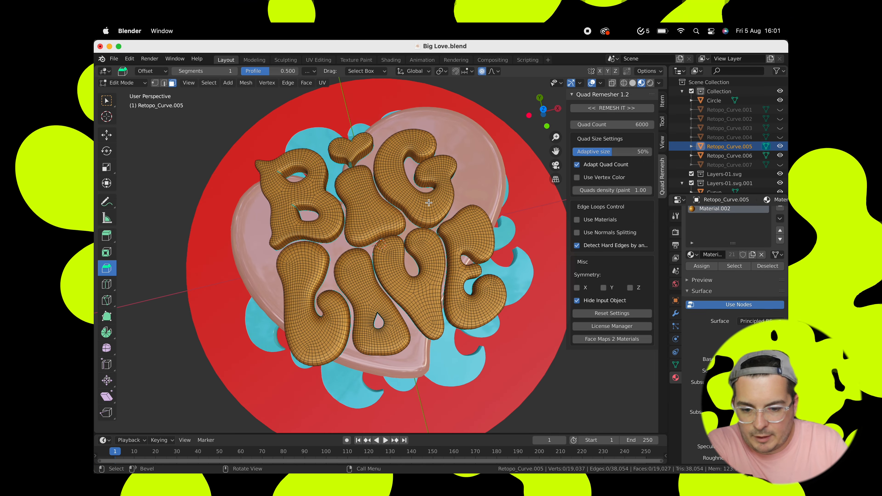
{"action": "key", "text": "l"}
{"action": "key", "text": "p"}
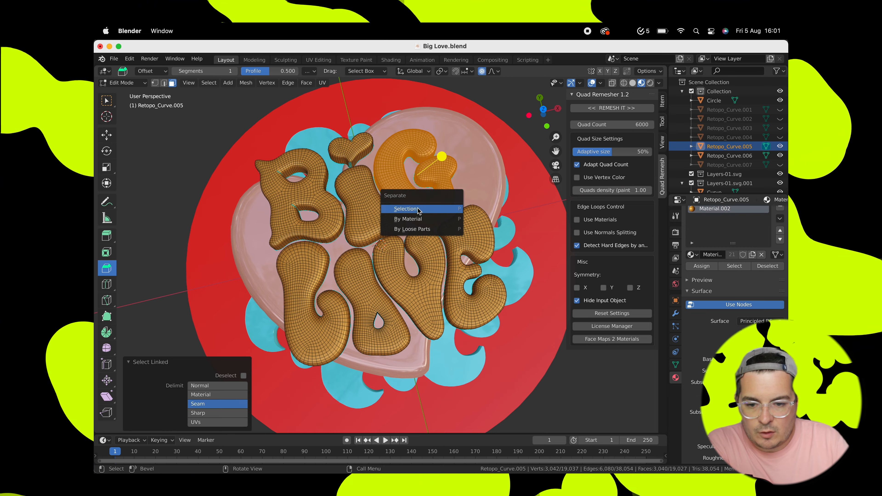
{"action": "left_click", "coordinate": [419, 209]}
{"action": "scroll", "coordinate": [417, 208], "scroll_direction": "up", "scroll_amount": 10}
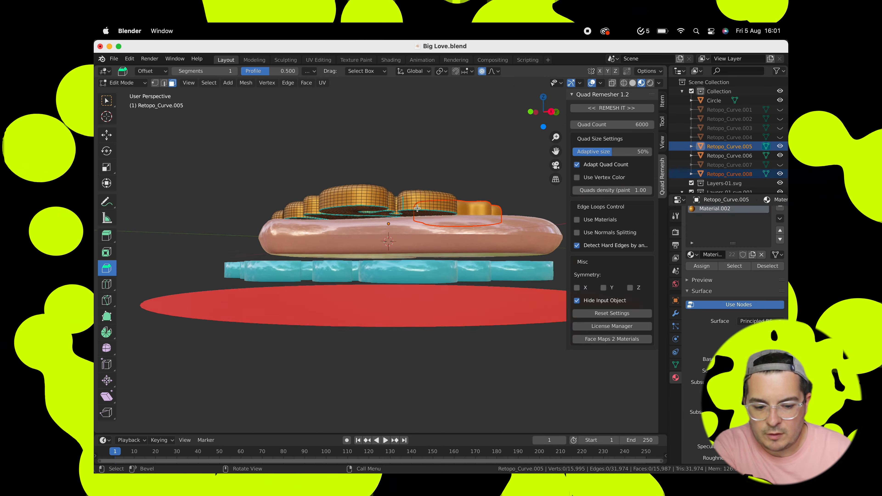
{"action": "scroll", "coordinate": [417, 208], "scroll_direction": "down", "scroll_amount": 10}
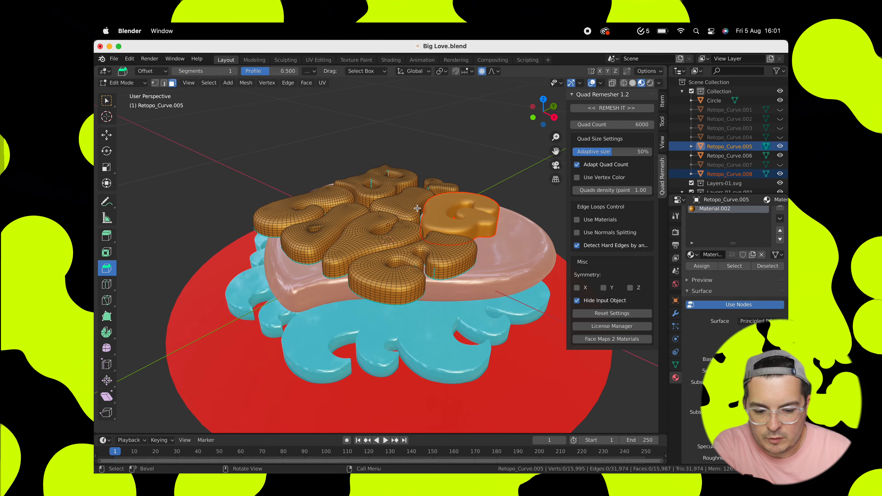
{"action": "key", "text": "Tab"}
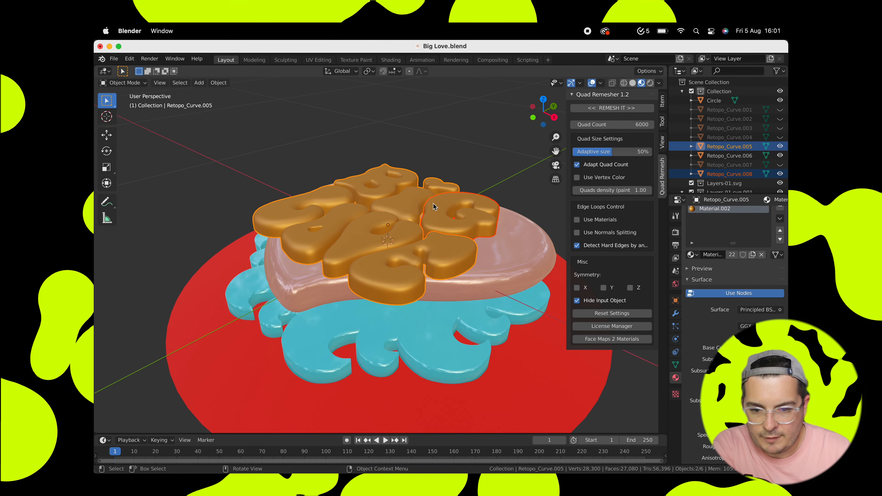
{"action": "left_click", "coordinate": [486, 205]}
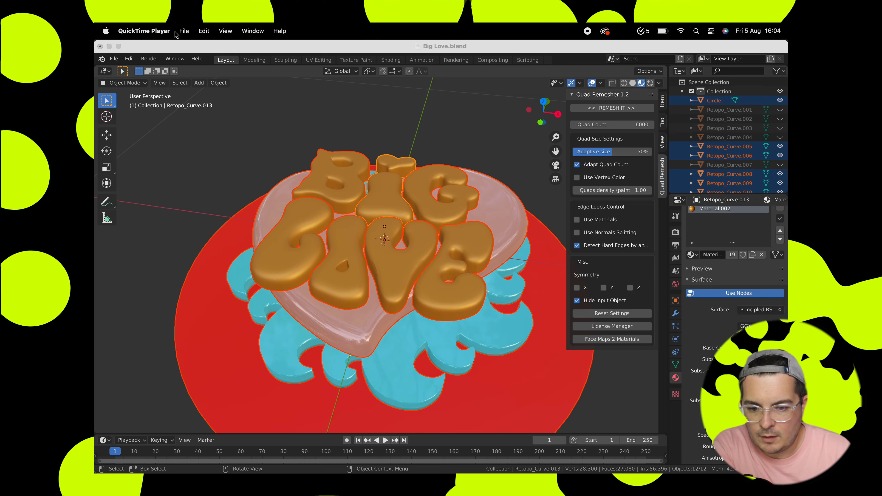
Step: Export the scene as a glTF Binary (.glb) file named Big Love into the Assets folder
{"action": "left_click", "coordinate": [183, 31]}
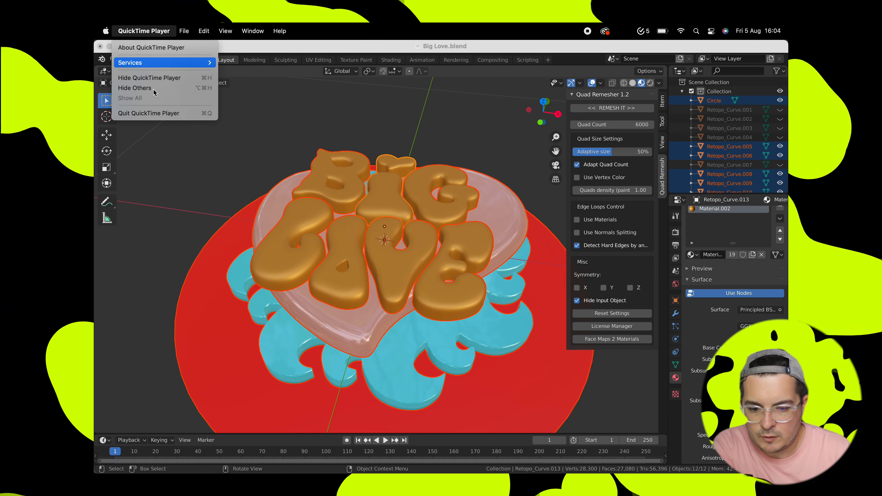
{"action": "left_click", "coordinate": [161, 236]}
{"action": "left_click", "coordinate": [113, 59]}
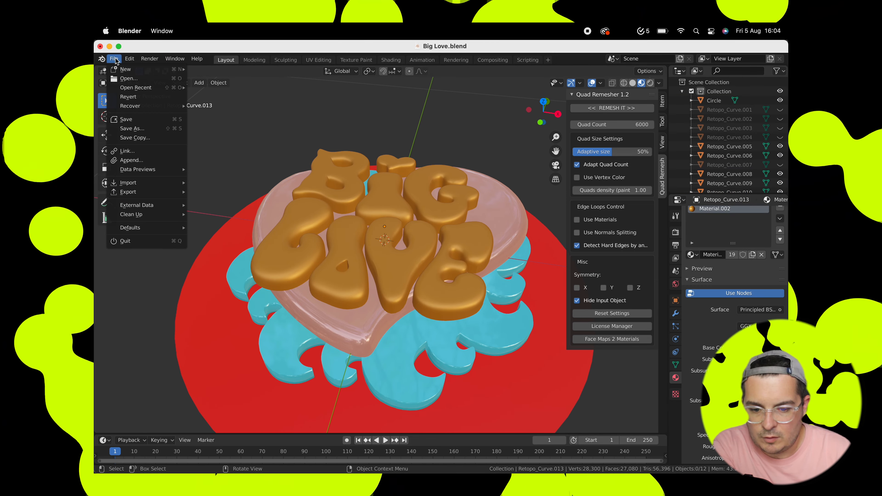
{"action": "mouse_move", "coordinate": [137, 192]}
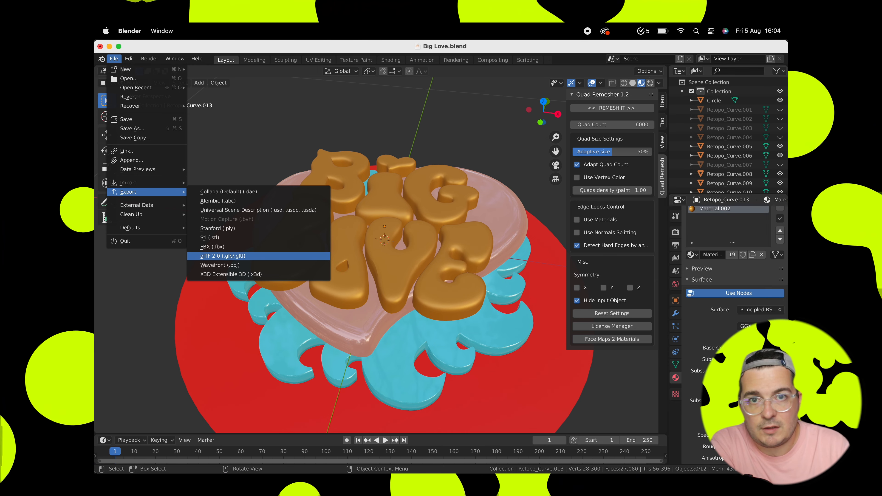
{"action": "left_click", "coordinate": [225, 256]}
{"action": "left_click", "coordinate": [377, 393]}
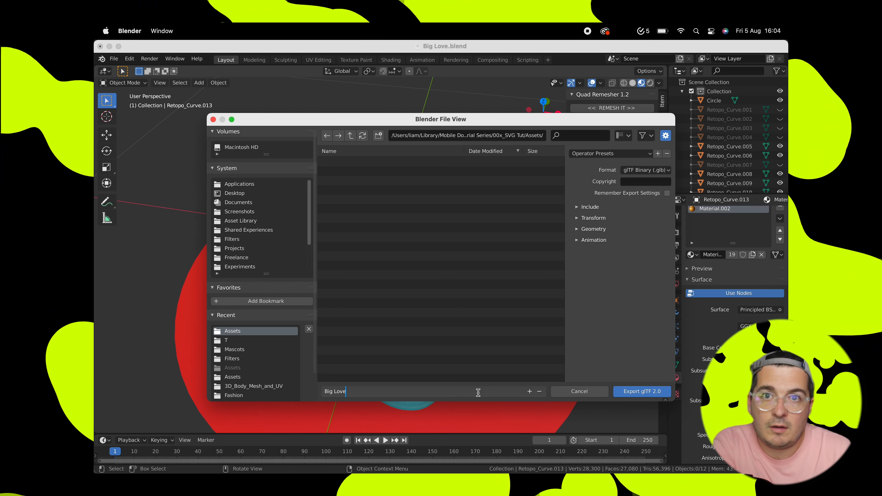
{"action": "left_click", "coordinate": [656, 393]}
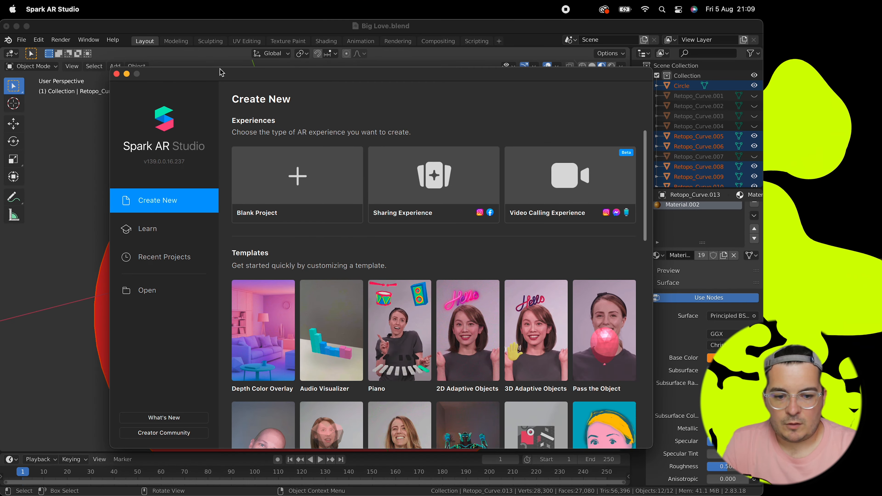
Step: In Spark AR Studio, create a Sharing Experience project and save it as 3D Sticker v0 in the Versions folder
{"action": "left_click", "coordinate": [441, 191]}
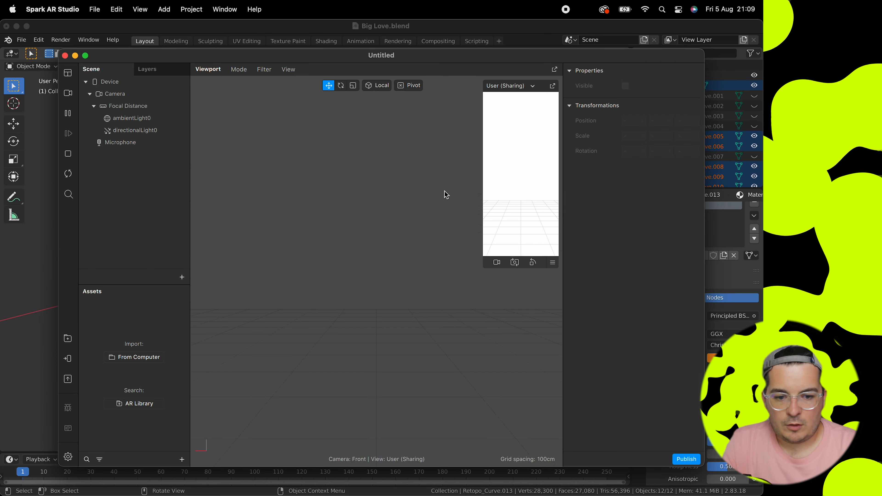
{"action": "double_click", "coordinate": [310, 55]}
{"action": "key", "text": "super+s"}
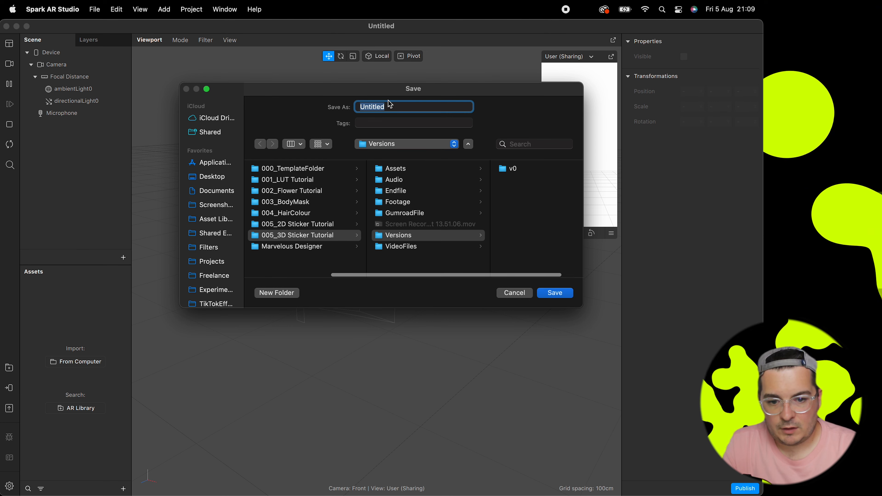
{"action": "type", "text": "3D Sticker v0"}
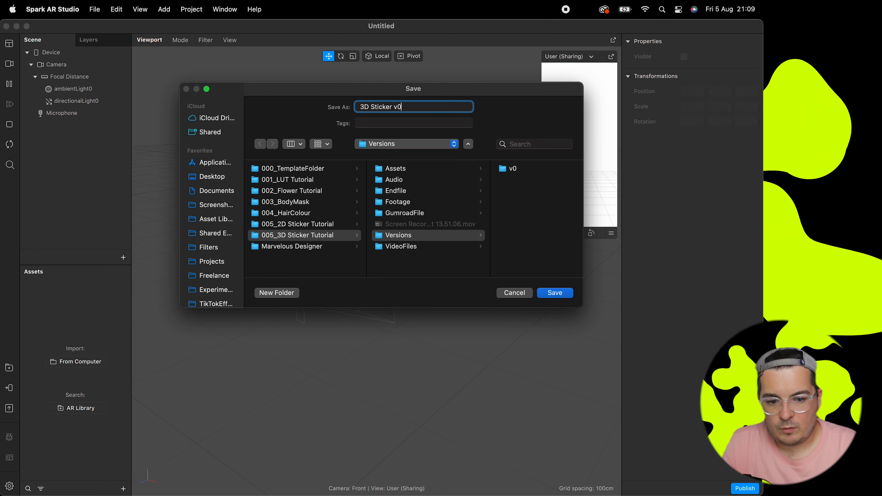
{"action": "key", "text": "Return"}
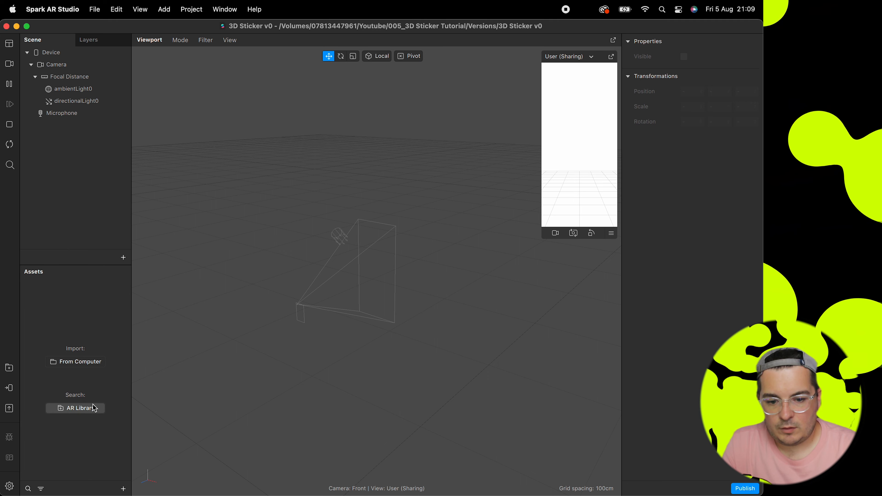
Step: Import the Big Love model from the computer's Assets folder into the project
{"action": "left_click", "coordinate": [123, 488]}
{"action": "mouse_move", "coordinate": [181, 327]}
{"action": "left_click", "coordinate": [233, 327]}
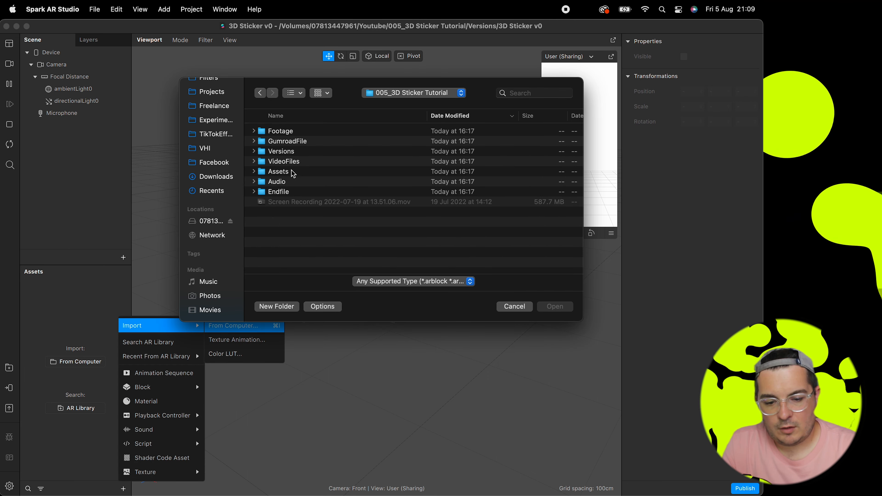
{"action": "double_click", "coordinate": [278, 172]}
{"action": "double_click", "coordinate": [287, 132]}
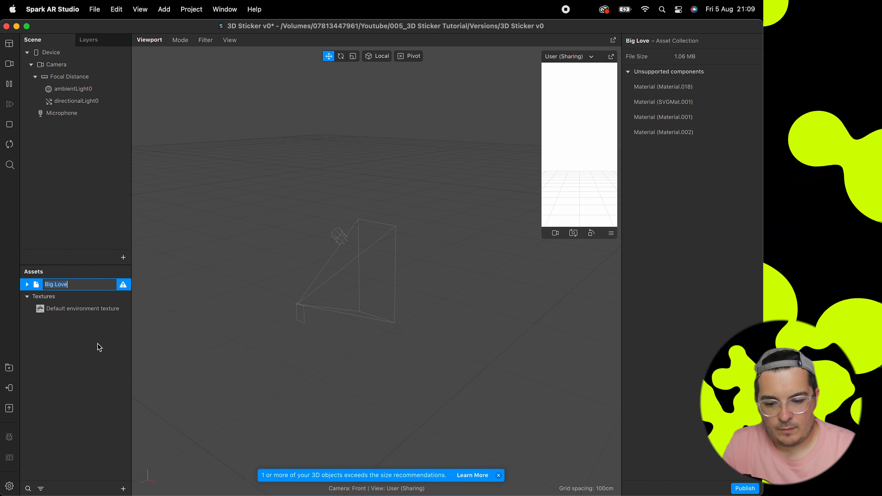
Step: Add the imported Big Love 3D object to the scene under Focal Distance and select its letter B mesh
{"action": "left_click", "coordinate": [28, 285]}
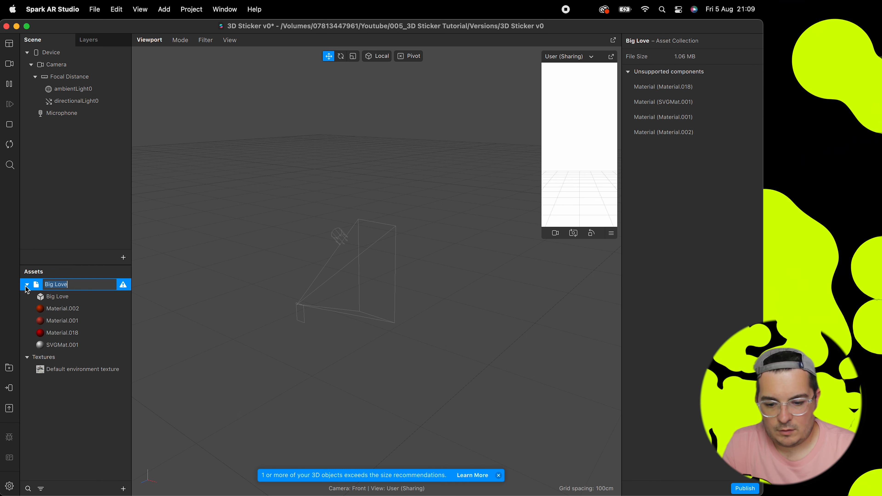
{"action": "left_click", "coordinate": [55, 297]}
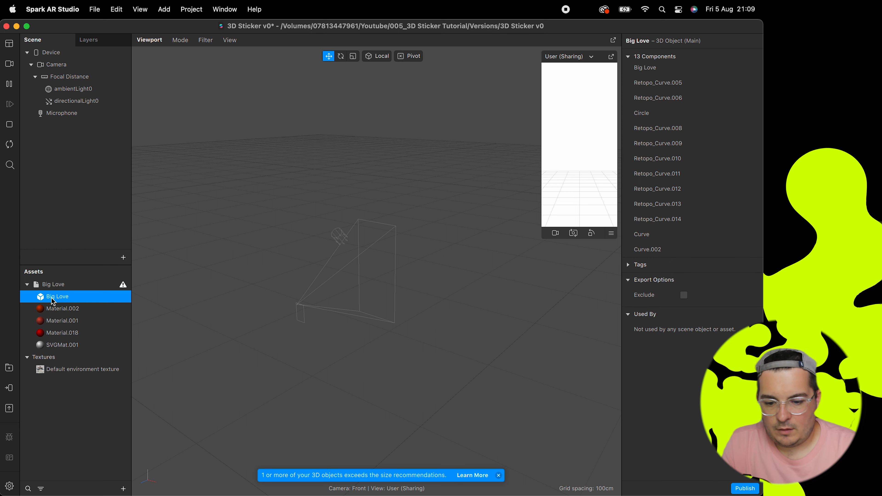
{"action": "left_click_drag", "start_coordinate": [54, 283], "coordinate": [53, 183]}
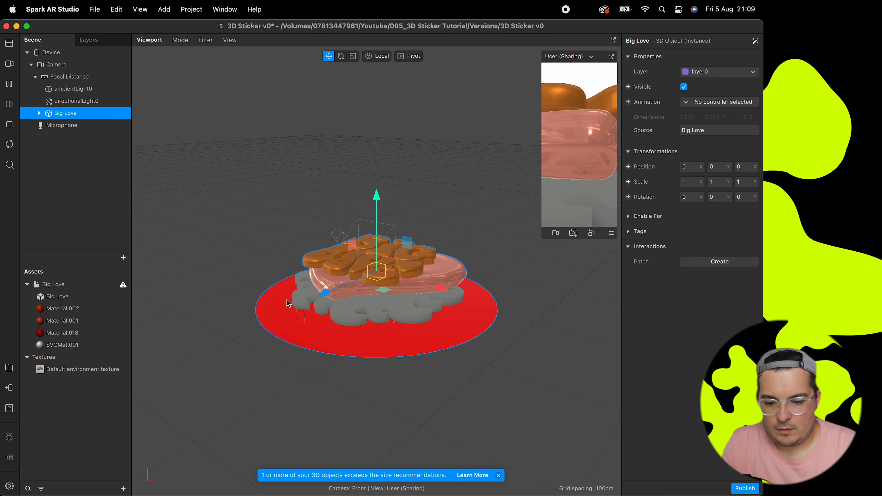
{"action": "mouse_move", "coordinate": [339, 268]}
{"action": "left_mouse_down"}
{"action": "mouse_move", "coordinate": [299, 199]}
{"action": "mouse_move", "coordinate": [413, 193]}
{"action": "mouse_move", "coordinate": [446, 160]}
{"action": "mouse_move", "coordinate": [447, 250]}
{"action": "mouse_move", "coordinate": [440, 216]}
{"action": "mouse_move", "coordinate": [330, 257]}
{"action": "left_mouse_up"}
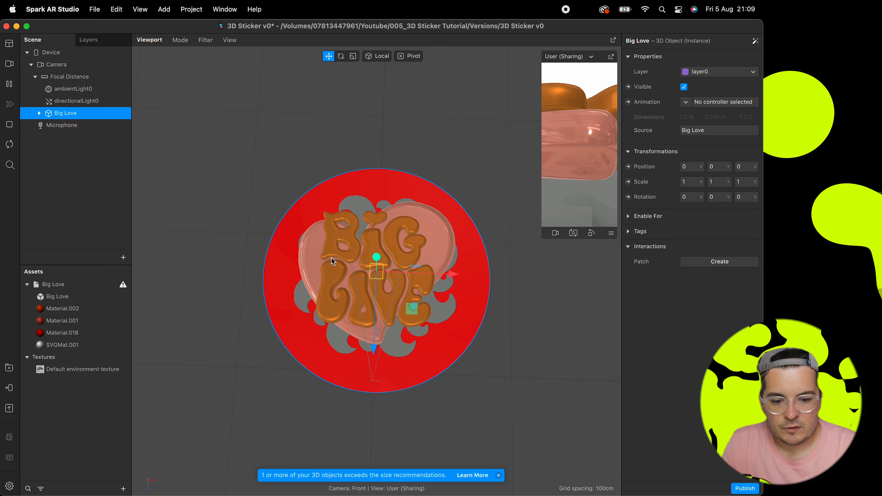
{"action": "left_click", "coordinate": [346, 235]}
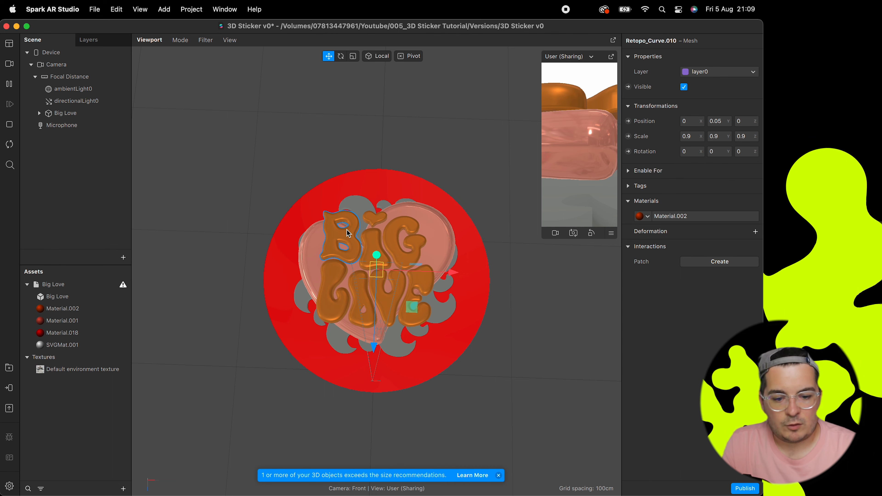
Step: Expand the Big Love object under Focal Distance to check its meshes, and delete the whole object from the scene
{"action": "left_click", "coordinate": [39, 113]}
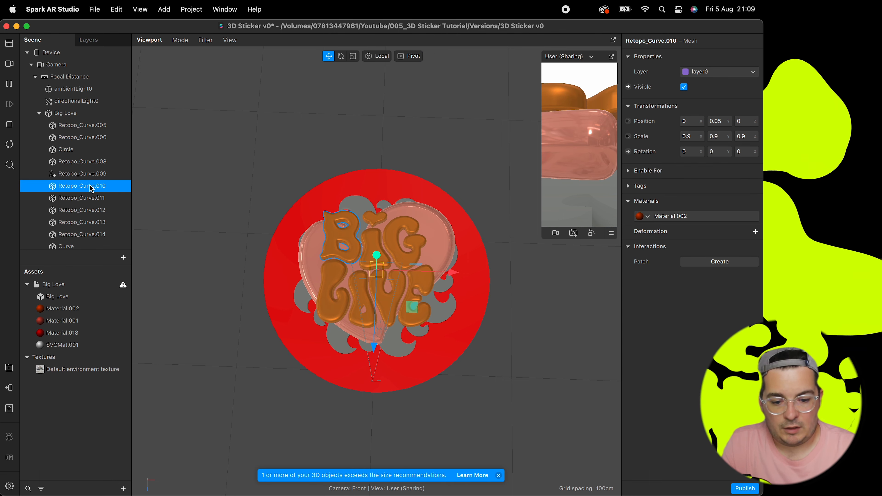
{"action": "left_click", "coordinate": [334, 174]}
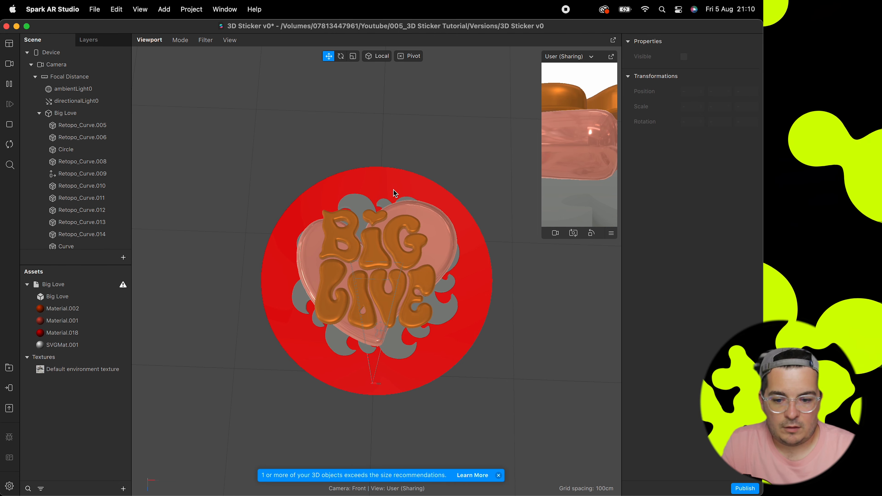
{"action": "left_click_drag", "start_coordinate": [415, 196], "coordinate": [267, 209]}
{"action": "left_click", "coordinate": [66, 113]}
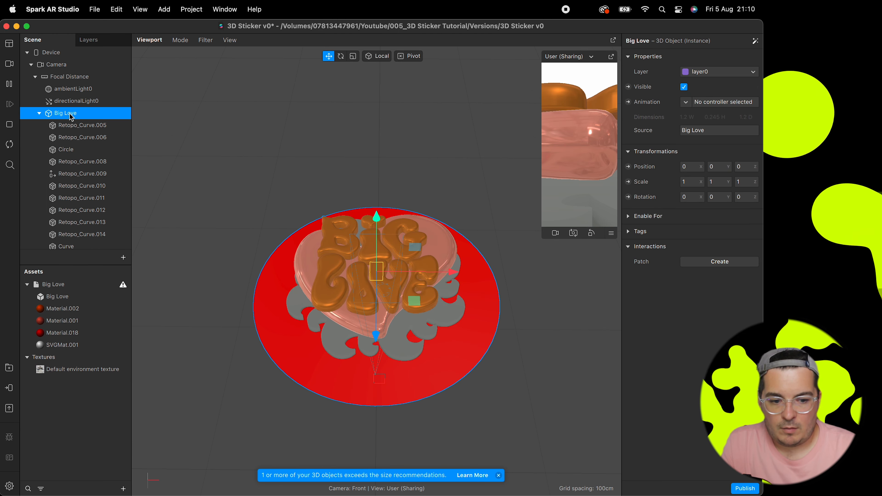
{"action": "key", "text": "Delete"}
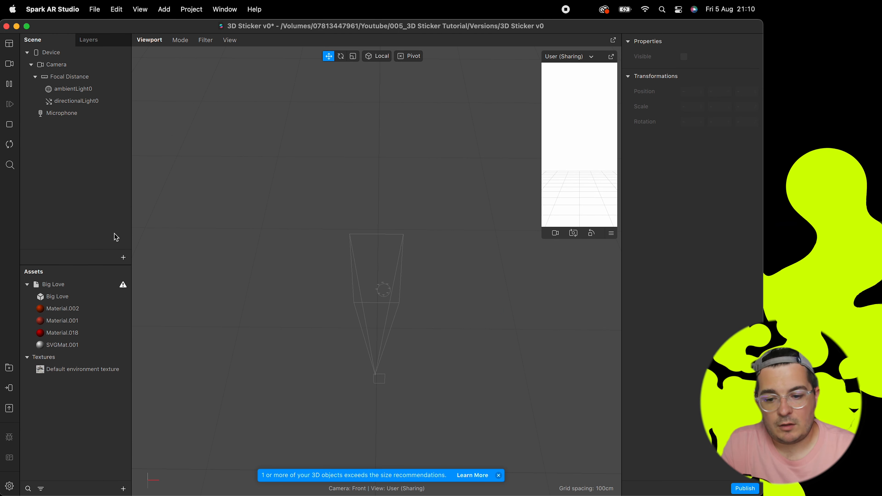
{"action": "left_click", "coordinate": [9, 63]}
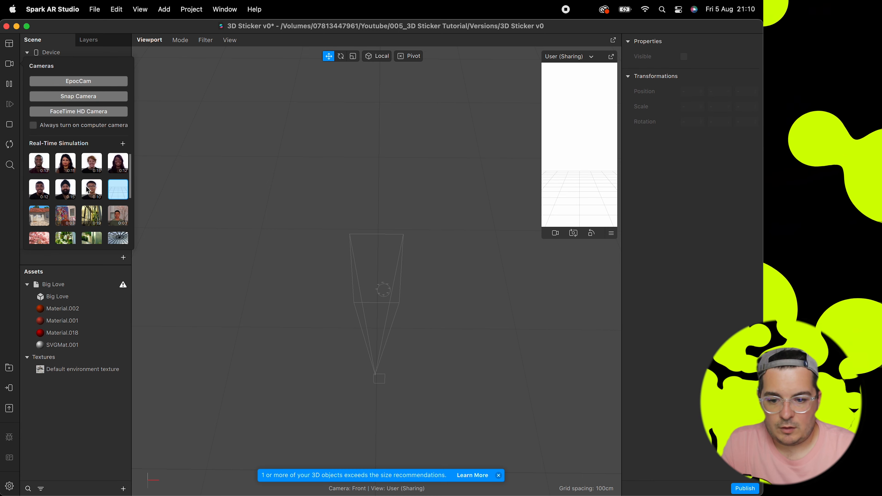
{"action": "left_click", "coordinate": [93, 261]}
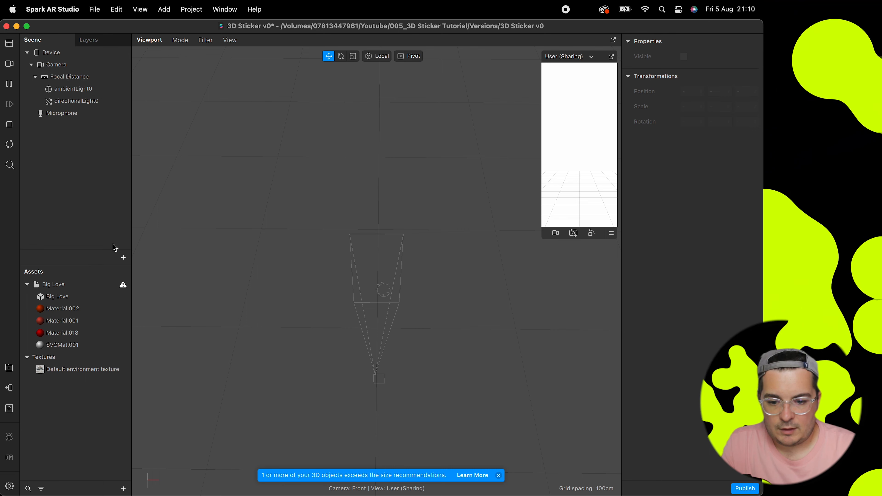
{"action": "left_click", "coordinate": [123, 258]}
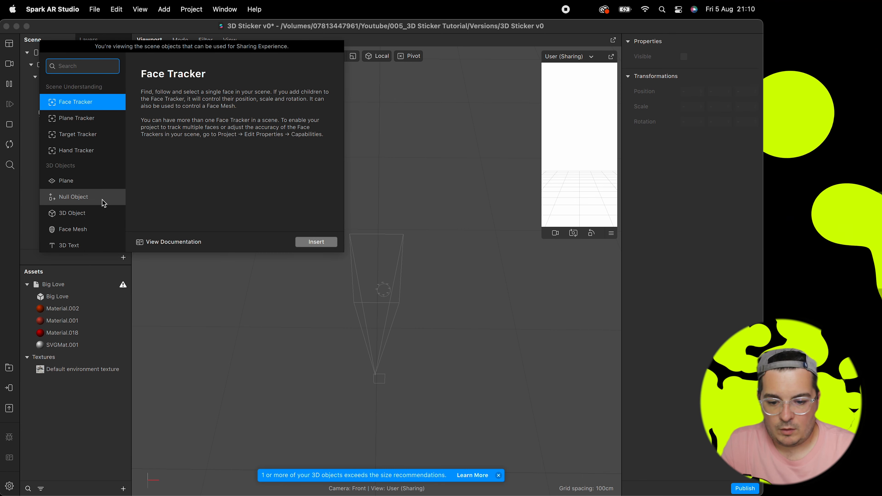
{"action": "left_click", "coordinate": [123, 284]}
{"action": "mouse_move", "coordinate": [126, 286]}
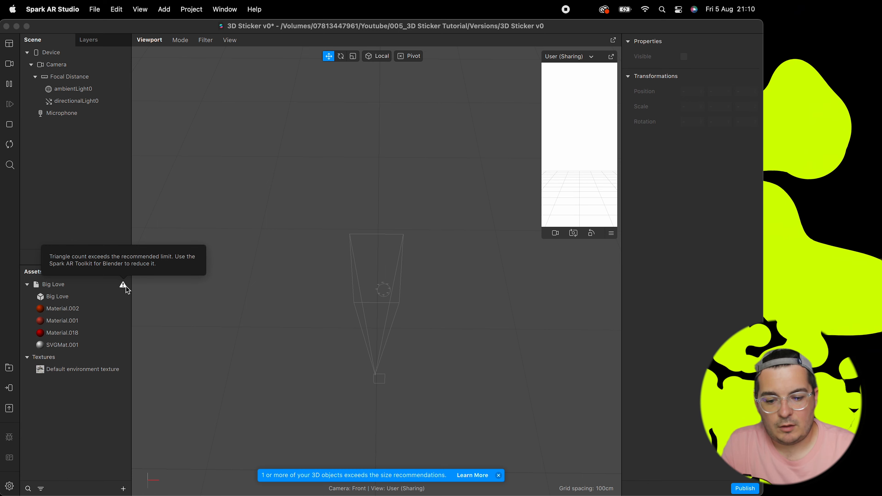
Step: Add a Plane Tracker to the scene and name it Sticker
{"action": "left_click", "coordinate": [122, 257]}
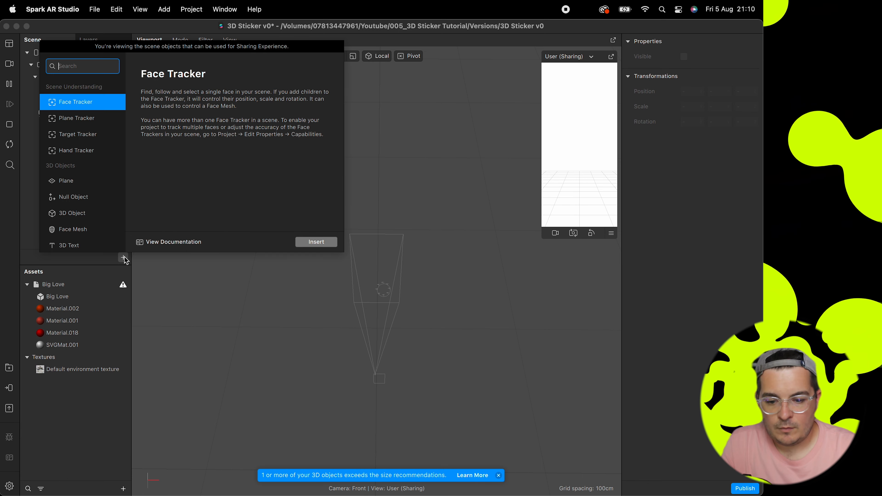
{"action": "left_click", "coordinate": [102, 201]}
{"action": "left_click", "coordinate": [87, 140]}
{"action": "double_click", "coordinate": [82, 119]}
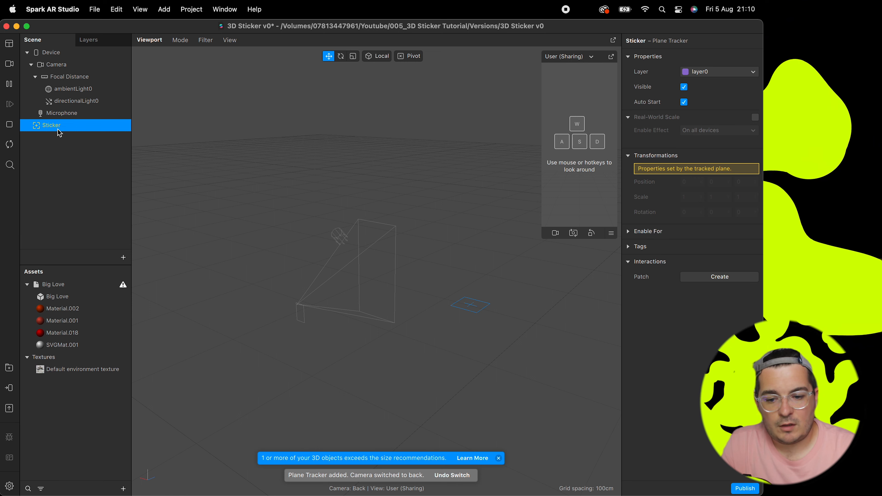
Step: Add a Null Object inside the Sticker plane tracker and name it Sticker placer
{"action": "right_click", "coordinate": [56, 129]}
{"action": "mouse_move", "coordinate": [80, 140]}
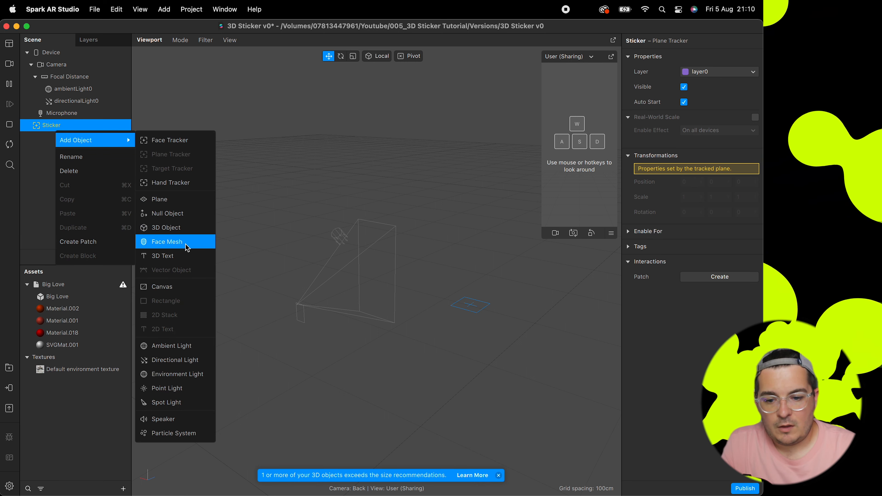
{"action": "left_click", "coordinate": [178, 215]}
{"action": "key", "text": "Return"}
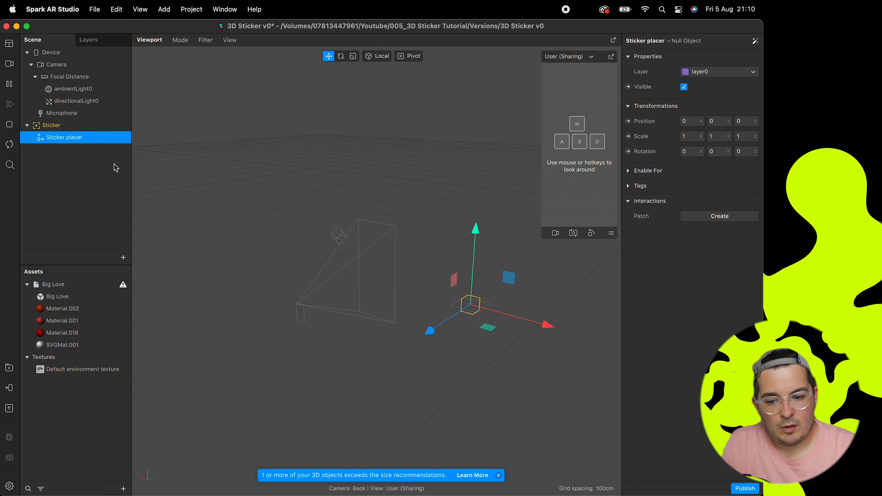
Step: Add the Big Love asset inside Sticker placer and set its X rotation to 90
{"action": "left_click_drag", "start_coordinate": [67, 291], "coordinate": [68, 139]}
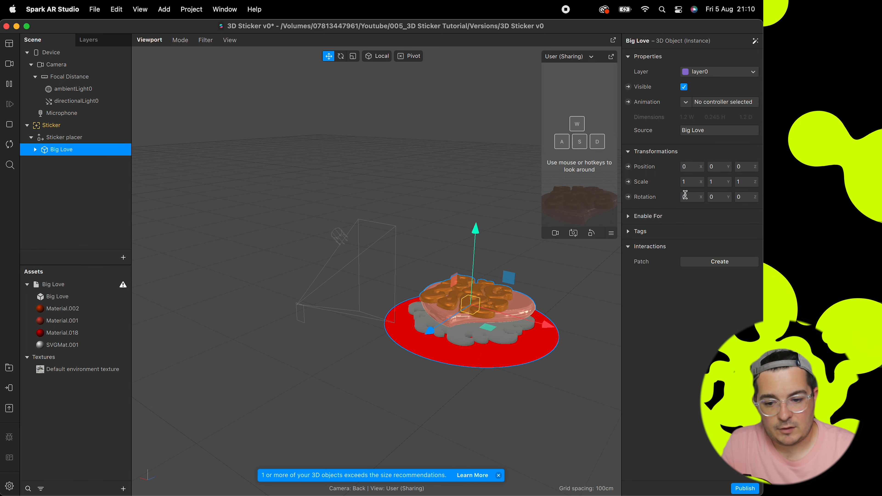
{"action": "key", "text": "Return"}
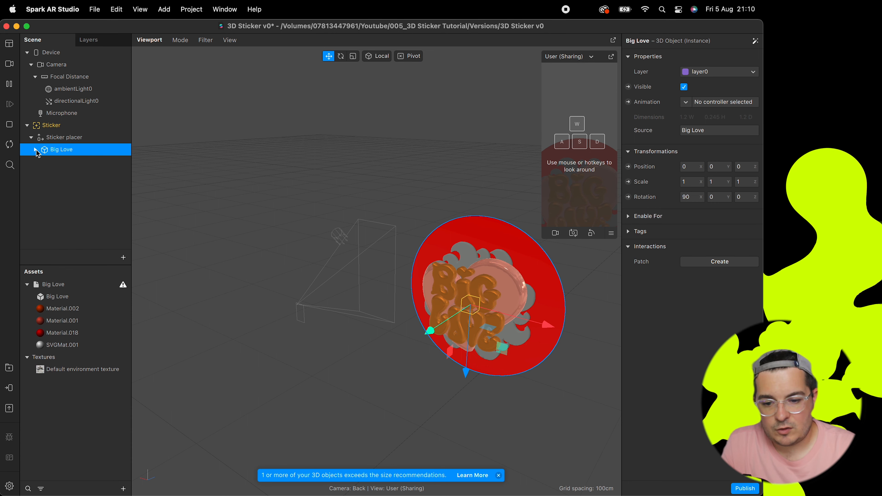
Step: Delete the red Circle mesh from Big Love and set the Y position of Sticker placer to 0.5
{"action": "left_click", "coordinate": [93, 187]}
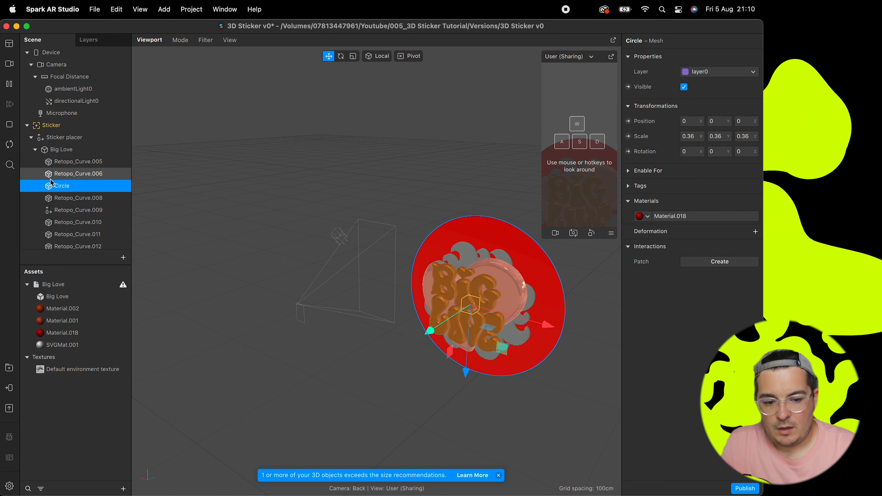
{"action": "key", "text": "Delete"}
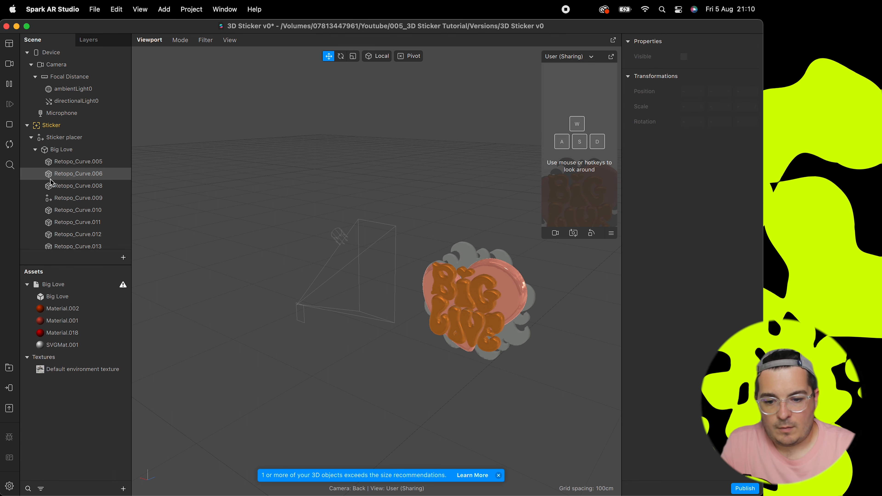
{"action": "left_click", "coordinate": [71, 141]}
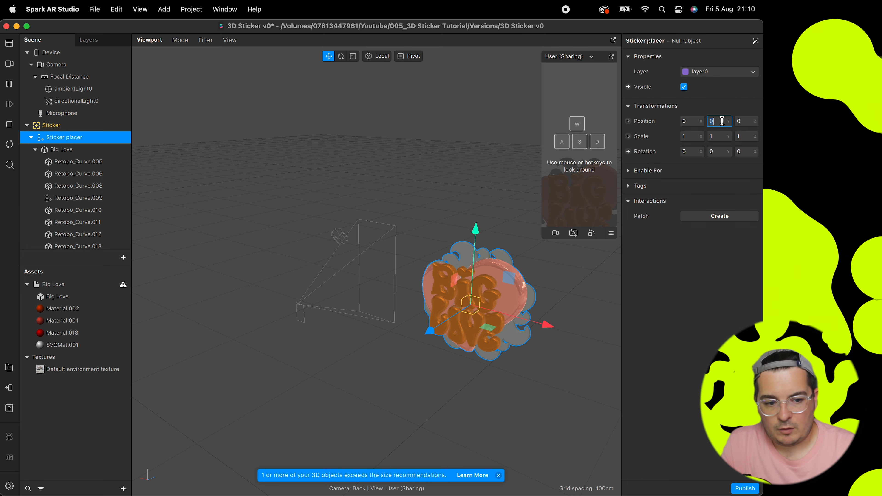
{"action": "key", "text": "Return"}
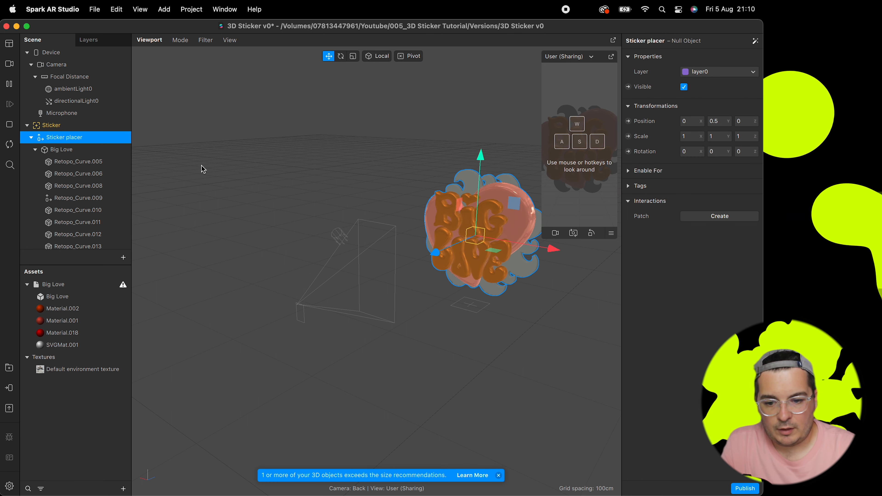
Step: Scale the Big Love object to 0.75 on the X, Y and Z axes
{"action": "left_click", "coordinate": [69, 151]}
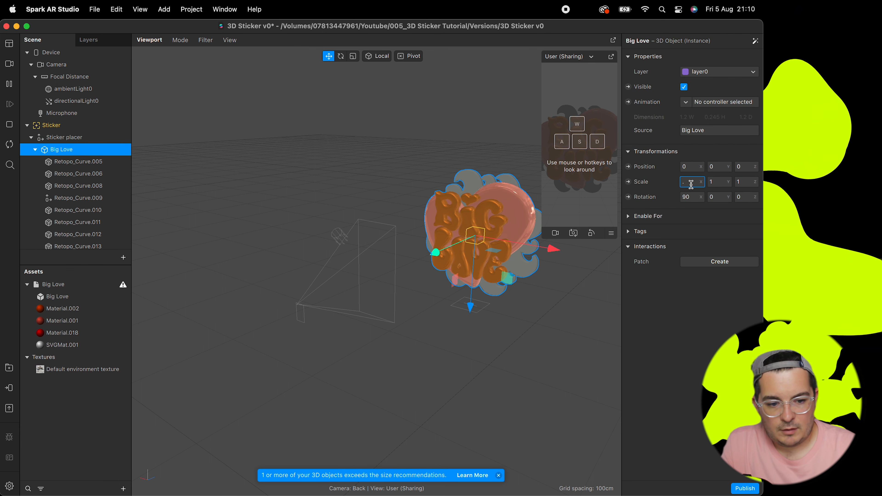
{"action": "key", "text": "Tab"}
{"action": "type", "text": ".75"}
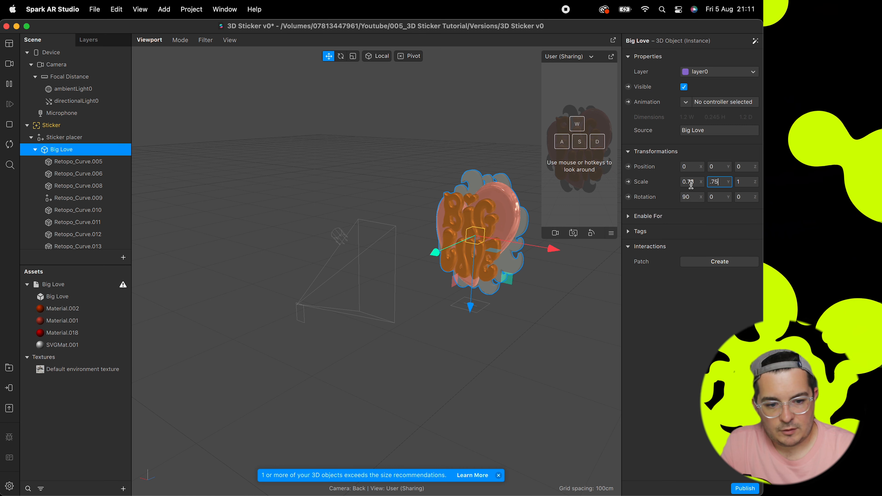
{"action": "key", "text": "Tab"}
{"action": "type", "text": ".75"}
{"action": "key", "text": "Return"}
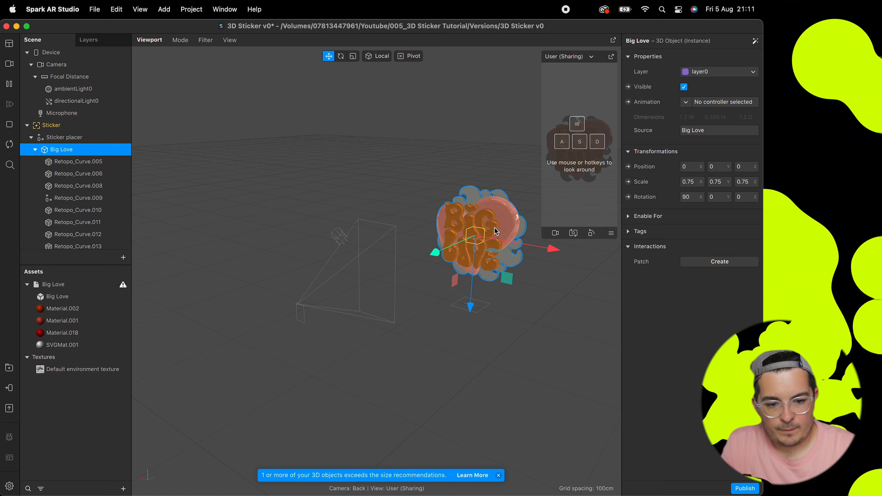
Step: Identify the pink heart mesh, Retopo_Curve.006, in the Big Love object and rename it heart
{"action": "left_click", "coordinate": [450, 196]}
{"action": "left_click_drag", "start_coordinate": [458, 195], "coordinate": [585, 216], "text": "alt"}
{"action": "scroll", "coordinate": [470, 185], "scroll_direction": "left", "scroll_amount": 10}
{"action": "scroll", "coordinate": [479, 195], "scroll_direction": "right", "scroll_amount": 10}
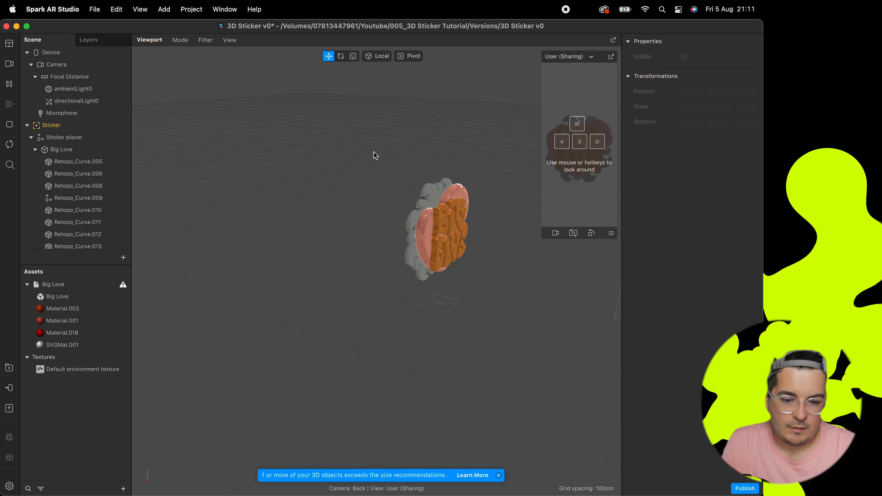
{"action": "left_click", "coordinate": [74, 161]}
{"action": "left_click", "coordinate": [73, 173]}
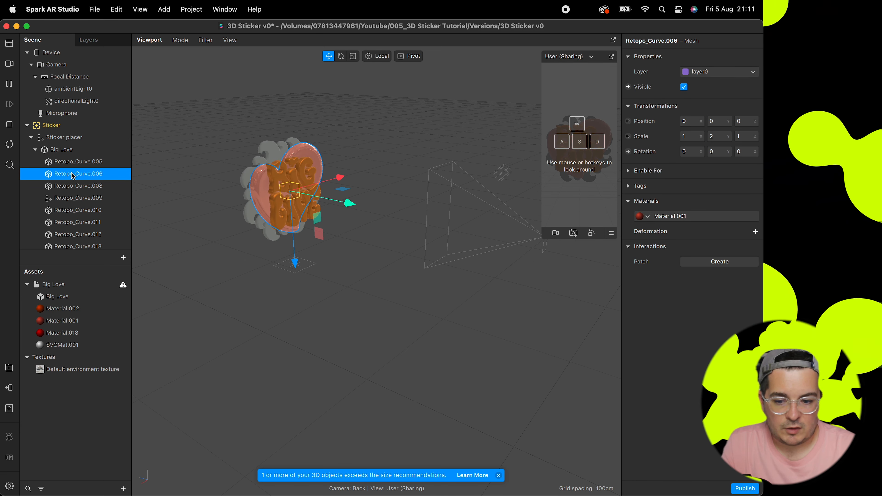
{"action": "type", "text": "heart"}
{"action": "key", "text": "Return"}
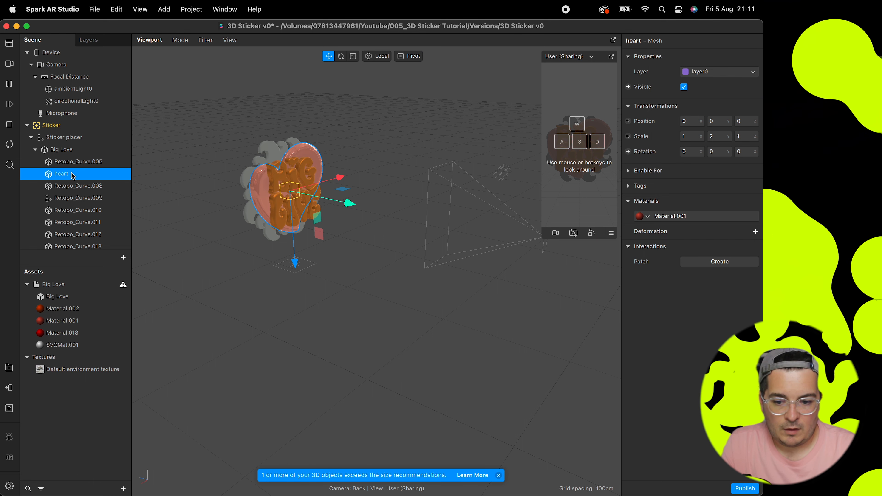
Step: Rename the letter meshes Retopo_Curve.005 as e and Retopo_Curve.008 as g
{"action": "left_click", "coordinate": [71, 165]}
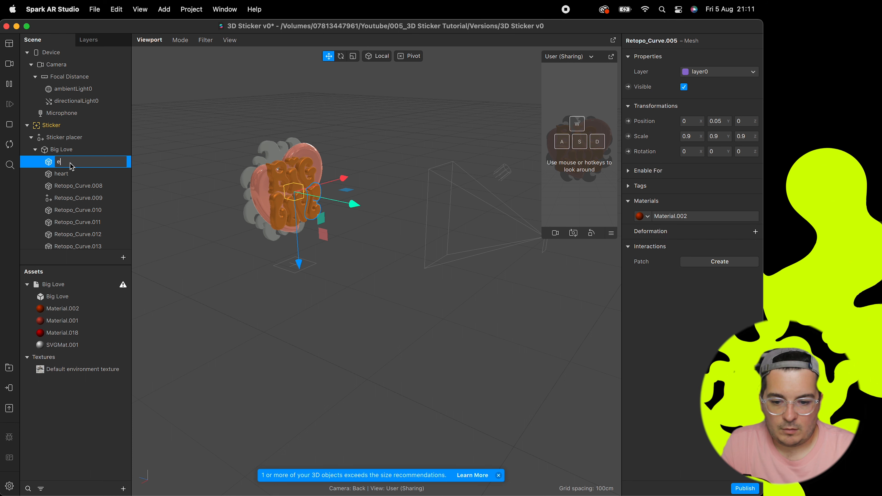
{"action": "left_click", "coordinate": [74, 187]}
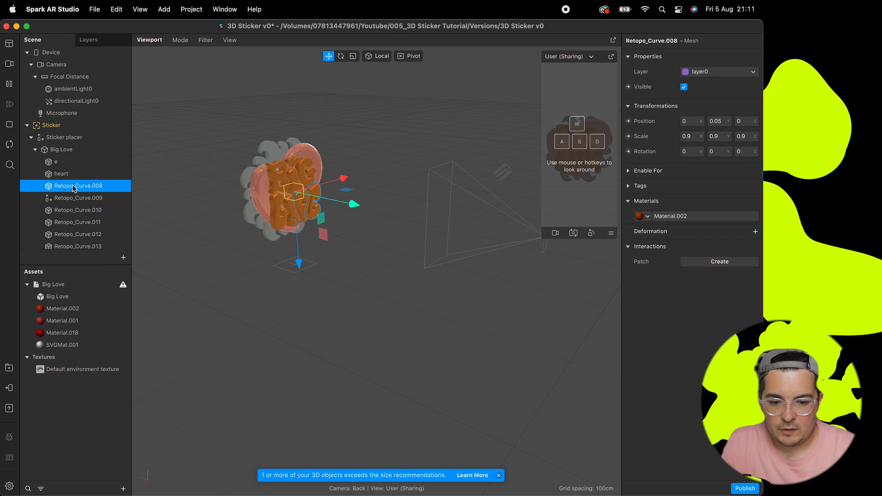
{"action": "double_click", "coordinate": [74, 186]}
{"action": "type", "text": "g"}
{"action": "key", "text": "Return"}
Step: Delete the null object Retopo_Curve.009 and rename letter meshes Retopo_Curve.010, .011 and .012 as b, l and o
{"action": "left_click", "coordinate": [74, 198]}
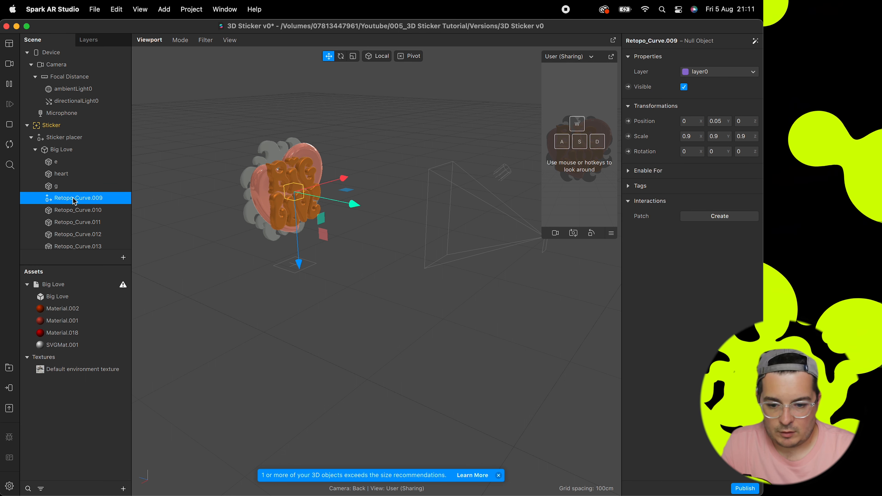
{"action": "key", "text": "Delete"}
{"action": "left_click", "coordinate": [74, 198]}
{"action": "double_click", "coordinate": [74, 198]}
{"action": "left_click", "coordinate": [76, 210]}
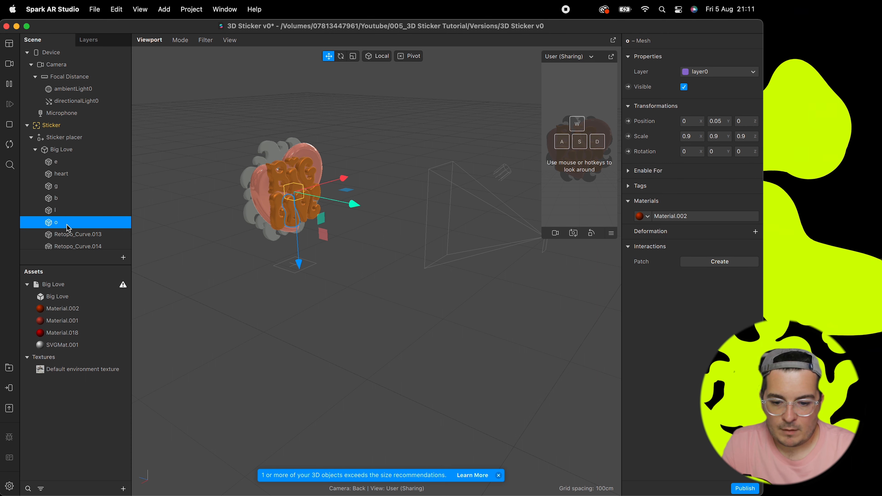
Step: Rename the letter meshes Retopo_Curve.013 as i and Retopo_Curve.014 as v
{"action": "left_click", "coordinate": [74, 234]}
{"action": "double_click", "coordinate": [69, 235]}
{"action": "type", "text": "o"}
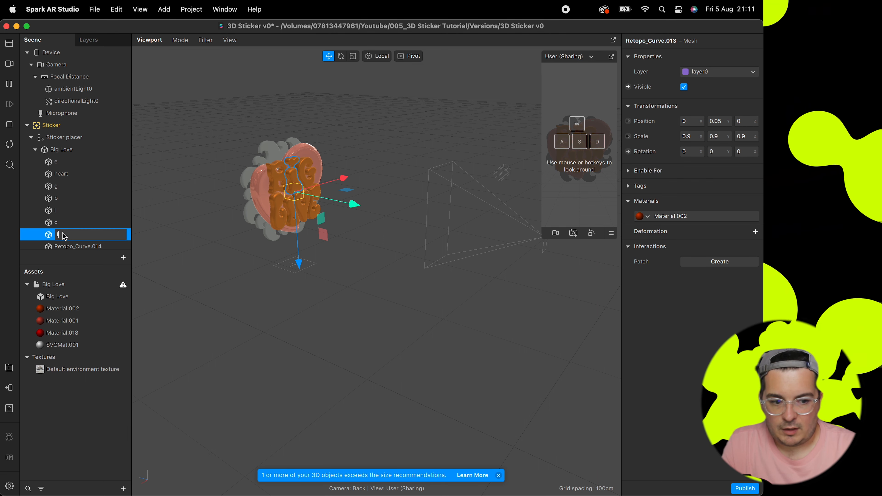
{"action": "key", "text": "Return"}
{"action": "scroll", "coordinate": [63, 233], "scroll_direction": "down", "scroll_amount": 3}
{"action": "double_click", "coordinate": [64, 221]}
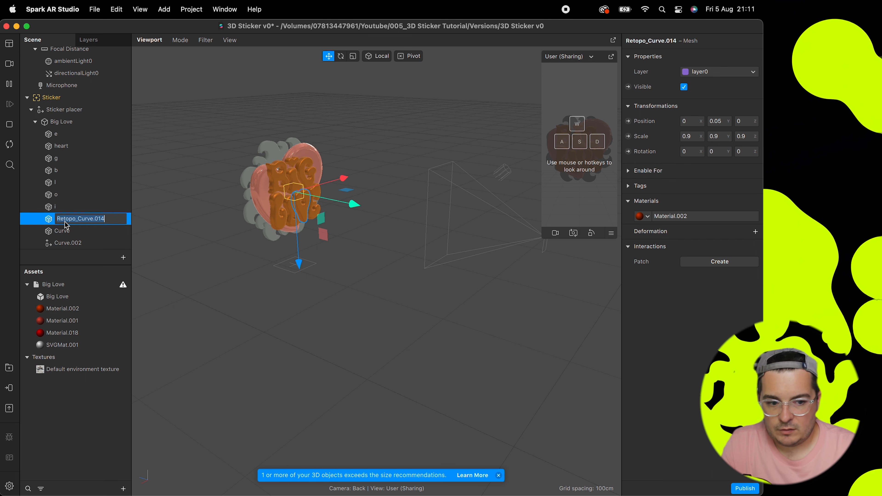
{"action": "type", "text": "v"}
Step: Rename the grey background mesh Curve as bg and delete the null object Curve.002
{"action": "left_click", "coordinate": [65, 229]}
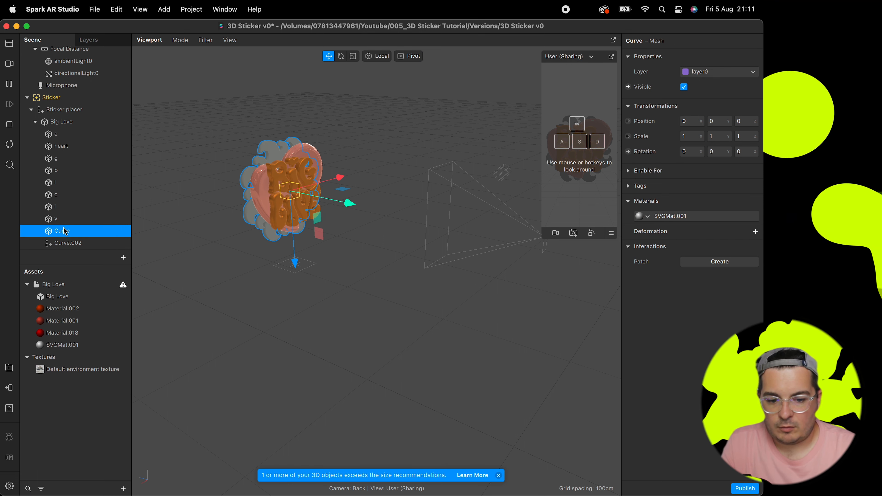
{"action": "left_click", "coordinate": [65, 243]}
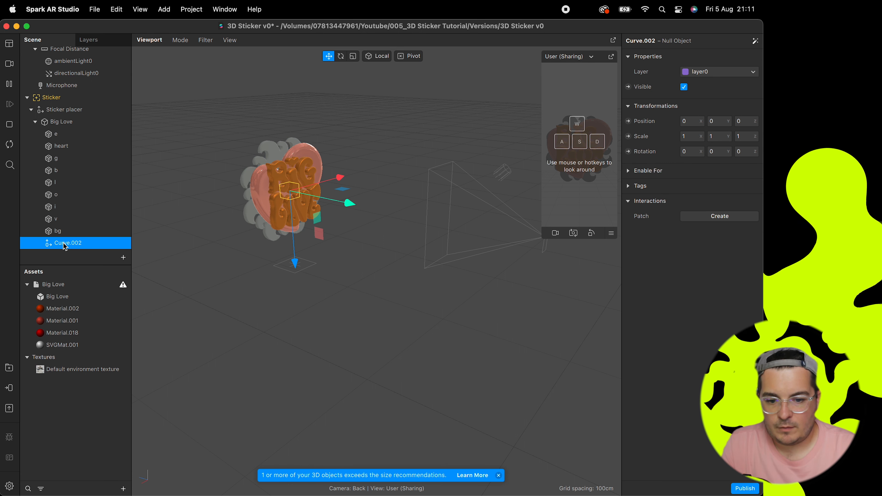
{"action": "key", "text": "BackSpace"}
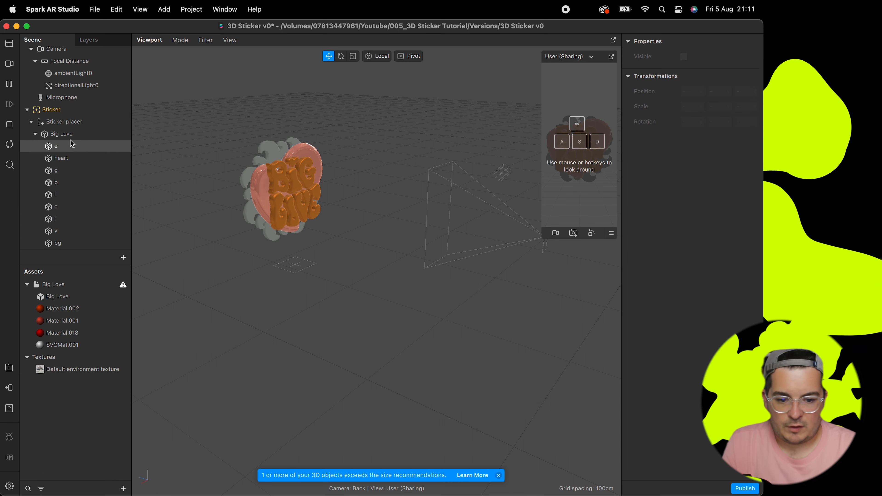
Step: Set the Y position of the letter meshes e, g, b, l, o, i and v to 0.1
{"action": "left_click", "coordinate": [70, 146]}
{"action": "left_click", "coordinate": [64, 170], "text": "super"}
{"action": "left_click", "coordinate": [65, 182], "text": "super"}
{"action": "left_click", "coordinate": [63, 195], "text": "super"}
{"action": "left_click", "coordinate": [62, 207], "text": "super"}
{"action": "left_click", "coordinate": [61, 219], "text": "super"}
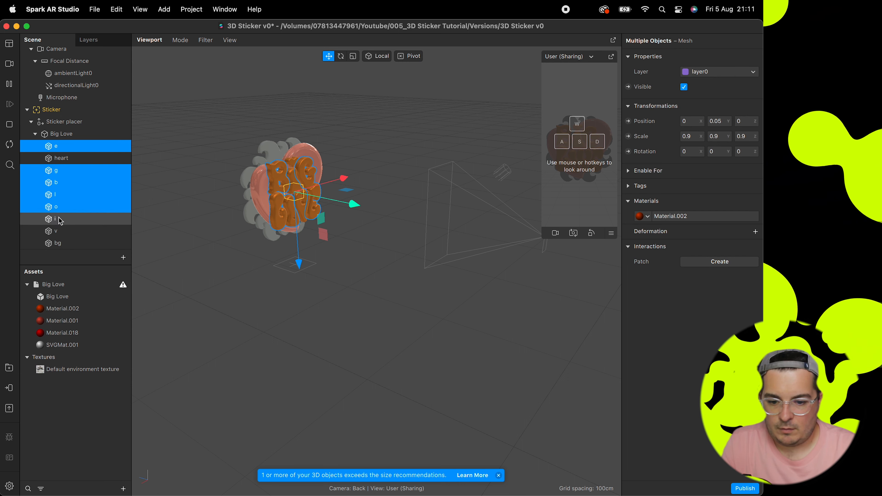
{"action": "left_click", "coordinate": [60, 231], "text": "super"}
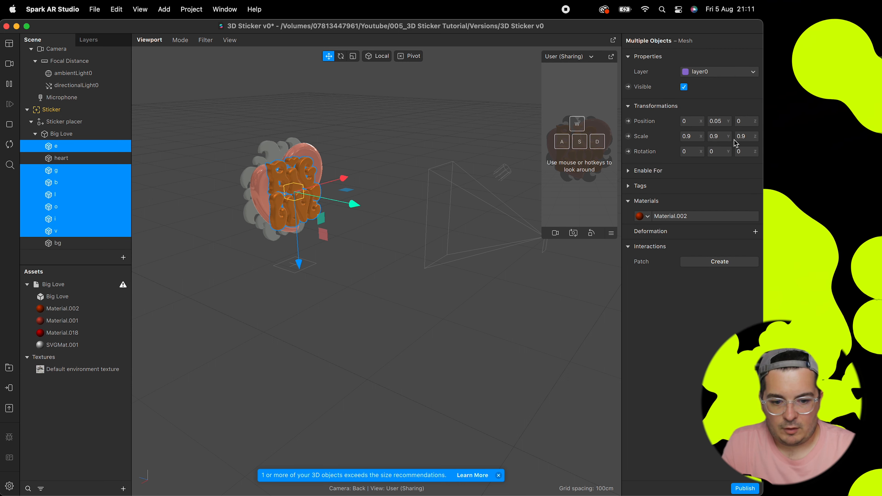
{"action": "left_click", "coordinate": [721, 122]}
{"action": "key", "text": "BackSpace"}
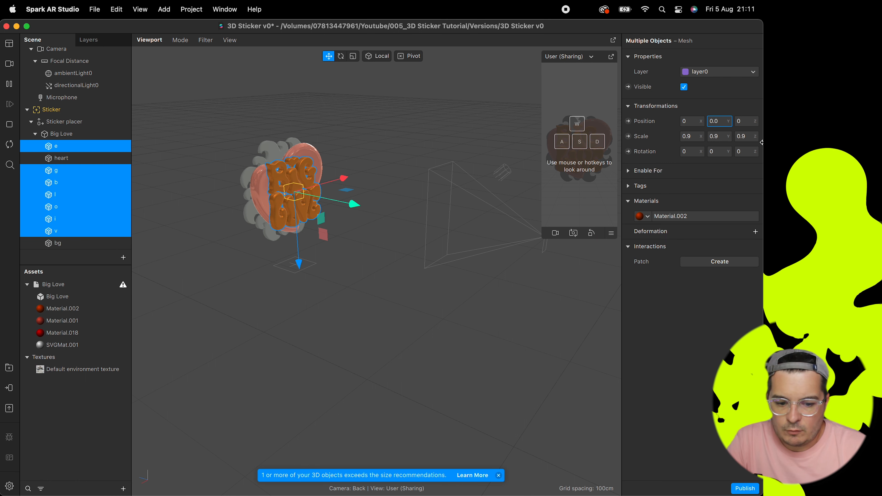
{"action": "type", "text": "1"}
{"action": "key", "text": "Return"}
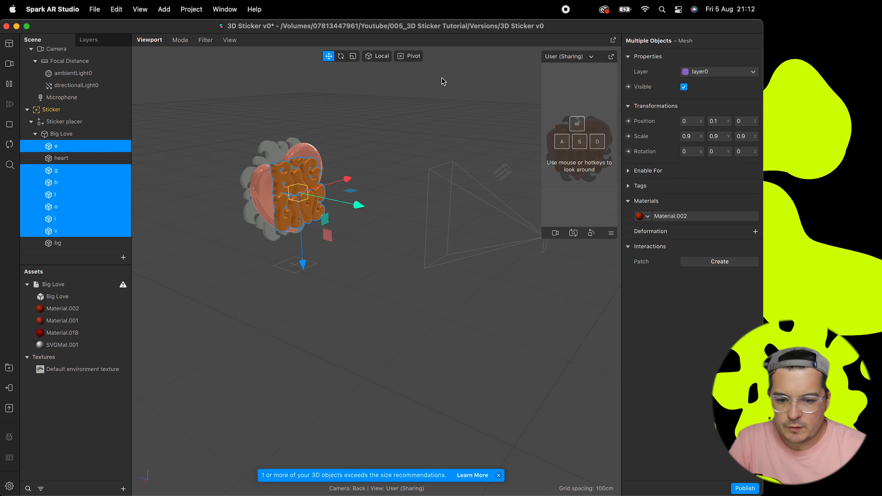
Step: Set the Y position of the bg mesh to -0.05 and check the layer spacing from the side and front
{"action": "mouse_move", "coordinate": [345, 124]}
{"action": "right_mouse_down"}
{"action": "mouse_move", "coordinate": [338, 122]}
{"action": "mouse_move", "coordinate": [409, 143]}
{"action": "mouse_move", "coordinate": [354, 138]}
{"action": "right_mouse_up"}
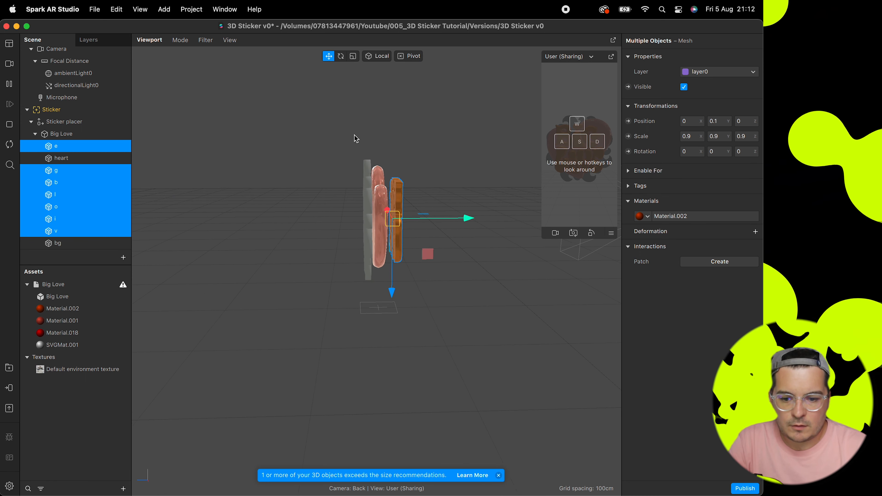
{"action": "left_click", "coordinate": [59, 243]}
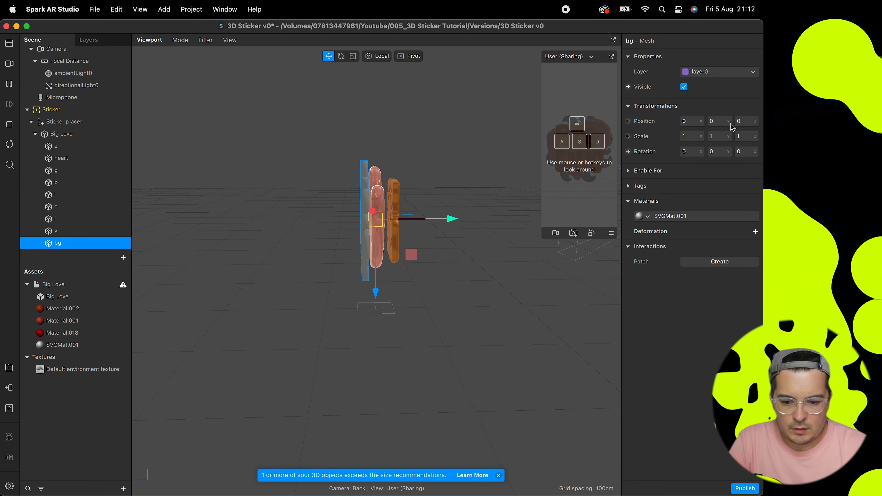
{"action": "left_click", "coordinate": [719, 122]}
{"action": "right_click_drag", "start_coordinate": [370, 110], "coordinate": [221, 101]}
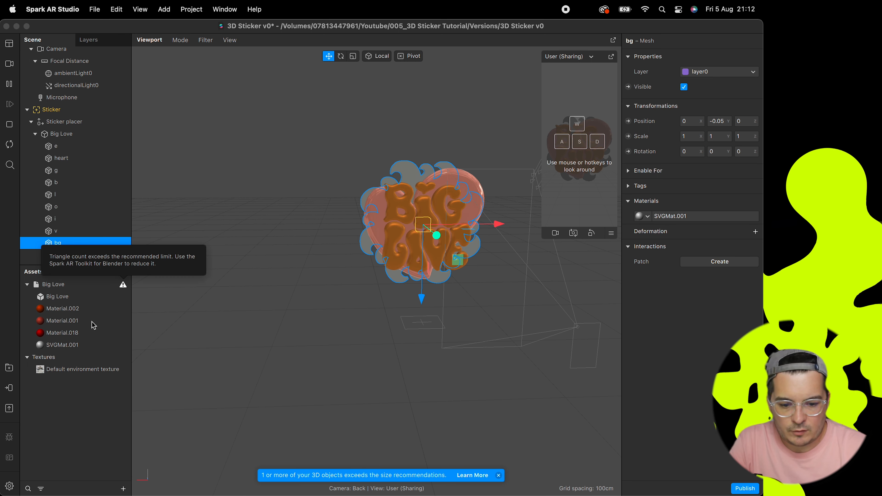
Step: Set the roughness of the background material SVGMat.001 to 49% and its environment rotation to 42°
{"action": "left_click", "coordinate": [62, 345]}
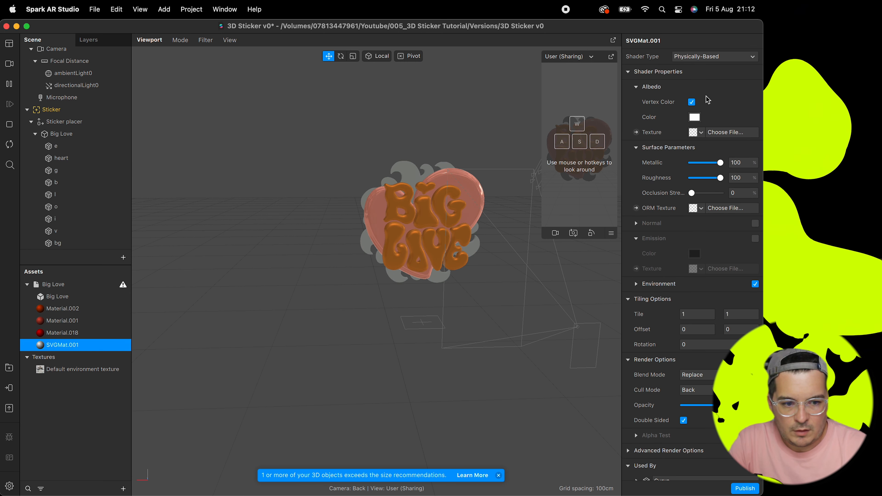
{"action": "left_click", "coordinate": [715, 57]}
{"action": "left_click", "coordinate": [637, 116]}
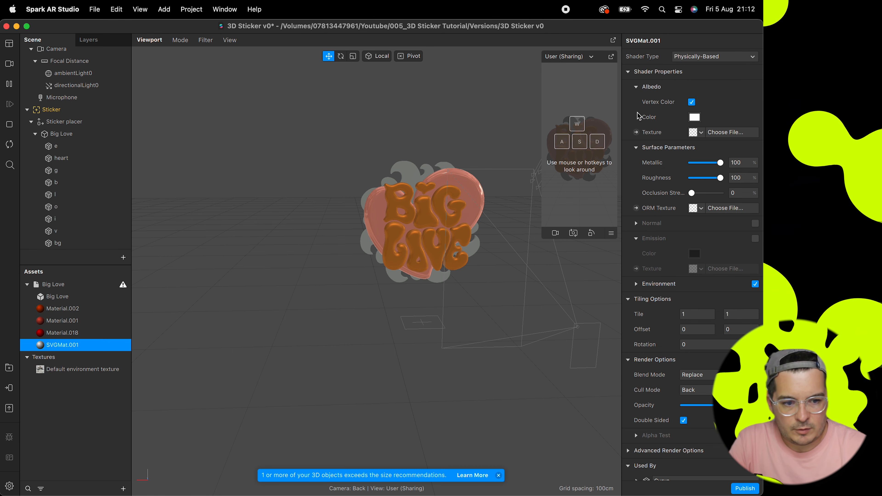
{"action": "scroll", "coordinate": [638, 139], "scroll_direction": "down", "scroll_amount": 2}
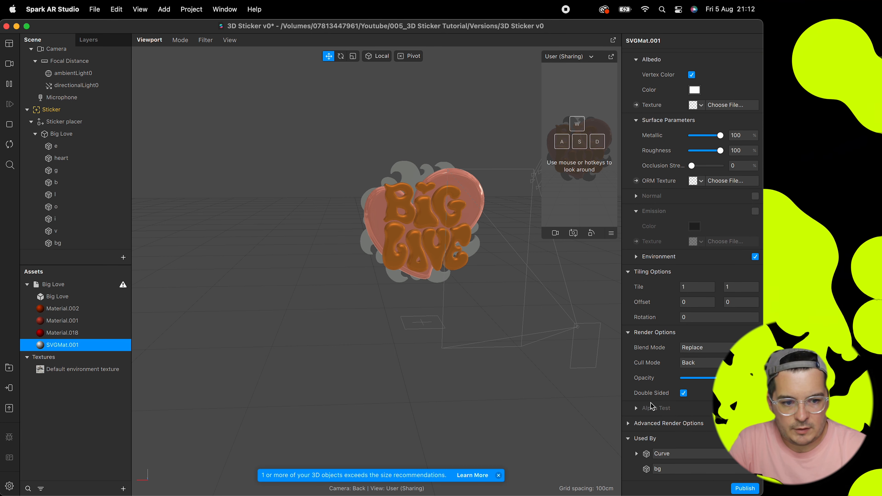
{"action": "left_click", "coordinate": [635, 256]}
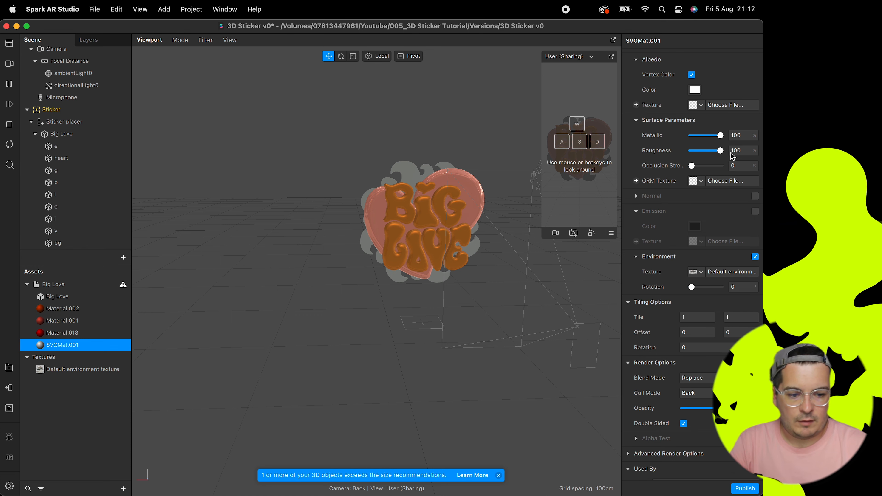
{"action": "mouse_move", "coordinate": [720, 150]}
{"action": "left_mouse_down"}
{"action": "mouse_move", "coordinate": [704, 150]}
{"action": "mouse_move", "coordinate": [707, 137]}
{"action": "mouse_move", "coordinate": [729, 136]}
{"action": "left_mouse_up"}
{"action": "mouse_move", "coordinate": [691, 287]}
{"action": "left_mouse_down"}
{"action": "mouse_move", "coordinate": [707, 289]}
{"action": "mouse_move", "coordinate": [694, 287]}
{"action": "left_mouse_up"}
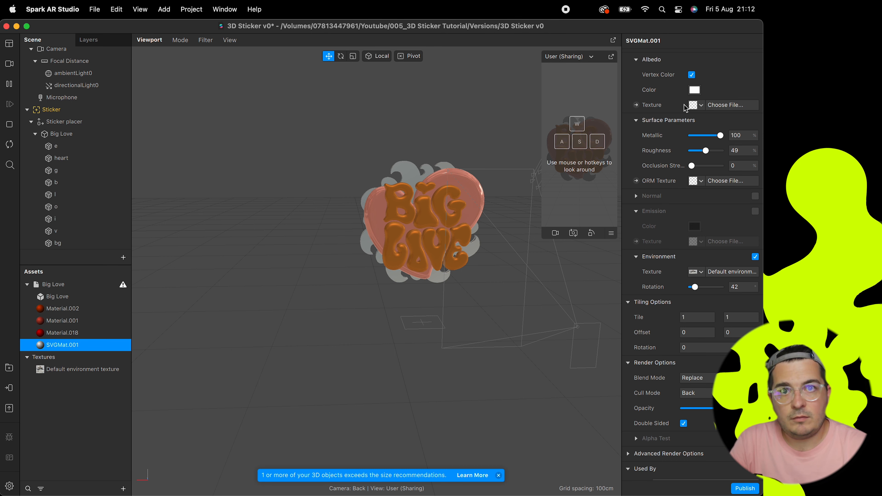
Step: Change the albedo colour of SVGMat.001 to turquoise with hue 175°, saturation 70% and brightness 100%
{"action": "left_click", "coordinate": [694, 89]}
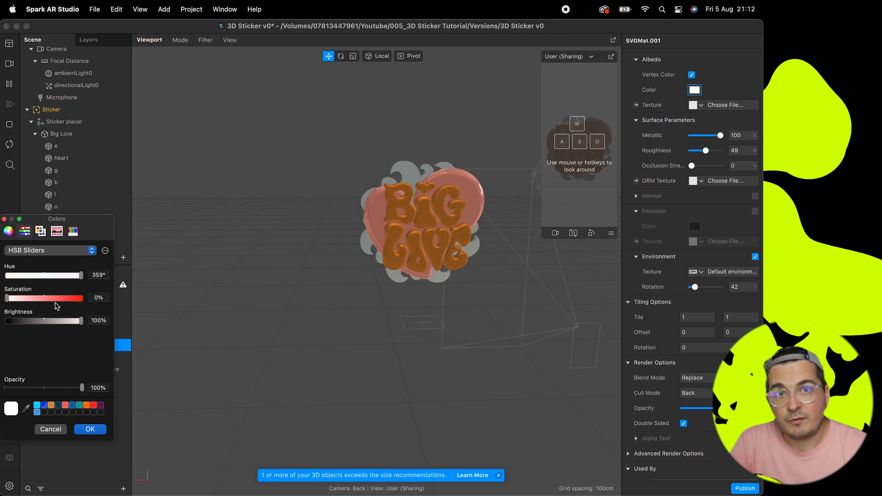
{"action": "left_click", "coordinate": [47, 298]}
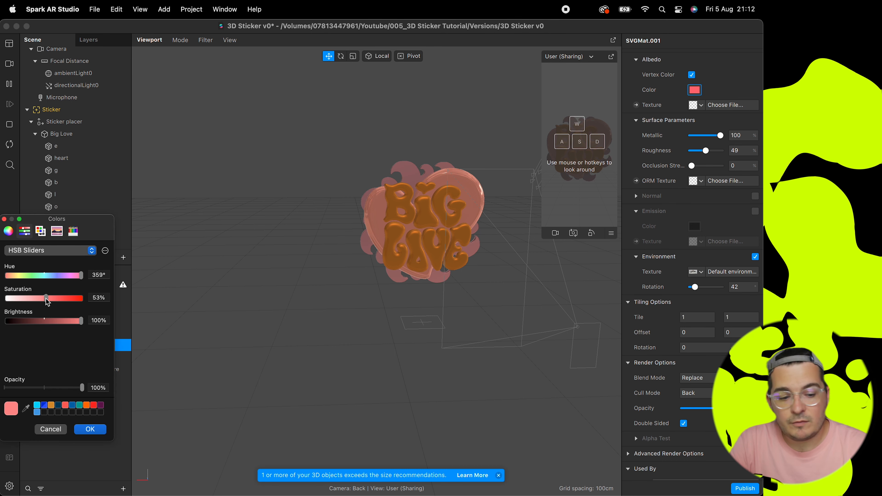
{"action": "left_click", "coordinate": [46, 275]}
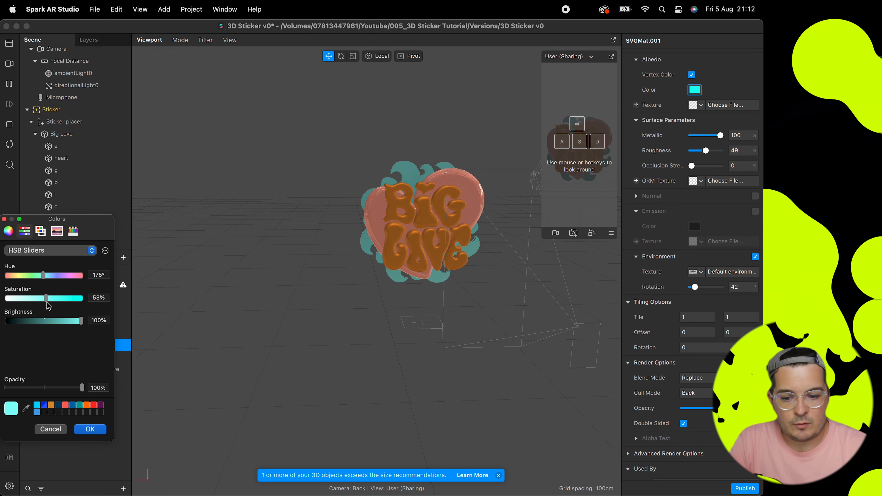
{"action": "left_click_drag", "start_coordinate": [47, 298], "coordinate": [59, 298]}
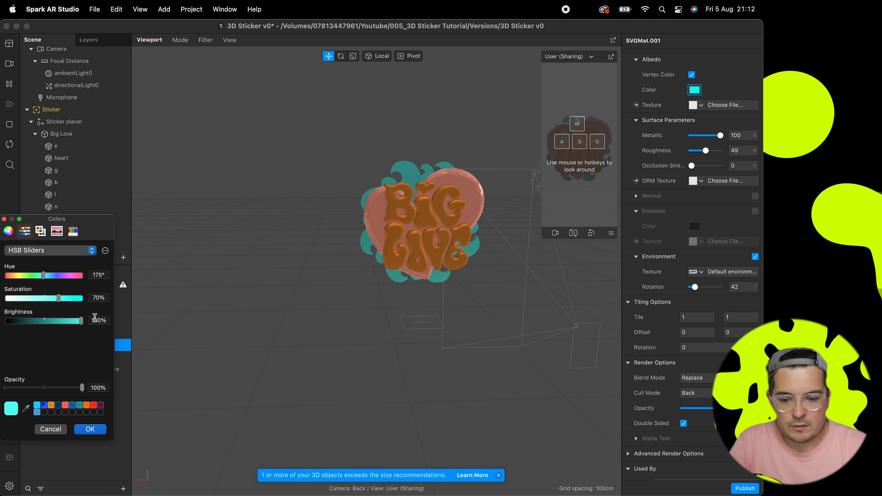
{"action": "left_click", "coordinate": [93, 429]}
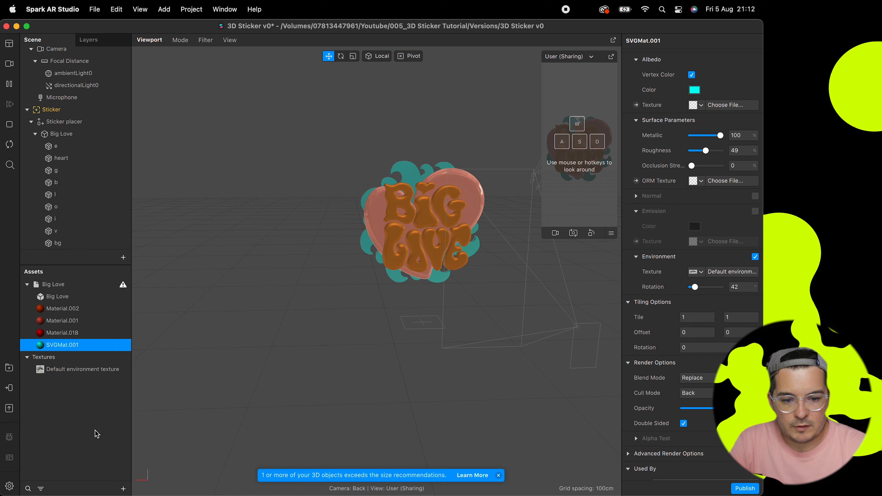
Step: Find the material used by the letter b and set the roughness of Material.002 to 26%
{"action": "left_click", "coordinate": [107, 334]}
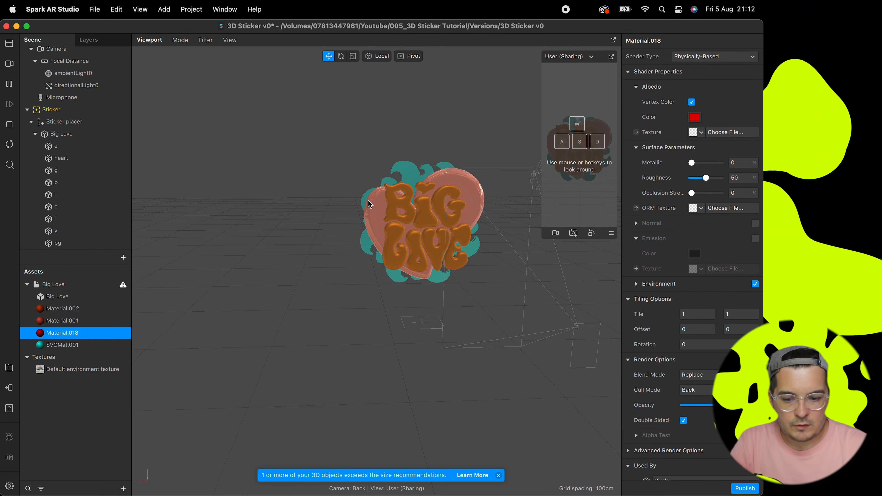
{"action": "left_click", "coordinate": [398, 208]}
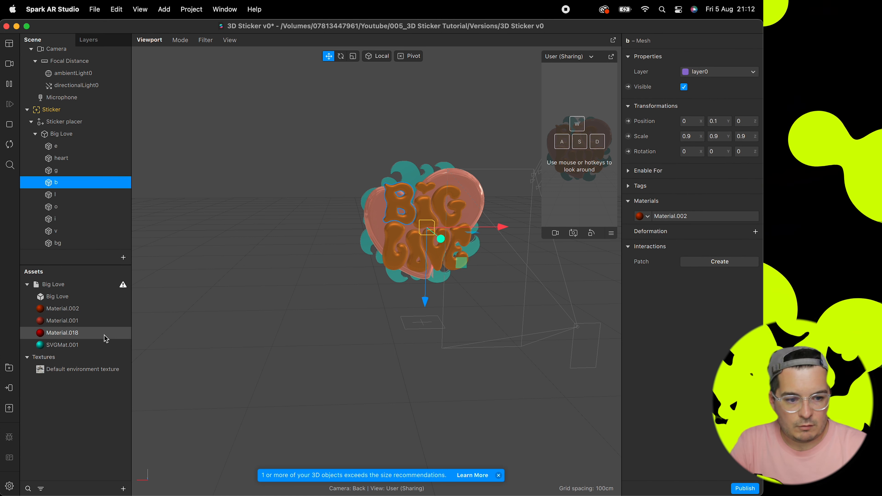
{"action": "left_click", "coordinate": [83, 309]}
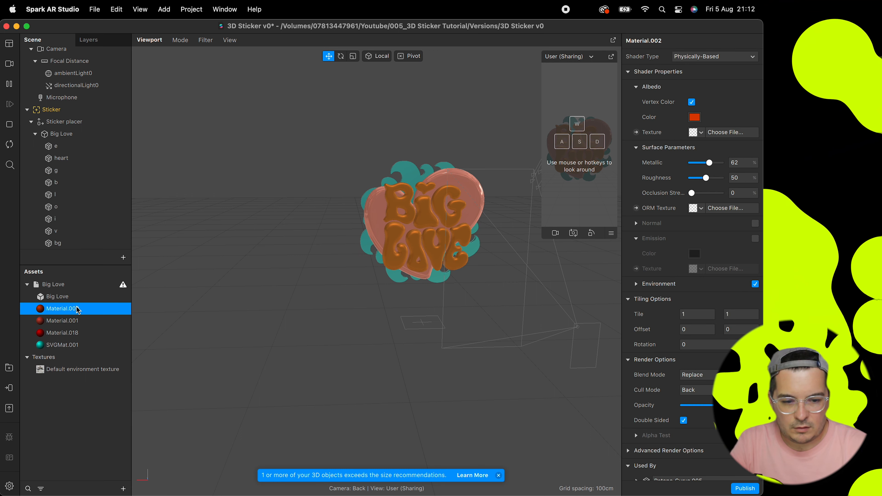
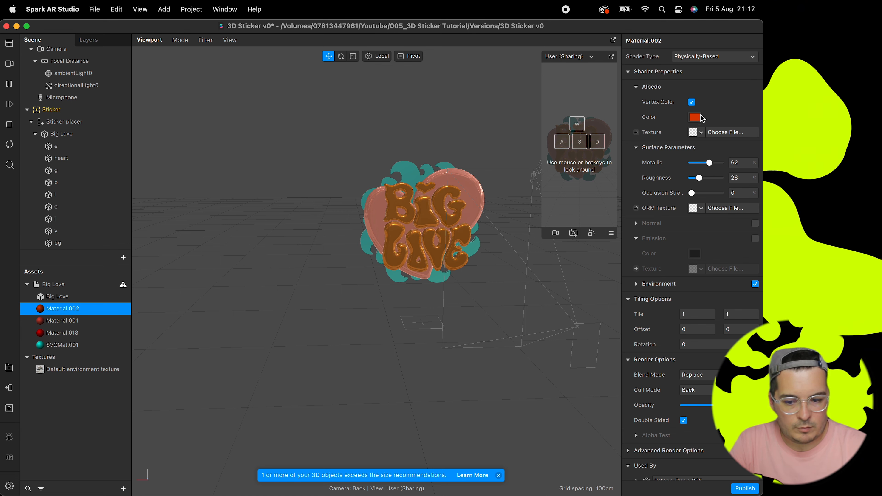
Step: Change the albedo colour of Material.002 to orange-red with hue 8°, saturation 91% and brightness 100%
{"action": "left_click", "coordinate": [695, 117]}
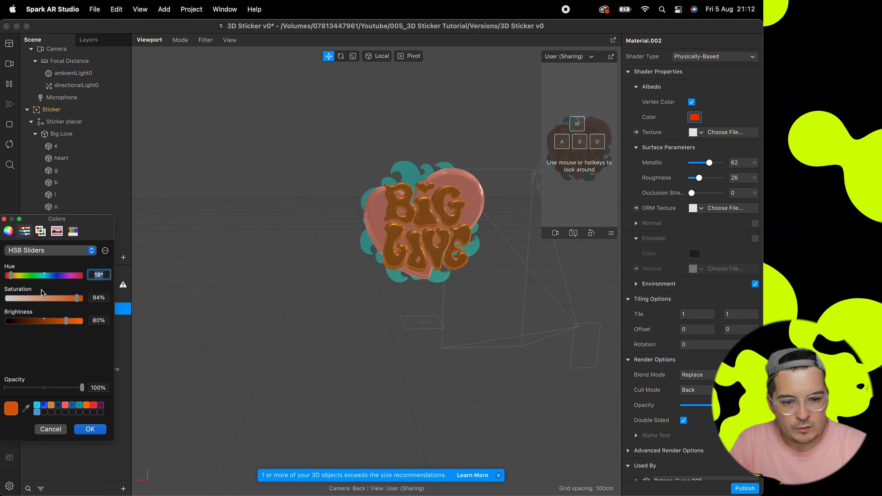
{"action": "left_click_drag", "start_coordinate": [66, 321], "coordinate": [79, 321]}
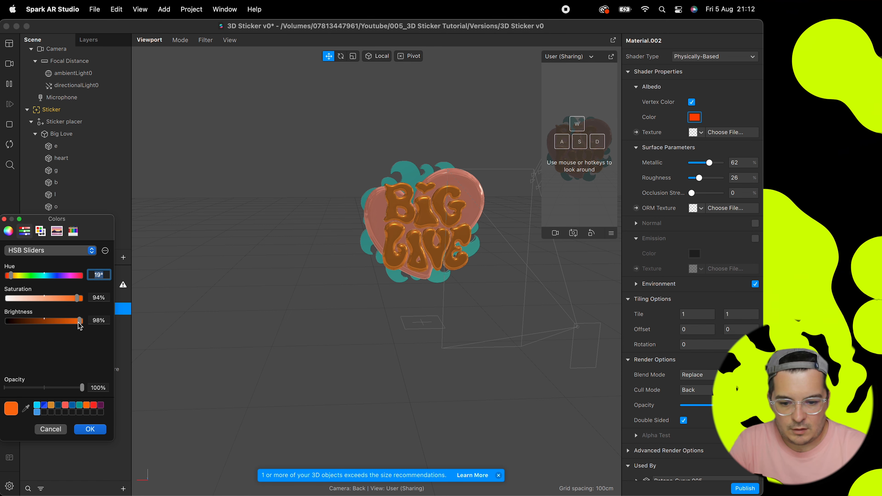
{"action": "left_click_drag", "start_coordinate": [13, 278], "coordinate": [13, 278]}
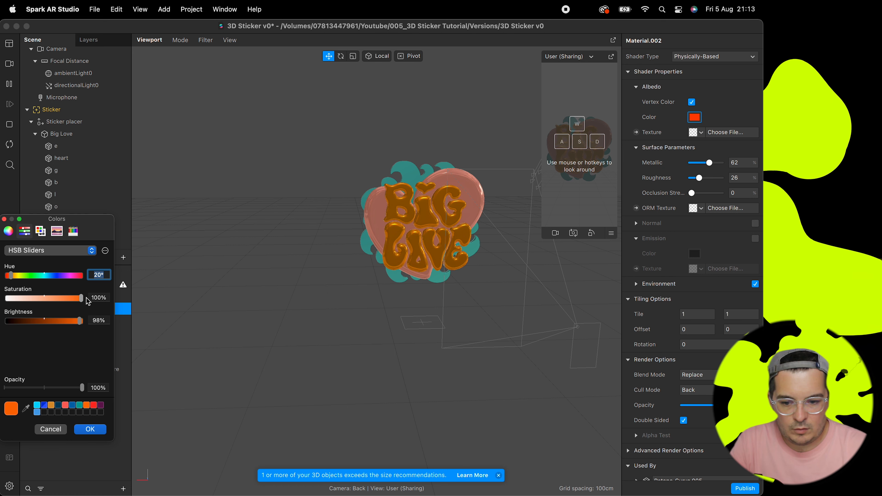
{"action": "left_click", "coordinate": [94, 406]}
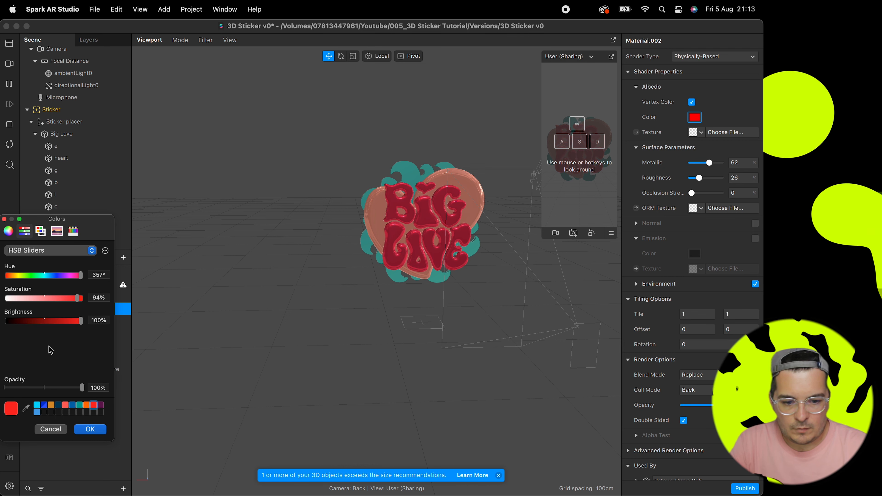
{"action": "left_click", "coordinate": [66, 405]}
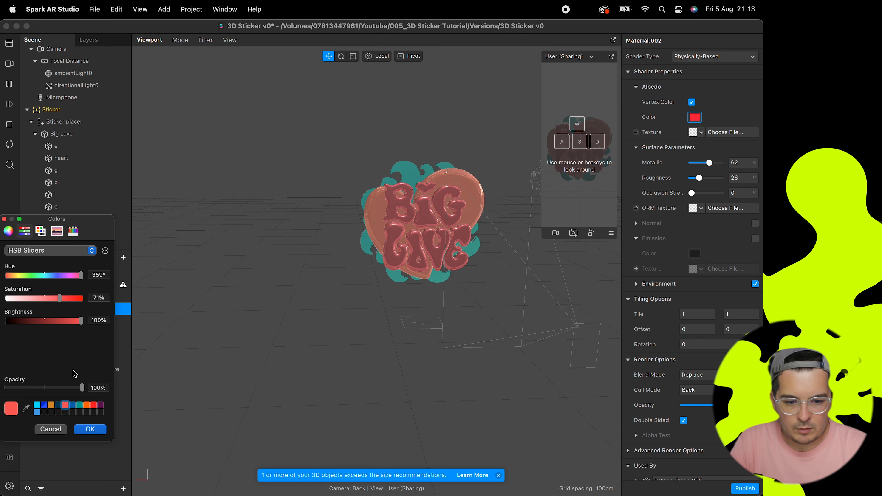
{"action": "left_click_drag", "start_coordinate": [60, 301], "coordinate": [75, 301]}
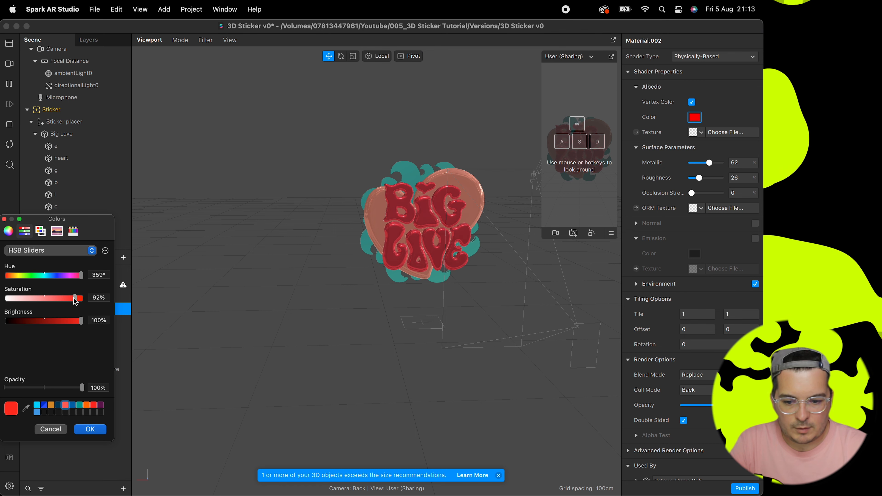
{"action": "left_click", "coordinate": [9, 276]}
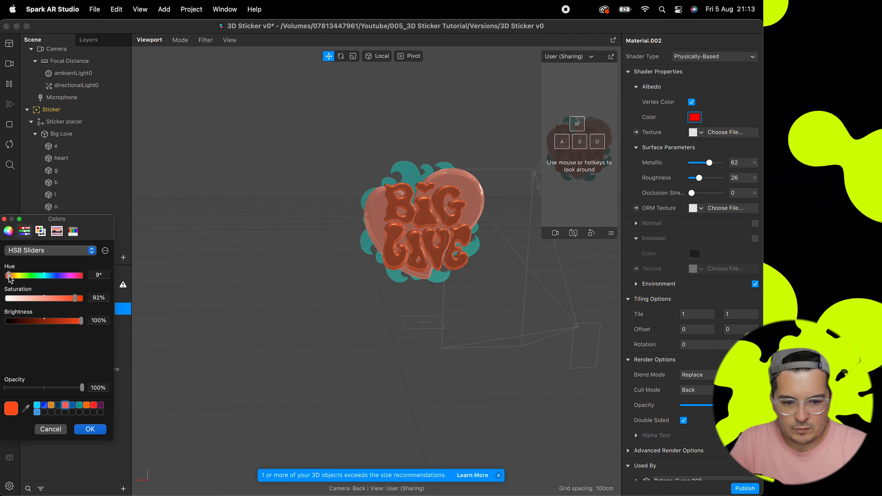
{"action": "left_click", "coordinate": [78, 298]}
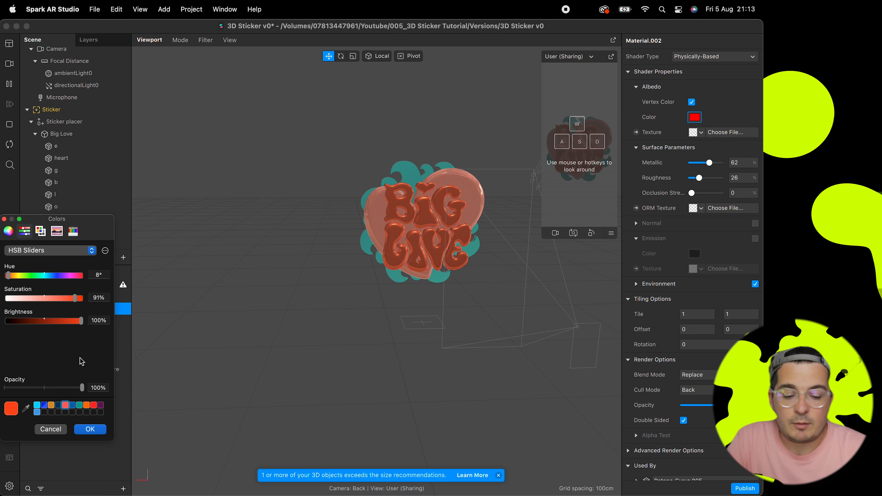
{"action": "left_click", "coordinate": [90, 429]}
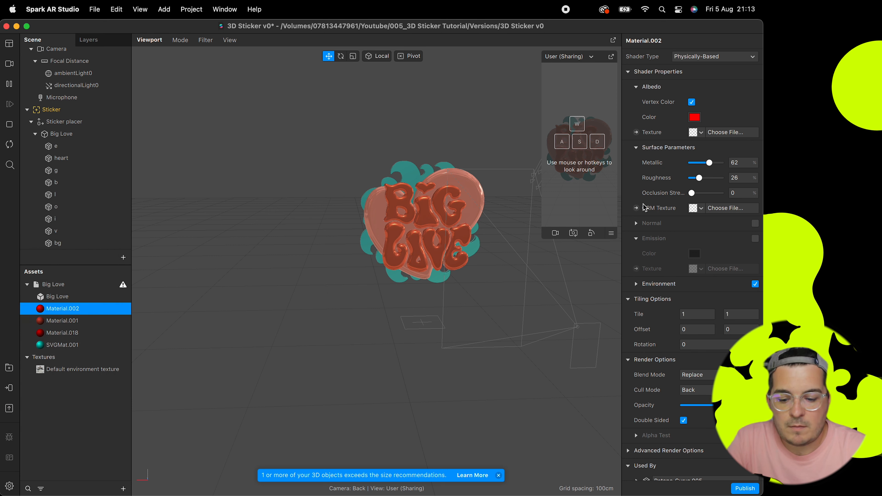
Step: Set the metallic value of Material.001 to 2% and its albedo colour to pink with hue 333°, saturation 82% and brightness 100%
{"action": "left_click", "coordinate": [71, 321]}
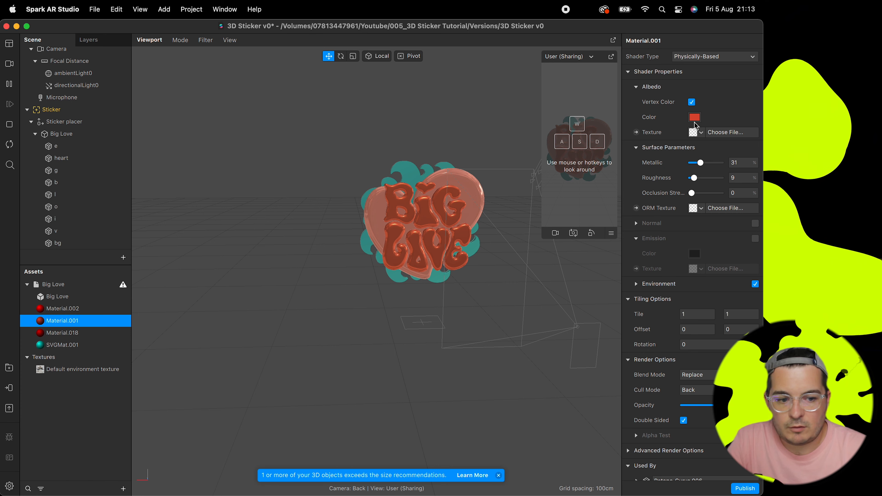
{"action": "left_click_drag", "start_coordinate": [700, 163], "coordinate": [691, 164]}
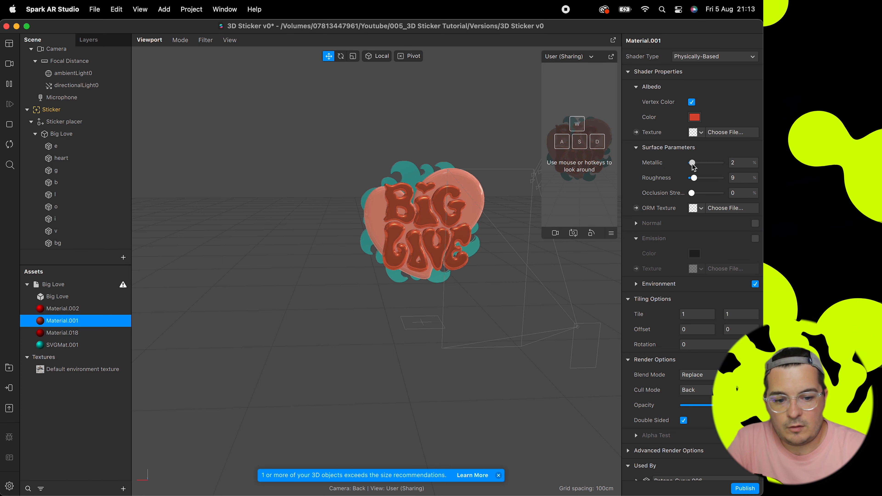
{"action": "left_click", "coordinate": [694, 117]}
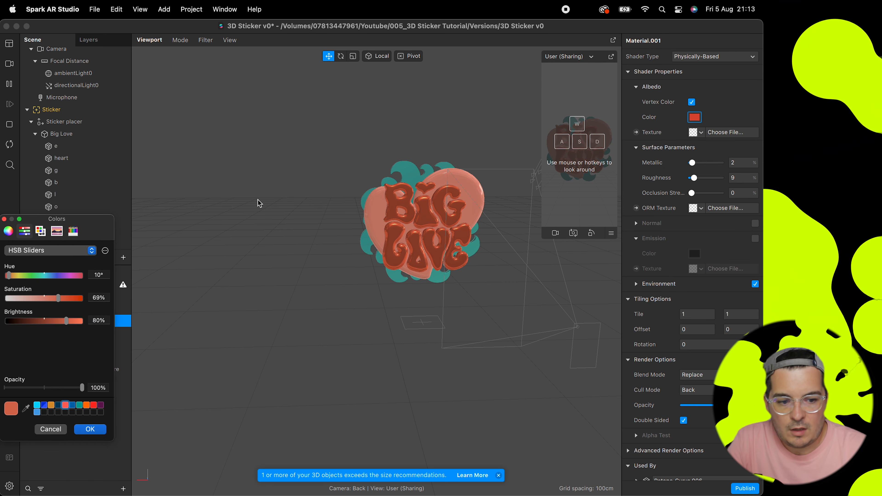
{"action": "left_click_drag", "start_coordinate": [34, 277], "coordinate": [61, 281]}
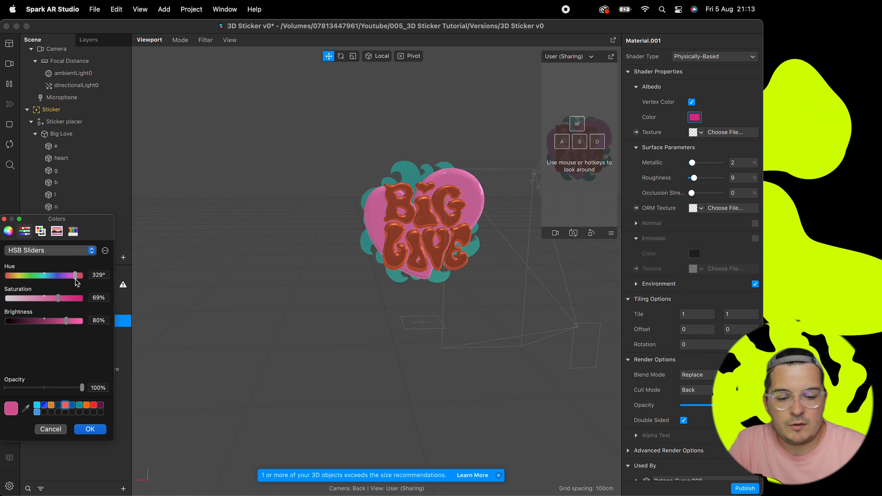
{"action": "left_click_drag", "start_coordinate": [77, 280], "coordinate": [67, 299]}
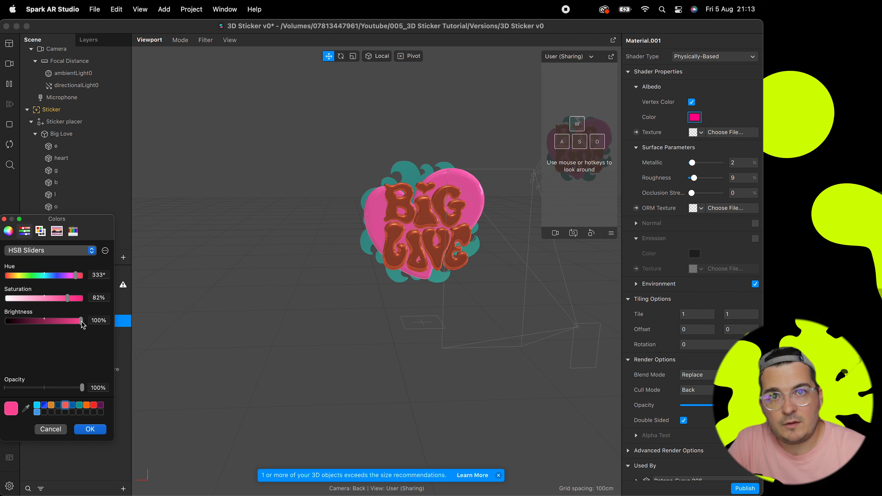
{"action": "left_click", "coordinate": [98, 431]}
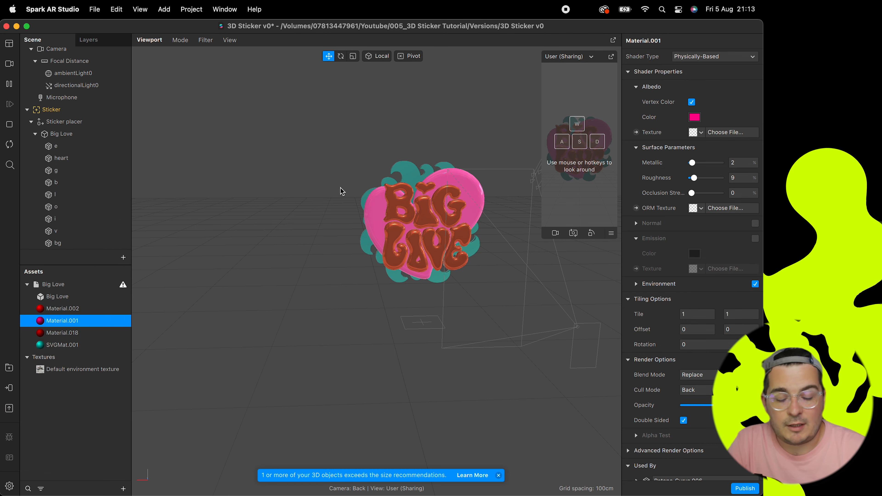
Step: Select all four sticker materials, from Material.002 to SVGMat.001, and expand their shared environment settings
{"action": "middle_click_drag", "start_coordinate": [342, 191], "coordinate": [388, 229]}
{"action": "scroll", "coordinate": [411, 221], "scroll_direction": "up", "scroll_amount": 5}
{"action": "middle_click_drag", "start_coordinate": [314, 226], "coordinate": [291, 205]}
{"action": "scroll", "coordinate": [291, 205], "scroll_direction": "down", "scroll_amount": 3}
{"action": "middle_click_drag", "start_coordinate": [491, 283], "coordinate": [479, 267]}
{"action": "mouse_move", "coordinate": [303, 228]}
{"action": "middle_mouse_down"}
{"action": "mouse_move", "coordinate": [241, 161]}
{"action": "mouse_move", "coordinate": [305, 219]}
{"action": "middle_mouse_up"}
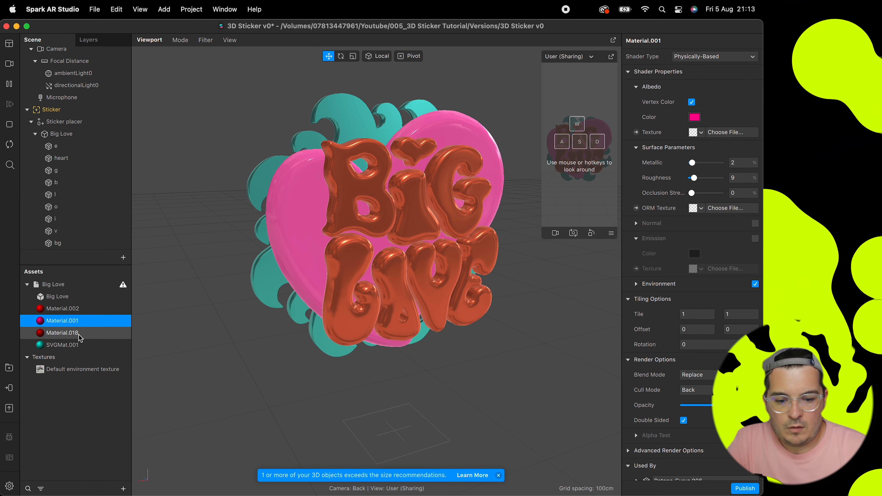
{"action": "left_click", "coordinate": [63, 309]}
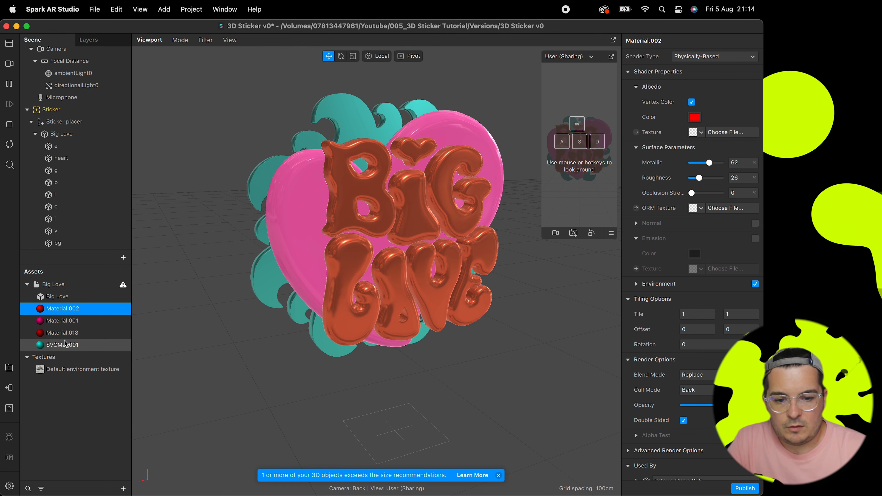
{"action": "left_click", "coordinate": [62, 345], "text": "shift"}
{"action": "left_click", "coordinate": [636, 284]}
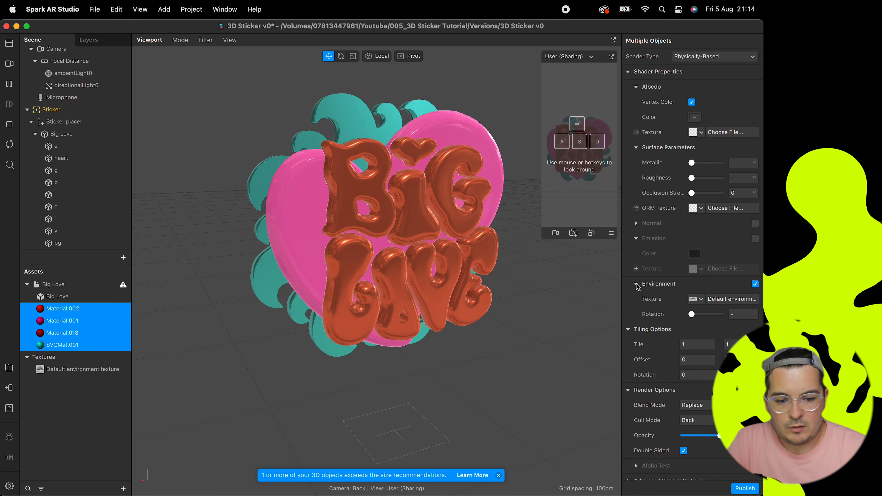
Step: Set the environment texture of the four selected materials to Courtyard Night from the AR Library's Environment Textures collection
{"action": "left_click", "coordinate": [701, 299]}
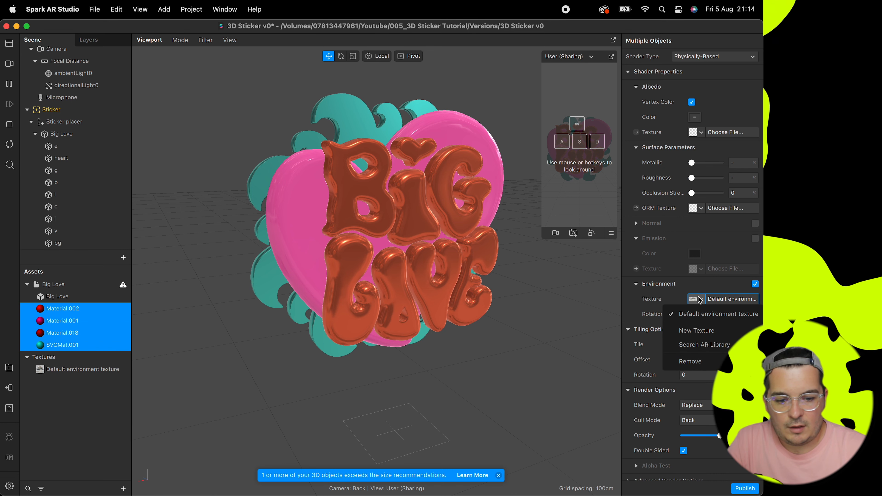
{"action": "left_click", "coordinate": [706, 338]}
{"action": "scroll", "coordinate": [375, 235], "scroll_direction": "down", "scroll_amount": 3}
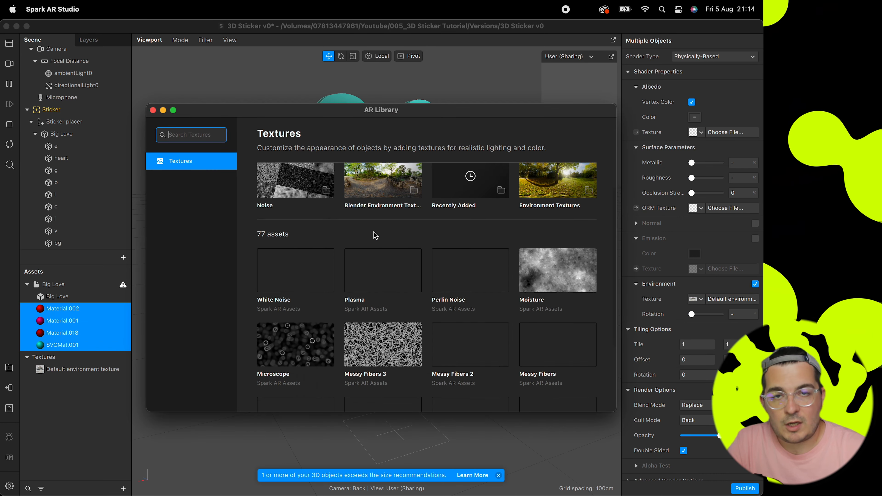
{"action": "scroll", "coordinate": [374, 233], "scroll_direction": "up", "scroll_amount": 3}
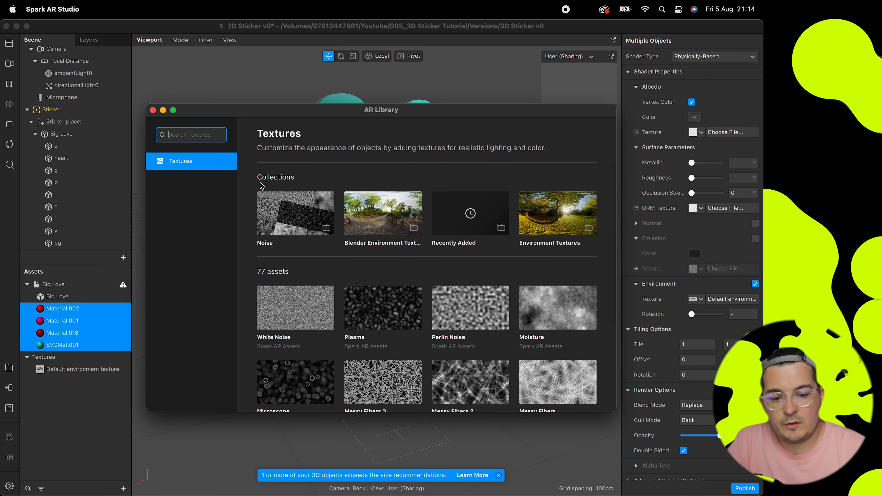
{"action": "scroll", "coordinate": [292, 212], "scroll_direction": "down", "scroll_amount": 9}
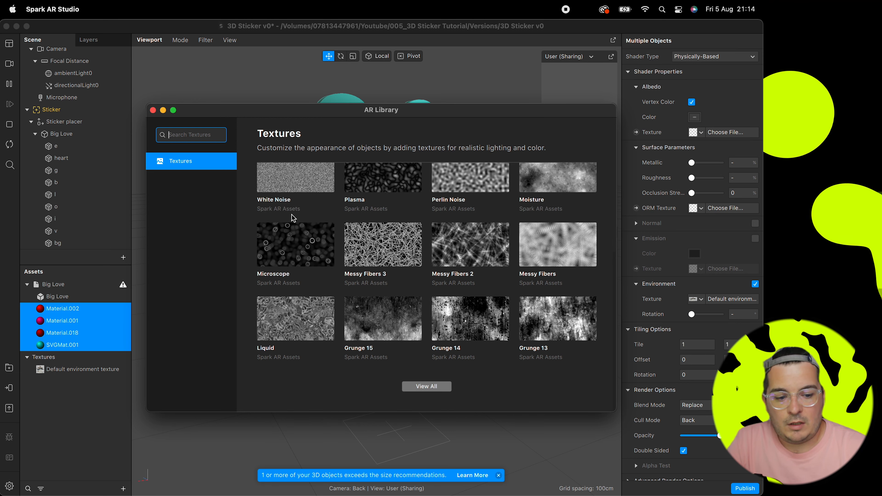
{"action": "scroll", "coordinate": [293, 218], "scroll_direction": "up", "scroll_amount": 9}
{"action": "left_click", "coordinate": [537, 218]}
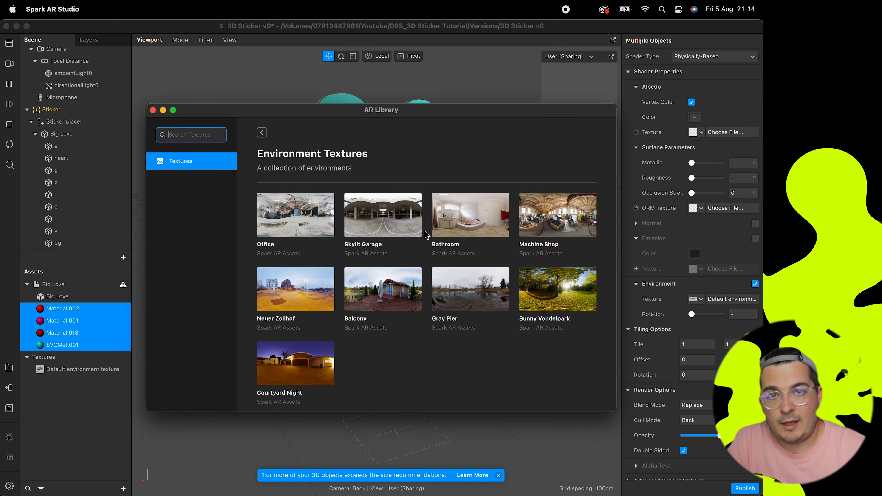
{"action": "left_click", "coordinate": [302, 366]}
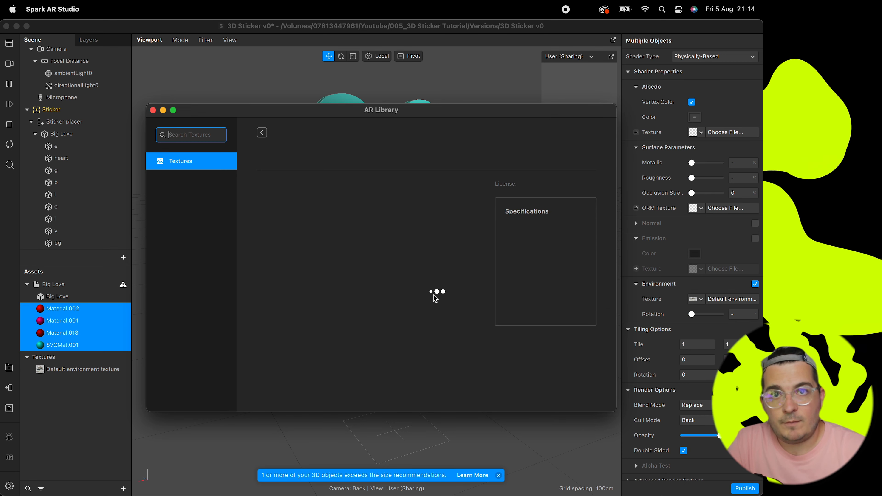
{"action": "left_click", "coordinate": [556, 154]}
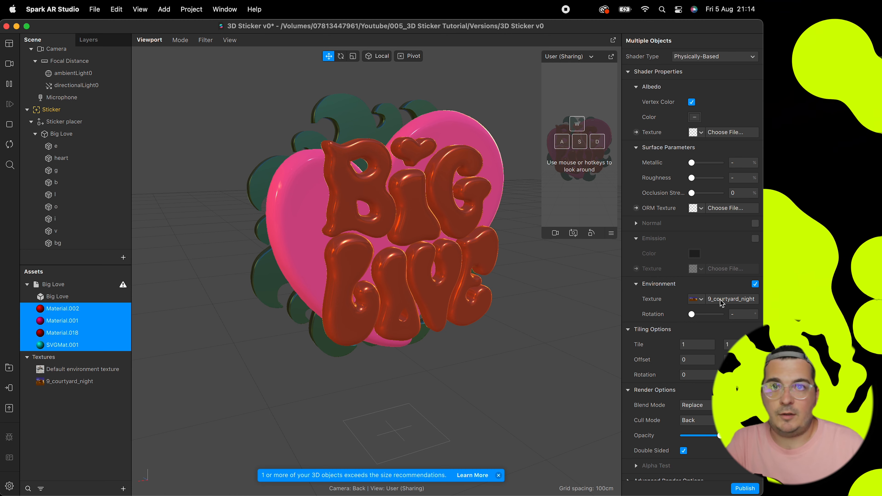
Step: Replace the environment texture of the four selected materials with Machine Shop from the AR Library's Environment Textures collection
{"action": "left_click", "coordinate": [697, 300]}
{"action": "left_click", "coordinate": [700, 363]}
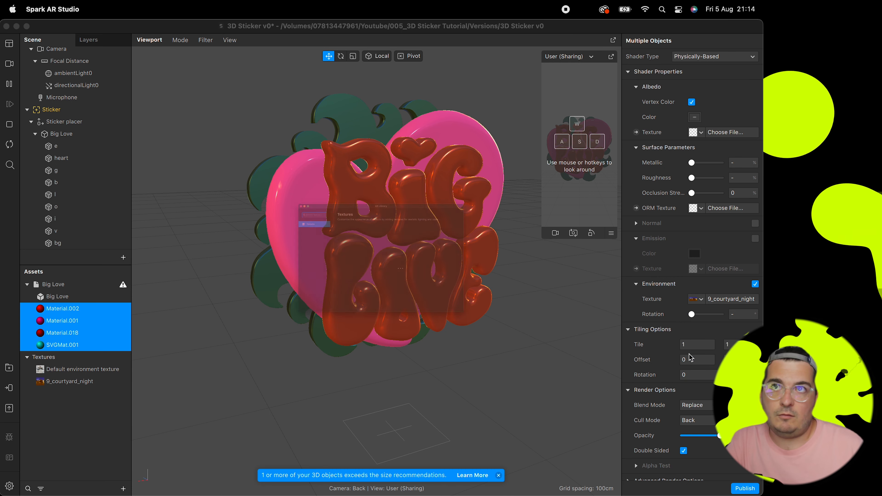
{"action": "left_click", "coordinate": [554, 237]}
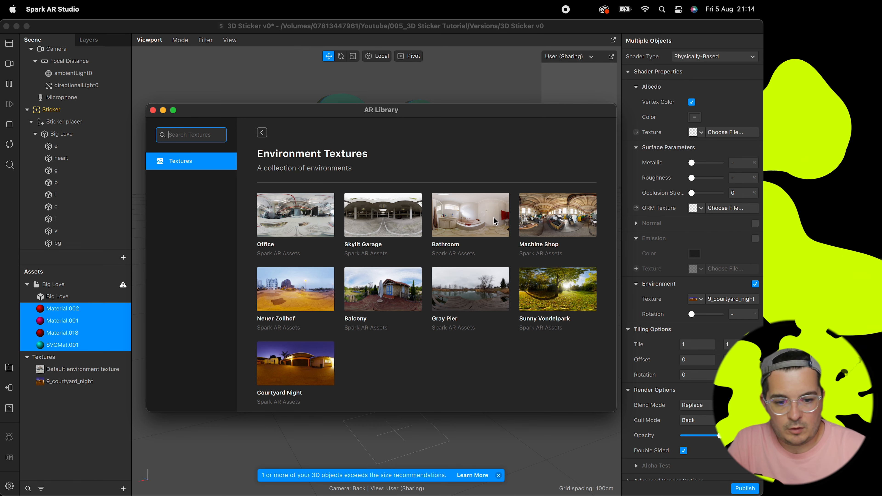
{"action": "left_click", "coordinate": [553, 218]}
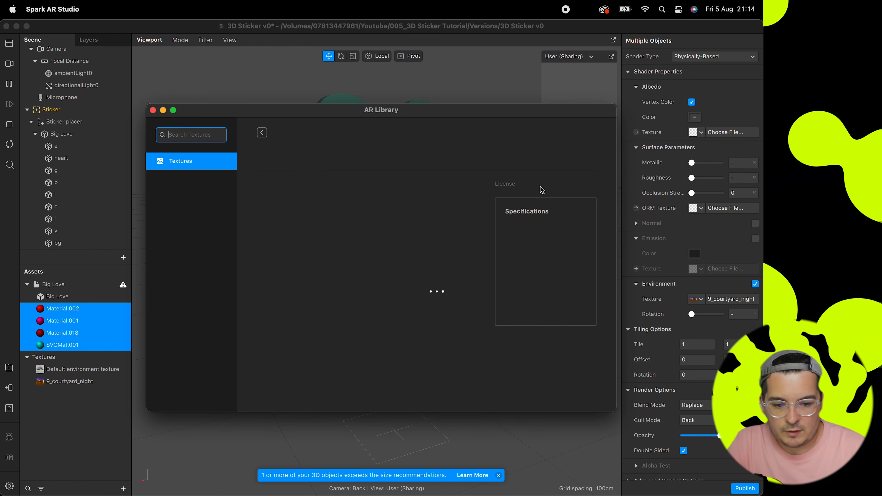
{"action": "left_click", "coordinate": [568, 154]}
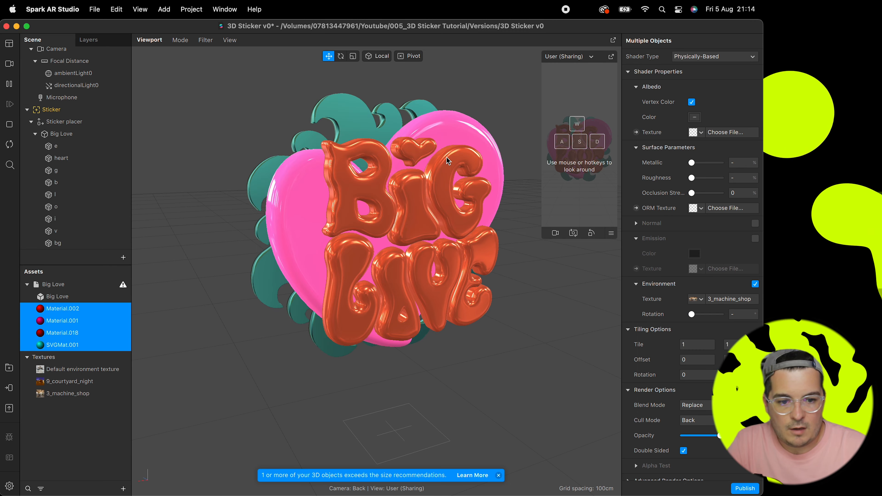
Step: Switch the preview to the real-time simulation of the grey building front with a tiled roof
{"action": "middle_click_drag", "start_coordinate": [446, 156], "coordinate": [458, 179]}
{"action": "scroll", "coordinate": [458, 174], "scroll_direction": "down", "scroll_amount": 5}
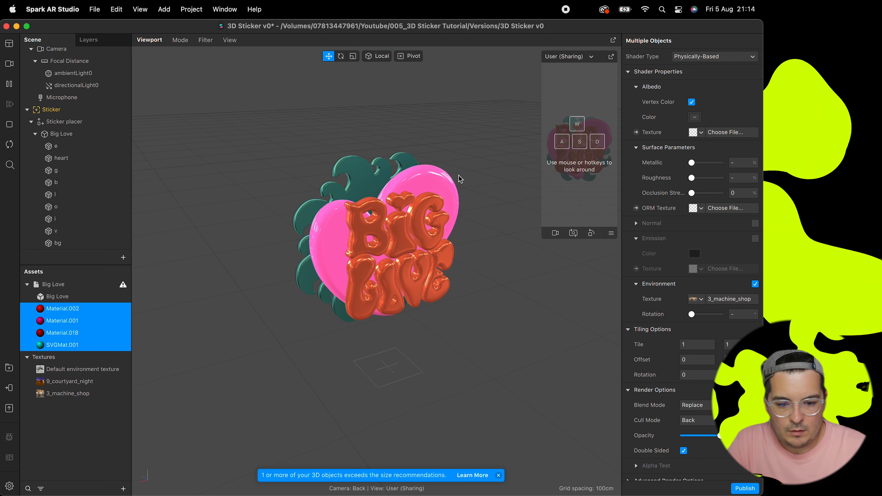
{"action": "middle_click_drag", "start_coordinate": [171, 262], "coordinate": [368, 236]}
{"action": "left_click", "coordinate": [587, 166]}
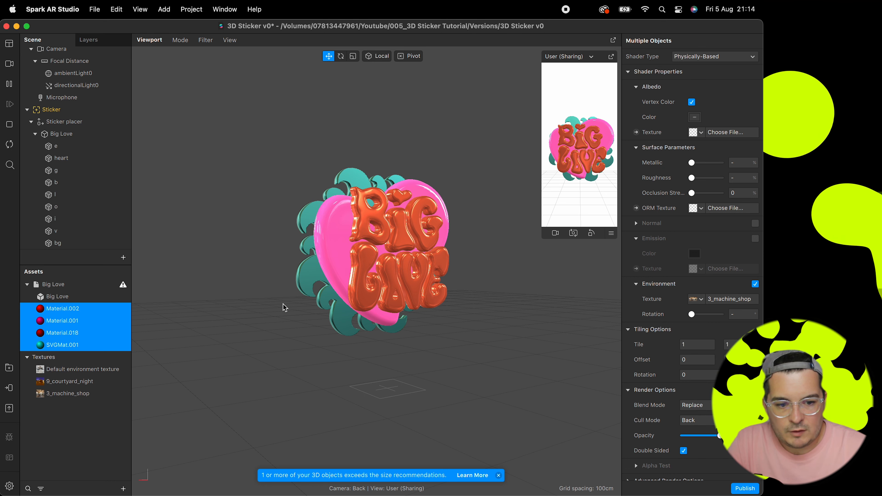
{"action": "middle_click_drag", "start_coordinate": [284, 308], "coordinate": [269, 315]}
{"action": "left_click", "coordinate": [10, 64]}
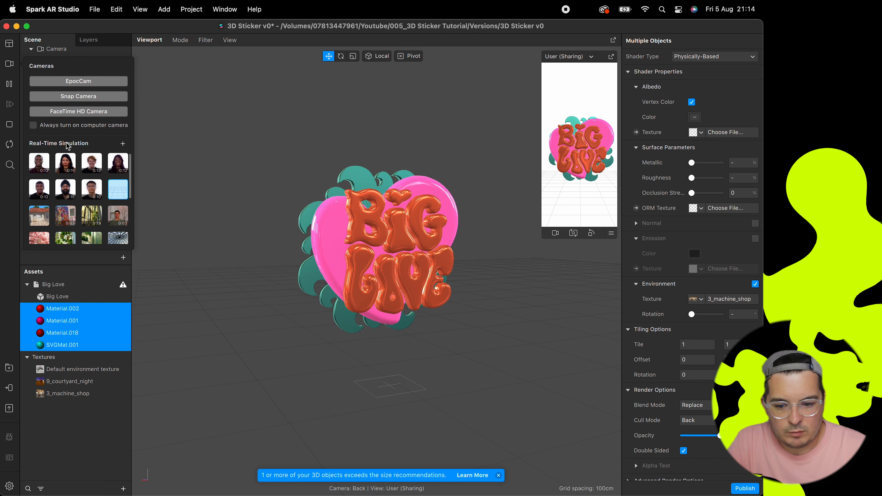
{"action": "left_click", "coordinate": [38, 217]}
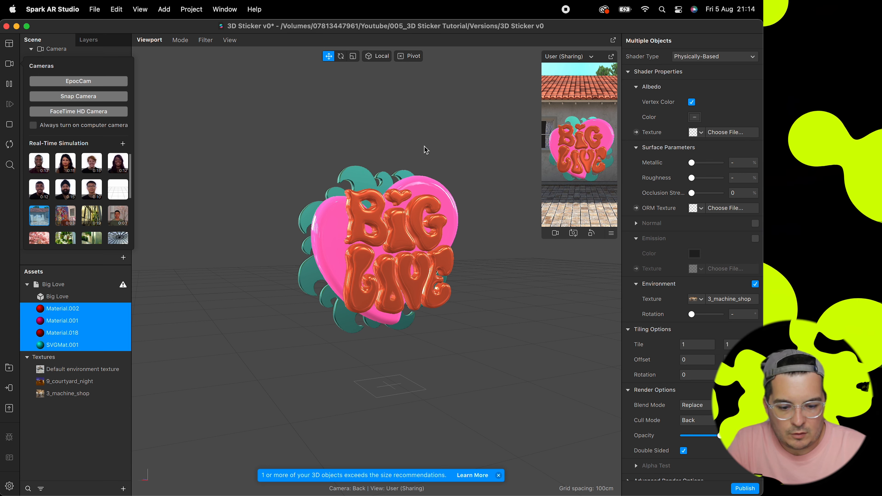
Step: Open the Patch Editor and make it taller so there is more room for patches
{"action": "middle_click_drag", "start_coordinate": [474, 251], "coordinate": [495, 260]}
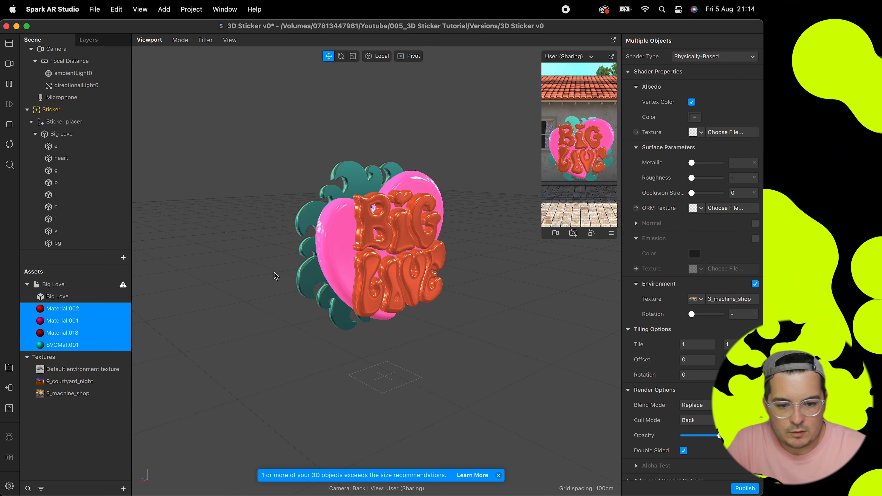
{"action": "key", "text": "alt+super+p"}
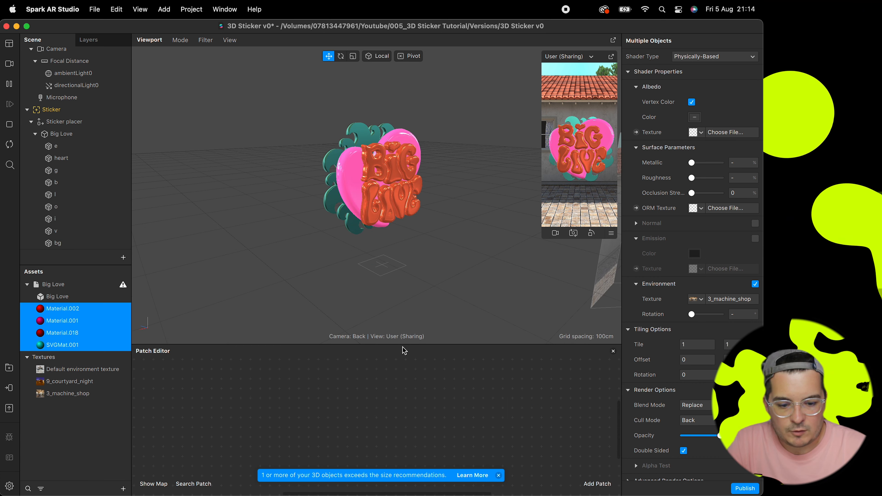
{"action": "left_click_drag", "start_coordinate": [403, 348], "coordinate": [403, 291]}
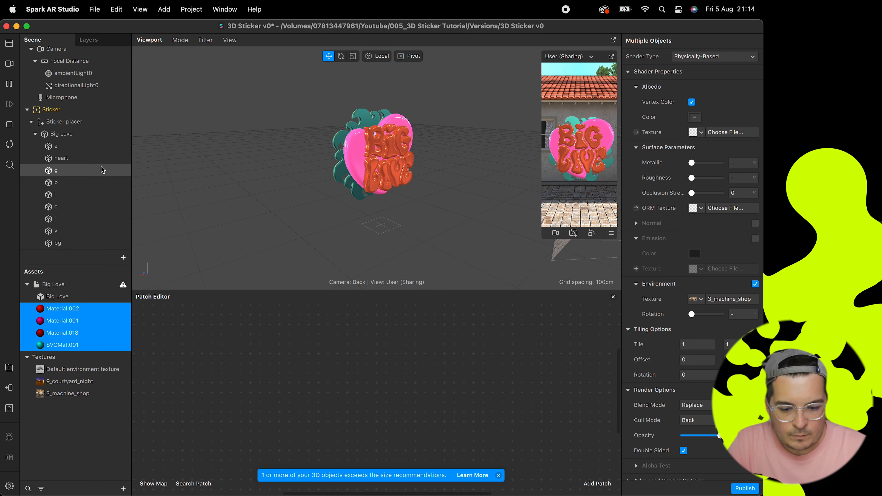
Step: Create a 3D Rotation patch for the bg mesh and place a Vector 3 Pack patch in front of it
{"action": "left_click", "coordinate": [57, 242]}
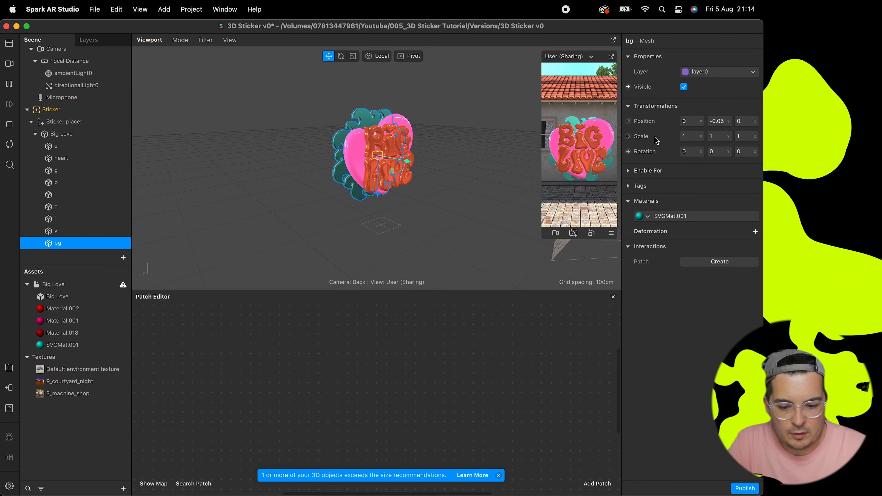
{"action": "left_click", "coordinate": [628, 151]}
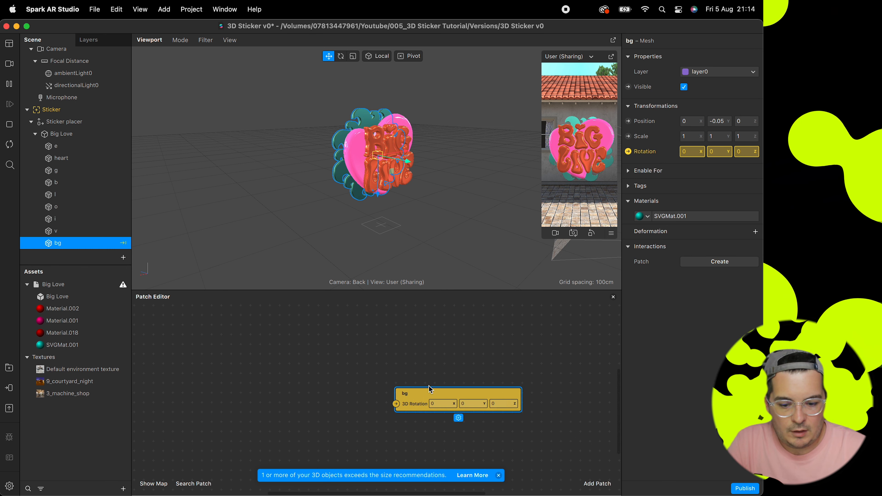
{"action": "double_click", "coordinate": [363, 378]}
{"action": "type", "text": "pack"}
{"action": "key", "text": "Return"}
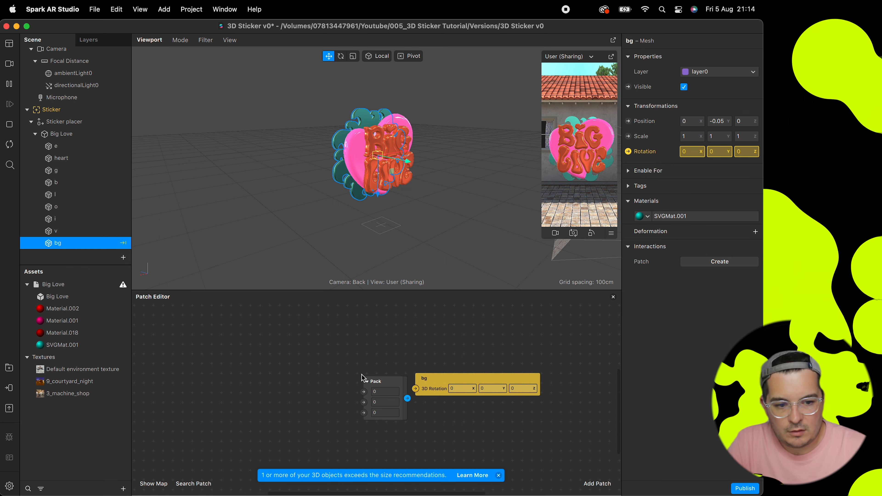
{"action": "left_click_drag", "start_coordinate": [398, 389], "coordinate": [379, 378]}
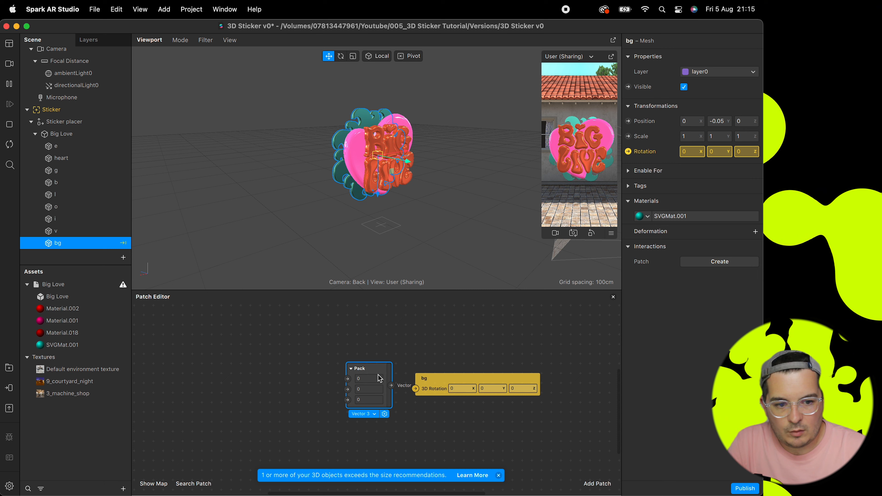
Step: Add a Loop Animation patch with a duration of 12
{"action": "double_click", "coordinate": [259, 411]}
{"action": "type", "text": "loop"}
{"action": "key", "text": "Return"}
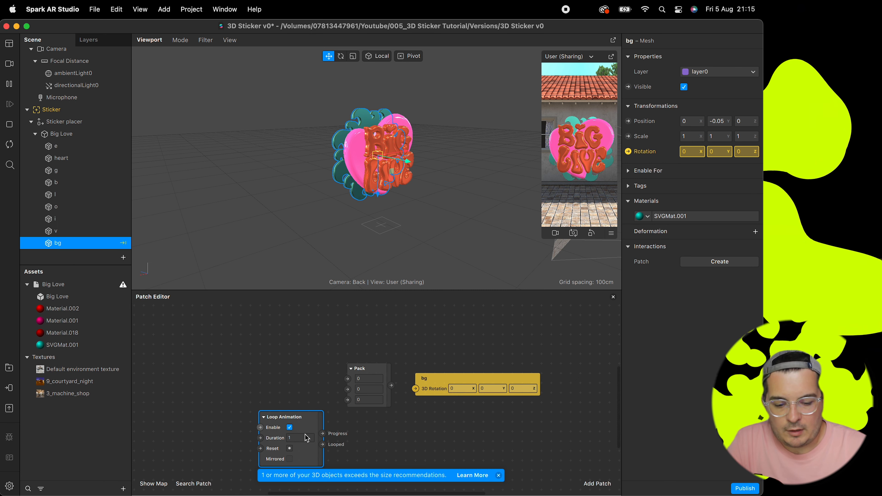
{"action": "key", "text": "Return"}
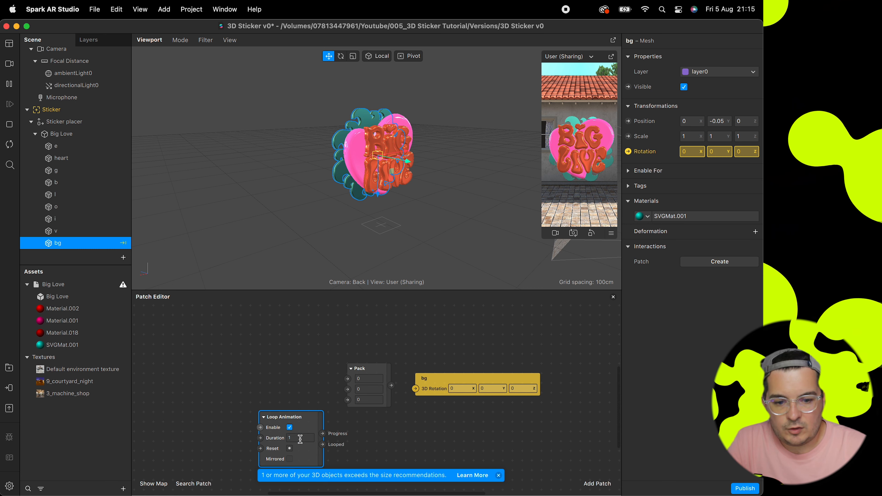
Step: Move the Loop Animation patch aside and add a Transition patch driven by its Progress output
{"action": "left_click_drag", "start_coordinate": [311, 420], "coordinate": [218, 417]}
{"action": "type", "text": "tran"}
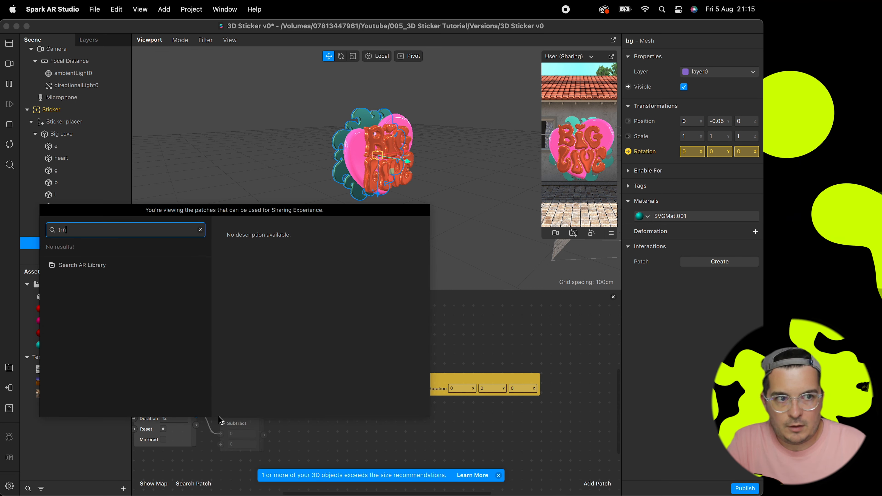
{"action": "key", "text": "Return"}
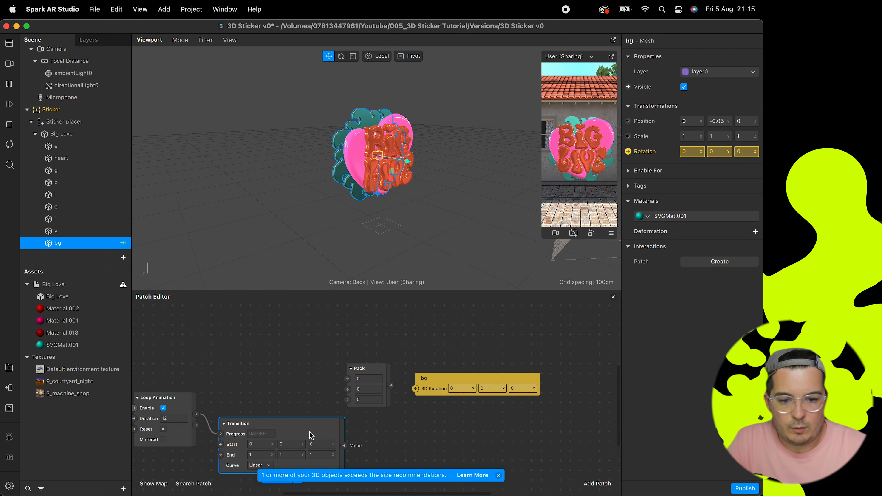
Step: Switch the Transition patch to Number with start 360 and end 0, and route it through the Pack's second input into the bg rotation
{"action": "scroll", "coordinate": [306, 435], "scroll_direction": "down", "scroll_amount": 3}
{"action": "left_click", "coordinate": [280, 439]}
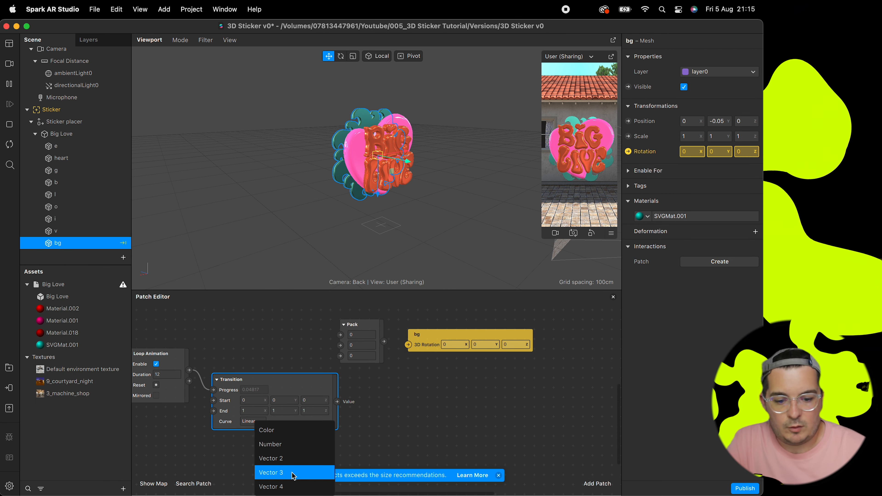
{"action": "left_click", "coordinate": [267, 444]}
{"action": "left_click", "coordinate": [253, 400]}
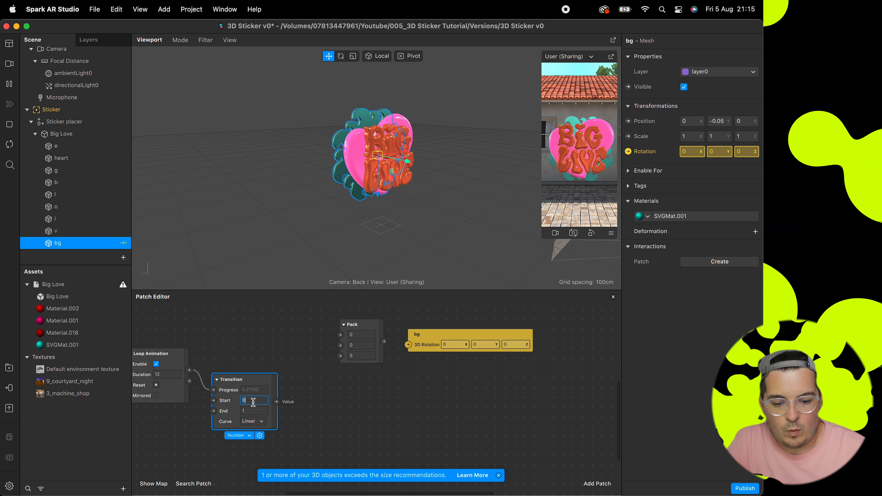
{"action": "type", "text": "360"}
{"action": "key", "text": "Tab"}
{"action": "type", "text": "0"}
{"action": "key", "text": "Return"}
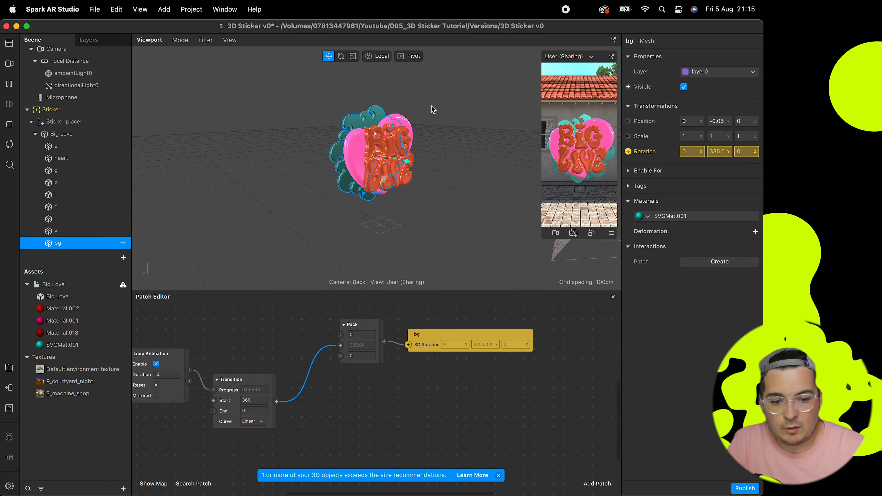
{"action": "mouse_move", "coordinate": [432, 111]}
{"action": "left_mouse_down", "text": "alt"}
{"action": "mouse_move", "coordinate": [338, 131]}
{"action": "mouse_move", "coordinate": [289, 126]}
{"action": "mouse_move", "coordinate": [346, 123]}
{"action": "mouse_move", "coordinate": [222, 107]}
{"action": "mouse_move", "coordinate": [368, 110]}
{"action": "mouse_move", "coordinate": [438, 99]}
{"action": "left_mouse_up", "text": "alt"}
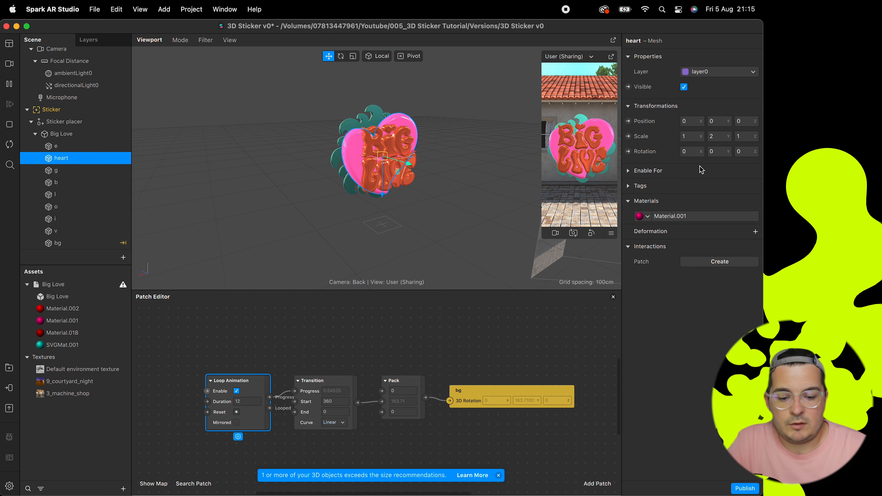
Step: Duplicate the Loop Animation, Transition and Pack patches and place the copies above the originals
{"action": "left_click_drag", "start_coordinate": [427, 346], "coordinate": [252, 411]}
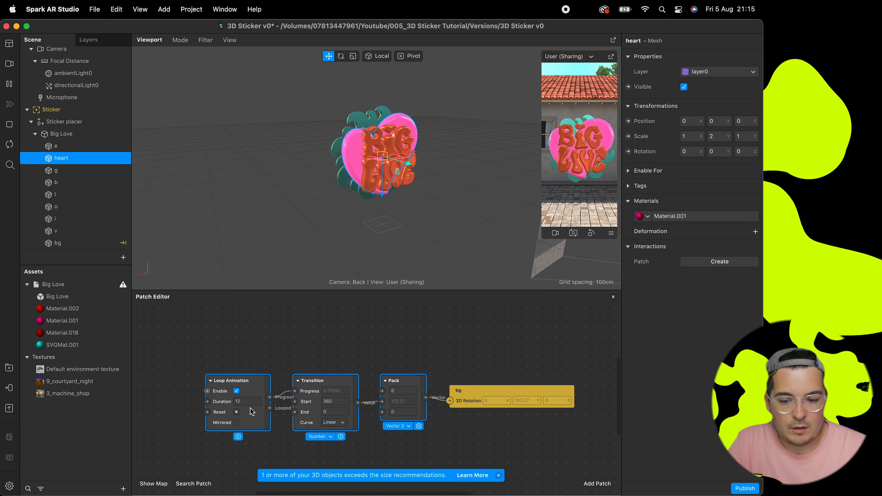
{"action": "key", "text": "super+c"}
{"action": "key", "text": "super+v"}
{"action": "left_click_drag", "start_coordinate": [352, 437], "coordinate": [308, 330]}
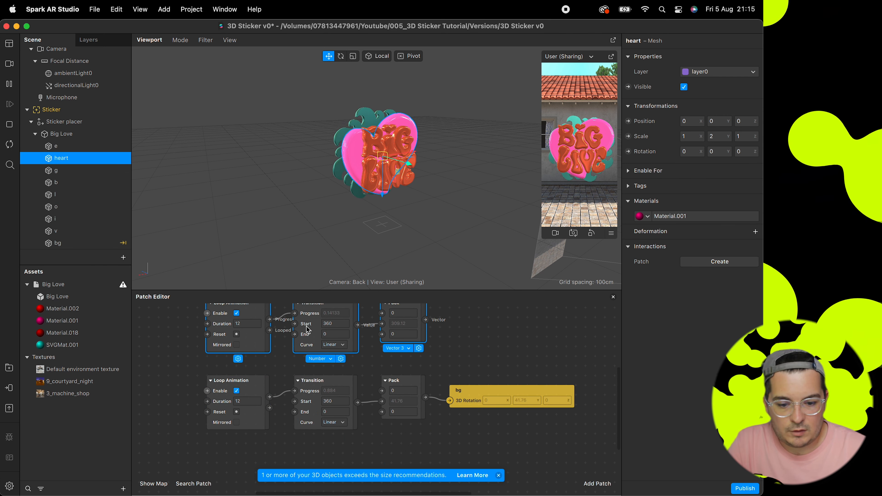
Step: Set the copied Transition patch to start 20, end -20 and a Quadratic In-Out curve
{"action": "double_click", "coordinate": [342, 324]}
{"action": "type", "text": "20"}
{"action": "key", "text": "Tab"}
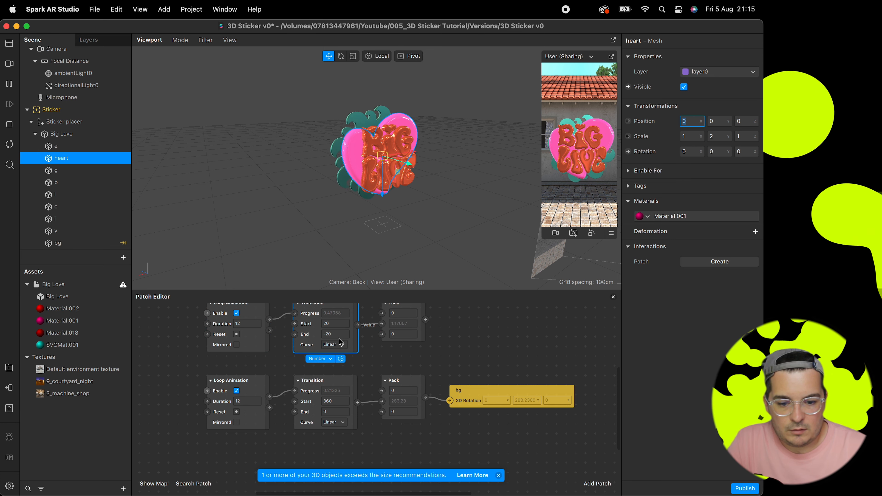
{"action": "left_click", "coordinate": [340, 343]}
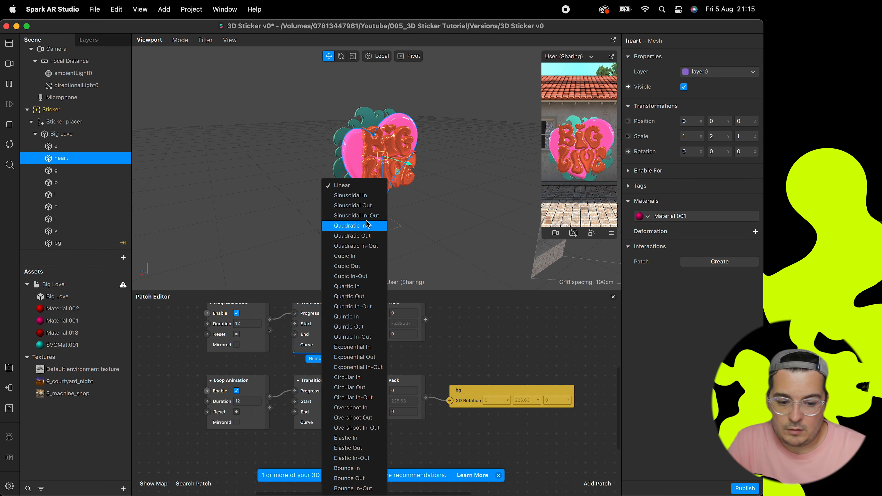
{"action": "left_click", "coordinate": [355, 246]}
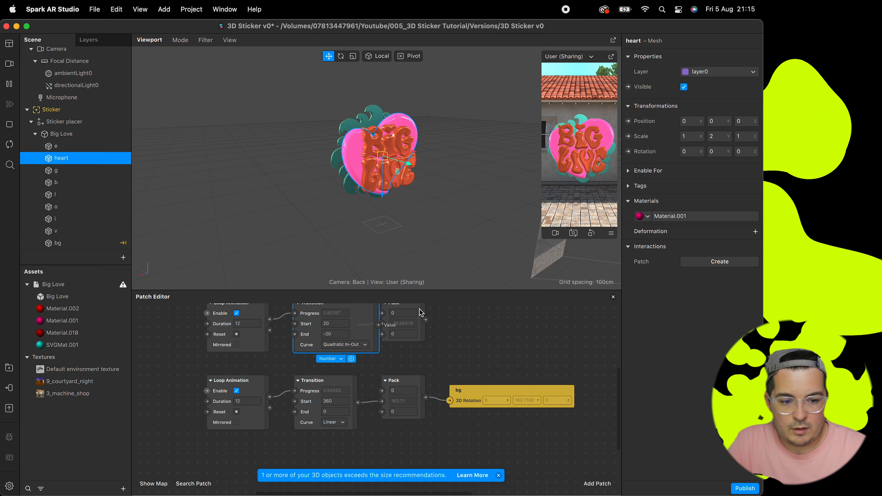
Step: Shift the copied Pack patch aside and connect it to a new 3D Rotation patch for the heart mesh
{"action": "left_click_drag", "start_coordinate": [421, 312], "coordinate": [431, 313]}
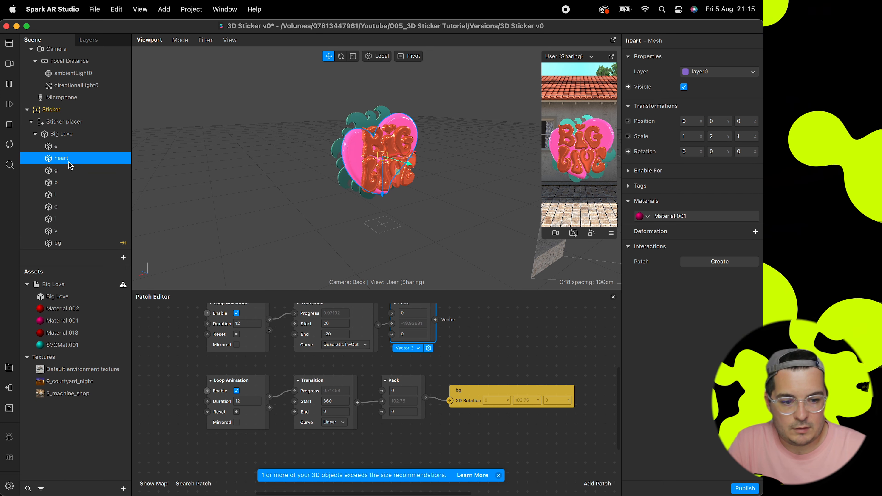
{"action": "left_click", "coordinate": [627, 151]}
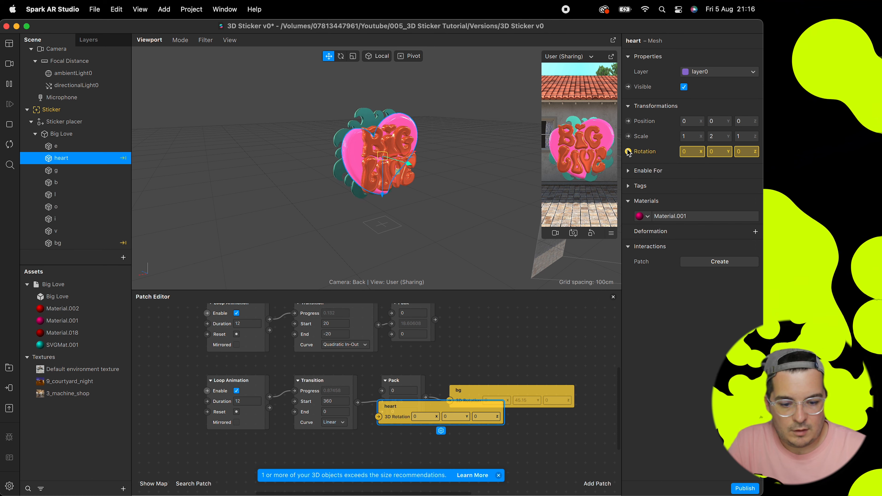
{"action": "left_click_drag", "start_coordinate": [401, 406], "coordinate": [456, 325]}
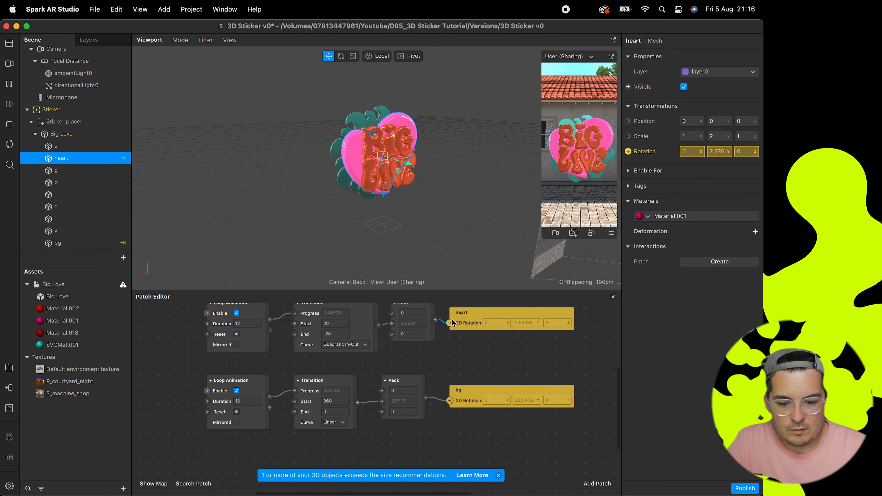
Step: Set the heart's Loop Animation duration to 4 and turn on Mirrored
{"action": "double_click", "coordinate": [249, 323]}
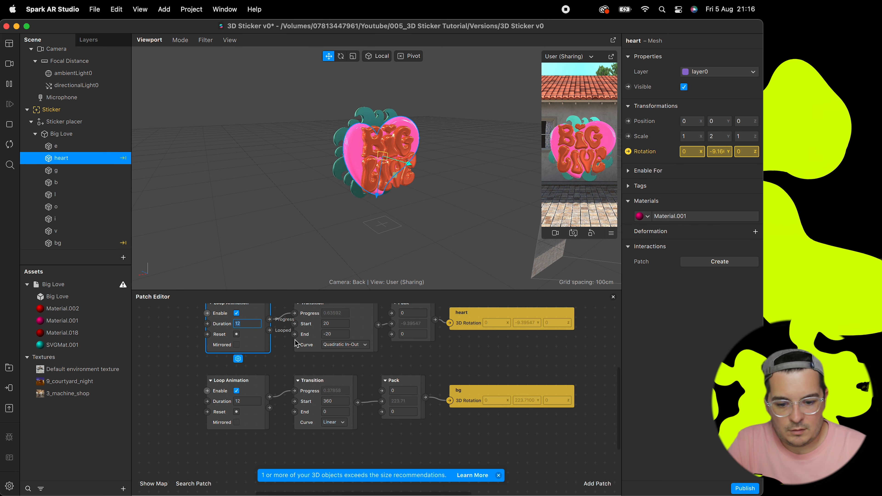
{"action": "type", "text": "4"}
{"action": "key", "text": "Return"}
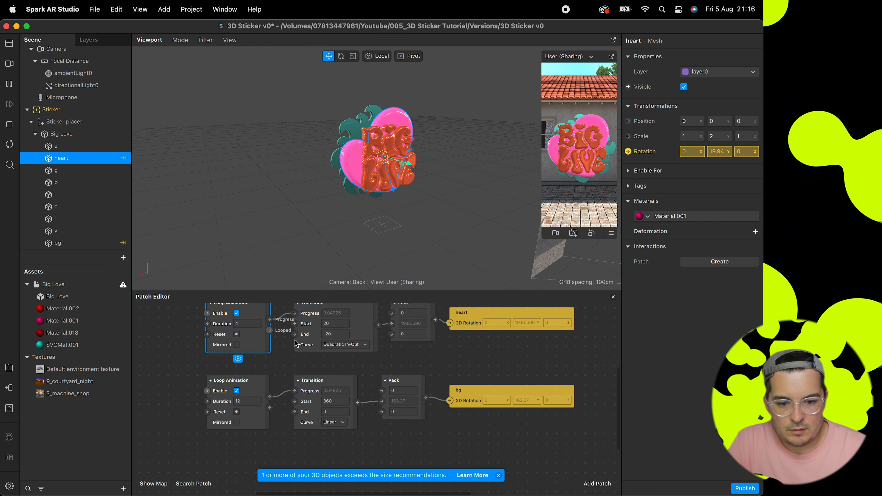
{"action": "left_click", "coordinate": [236, 345]}
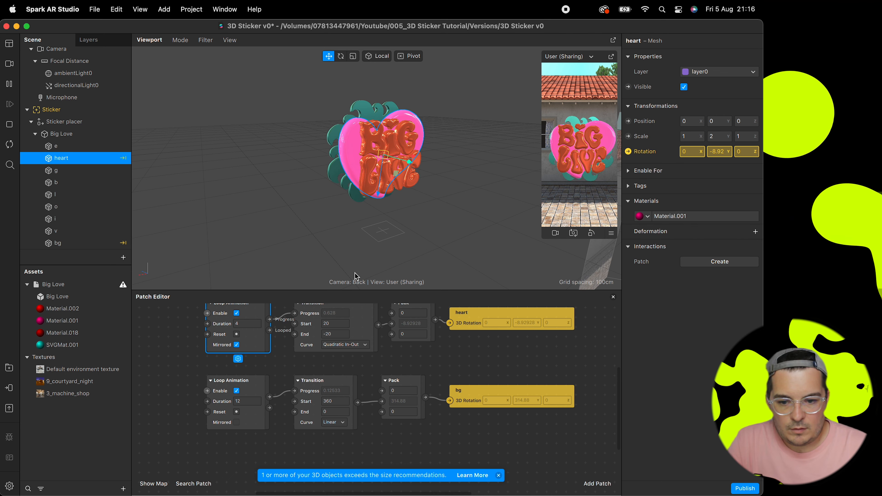
Step: Make the Patch Editor taller and add a new Loop Animation patch above the heart's patch chain
{"action": "left_click_drag", "start_coordinate": [368, 289], "coordinate": [368, 203]}
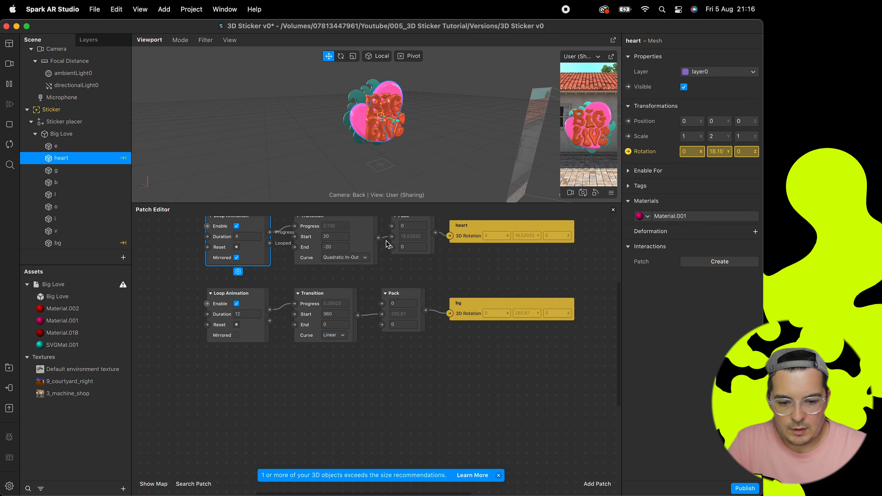
{"action": "scroll", "coordinate": [388, 244], "scroll_direction": "up", "scroll_amount": 5}
{"action": "right_click", "coordinate": [250, 293]}
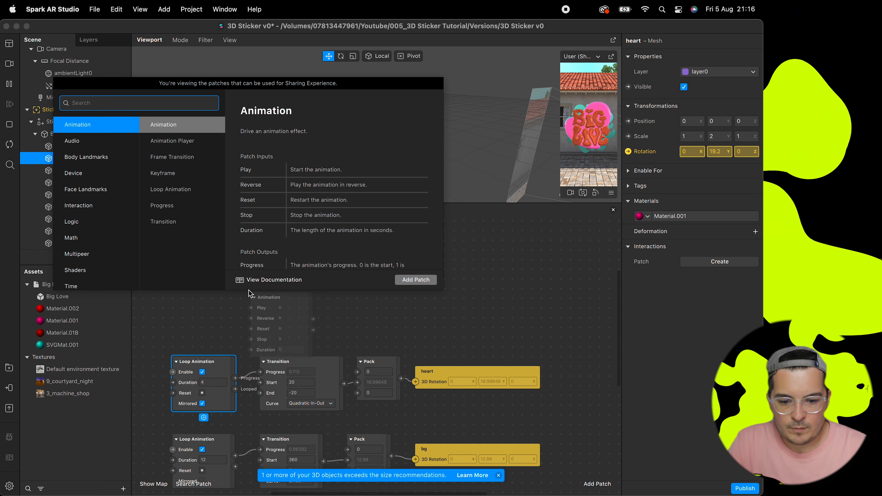
{"action": "type", "text": "loop"}
{"action": "key", "text": "Return"}
Step: Add an Exponential Smoothing patch and place it to the right of the new Loop Animation patch
{"action": "left_click_drag", "start_coordinate": [296, 301], "coordinate": [267, 274]}
{"action": "type", "text": "expo"}
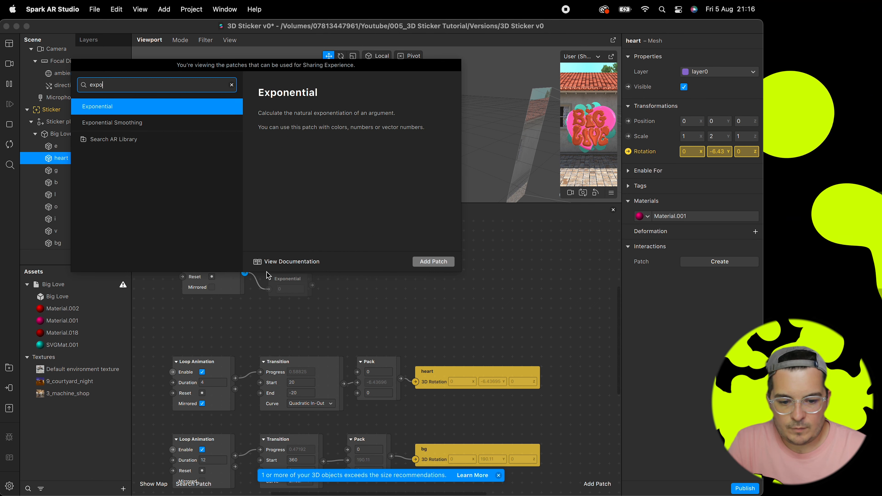
{"action": "key", "text": "Down"}
{"action": "key", "text": "Return"}
{"action": "left_click_drag", "start_coordinate": [286, 290], "coordinate": [344, 265]}
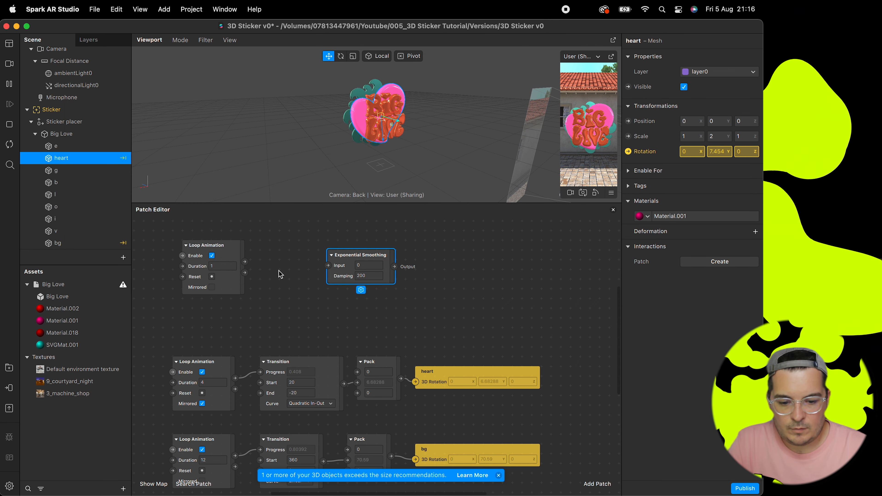
Step: Add a Random patch with start range 10 and end range -10, triggered by the new Loop Animation's Looped output
{"action": "double_click", "coordinate": [281, 274]}
{"action": "type", "text": "rand"}
{"action": "key", "text": "Return"}
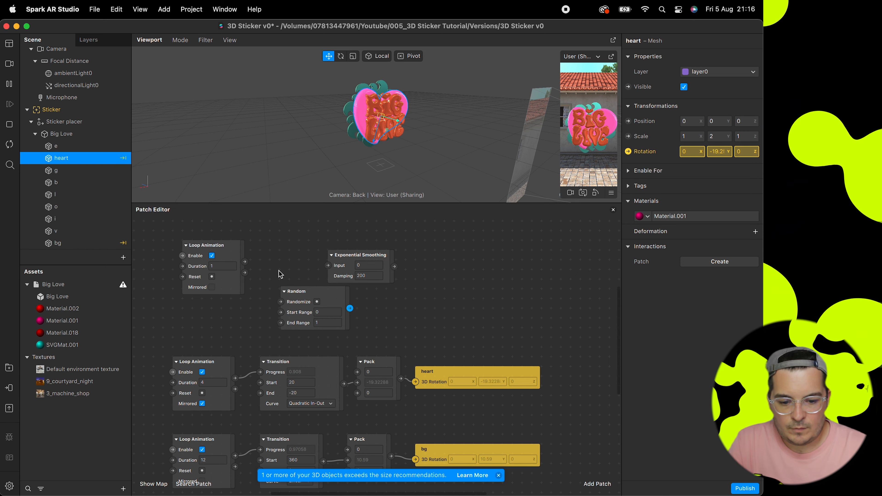
{"action": "left_click", "coordinate": [326, 312]}
{"action": "type", "text": "5"}
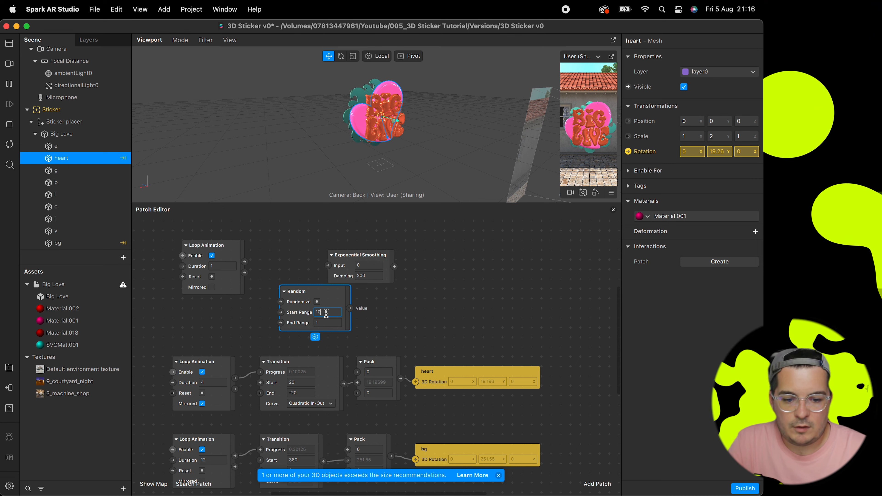
{"action": "key", "text": "Tab"}
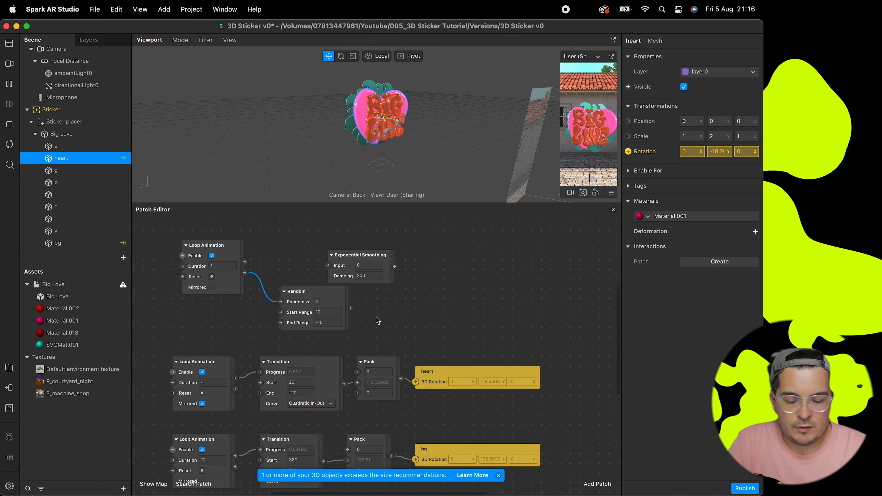
Step: Connect the Random value to the Exponential Smoothing input and line the Random patch up between its neighbours
{"action": "left_click_drag", "start_coordinate": [349, 309], "coordinate": [380, 266]}
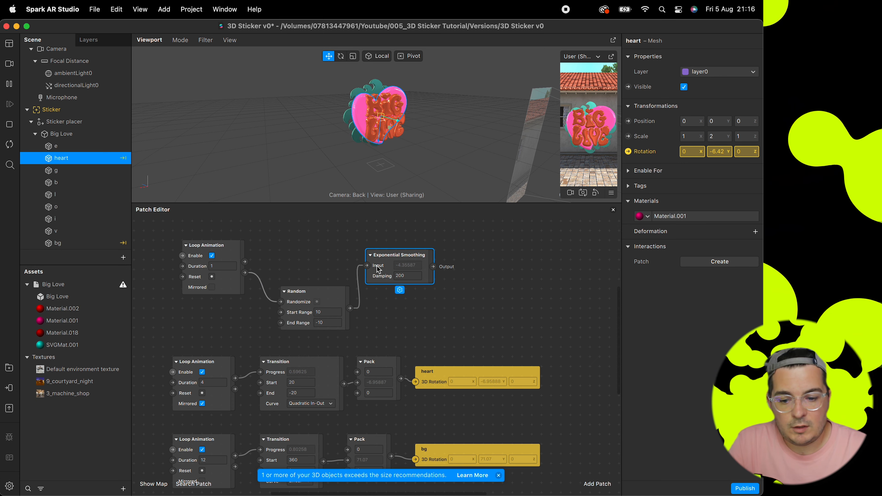
{"action": "left_click_drag", "start_coordinate": [335, 303], "coordinate": [334, 268]}
{"action": "left_click", "coordinate": [379, 276]}
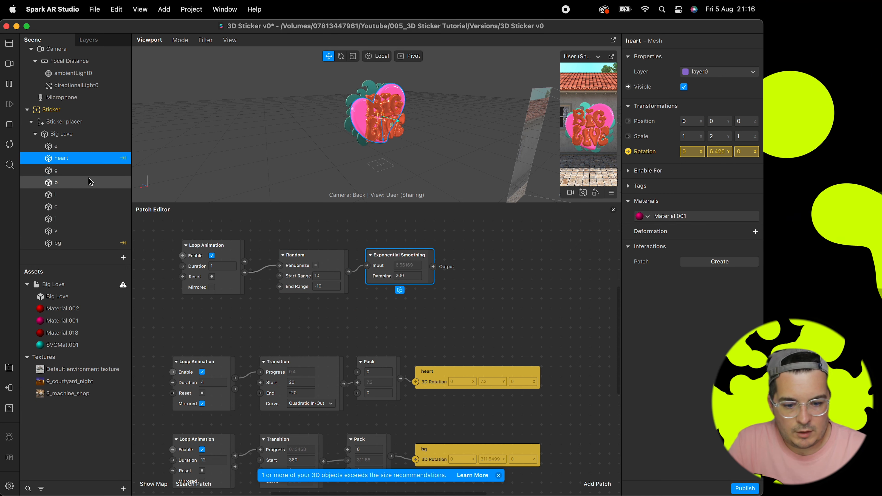
Step: Create a 3D Rotation patch for the b mesh and drive it from the smoothing output through the first input of a new Pack patch
{"action": "left_click", "coordinate": [70, 186]}
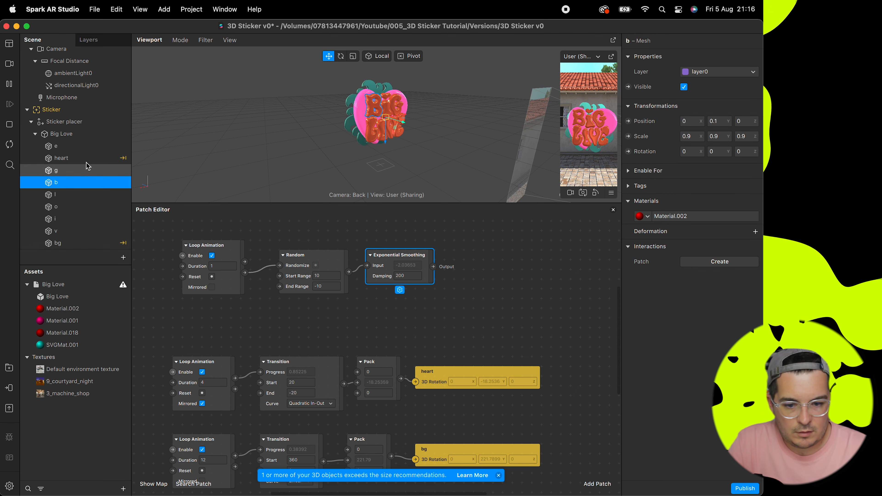
{"action": "left_click", "coordinate": [628, 151]}
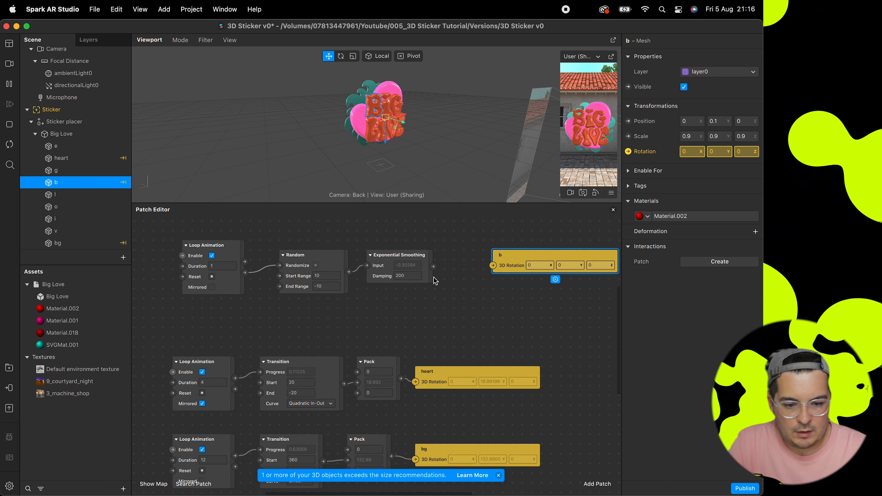
{"action": "right_click", "coordinate": [457, 286]}
{"action": "type", "text": "pack"}
{"action": "key", "text": "Return"}
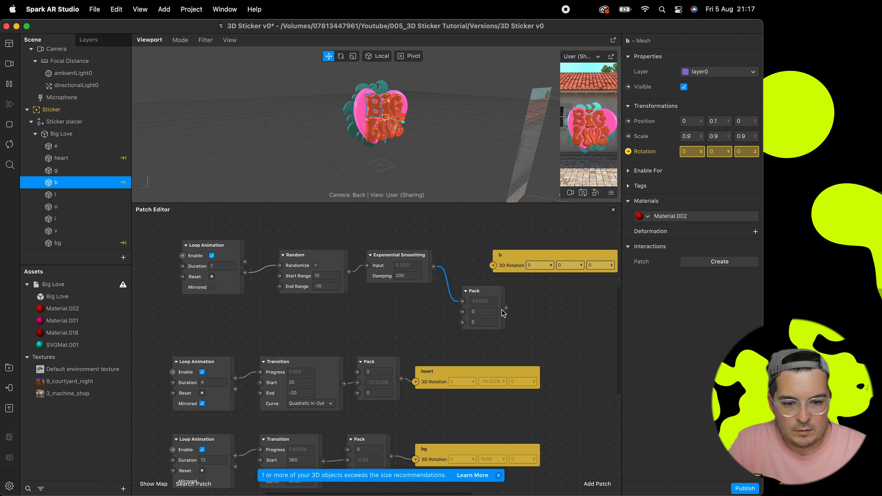
{"action": "left_click_drag", "start_coordinate": [503, 311], "coordinate": [492, 266]}
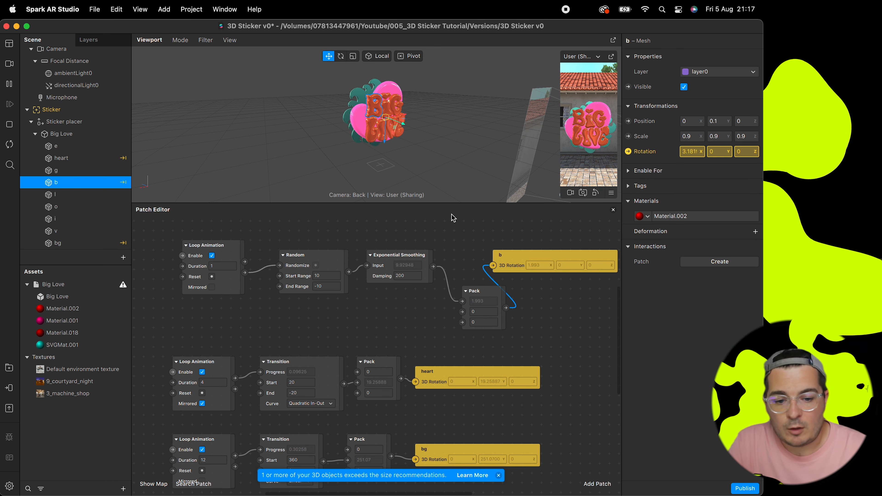
Step: Set the Exponential Smoothing damping to 4,000 and the Random patch's range to 20 and -20
{"action": "left_click", "coordinate": [409, 275]}
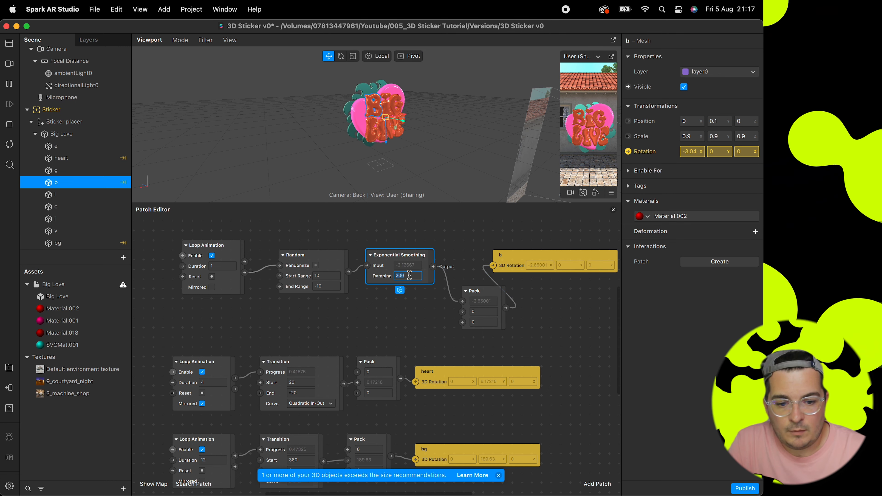
{"action": "key", "text": "Return"}
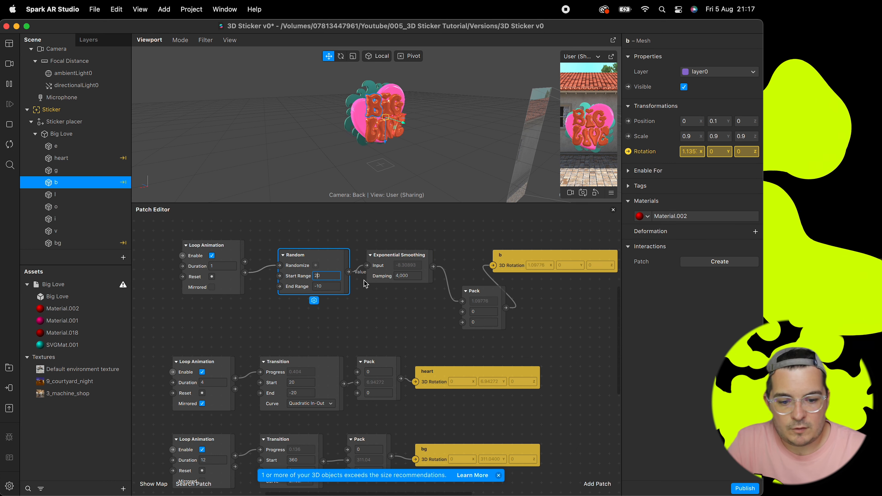
{"action": "key", "text": "Tab"}
{"action": "type", "text": "-20"}
{"action": "key", "text": "Return"}
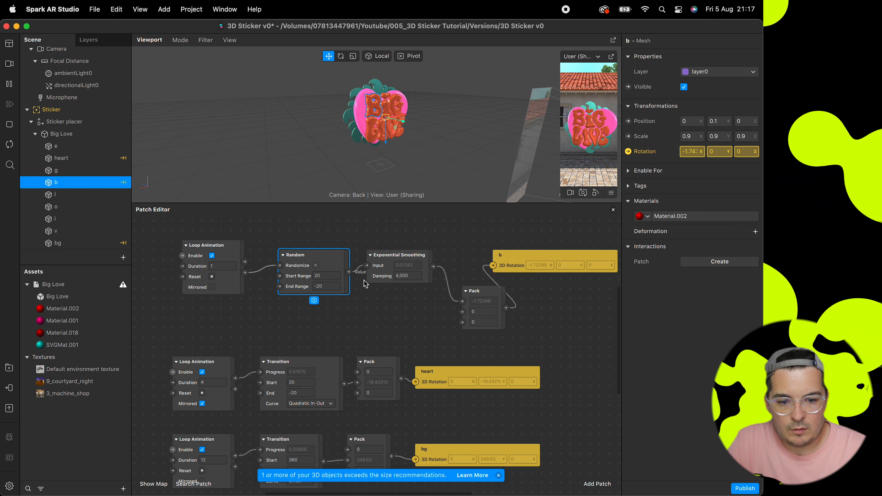
Step: Arrange the Pack and b rotation patches in a row after the Exponential Smoothing patch
{"action": "scroll", "coordinate": [335, 103], "scroll_direction": "up", "scroll_amount": 5}
{"action": "left_click_drag", "start_coordinate": [335, 102], "coordinate": [408, 112], "text": "alt"}
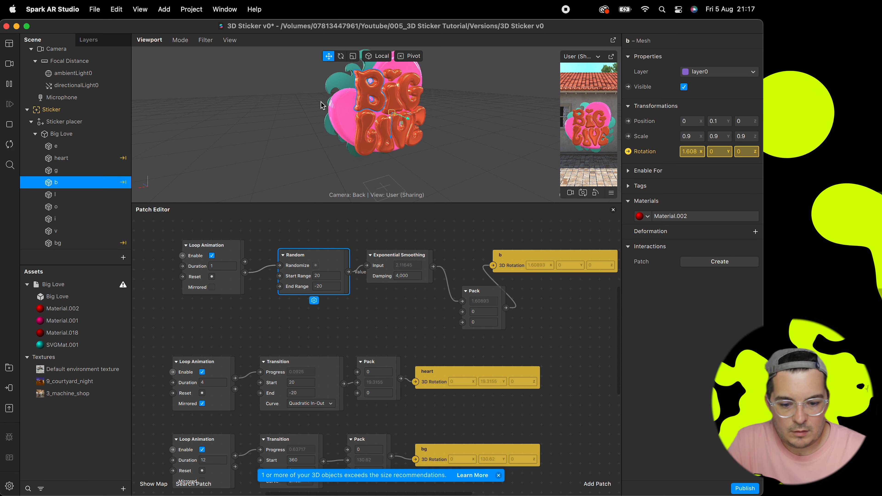
{"action": "left_click_drag", "start_coordinate": [509, 258], "coordinate": [535, 261]}
{"action": "left_click_drag", "start_coordinate": [474, 290], "coordinate": [456, 245]}
{"action": "left_click", "coordinate": [537, 262]}
{"action": "left_click_drag", "start_coordinate": [535, 260], "coordinate": [520, 255]}
{"action": "scroll", "coordinate": [521, 255], "scroll_direction": "up", "scroll_amount": 4}
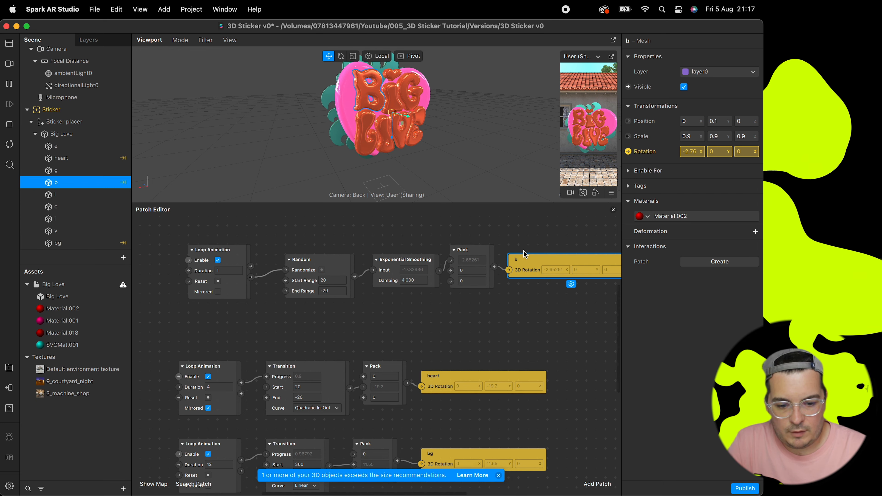
Step: Duplicate the b chain's Loop Animation, Random, Exponential Smoothing and Pack patches and place the copies above the originals
{"action": "left_click_drag", "start_coordinate": [465, 262], "coordinate": [211, 309]}
{"action": "key", "text": "super+c"}
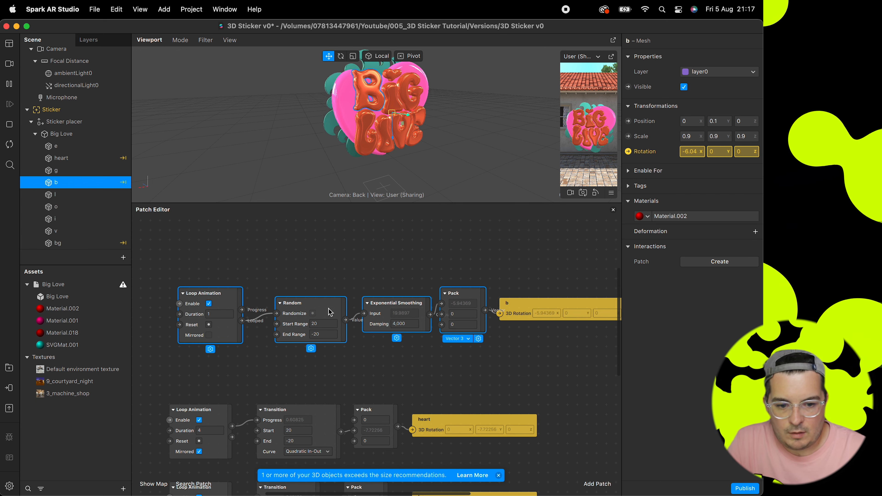
{"action": "scroll", "coordinate": [328, 310], "scroll_direction": "up", "scroll_amount": 3}
{"action": "scroll", "coordinate": [328, 310], "scroll_direction": "up", "scroll_amount": 2, "text": "super"}
{"action": "key", "text": "super+v"}
{"action": "left_click_drag", "start_coordinate": [372, 361], "coordinate": [247, 291]}
{"action": "scroll", "coordinate": [247, 294], "scroll_direction": "down", "scroll_amount": 5, "text": "super"}
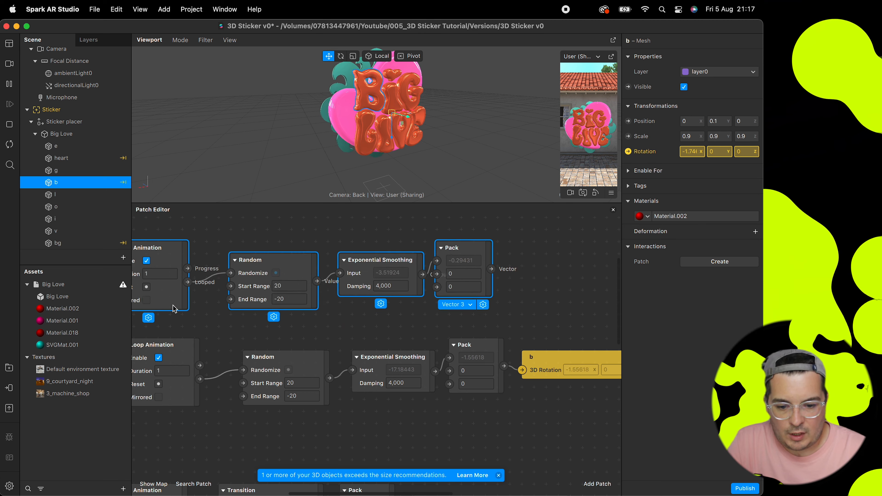
Step: Paste another copy of the rotation chain at the top and drive a new i mesh rotation patch from the middle chain's Pack
{"action": "scroll", "coordinate": [201, 306], "scroll_direction": "up", "scroll_amount": 2}
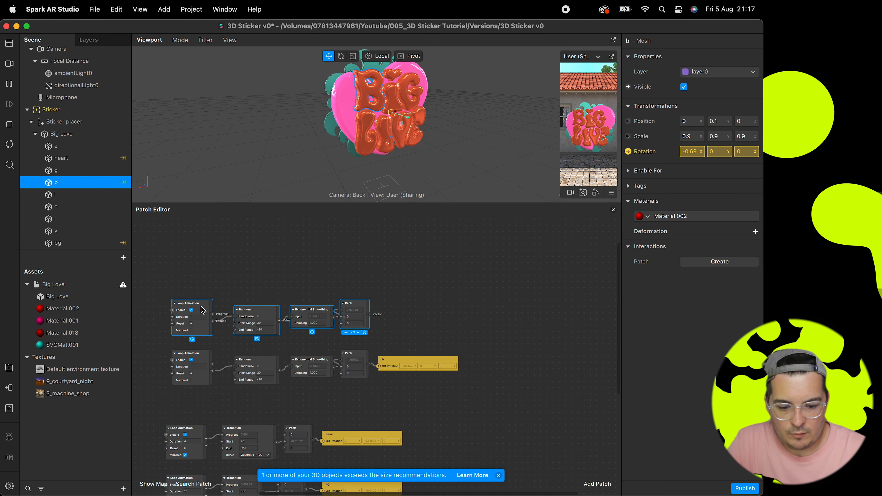
{"action": "key", "text": "super+v"}
{"action": "left_click_drag", "start_coordinate": [289, 336], "coordinate": [260, 279]}
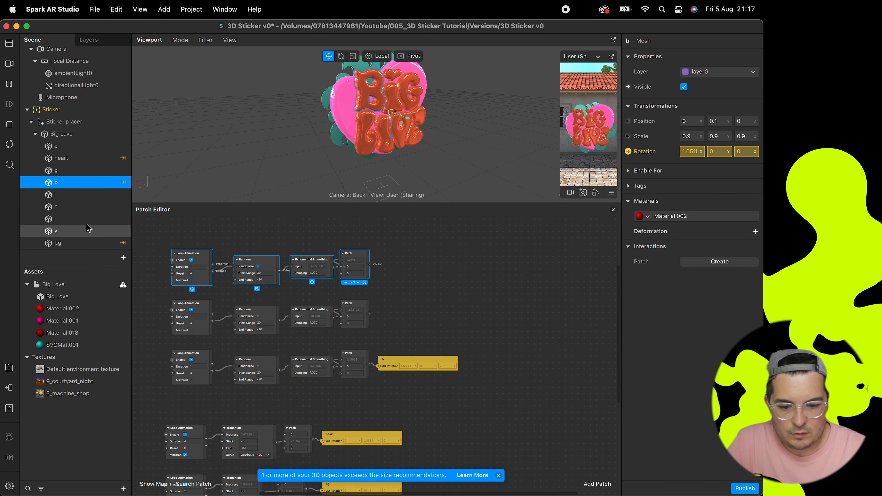
{"action": "left_click_drag", "start_coordinate": [69, 218], "coordinate": [378, 322]}
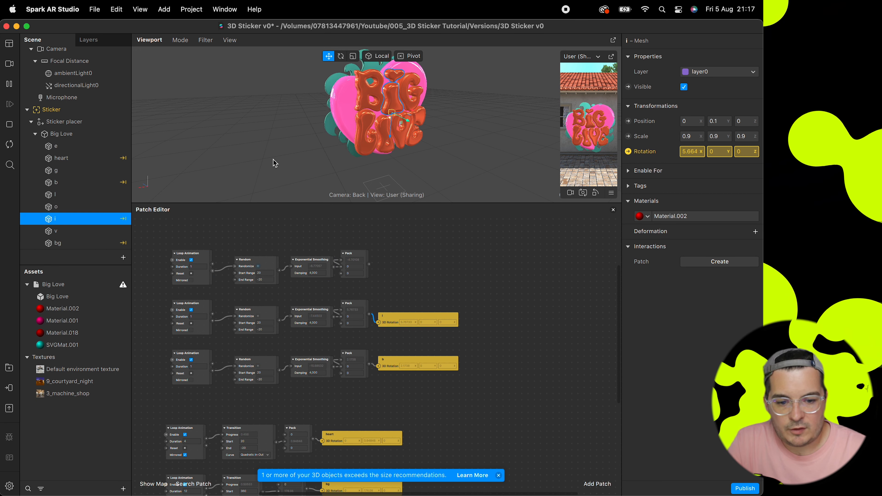
Step: Set the damping of all three chains' Exponential Smoothing patches to 2,000
{"action": "type", "text": "2000"}
{"action": "left_click", "coordinate": [317, 372]}
{"action": "type", "text": "2,00"}
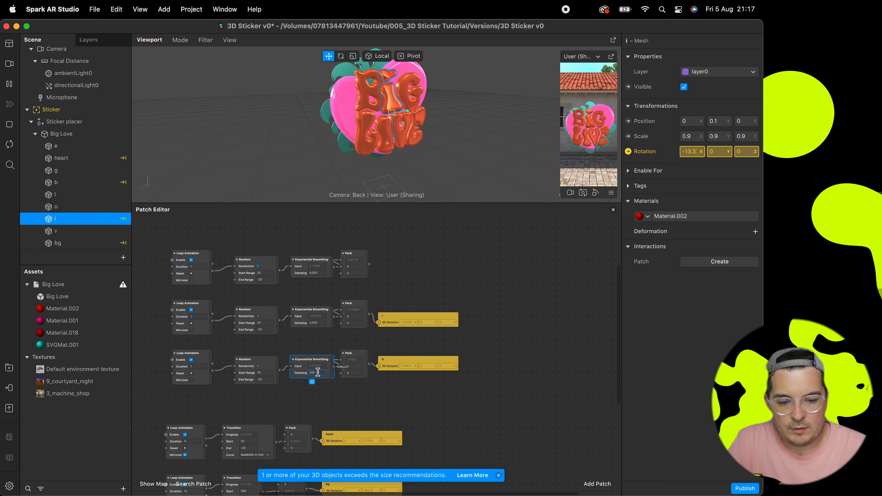
{"action": "type", "text": "0"}
{"action": "key", "text": "Return"}
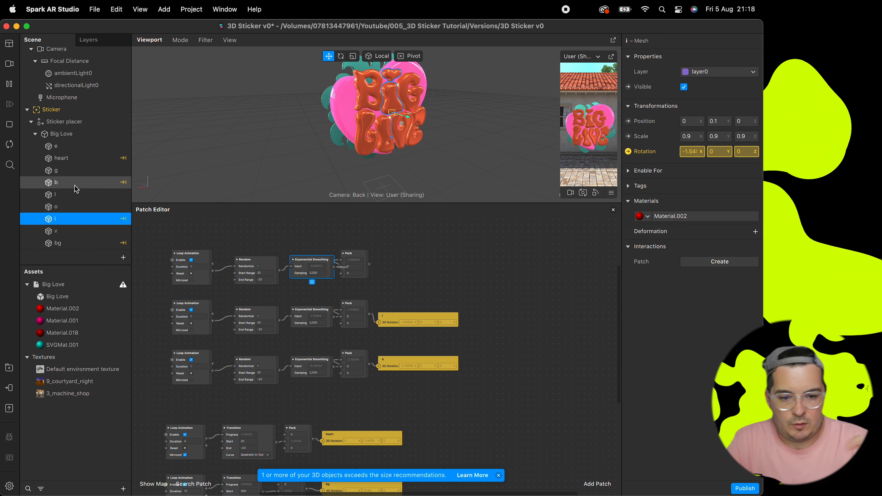
Step: Connect a new g mesh 3D Rotation patch to the topmost Pack and set the i chain's Loop Animation duration to 0.8
{"action": "left_click", "coordinate": [74, 171]}
{"action": "left_click", "coordinate": [628, 151]}
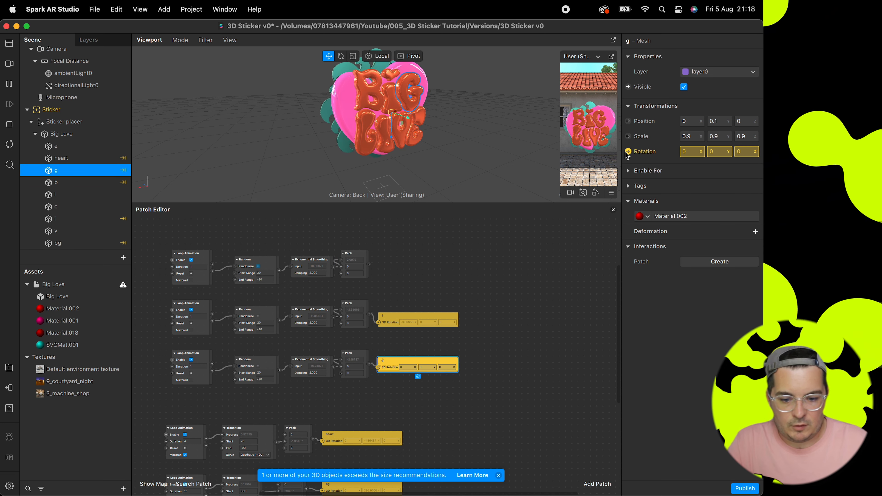
{"action": "left_click_drag", "start_coordinate": [417, 361], "coordinate": [369, 264]}
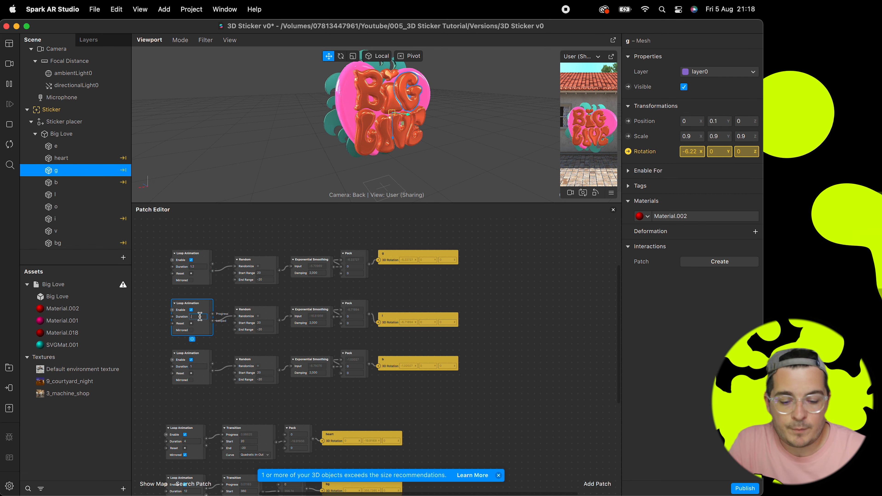
{"action": "type", "text": "0.8"}
Step: Duplicate the Loop Animation, Random, Exponential Smoothing and Pack chain until four unconnected copies sit above the g chain
{"action": "scroll", "coordinate": [200, 324], "scroll_direction": "up", "scroll_amount": 3}
{"action": "left_click_drag", "start_coordinate": [170, 313], "coordinate": [204, 210]}
{"action": "key", "text": "super+c"}
{"action": "key", "text": "super+v"}
{"action": "scroll", "coordinate": [205, 226], "scroll_direction": "up", "scroll_amount": 3}
{"action": "left_click_drag", "start_coordinate": [172, 240], "coordinate": [210, 234]}
{"action": "key", "text": "super+c"}
{"action": "key", "text": "super+v"}
Step: Drive a new l mesh 3D Rotation patch from the lowest new chain and set the third new chain's loop duration to 0.8
{"action": "left_click", "coordinate": [70, 195]}
{"action": "left_click", "coordinate": [628, 151]}
{"action": "left_click_drag", "start_coordinate": [377, 369], "coordinate": [386, 367]}
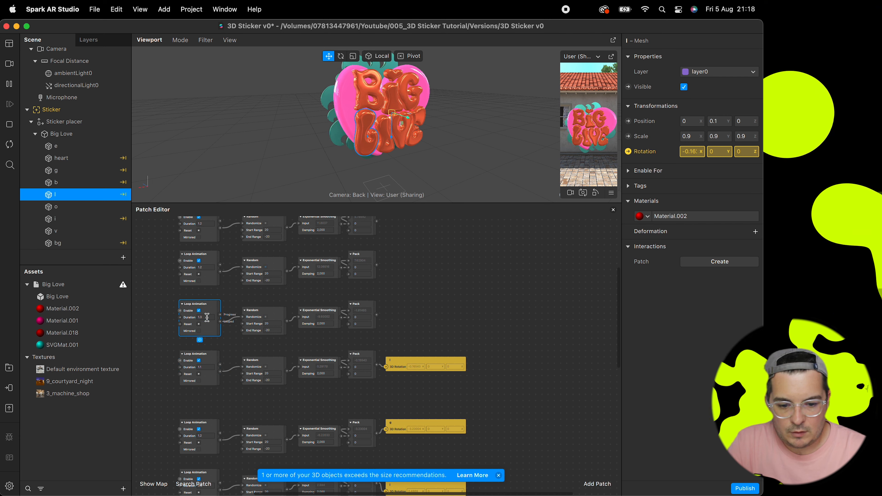
{"action": "left_click", "coordinate": [207, 267]}
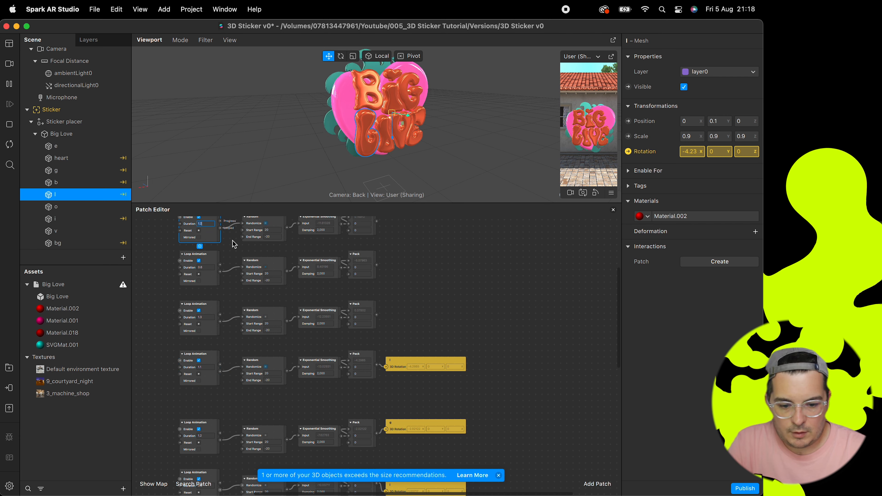
Step: Create 3D Rotation patches for the o, v and e meshes and connect them, in ascending order, to the three remaining Pack patches
{"action": "left_click", "coordinate": [52, 207]}
{"action": "left_click", "coordinate": [628, 152]}
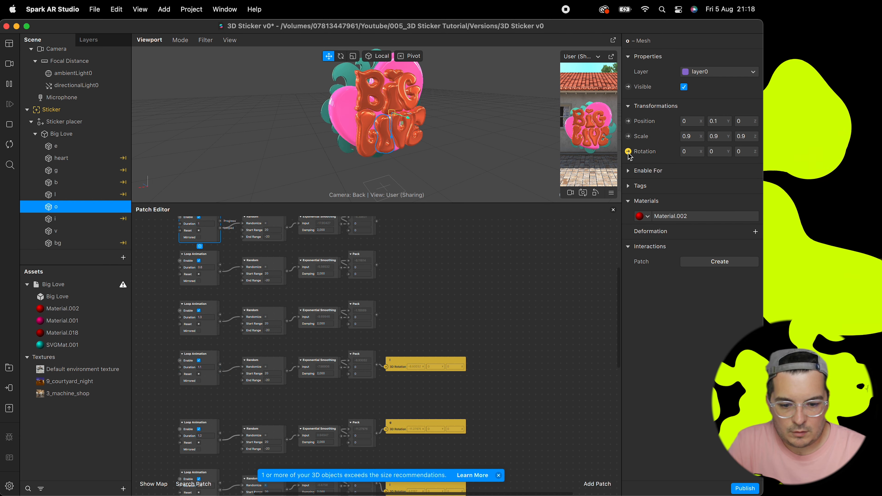
{"action": "left_click_drag", "start_coordinate": [377, 315], "coordinate": [386, 310]}
{"action": "left_click", "coordinate": [52, 231]}
{"action": "left_click", "coordinate": [628, 152]}
{"action": "left_click_drag", "start_coordinate": [401, 362], "coordinate": [387, 269]}
{"action": "left_click", "coordinate": [53, 146]}
{"action": "left_click", "coordinate": [628, 151]}
{"action": "left_click_drag", "start_coordinate": [388, 368], "coordinate": [377, 224]}
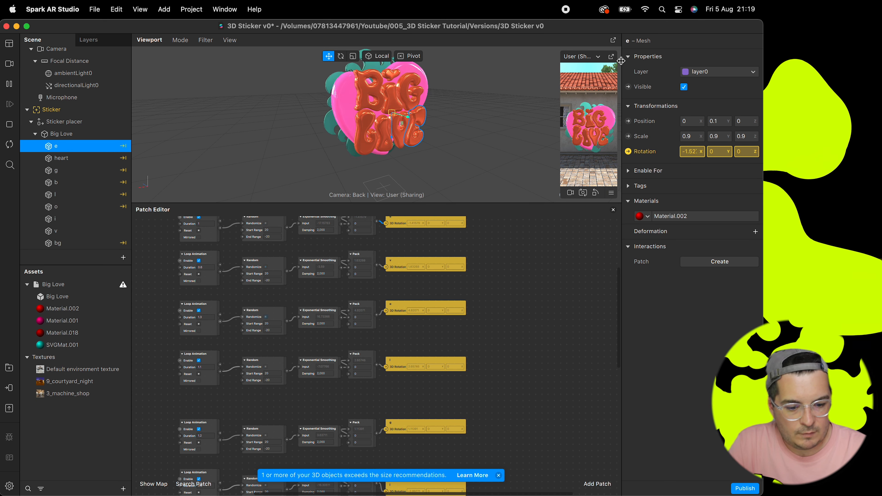
Step: Pop the effect preview out into its own window and enlarge it
{"action": "left_click", "coordinate": [611, 57]}
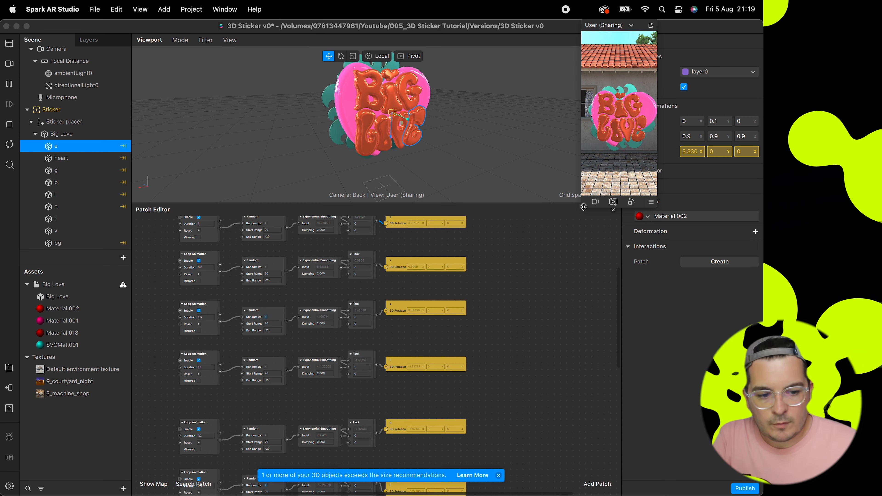
{"action": "left_click_drag", "start_coordinate": [584, 207], "coordinate": [422, 379]}
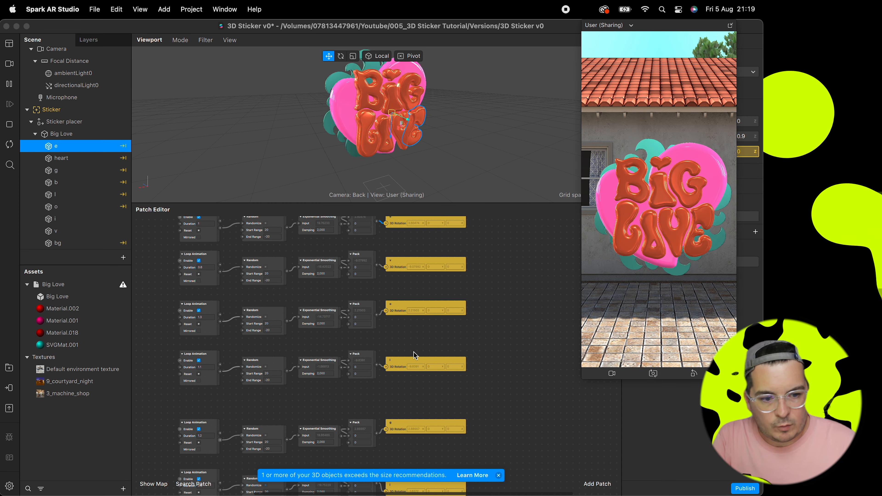
{"action": "scroll", "coordinate": [414, 352], "scroll_direction": "up", "scroll_amount": 5}
{"action": "scroll", "coordinate": [414, 351], "scroll_direction": "down", "scroll_amount": 2}
Step: Set the albedo color of Material.002 to white
{"action": "left_click", "coordinate": [63, 308]}
{"action": "left_click", "coordinate": [694, 117]}
{"action": "left_click_drag", "start_coordinate": [40, 298], "coordinate": [3, 299]}
{"action": "left_click", "coordinate": [88, 430]}
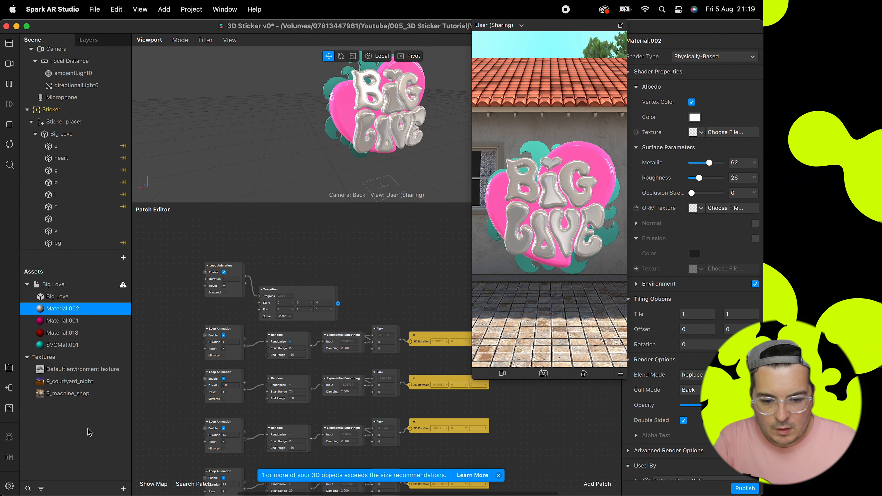
Step: Create a Base Color Texture patch for Material.002 and arrange it and the Transition patch above the rotation chains
{"action": "left_click", "coordinate": [635, 132]}
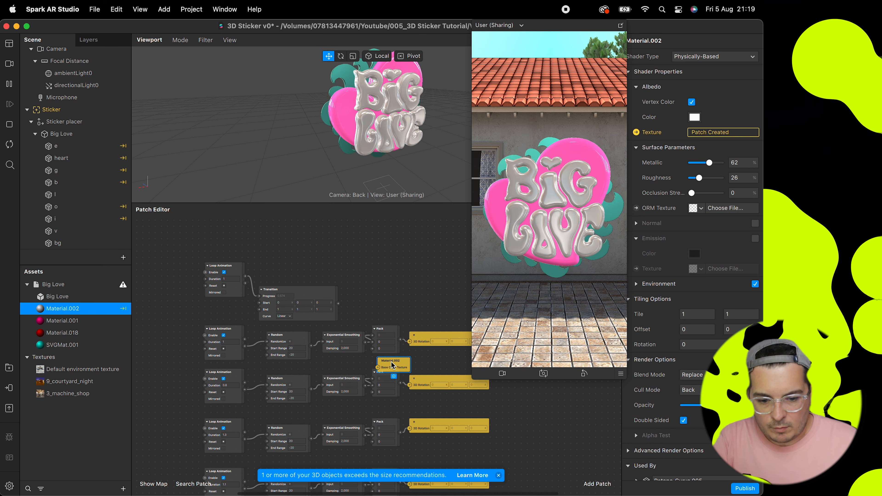
{"action": "left_click_drag", "start_coordinate": [391, 365], "coordinate": [435, 271]}
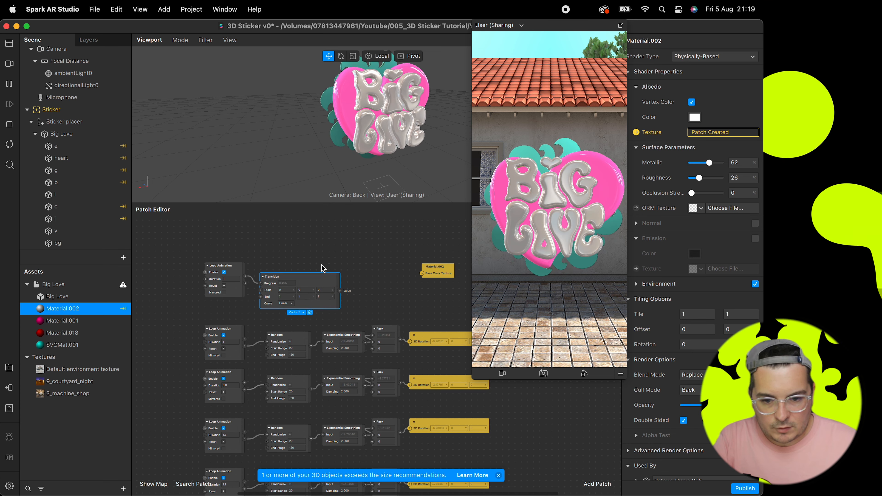
{"action": "left_click_drag", "start_coordinate": [289, 319], "coordinate": [291, 271]}
Step: Set the Transition patch's curve to Sinusoidal In-Out and its value type to Number
{"action": "left_click", "coordinate": [291, 270]}
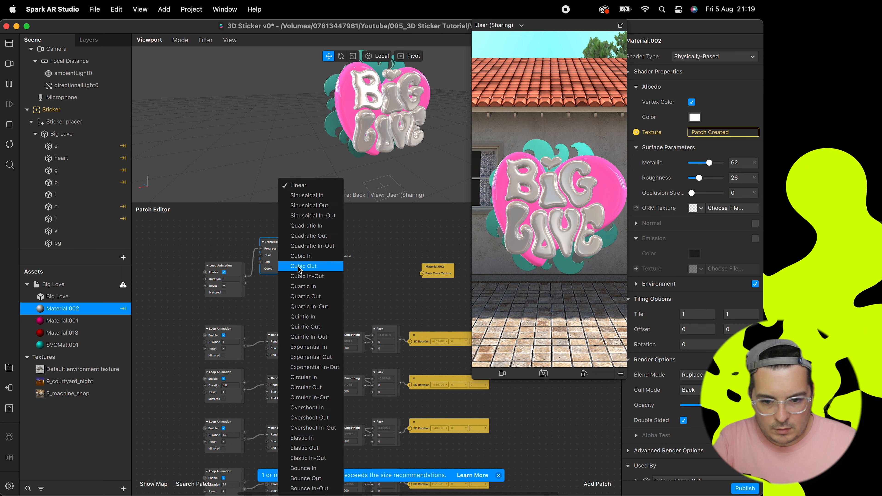
{"action": "left_click", "coordinate": [312, 217]}
{"action": "left_click", "coordinate": [297, 278]}
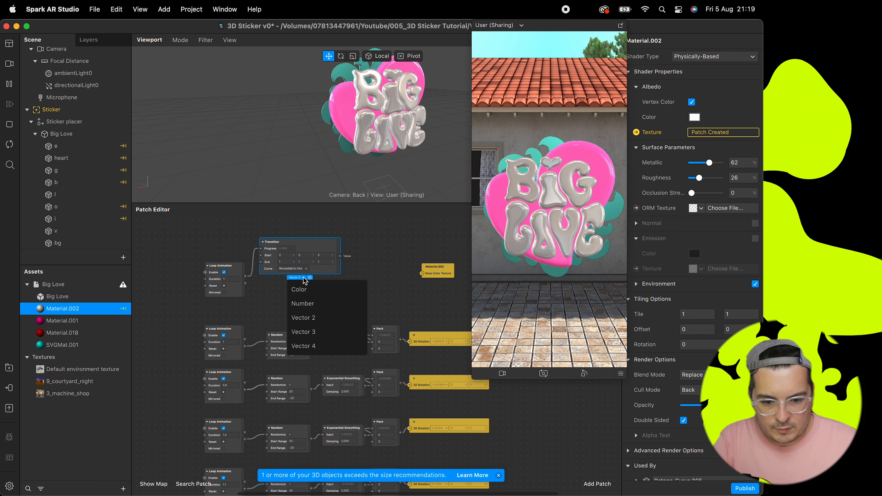
{"action": "left_click", "coordinate": [312, 303]}
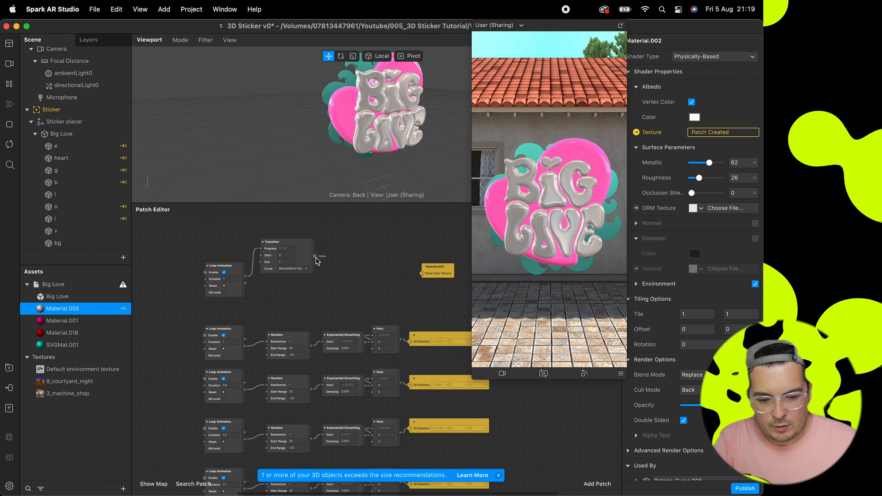
Step: Add a Color Space patch from the Transition output and set it to convert from HSV to RGB
{"action": "right_click", "coordinate": [326, 273]}
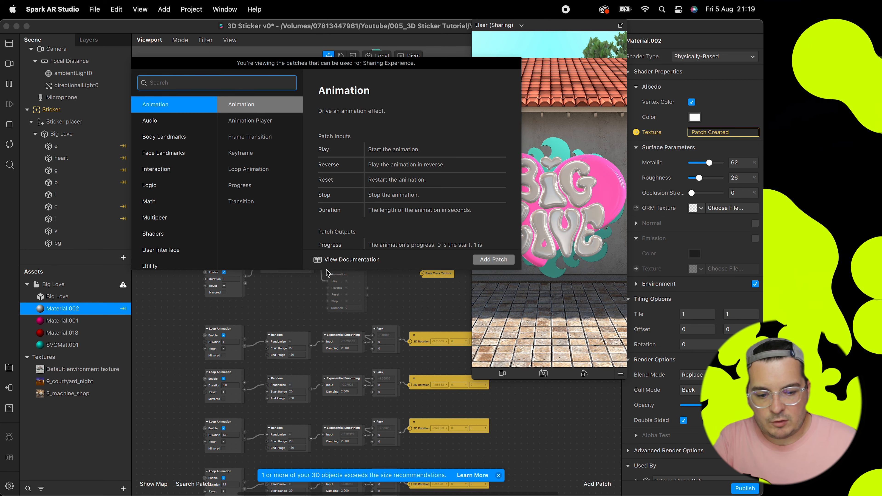
{"action": "type", "text": "colo"}
{"action": "key", "text": "Down"}
{"action": "key", "text": "Return"}
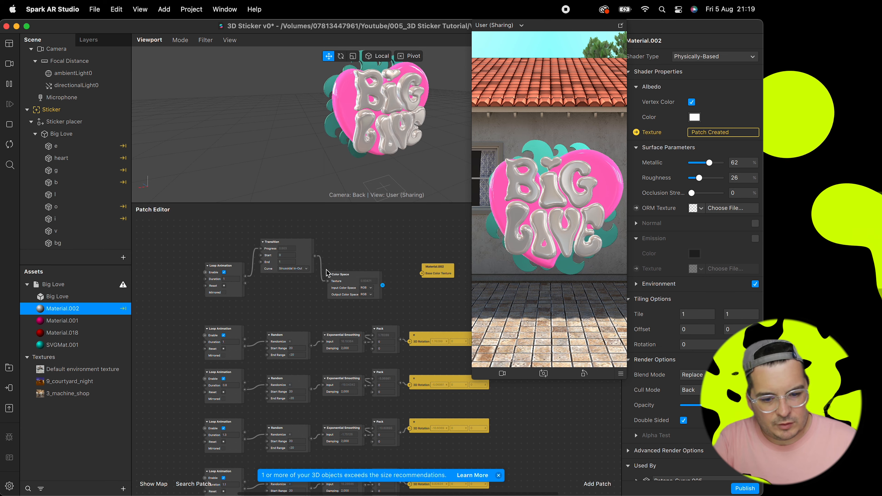
{"action": "left_click", "coordinate": [372, 295]}
{"action": "left_click", "coordinate": [372, 303]}
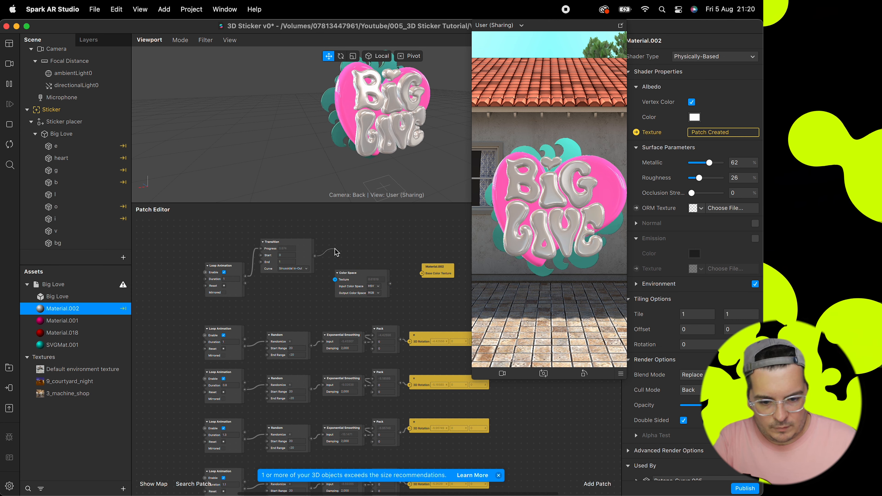
Step: Add a Vector 4 Pack patch feeding the Color Space texture input and place it between the Transition and Color Space patches
{"action": "key", "text": "Return"}
{"action": "type", "text": "pac"}
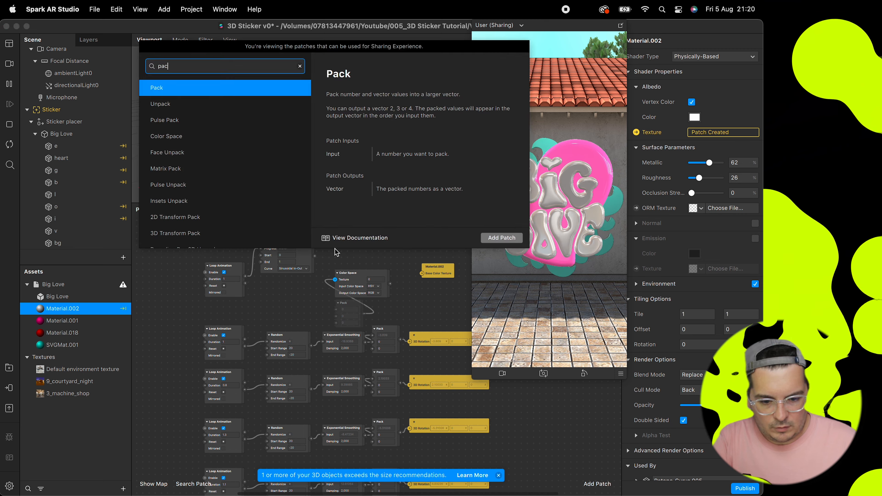
{"action": "key", "text": "Return"}
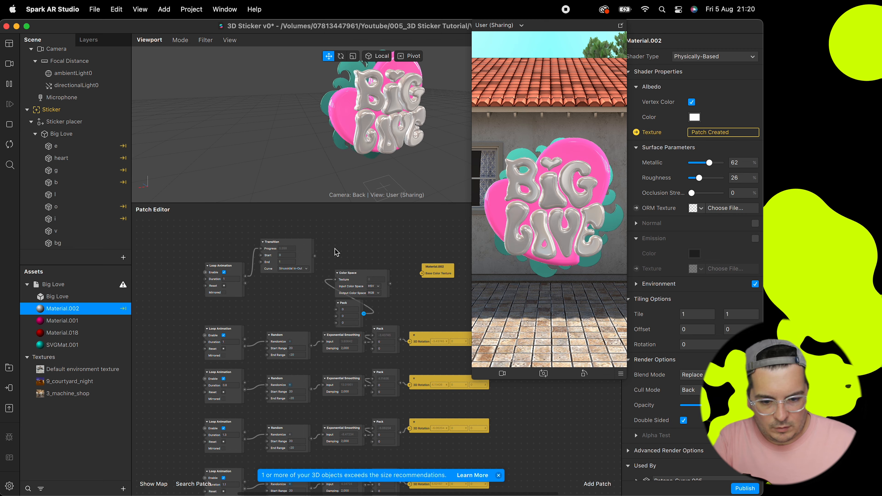
{"action": "left_click", "coordinate": [349, 309]}
{"action": "left_click", "coordinate": [351, 332]}
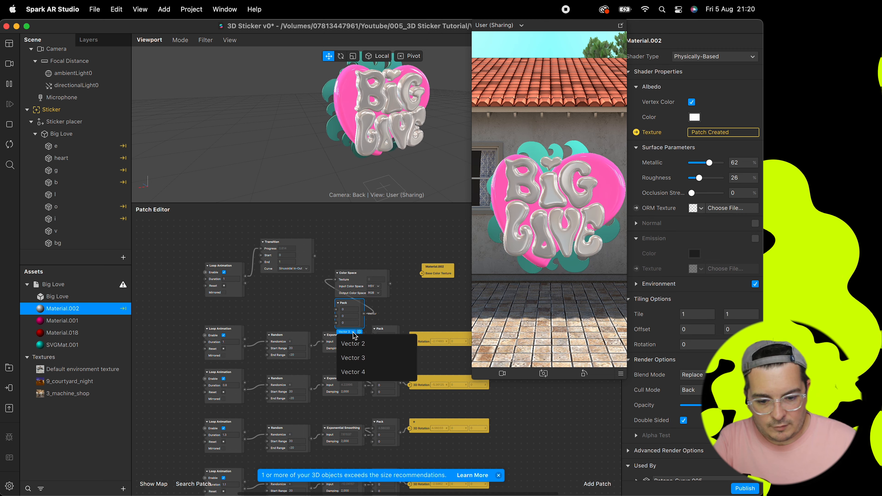
{"action": "left_click", "coordinate": [364, 371]}
{"action": "left_click_drag", "start_coordinate": [349, 316], "coordinate": [311, 294]}
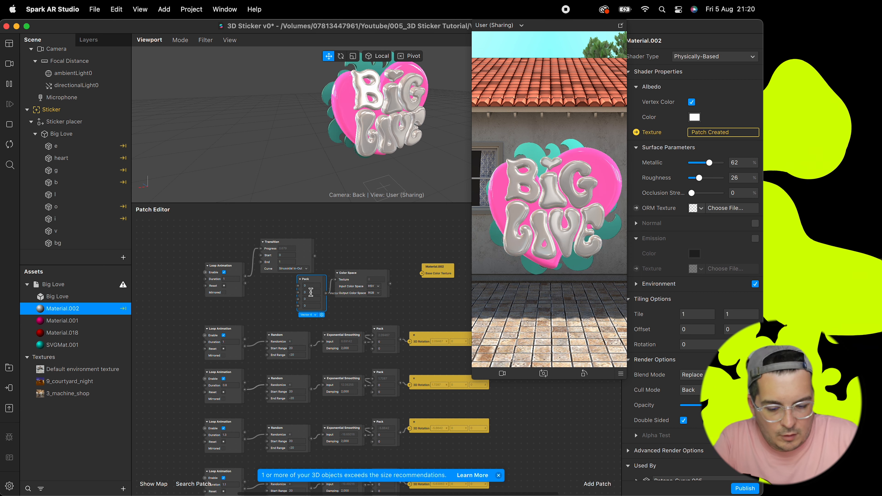
Step: Set the second, third and fourth inputs of the new Pack patch to 1
{"action": "left_click", "coordinate": [311, 293]}
{"action": "type", "text": "1"}
{"action": "key", "text": "Tab"}
{"action": "type", "text": "1"}
{"action": "key", "text": "Tab"}
{"action": "type", "text": "1"}
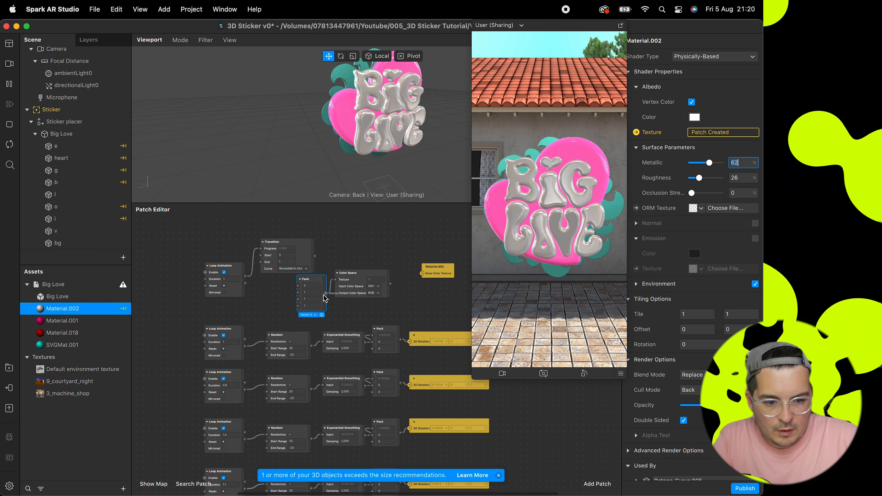
Step: Wire the Transition into Pack's first input and Color Space into Material.002's texture, with a color Loop Animation duration of 20
{"action": "left_click_drag", "start_coordinate": [298, 285], "coordinate": [298, 285]}
{"action": "left_click_drag", "start_coordinate": [390, 283], "coordinate": [422, 274]}
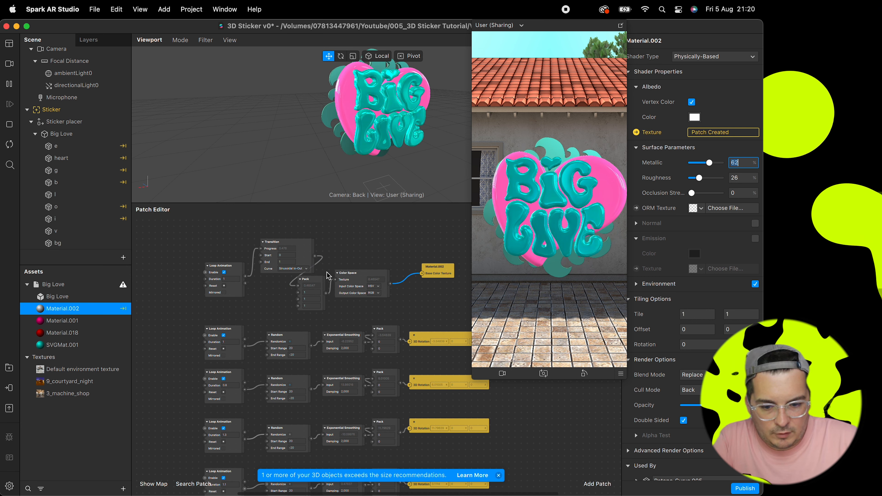
{"action": "left_click", "coordinate": [232, 279]}
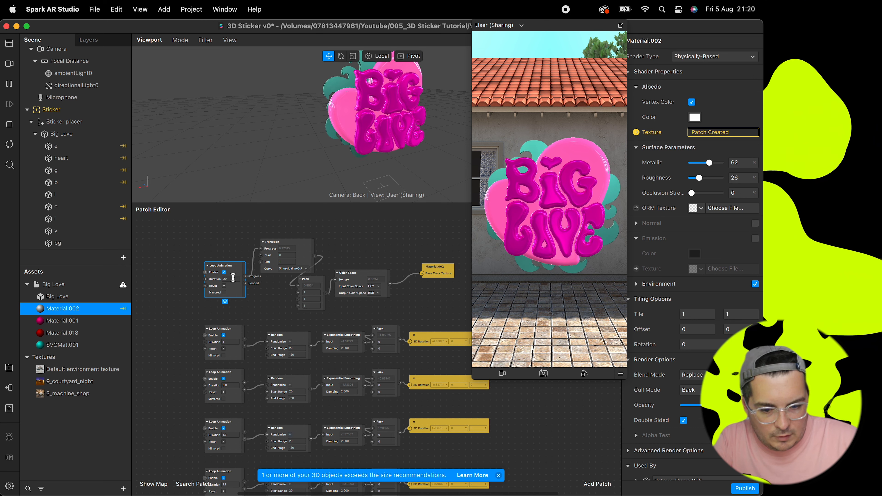
Step: Lower the color saturation by trying 0.5 for the Pack patch's second input and settling on 0.75
{"action": "left_click", "coordinate": [310, 292]}
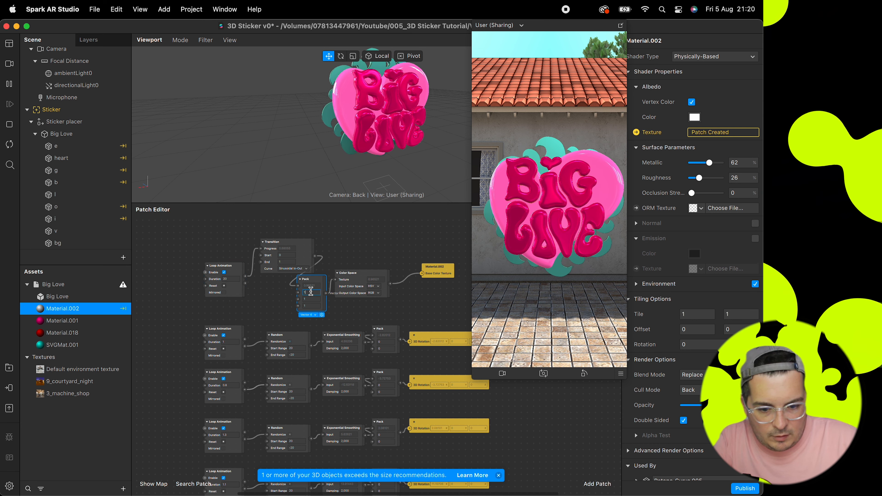
{"action": "type", "text": "0.5"}
{"action": "key", "text": "Return"}
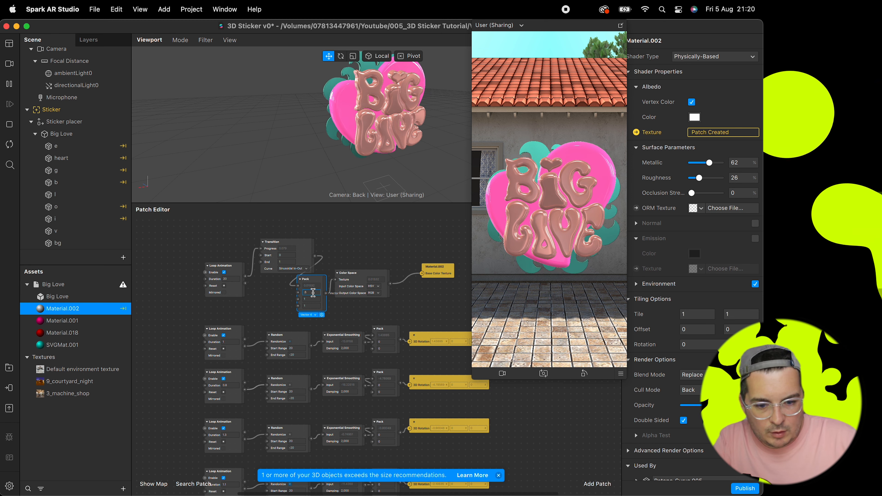
{"action": "type", "text": "0.75"}
{"action": "key", "text": "Return"}
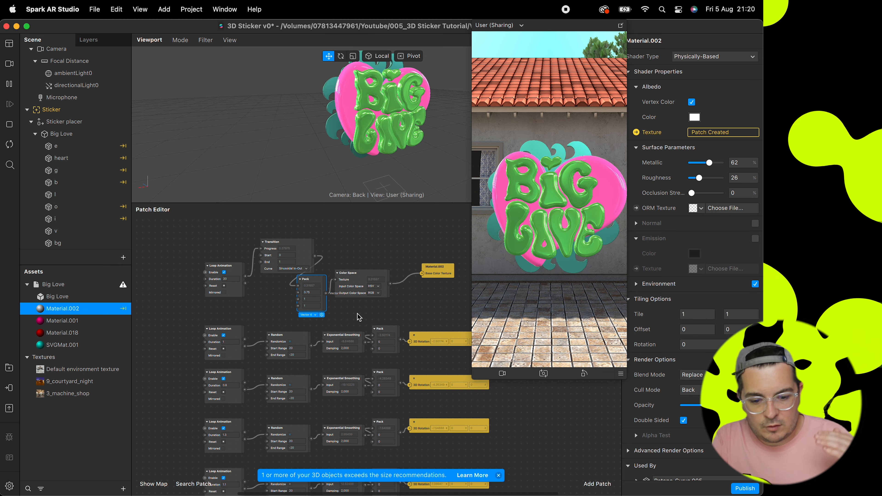
Step: Save the project and send the effect to Instagram for testing on a device
{"action": "scroll", "coordinate": [402, 255], "scroll_direction": "right", "scroll_amount": 2}
{"action": "scroll", "coordinate": [401, 255], "scroll_direction": "down", "scroll_amount": 2}
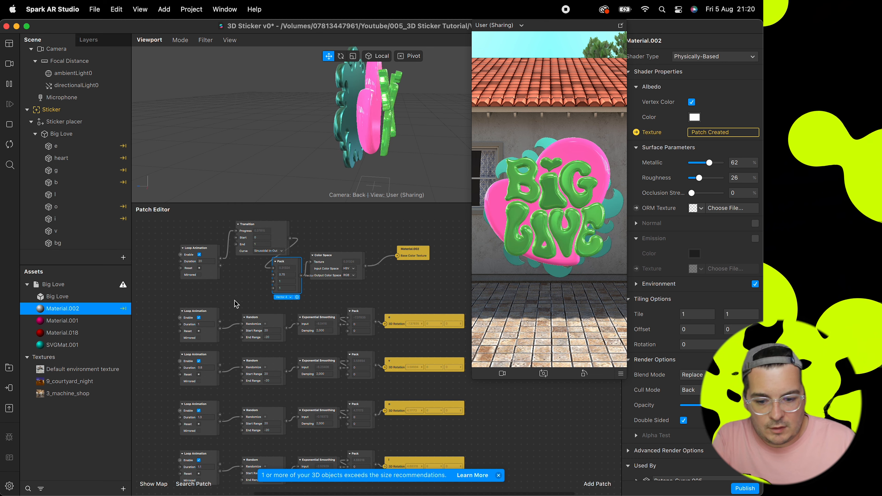
{"action": "key", "text": "super+s"}
{"action": "left_click", "coordinate": [9, 388]}
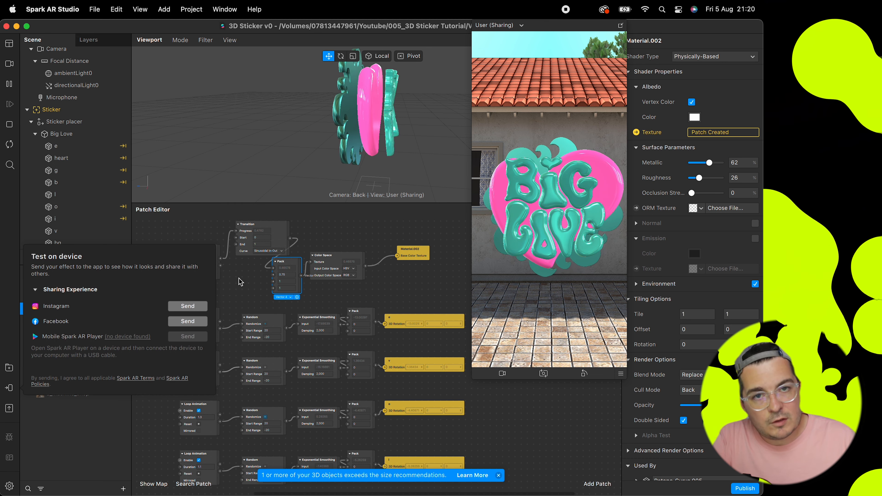
{"action": "left_click", "coordinate": [187, 295]}
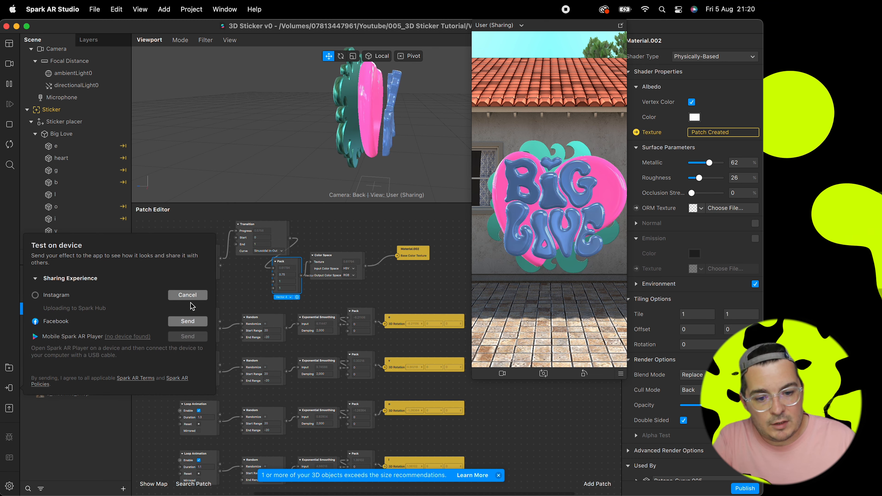
Step: Add a Loop Animation patch and a 3D Position patch for the Big Love object above the color patches
{"action": "double_click", "coordinate": [192, 265]}
{"action": "type", "text": "loop"}
{"action": "key", "text": "Return"}
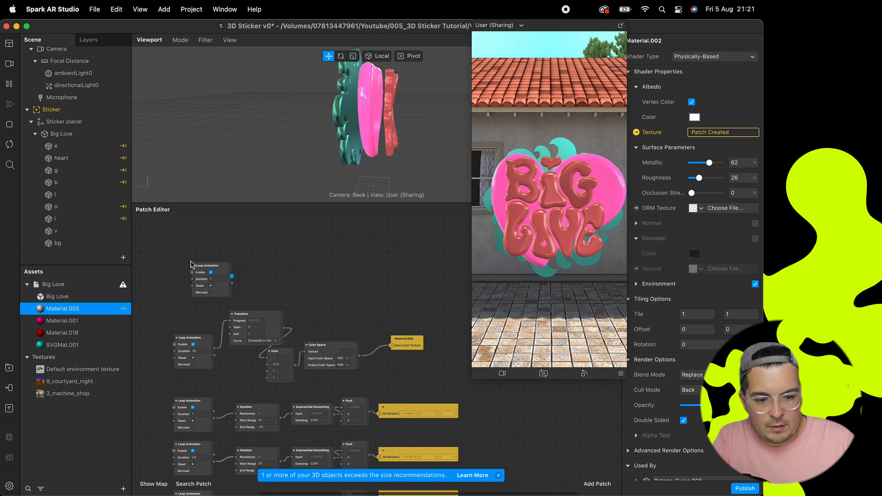
{"action": "left_click_drag", "start_coordinate": [220, 266], "coordinate": [213, 258]}
{"action": "left_click", "coordinate": [62, 133]}
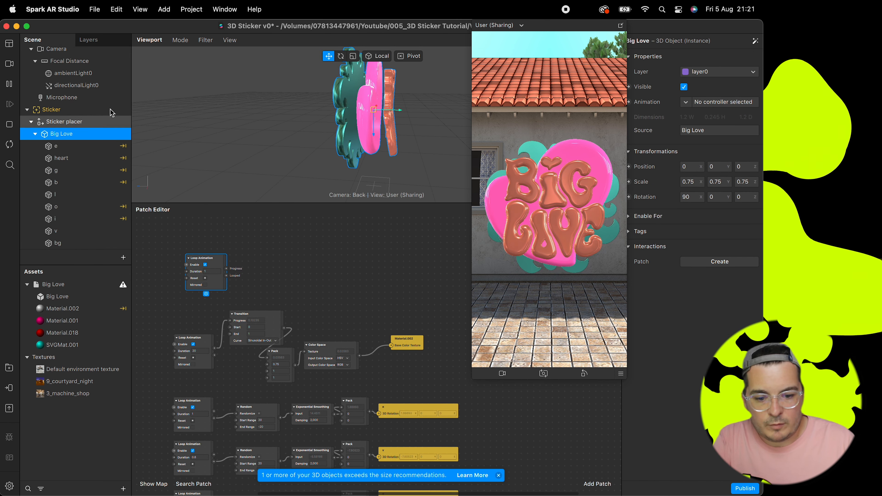
{"action": "left_click", "coordinate": [628, 167]}
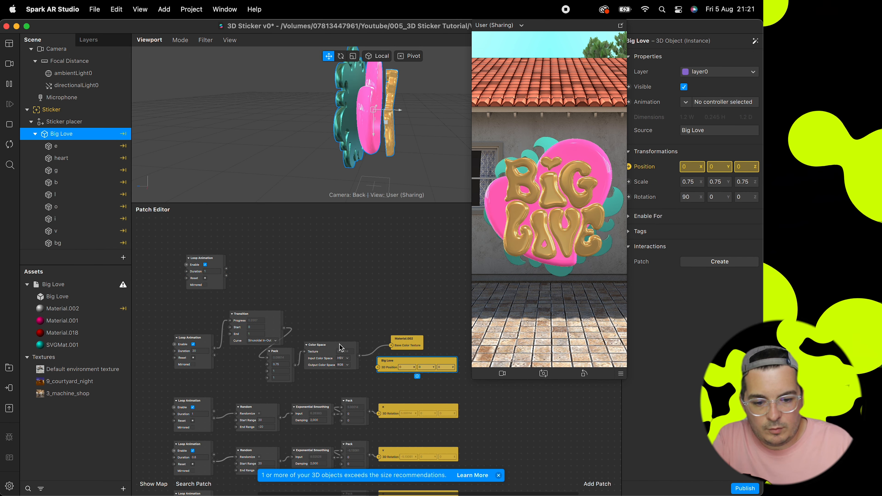
{"action": "left_click_drag", "start_coordinate": [391, 370], "coordinate": [324, 261]}
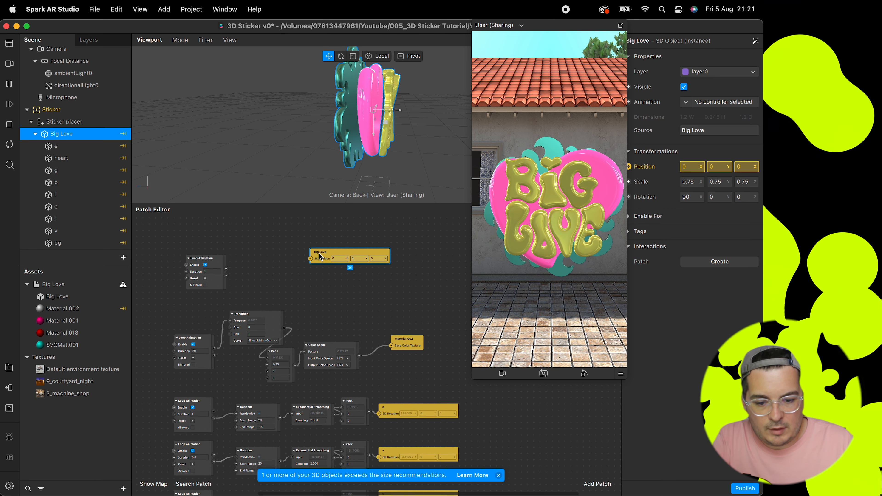
Step: Add a Transition patch between the new Loop Animation and Big Love position, with its end value at 0, 0.4, 0
{"action": "double_click", "coordinate": [262, 263]}
{"action": "type", "text": "transition"}
{"action": "key", "text": "Return"}
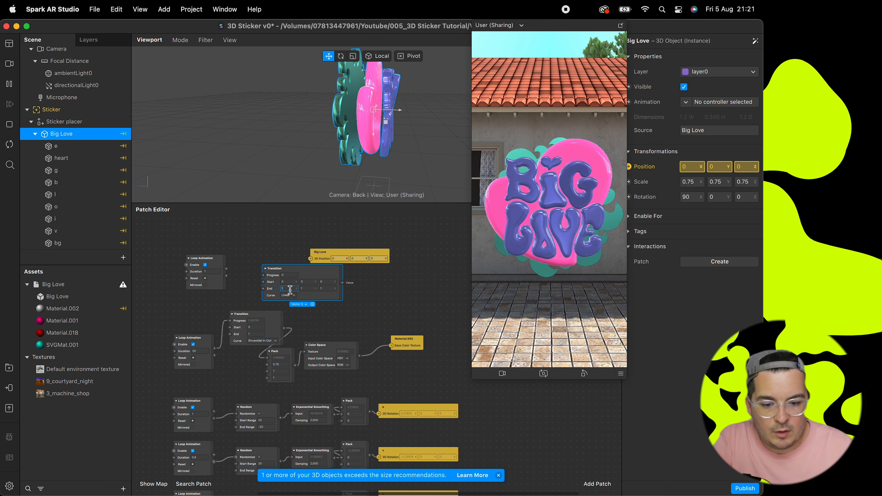
{"action": "type", "text": "0"}
{"action": "key", "text": "Tab"}
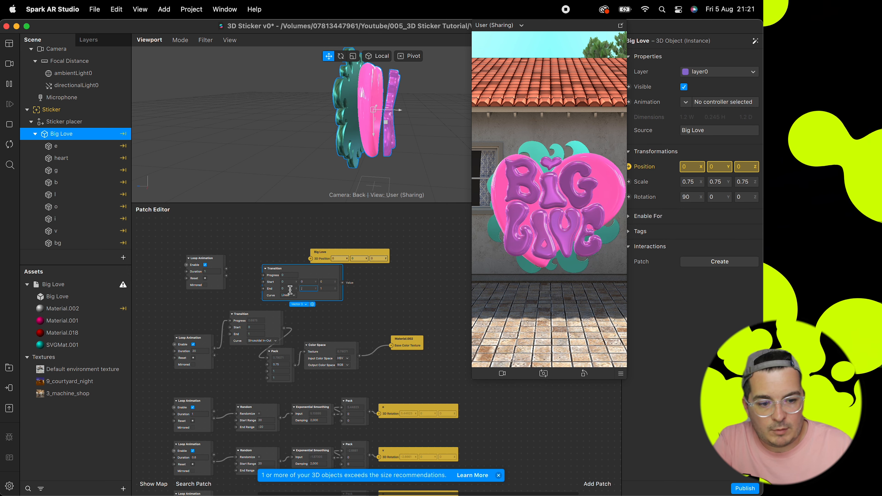
{"action": "type", "text": "0"}
{"action": "key", "text": "Return"}
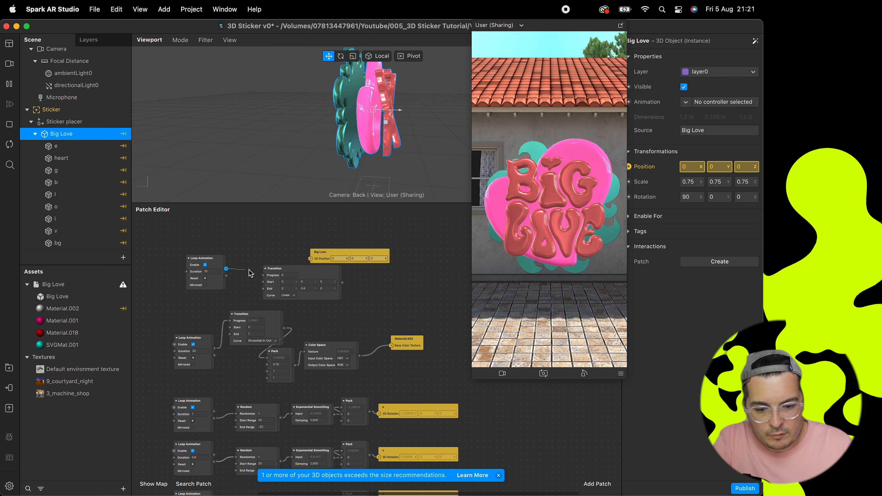
Step: Wire the new Loop Animation, with a duration of 10, through the Transition into Big Love's 3D Position
{"action": "mouse_move", "coordinate": [266, 276]}
{"action": "left_mouse_down"}
{"action": "mouse_move", "coordinate": [217, 270]}
{"action": "mouse_move", "coordinate": [266, 274]}
{"action": "left_mouse_up"}
{"action": "left_click", "coordinate": [326, 288]}
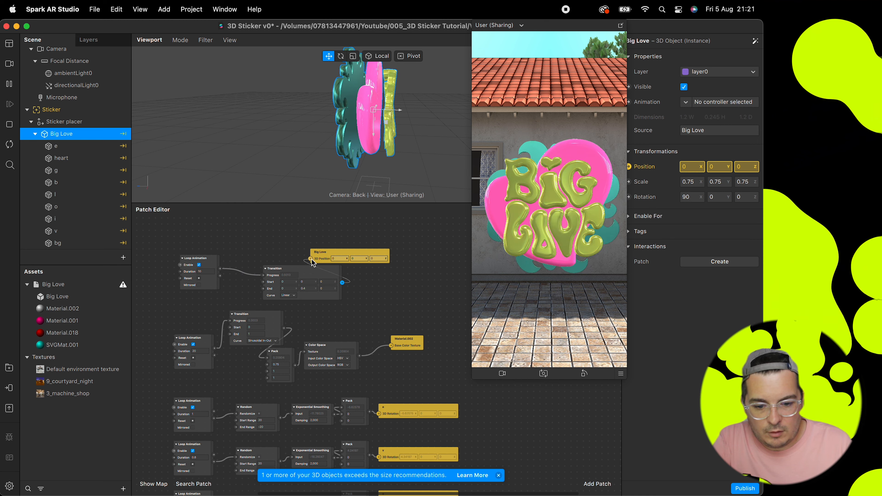
{"action": "left_click_drag", "start_coordinate": [343, 283], "coordinate": [283, 272]}
Step: Set the position Transition's Y values to -0.2 at the start and 0.2 at the end
{"action": "left_click", "coordinate": [282, 285]}
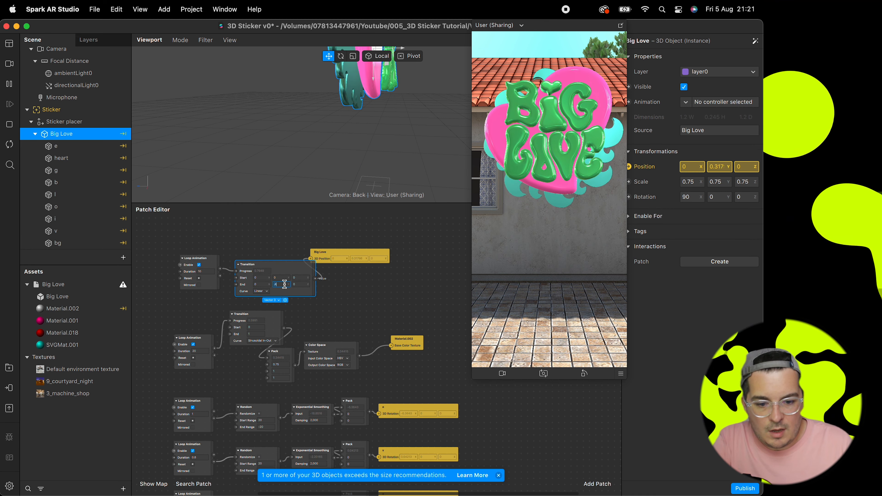
{"action": "type", "text": ".2"}
{"action": "key", "text": "Return"}
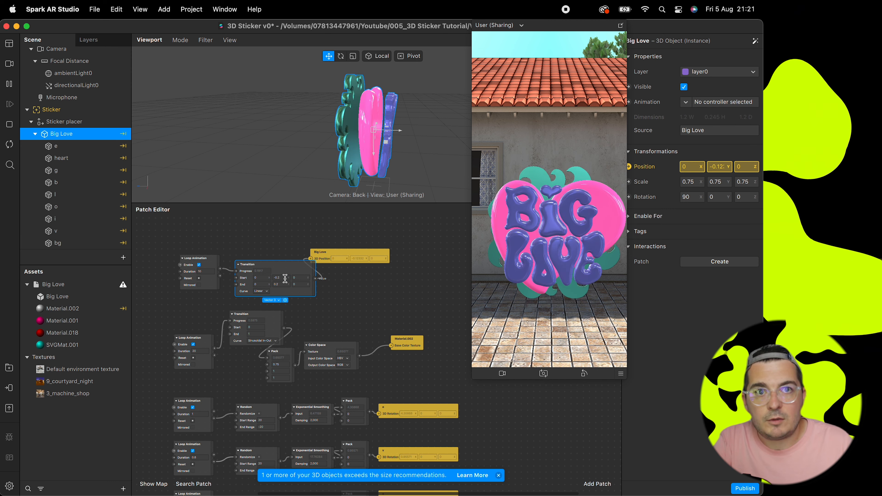
Step: Make the position Loop Animation mirrored and give its Transition a Sinusoidal In-Out curve
{"action": "left_click", "coordinate": [199, 285]}
{"action": "left_click", "coordinate": [263, 291]}
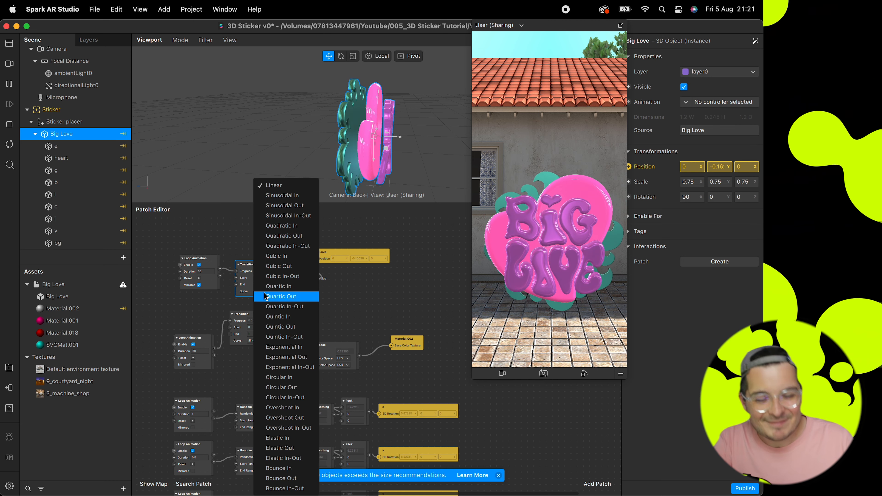
{"action": "left_click", "coordinate": [292, 215]}
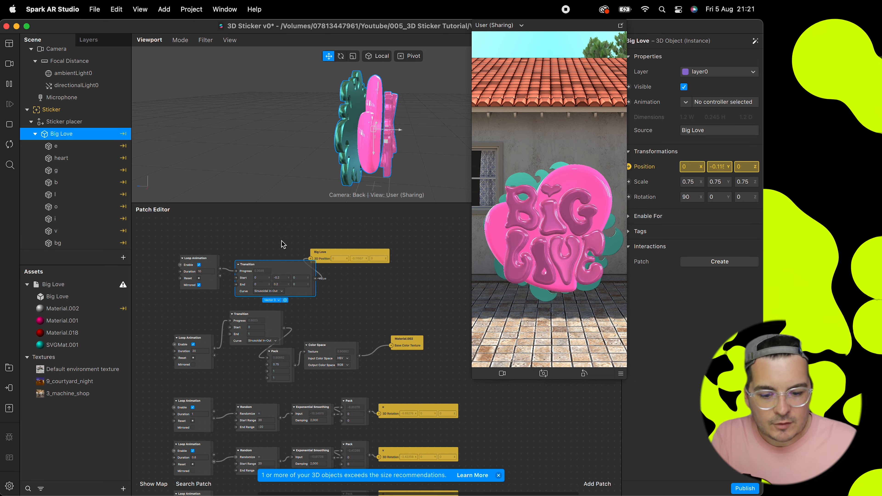
Step: Narrow the position Transition's Y range to -0.1 at the start and 0.1 at the end, and set its loop duration to 5
{"action": "left_click", "coordinate": [283, 278]}
{"action": "type", "text": "-"}
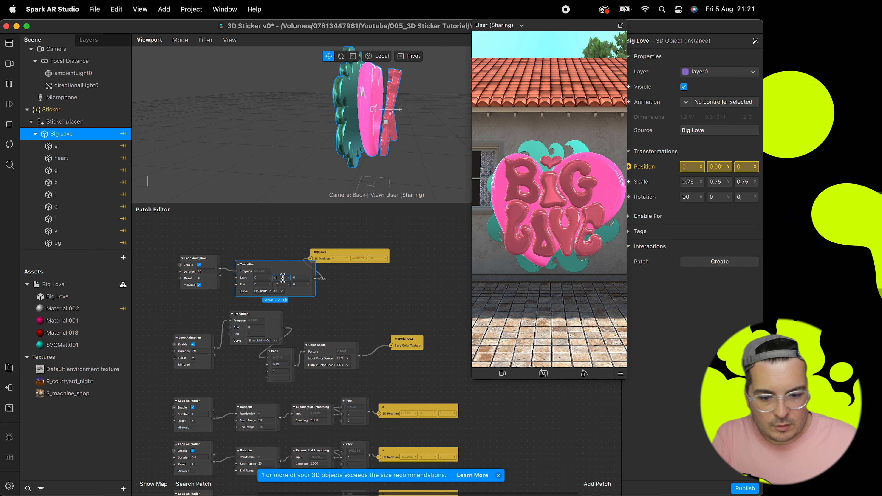
{"action": "type", "text": "1"}
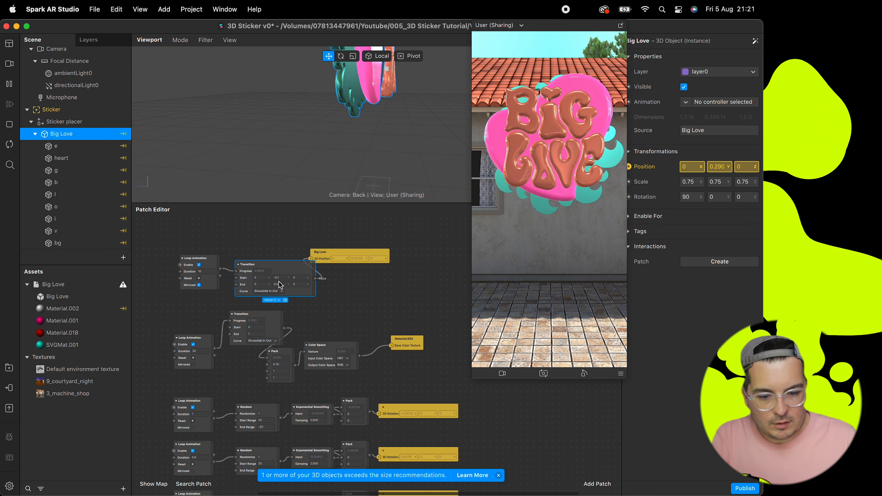
{"action": "double_click", "coordinate": [280, 284]}
{"action": "type", "text": "0.1"}
{"action": "key", "text": "Return"}
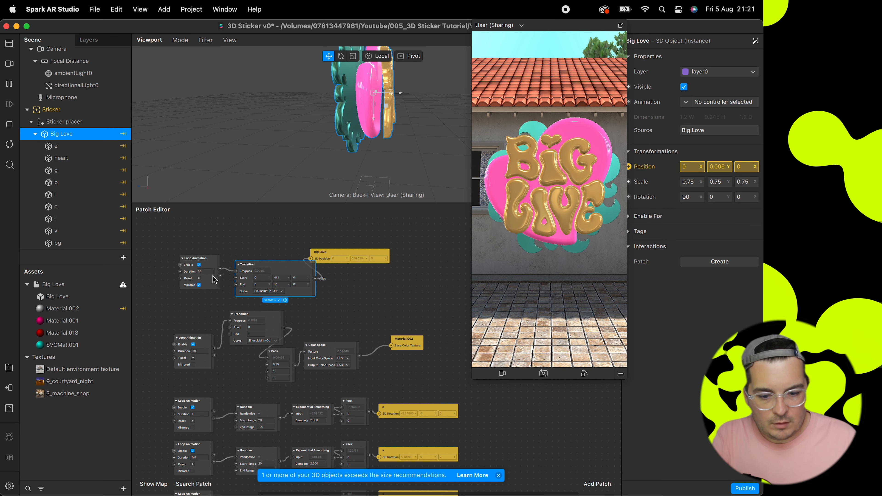
{"action": "type", "text": "5"}
{"action": "key", "text": "Return"}
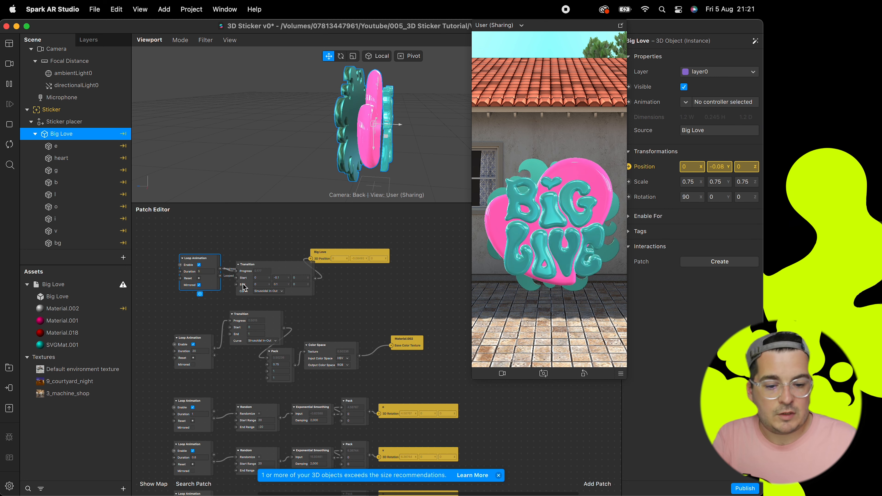
Step: Set the position Transition's end Y to 0.2 and open its start Y value for editing
{"action": "key", "text": "BackSpace"}
{"action": "type", "text": "2"}
{"action": "key", "text": "Return"}
{"action": "left_click", "coordinate": [283, 278]}
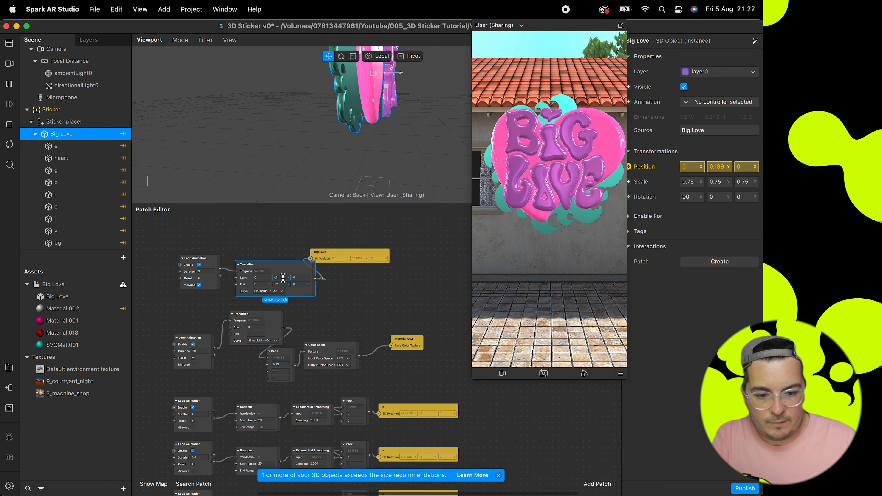